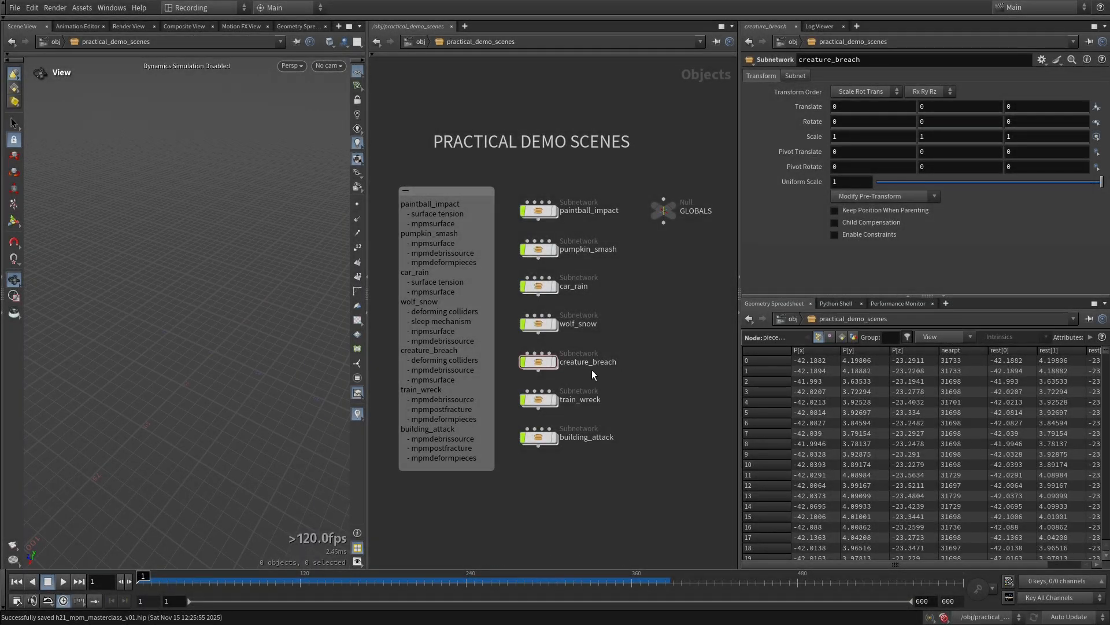
{"action": "scroll", "coordinate": [592, 374], "scroll_direction": "up", "scroll_amount": 4}
Step: Dive into the creature_breach scene and then into its sopnet geometry network
{"action": "left_click", "coordinate": [525, 346]}
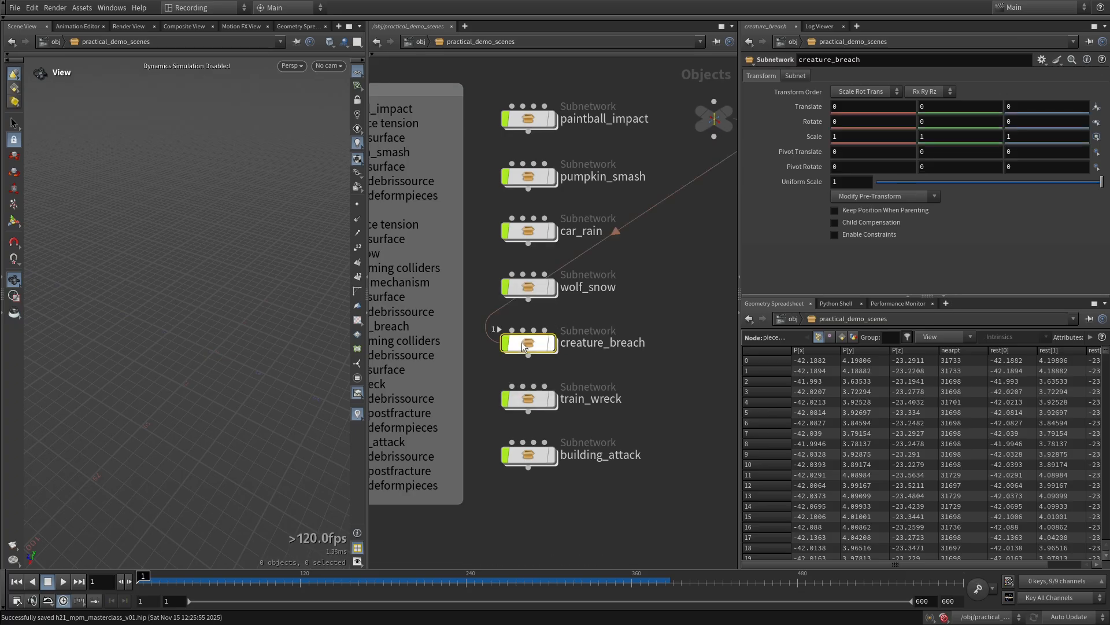
{"action": "double_click", "coordinate": [524, 346]}
{"action": "double_click", "coordinate": [464, 350]}
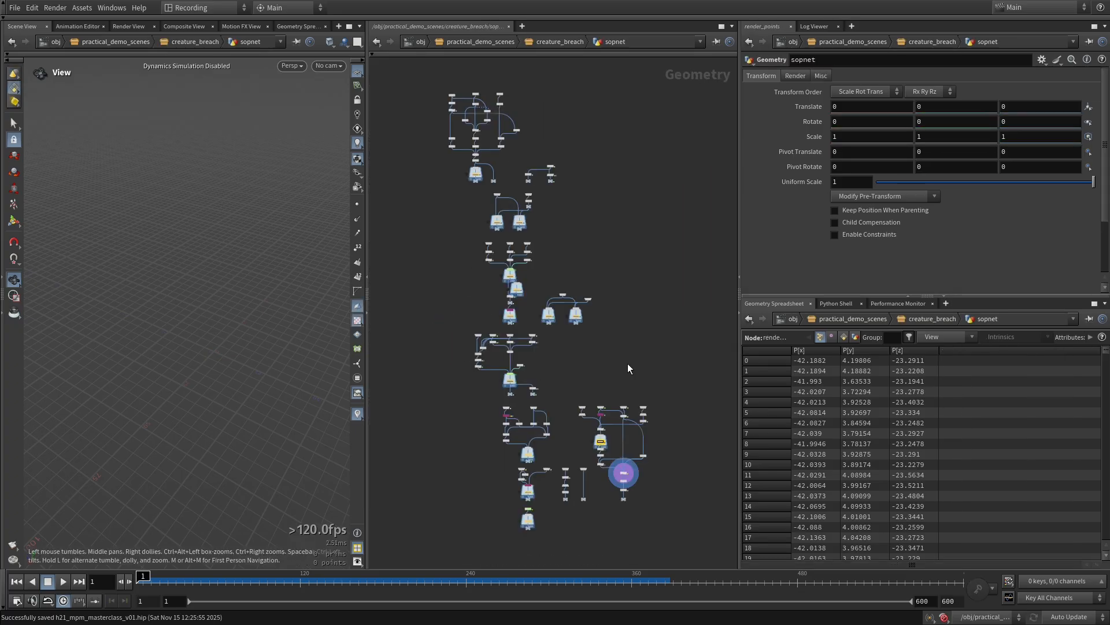
{"action": "scroll", "coordinate": [599, 261], "scroll_direction": "up", "scroll_amount": 3}
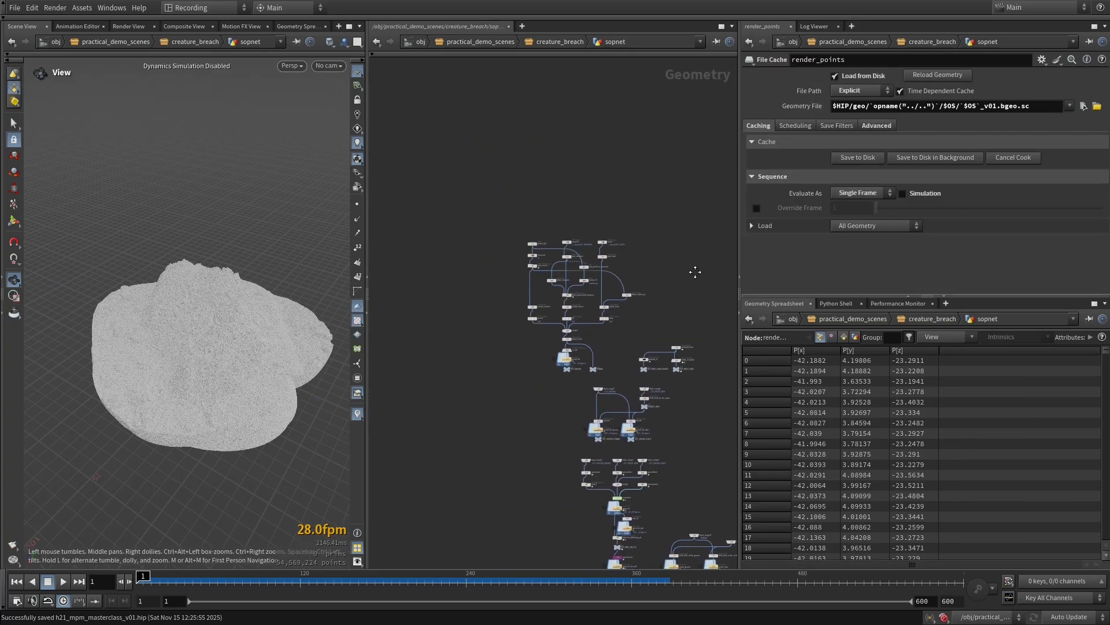
{"action": "scroll", "coordinate": [695, 272], "scroll_direction": "up", "scroll_amount": 3}
{"action": "scroll", "coordinate": [677, 252], "scroll_direction": "up", "scroll_amount": 2}
{"action": "scroll", "coordinate": [616, 348], "scroll_direction": "up", "scroll_amount": 3}
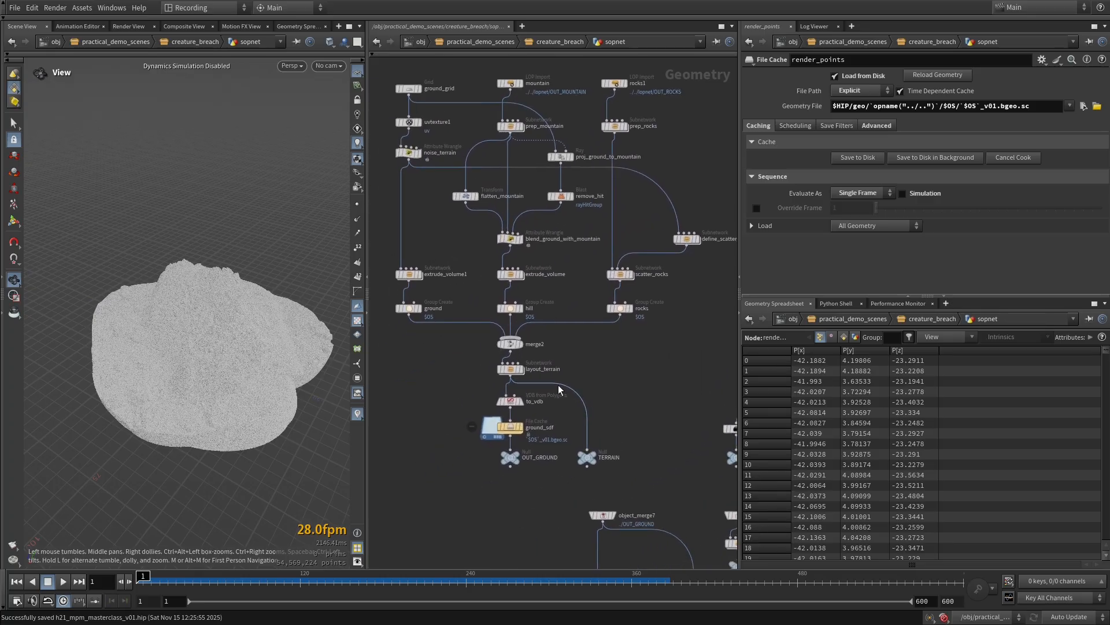
Step: Display the ground_sdf File Cache terrain and orbit around its slab edge and surface
{"action": "middle_click_drag", "start_coordinate": [559, 390], "coordinate": [625, 388]}
{"action": "left_click", "coordinate": [546, 447]}
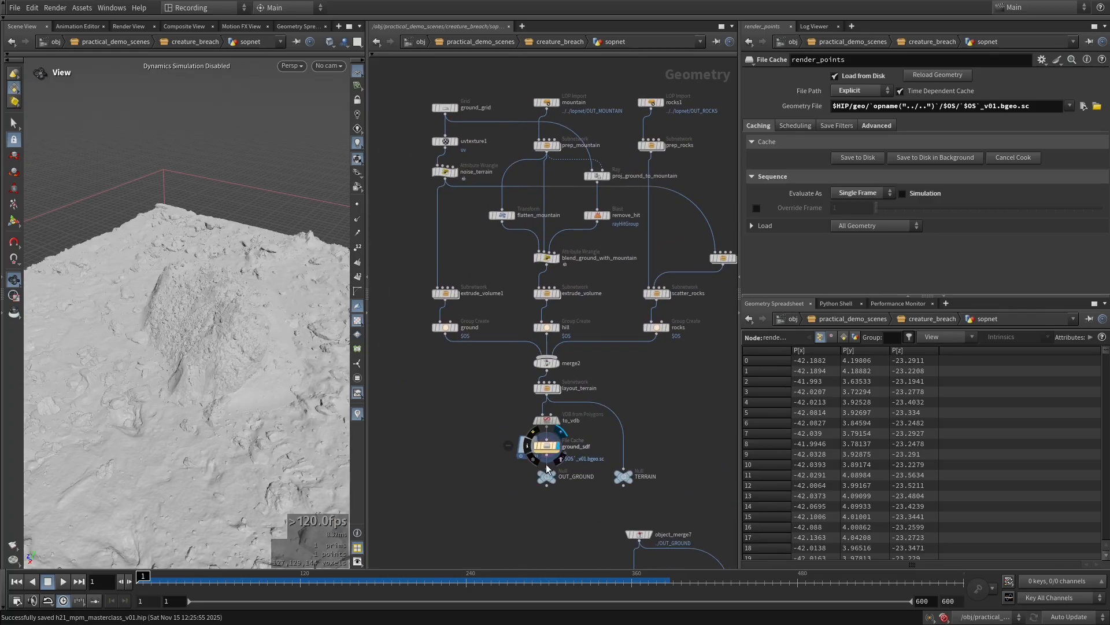
{"action": "mouse_move", "coordinate": [276, 363]}
{"action": "left_mouse_down"}
{"action": "mouse_move", "coordinate": [209, 366]}
{"action": "mouse_move", "coordinate": [166, 310]}
{"action": "left_mouse_up"}
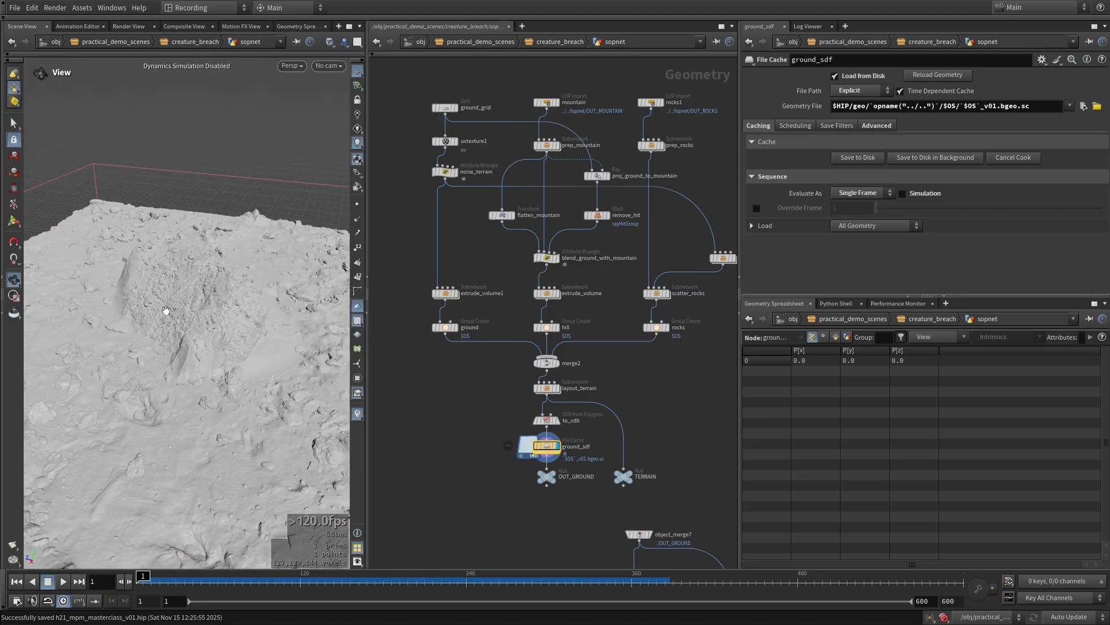
{"action": "left_click_drag", "start_coordinate": [252, 357], "coordinate": [185, 333]}
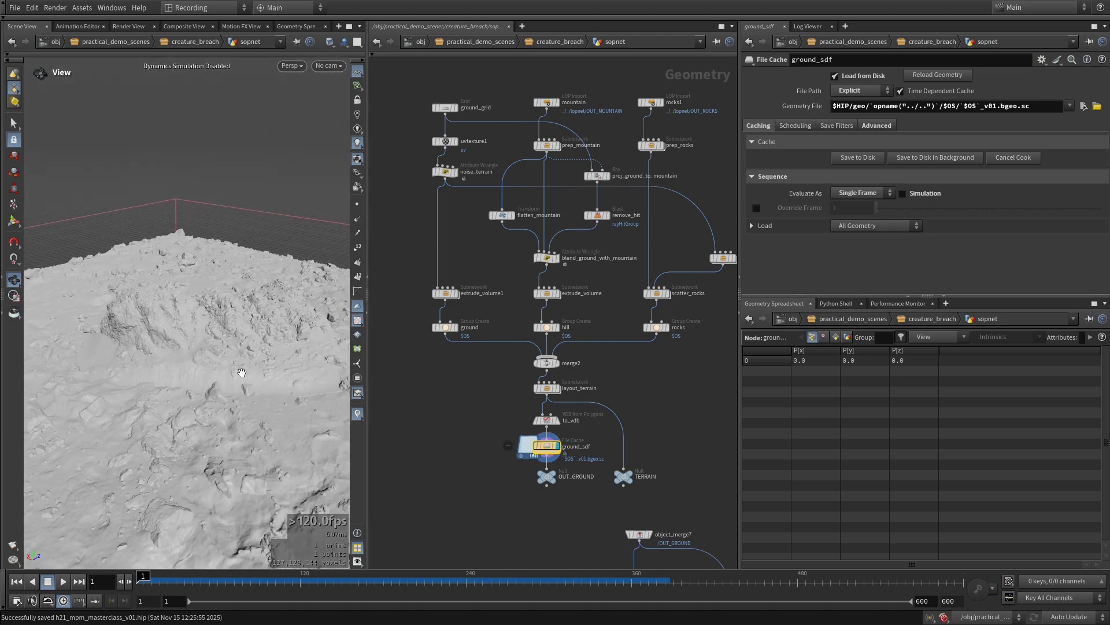
{"action": "left_click_drag", "start_coordinate": [241, 373], "coordinate": [230, 363]}
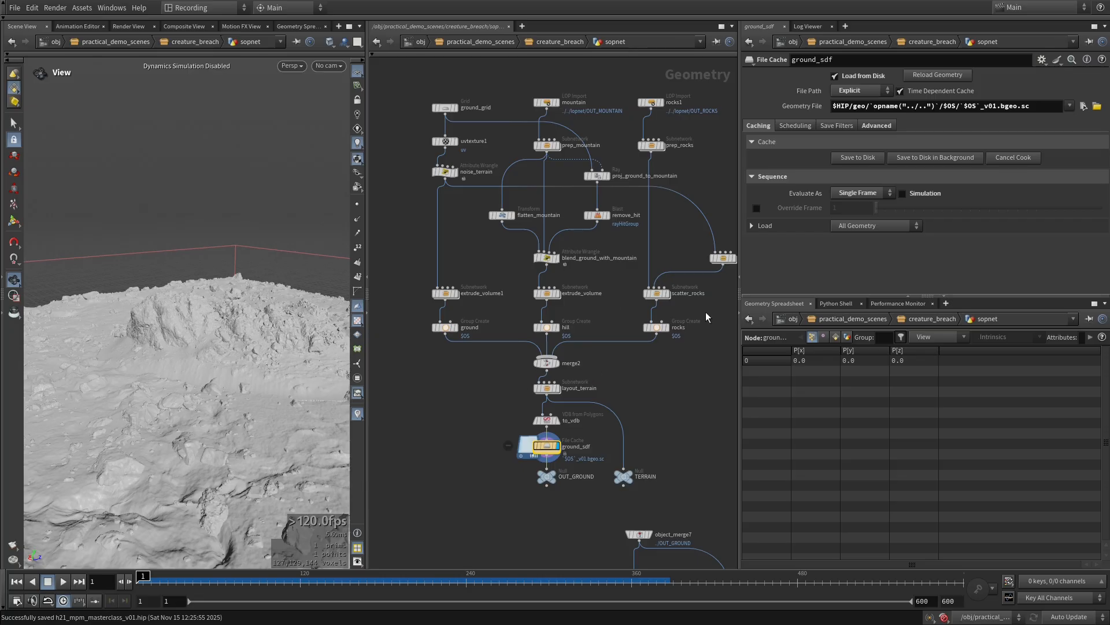
{"action": "scroll", "coordinate": [617, 297], "scroll_direction": "up", "scroll_amount": 3}
{"action": "scroll", "coordinate": [643, 217], "scroll_direction": "up", "scroll_amount": 3}
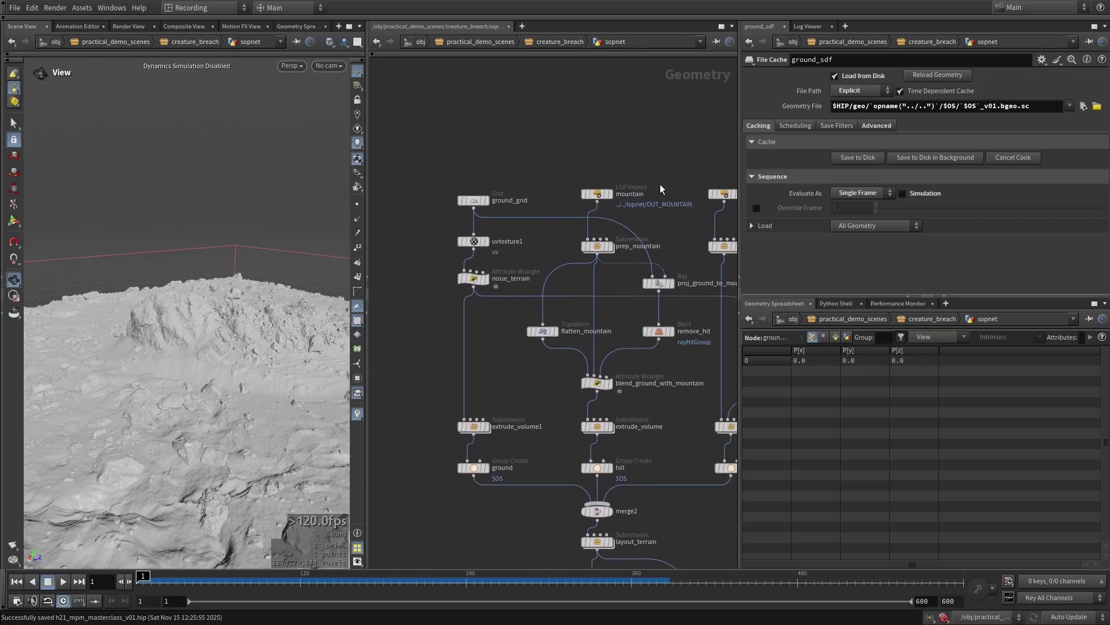
Step: Preview the flat ground_grid, then the noise_terrain result in the viewport
{"action": "left_click", "coordinate": [497, 202]}
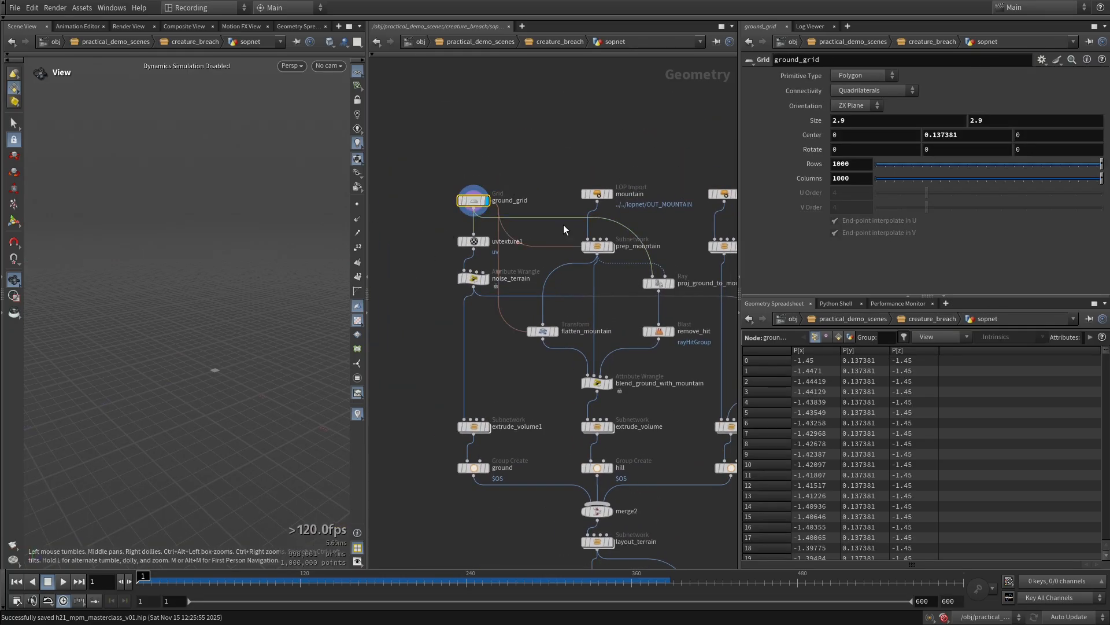
{"action": "left_click_drag", "start_coordinate": [520, 369], "coordinate": [503, 360]}
{"action": "left_click", "coordinate": [451, 278]}
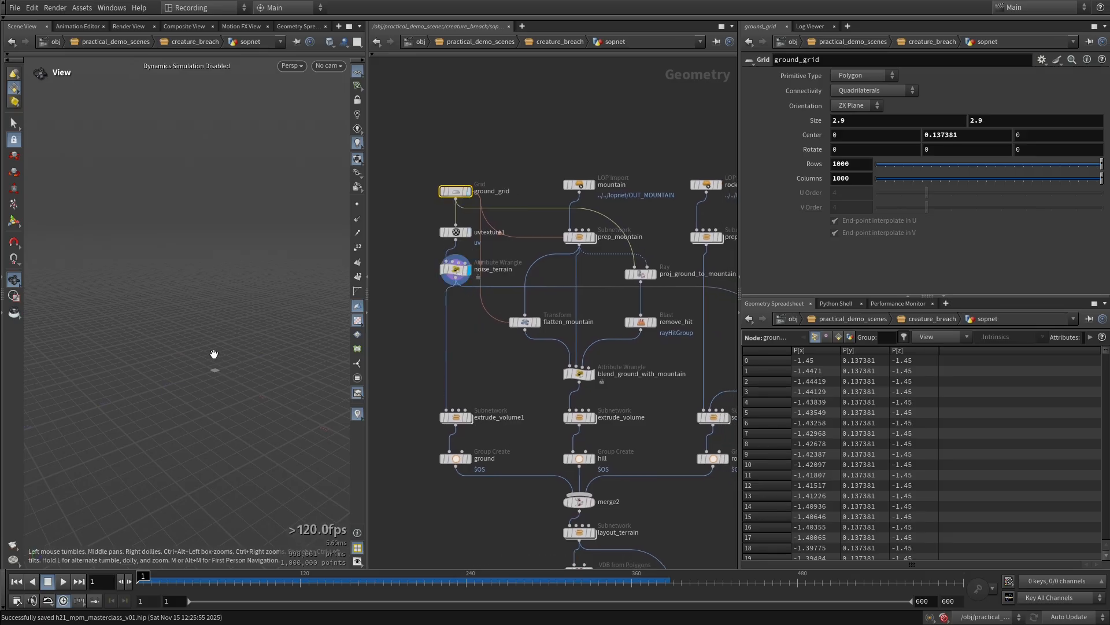
{"action": "scroll", "coordinate": [234, 331], "scroll_direction": "up", "scroll_amount": 5}
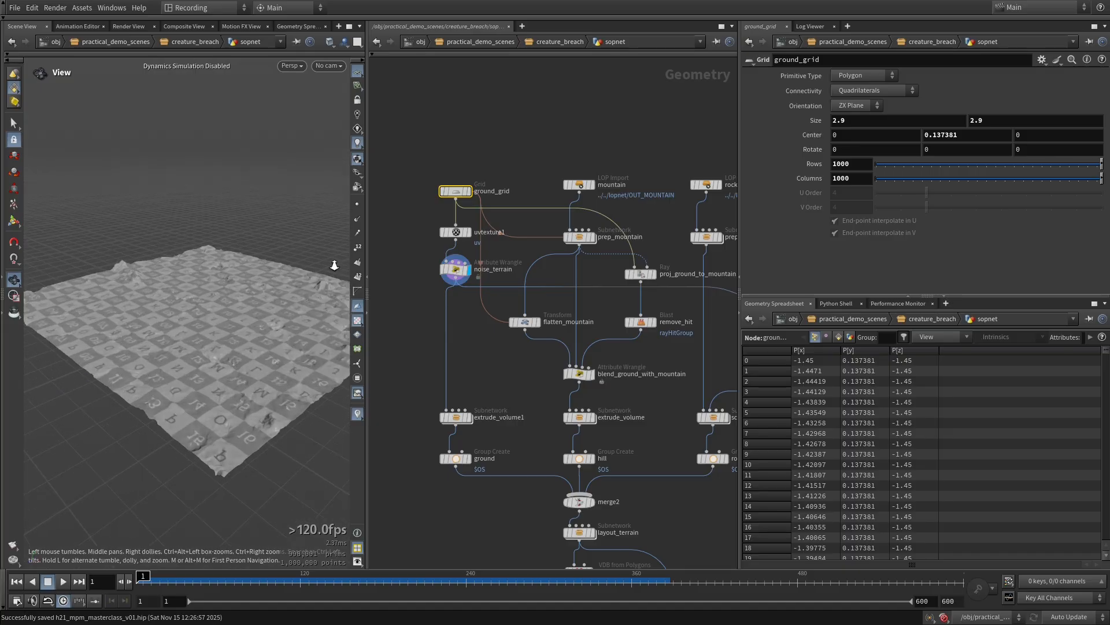
{"action": "scroll", "coordinate": [241, 327], "scroll_direction": "up", "scroll_amount": 3}
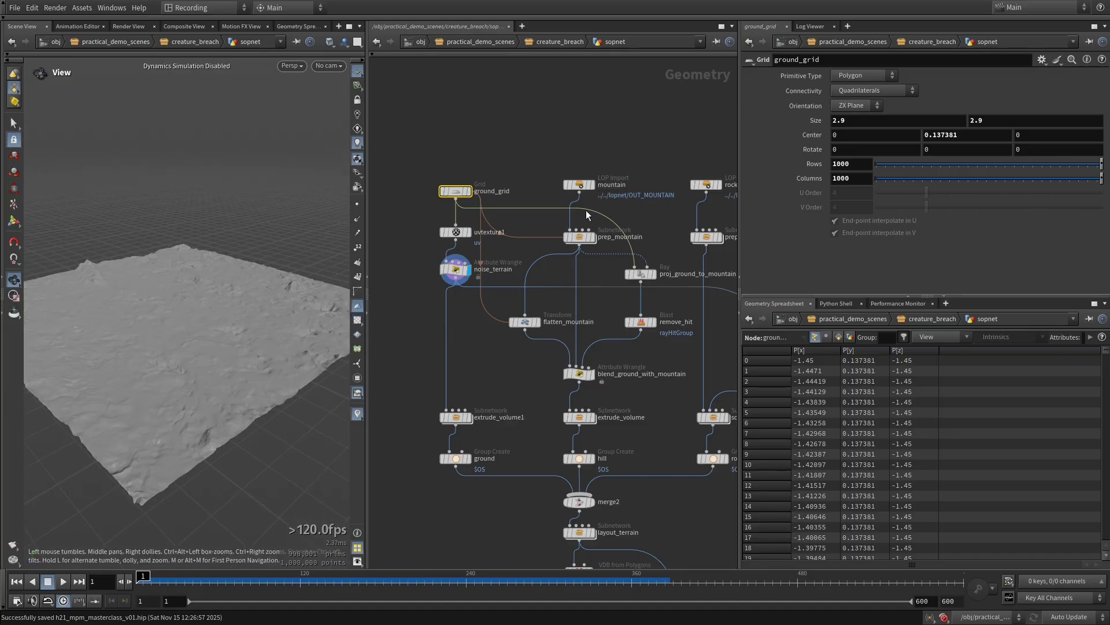
Step: Preview the imported mountain geometry, then the rocks1 geometry, framing and orbiting each
{"action": "left_click", "coordinate": [593, 185]}
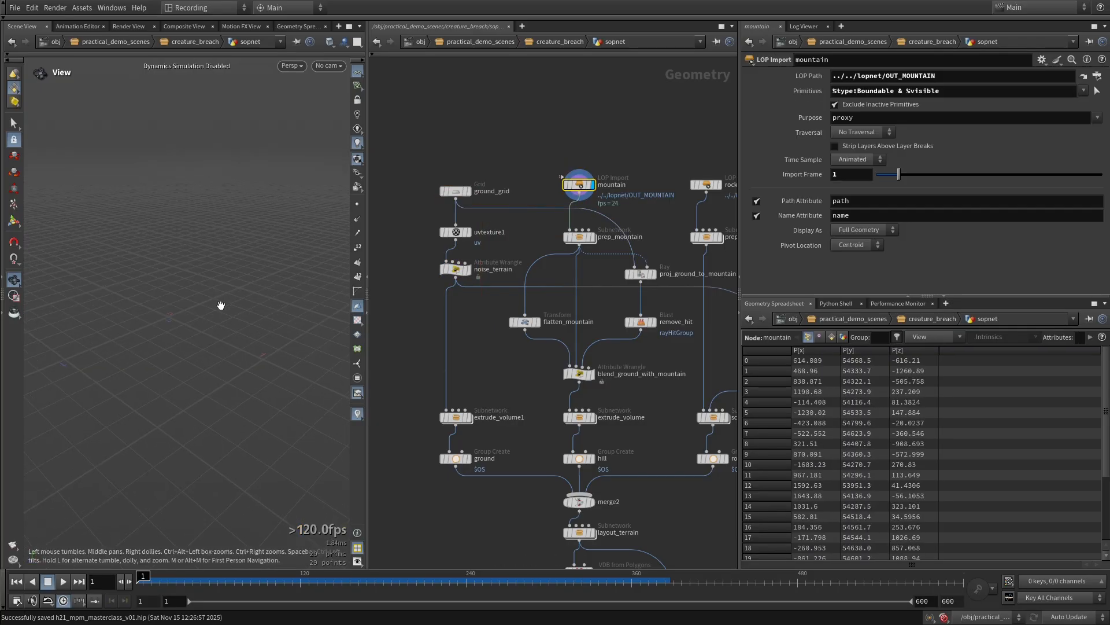
{"action": "mouse_move", "coordinate": [221, 305]}
{"action": "left_mouse_down"}
{"action": "mouse_move", "coordinate": [269, 348]}
{"action": "mouse_move", "coordinate": [258, 343]}
{"action": "left_mouse_up"}
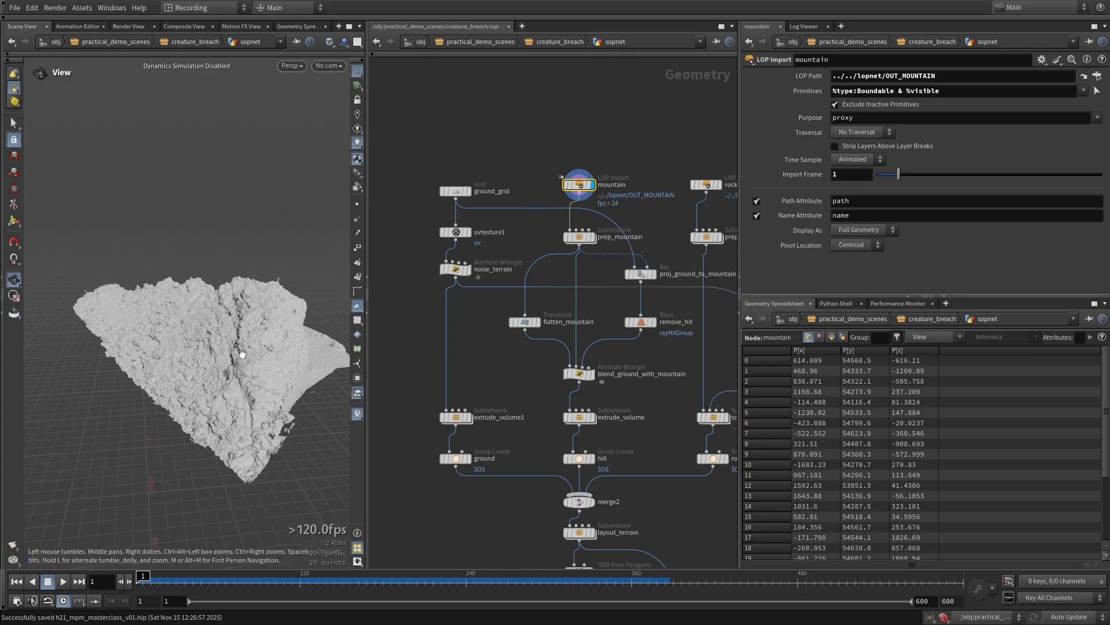
{"action": "left_click_drag", "start_coordinate": [607, 261], "coordinate": [591, 278]}
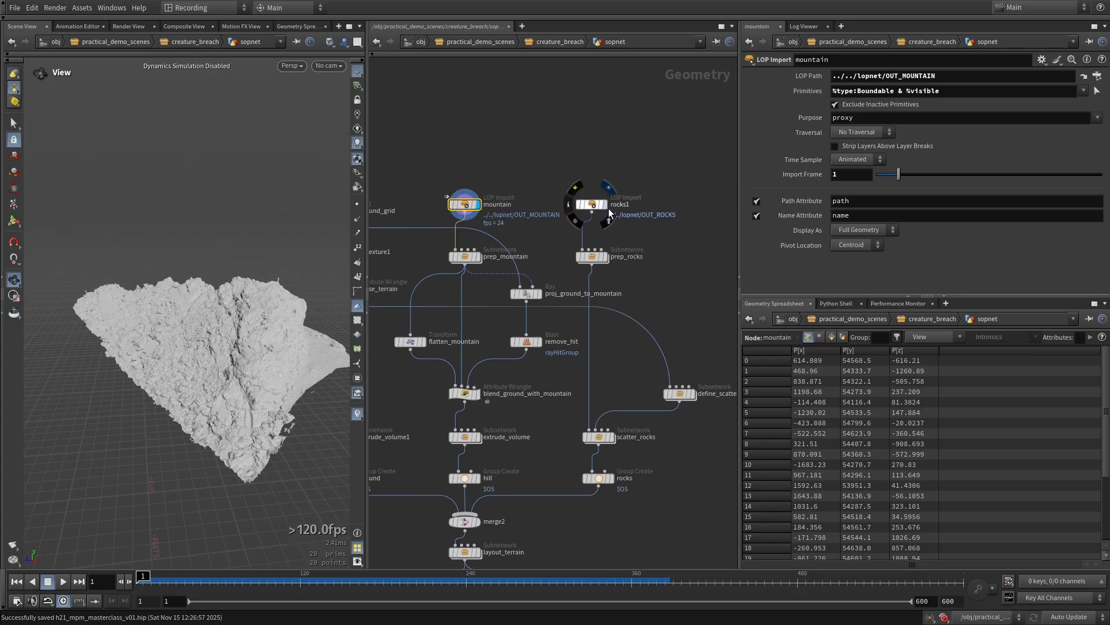
{"action": "left_click", "coordinate": [592, 205]}
{"action": "key", "text": "space+g"}
{"action": "mouse_move", "coordinate": [261, 365]}
{"action": "left_mouse_down"}
{"action": "mouse_move", "coordinate": [259, 390]}
{"action": "mouse_move", "coordinate": [157, 350]}
{"action": "left_mouse_up"}
{"action": "left_click_drag", "start_coordinate": [555, 486], "coordinate": [550, 365]}
{"action": "left_click_drag", "start_coordinate": [551, 433], "coordinate": [547, 406]}
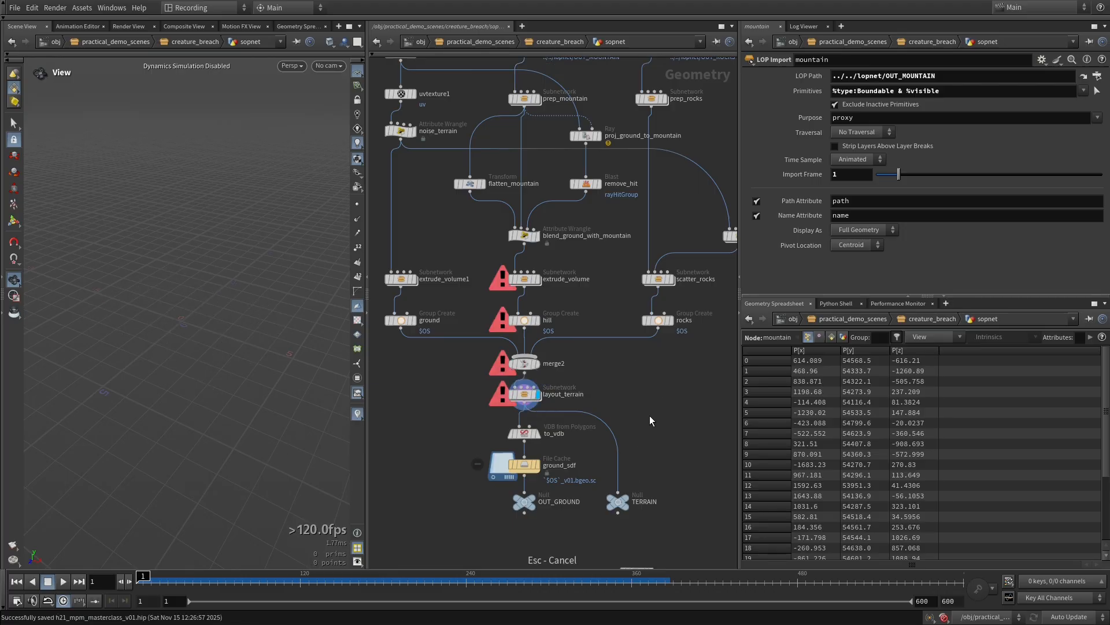
Step: Display ground_sdf again, frame it and tumble low across the surface, then reveal the other branches
{"action": "left_click", "coordinate": [521, 464]}
{"action": "key", "text": "space+g"}
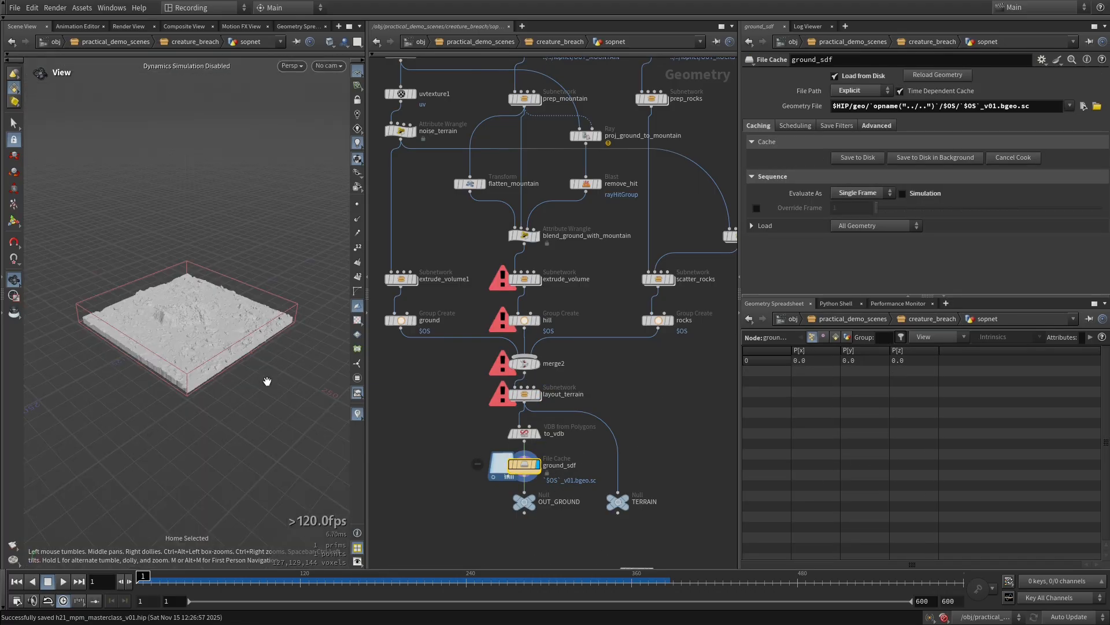
{"action": "right_click_drag", "start_coordinate": [251, 388], "coordinate": [262, 346]}
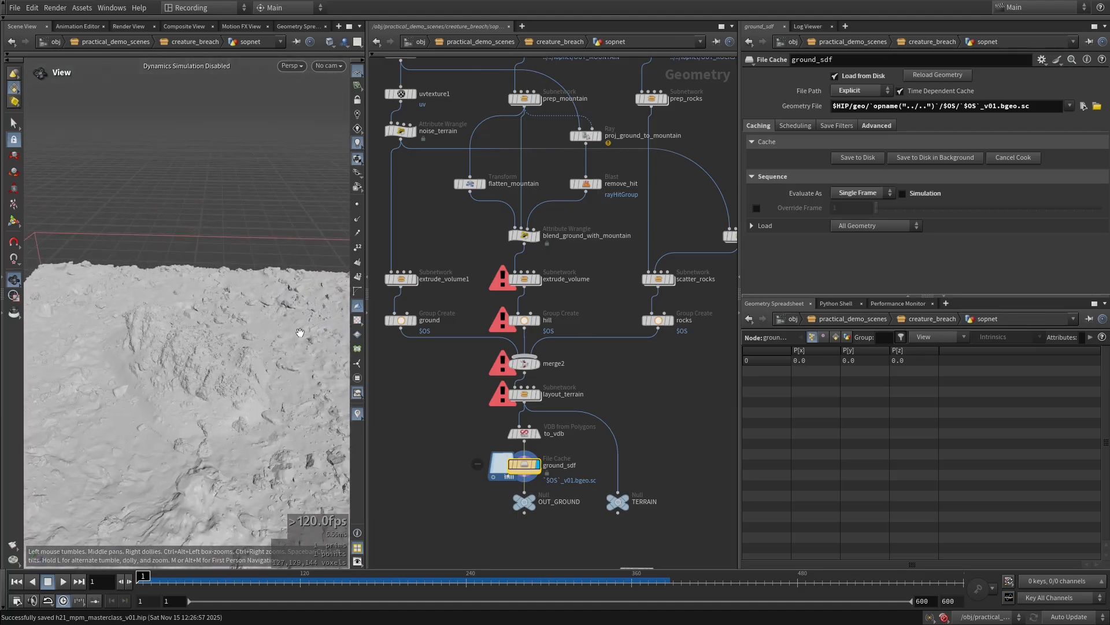
{"action": "mouse_move", "coordinate": [262, 346]}
{"action": "left_mouse_down"}
{"action": "mouse_move", "coordinate": [256, 307]}
{"action": "mouse_move", "coordinate": [228, 332]}
{"action": "left_mouse_up"}
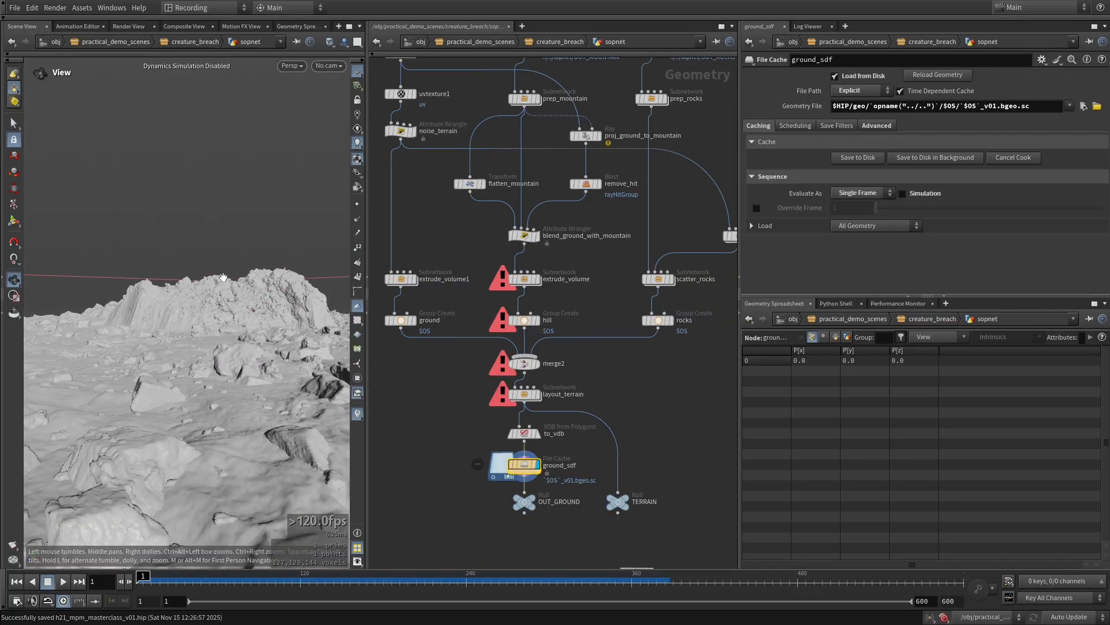
{"action": "scroll", "coordinate": [627, 340], "scroll_direction": "down", "scroll_amount": 3}
{"action": "left_click_drag", "start_coordinate": [627, 340], "coordinate": [636, 341]}
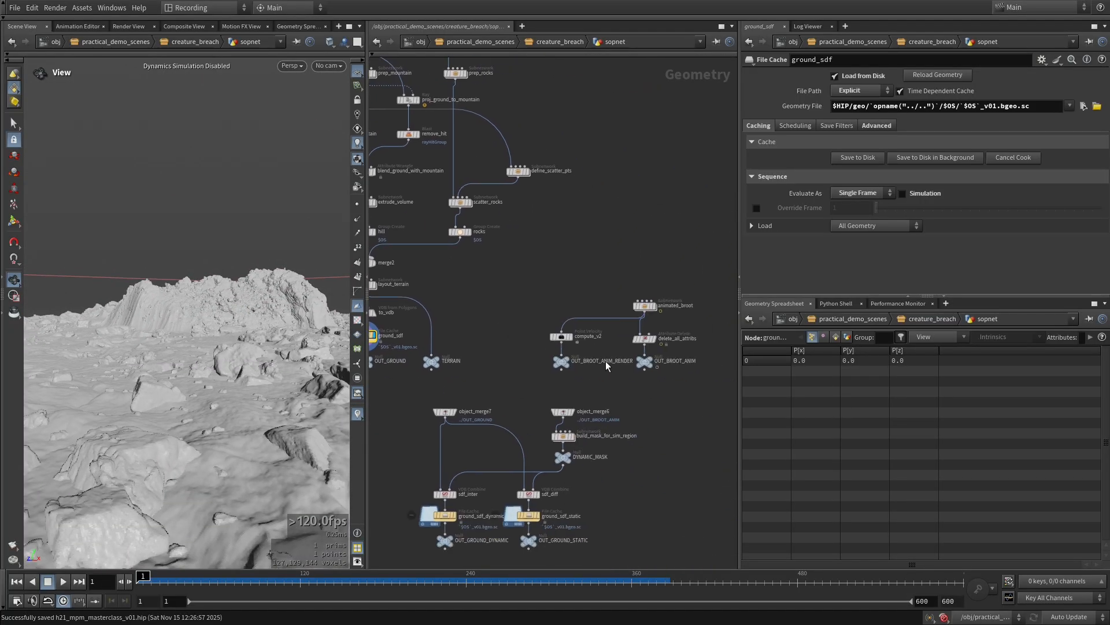
{"action": "scroll", "coordinate": [659, 329], "scroll_direction": "up", "scroll_amount": 2}
{"action": "scroll", "coordinate": [666, 337], "scroll_direction": "up", "scroll_amount": 2}
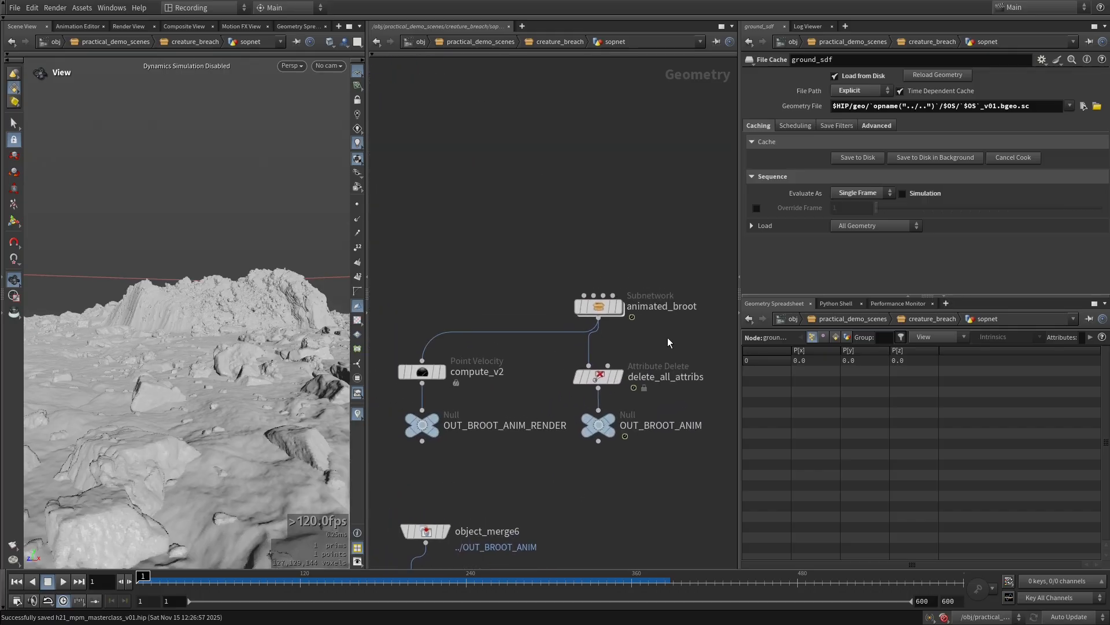
{"action": "scroll", "coordinate": [683, 329], "scroll_direction": "up", "scroll_amount": 2}
{"action": "mouse_move", "coordinate": [598, 307]}
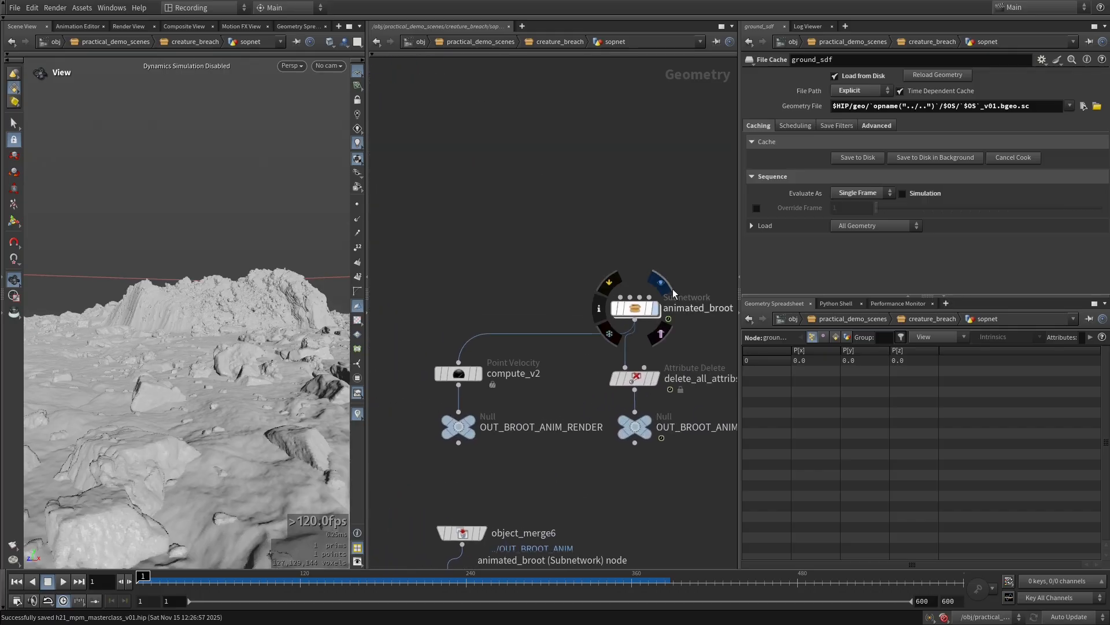
Step: Inside animated_broot, display the alembic2 low-res creature and orbit around it
{"action": "double_click", "coordinate": [636, 308]}
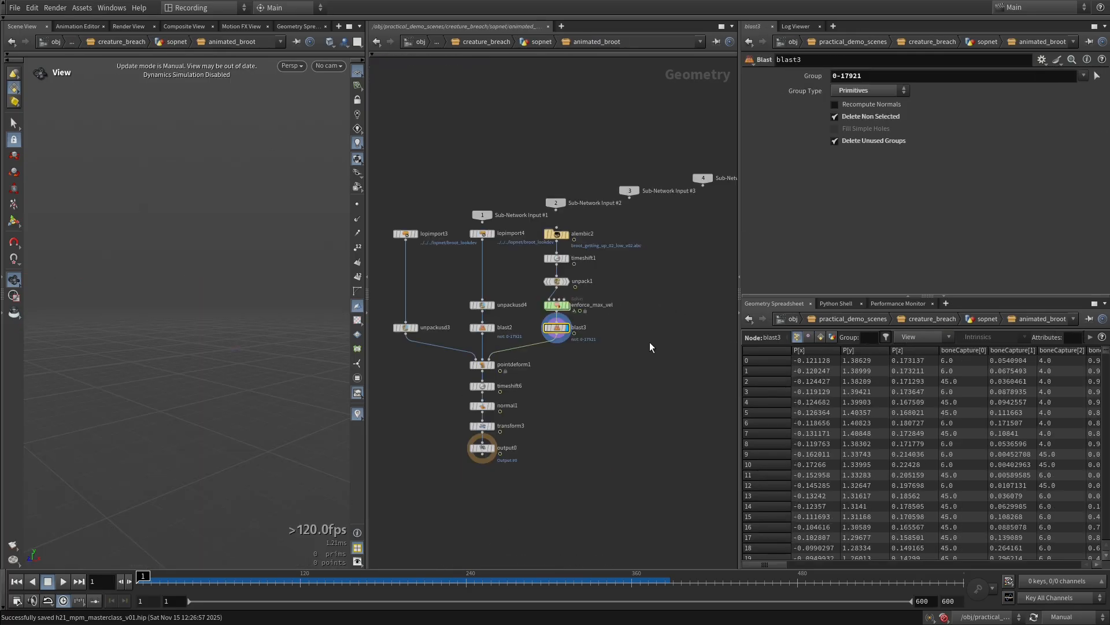
{"action": "scroll", "coordinate": [585, 302], "scroll_direction": "up", "scroll_amount": 3}
{"action": "left_click", "coordinate": [562, 301]}
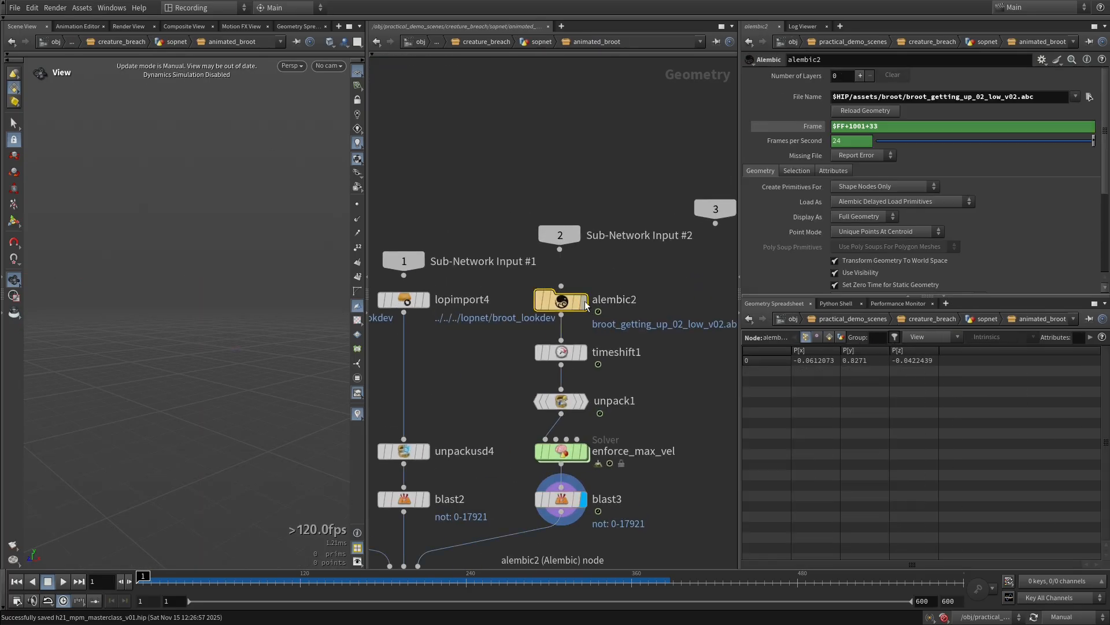
{"action": "left_click", "coordinate": [581, 300]}
{"action": "mouse_move", "coordinate": [607, 364]}
{"action": "middle_mouse_down"}
{"action": "mouse_move", "coordinate": [641, 348]}
{"action": "mouse_move", "coordinate": [631, 360]}
{"action": "middle_mouse_up"}
{"action": "mouse_move", "coordinate": [268, 363]}
{"action": "left_mouse_down"}
{"action": "mouse_move", "coordinate": [276, 387]}
{"action": "mouse_move", "coordinate": [286, 381]}
{"action": "mouse_move", "coordinate": [257, 377]}
{"action": "mouse_move", "coordinate": [265, 395]}
{"action": "mouse_move", "coordinate": [289, 347]}
{"action": "mouse_move", "coordinate": [289, 368]}
{"action": "mouse_move", "coordinate": [272, 378]}
{"action": "left_mouse_up"}
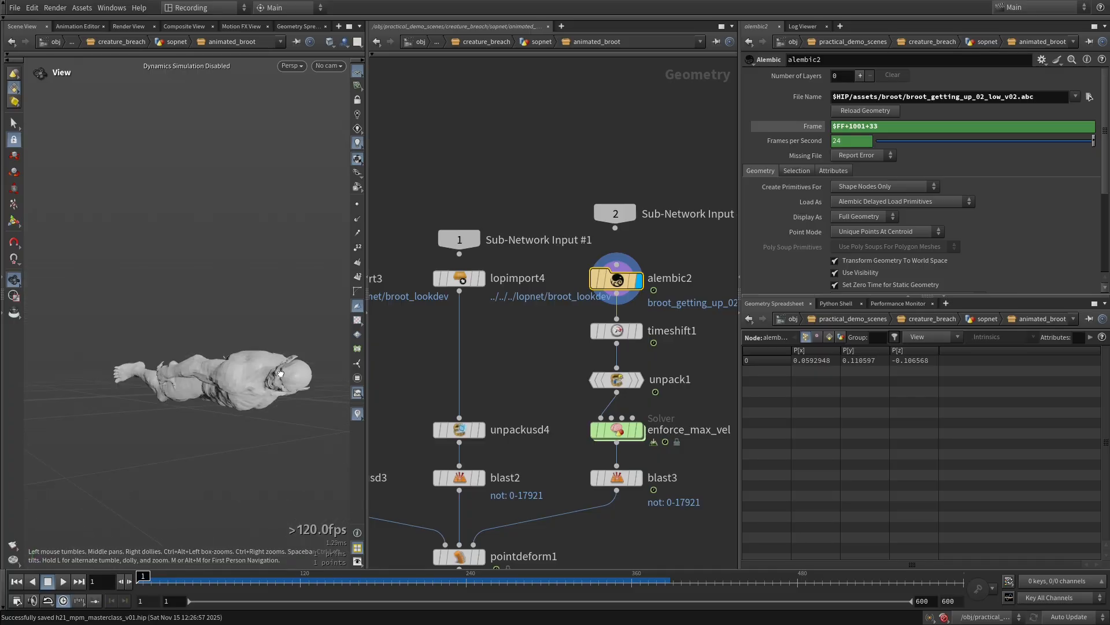
{"action": "mouse_move", "coordinate": [278, 373]}
{"action": "left_mouse_down"}
{"action": "mouse_move", "coordinate": [278, 407]}
{"action": "mouse_move", "coordinate": [276, 385]}
{"action": "left_mouse_up"}
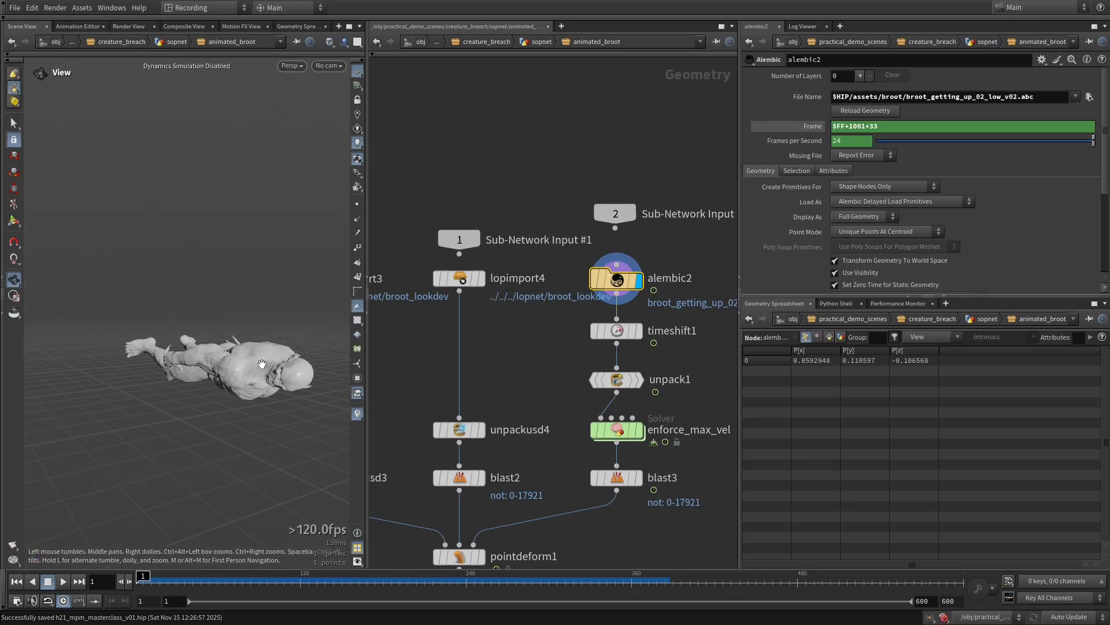
Step: Scrub the creature animation forward and back to the start, then reveal the lower node chain
{"action": "mouse_move", "coordinate": [141, 580]}
{"action": "left_mouse_down"}
{"action": "mouse_move", "coordinate": [331, 580]}
{"action": "mouse_move", "coordinate": [218, 580]}
{"action": "mouse_move", "coordinate": [317, 583]}
{"action": "left_mouse_up"}
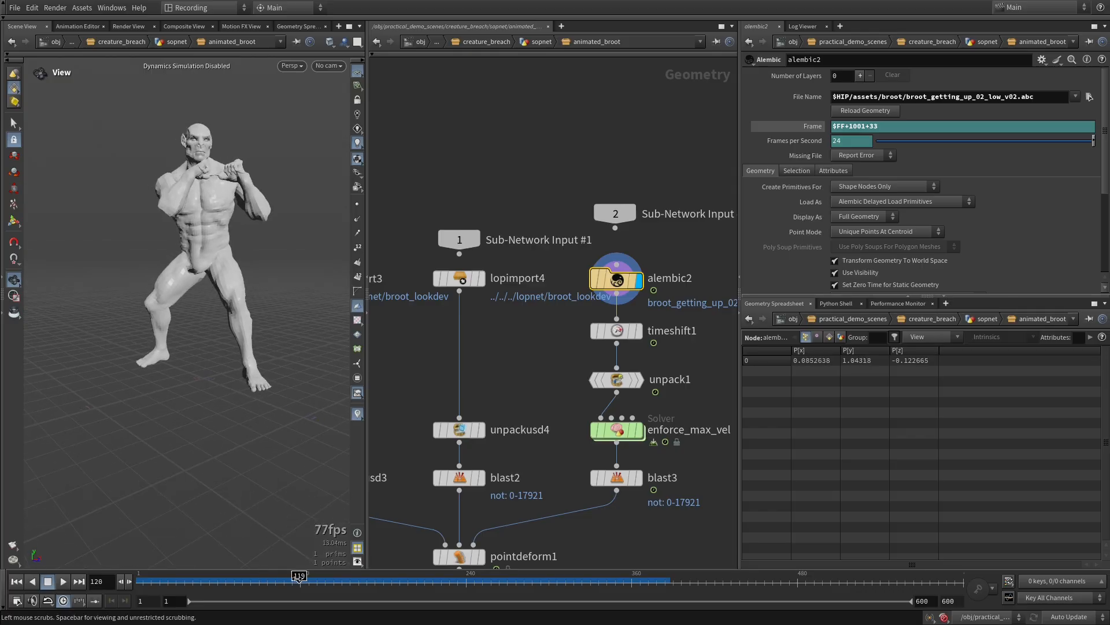
{"action": "mouse_move", "coordinate": [310, 577]}
{"action": "left_mouse_down"}
{"action": "mouse_move", "coordinate": [139, 577]}
{"action": "mouse_move", "coordinate": [252, 577]}
{"action": "left_mouse_up"}
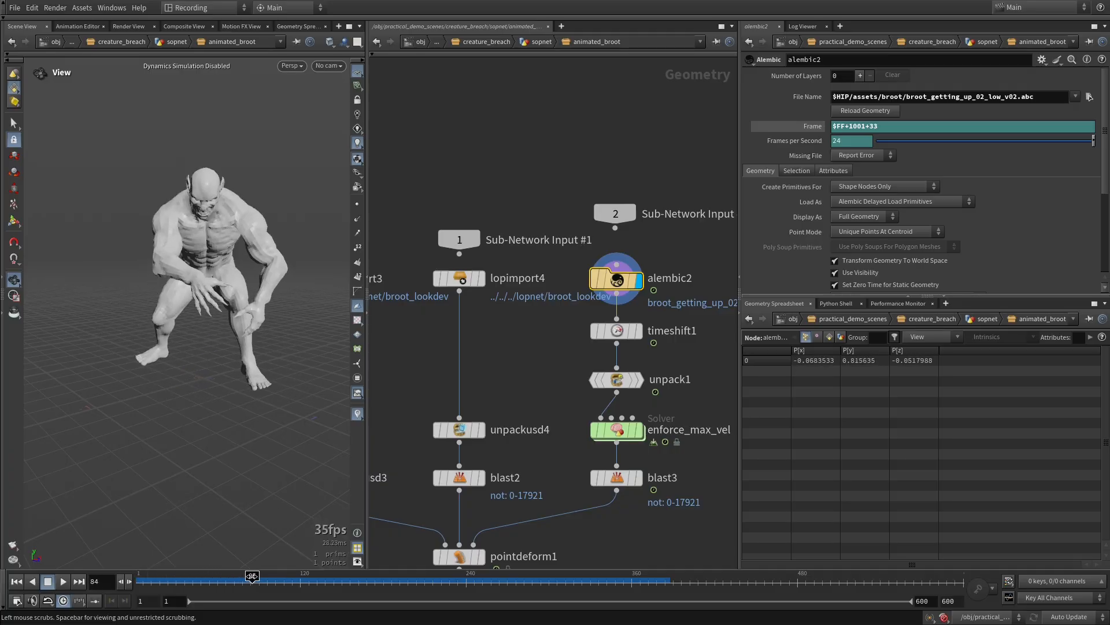
{"action": "left_click_drag", "start_coordinate": [181, 240], "coordinate": [198, 237]}
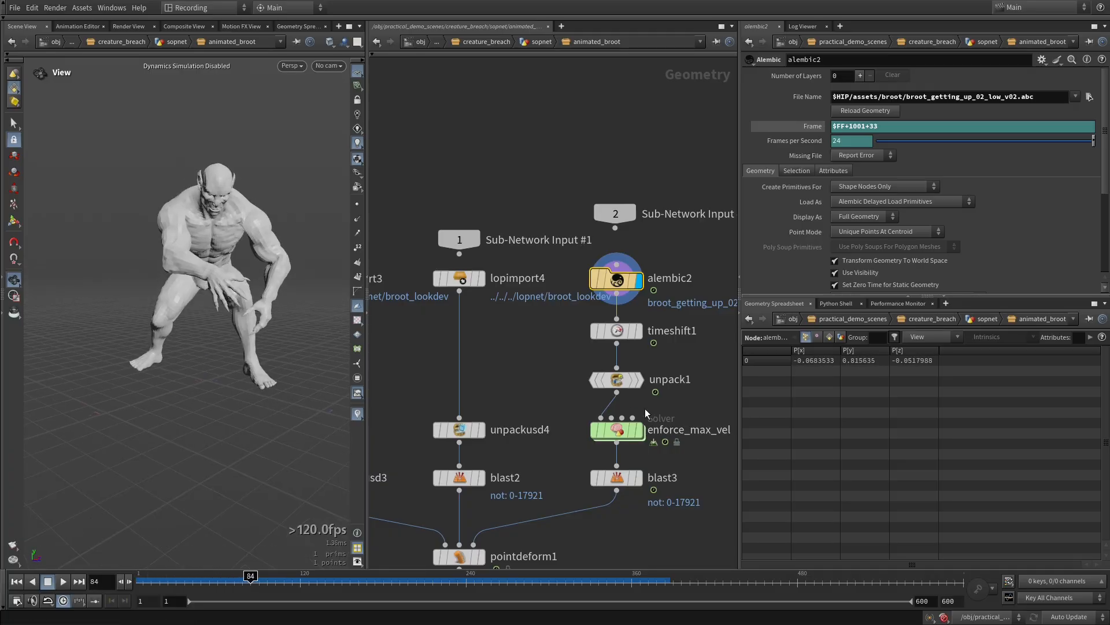
{"action": "left_click_drag", "start_coordinate": [660, 412], "coordinate": [713, 307]}
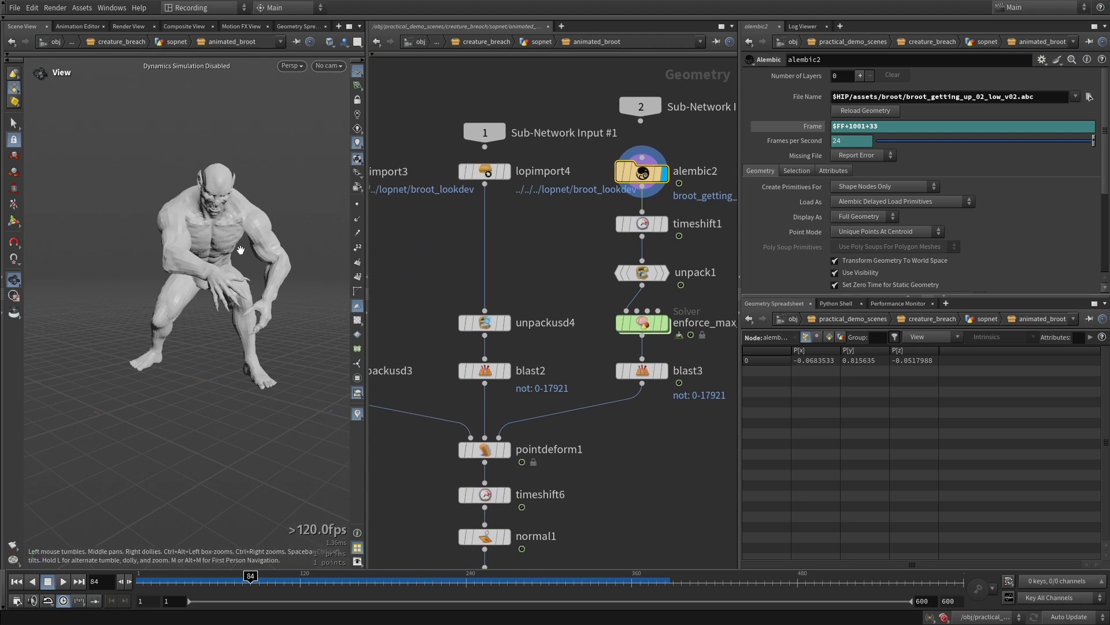
{"action": "mouse_move", "coordinate": [236, 250]}
{"action": "left_mouse_down"}
{"action": "mouse_move", "coordinate": [287, 226]}
{"action": "mouse_move", "coordinate": [218, 261]}
{"action": "left_mouse_up"}
{"action": "middle_click_drag", "start_coordinate": [591, 321], "coordinate": [620, 285]}
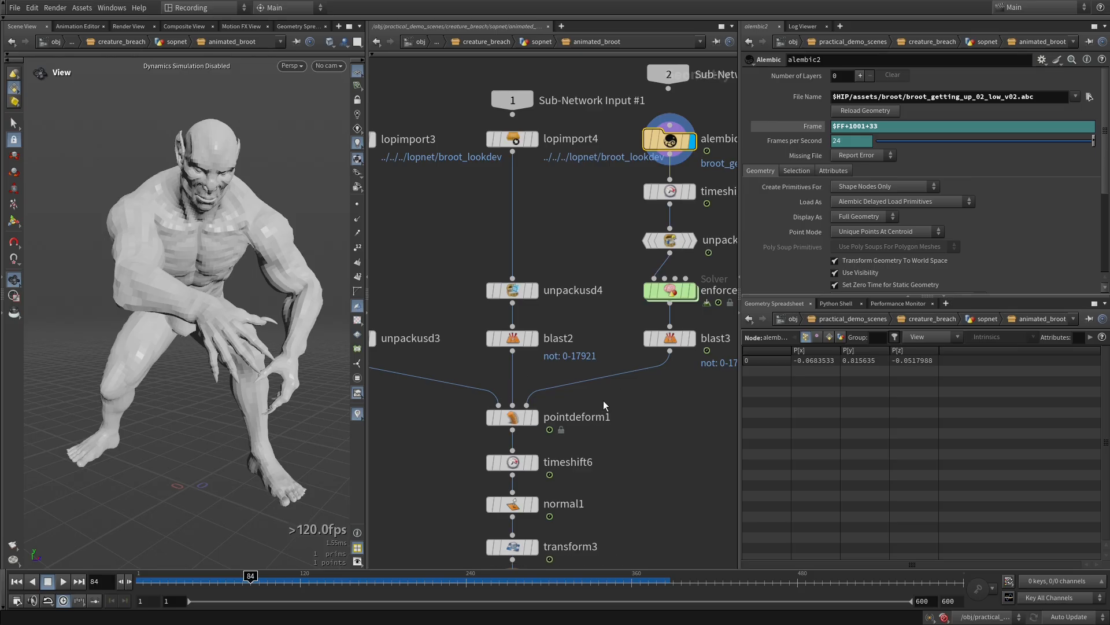
{"action": "scroll", "coordinate": [623, 417], "scroll_direction": "down", "scroll_amount": 3}
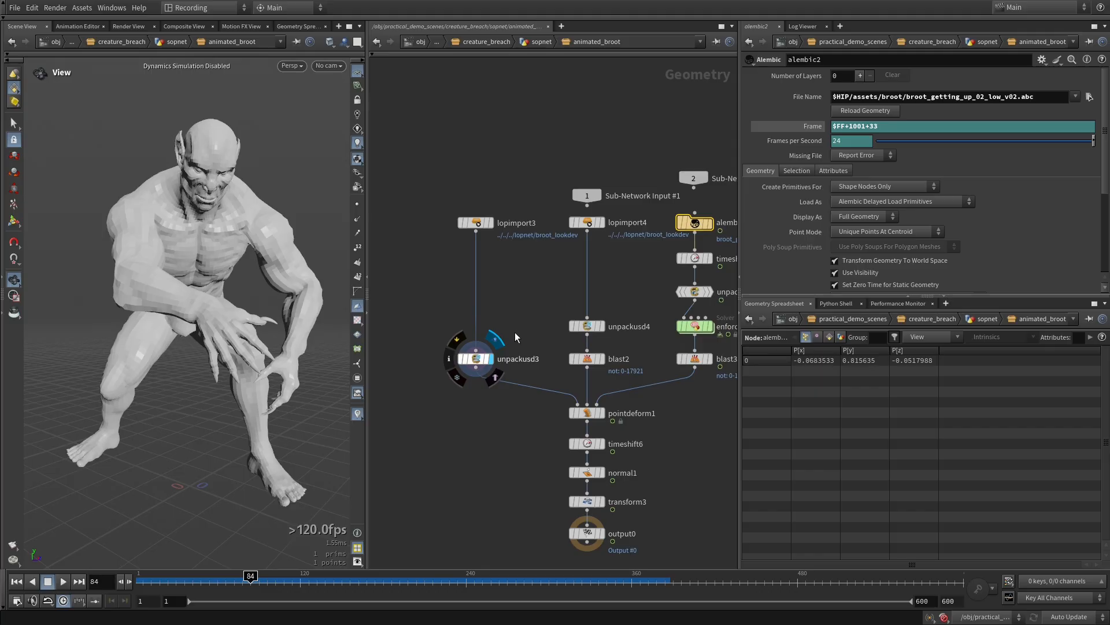
Step: Display the unpackusd3 high-res creature smooth shaded, check its node info, then display enforce_max_vel
{"action": "left_click", "coordinate": [514, 338]}
{"action": "mouse_move", "coordinate": [260, 380]}
{"action": "left_mouse_down"}
{"action": "mouse_move", "coordinate": [234, 378]}
{"action": "mouse_move", "coordinate": [313, 364]}
{"action": "left_mouse_up"}
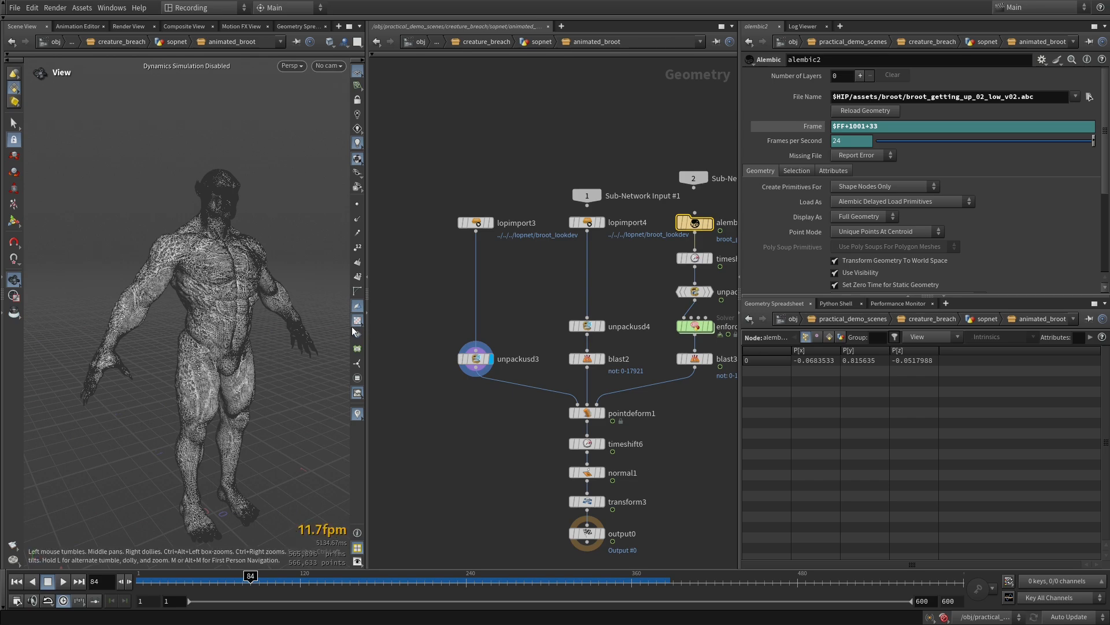
{"action": "scroll", "coordinate": [278, 341], "scroll_direction": "up", "scroll_amount": 3}
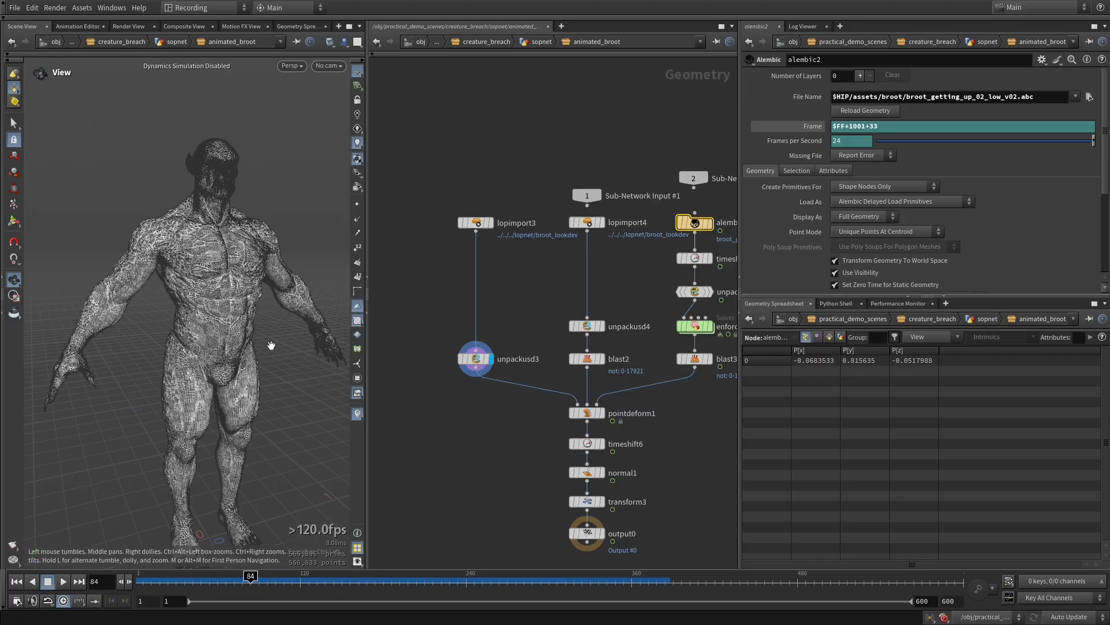
{"action": "key", "text": "w"}
{"action": "left_click_drag", "start_coordinate": [280, 343], "coordinate": [306, 284]}
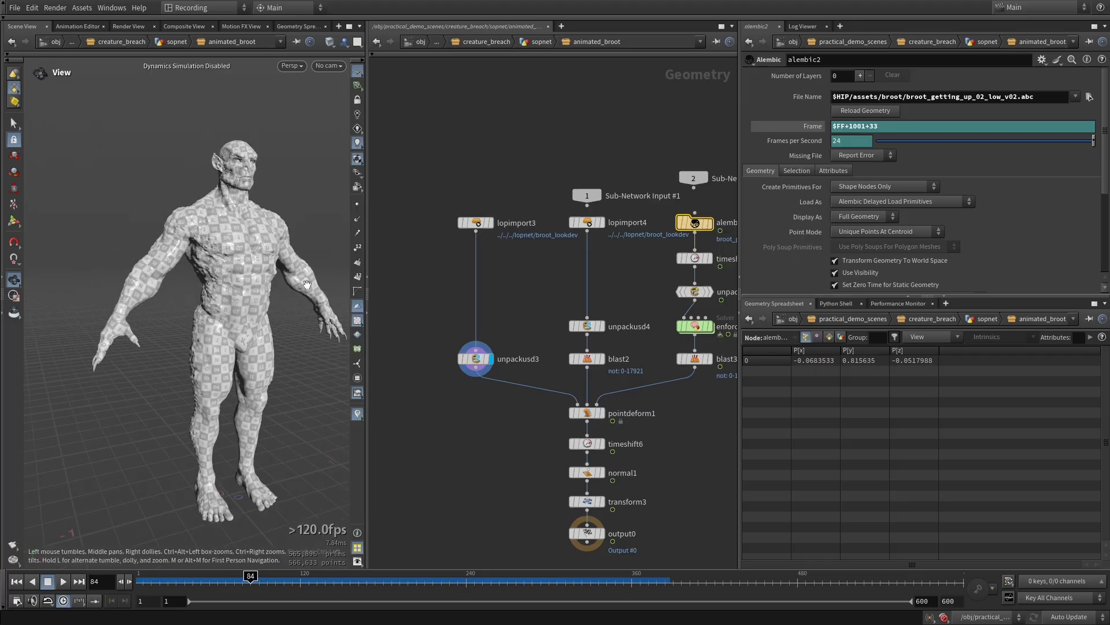
{"action": "middle_click", "coordinate": [478, 363]}
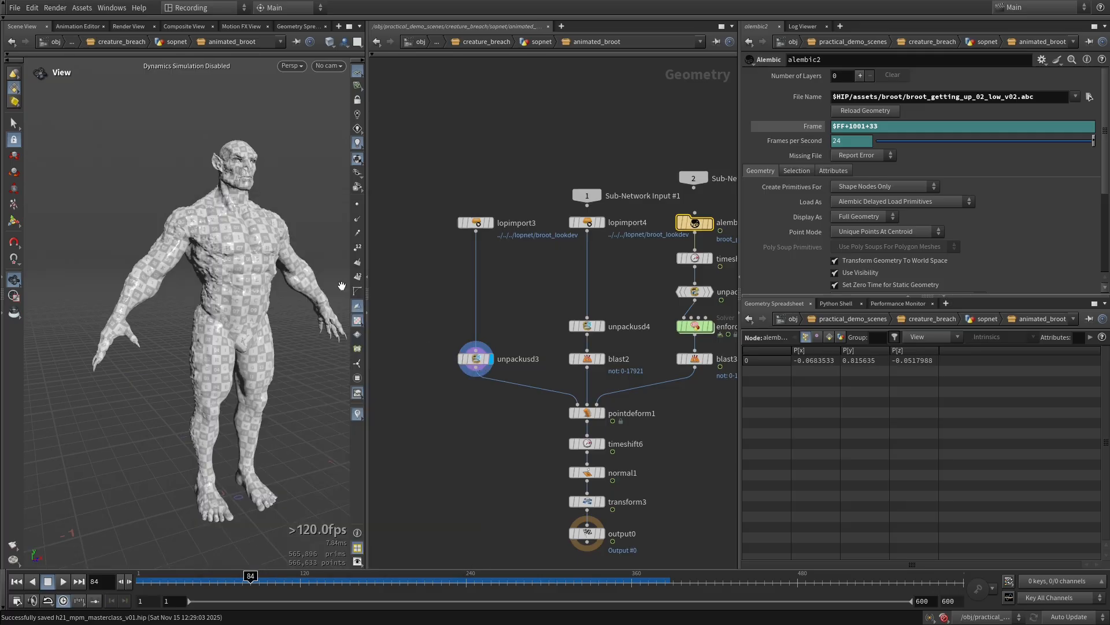
{"action": "left_click_drag", "start_coordinate": [286, 287], "coordinate": [257, 356]}
{"action": "scroll", "coordinate": [660, 461], "scroll_direction": "up", "scroll_amount": 3}
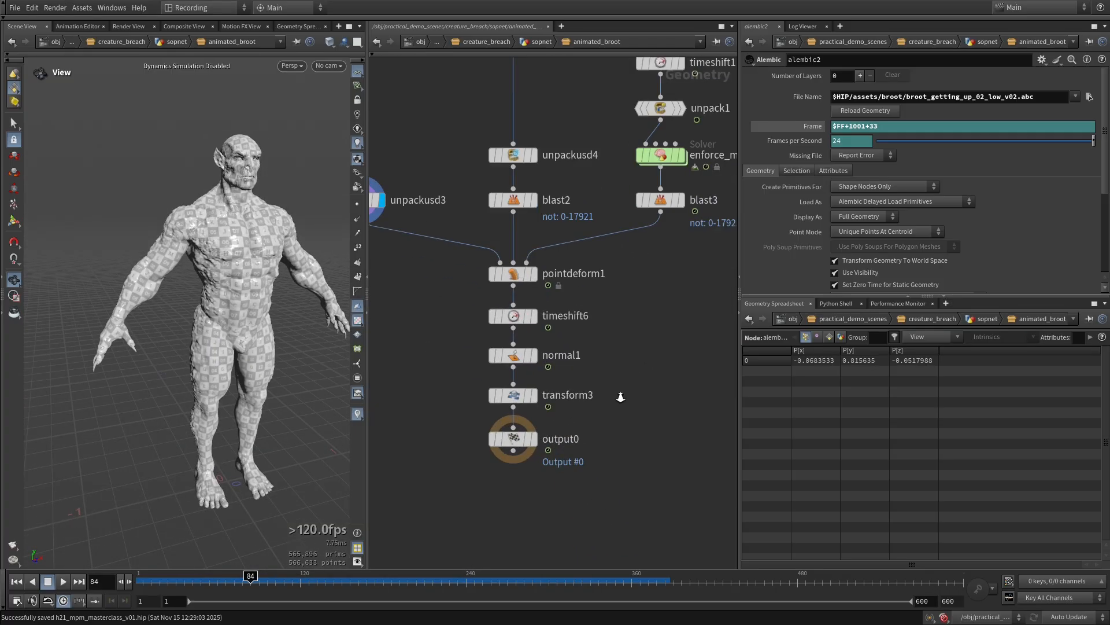
{"action": "scroll", "coordinate": [642, 434], "scroll_direction": "up", "scroll_amount": 2}
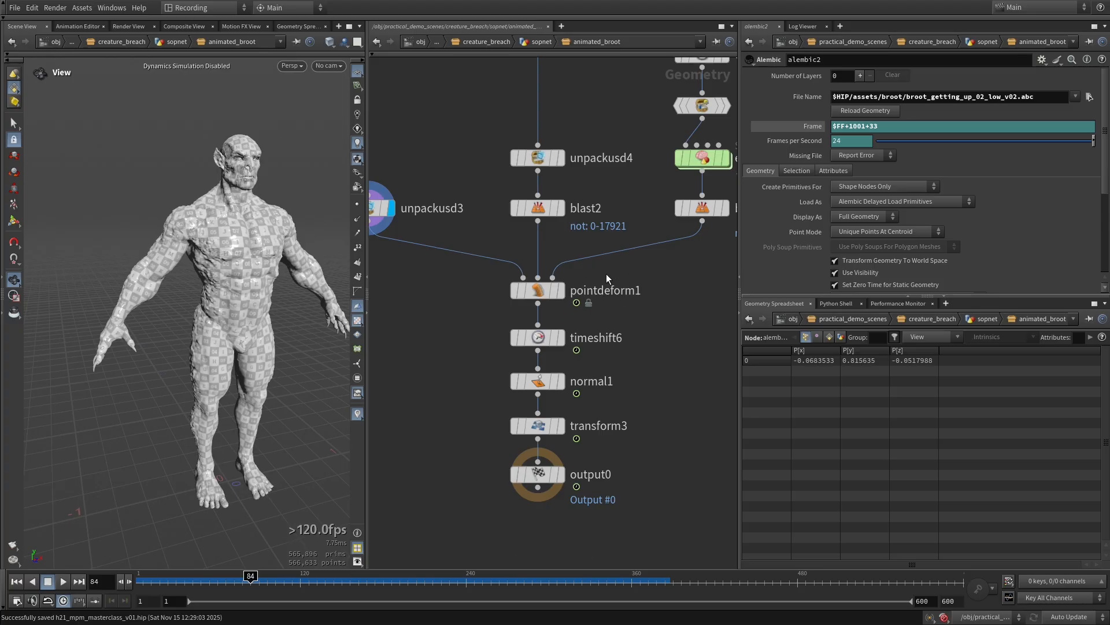
{"action": "scroll", "coordinate": [607, 278], "scroll_direction": "down", "scroll_amount": 3}
{"action": "scroll", "coordinate": [573, 373], "scroll_direction": "down", "scroll_amount": 2}
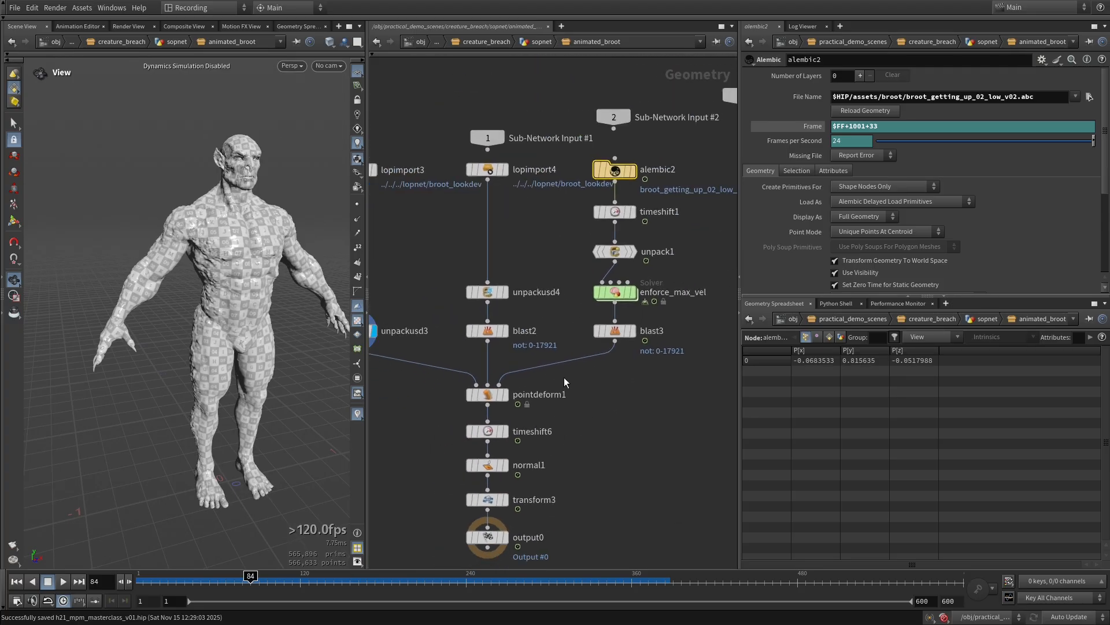
{"action": "scroll", "coordinate": [658, 315], "scroll_direction": "up", "scroll_amount": 3}
{"action": "scroll", "coordinate": [668, 295], "scroll_direction": "up", "scroll_amount": 2}
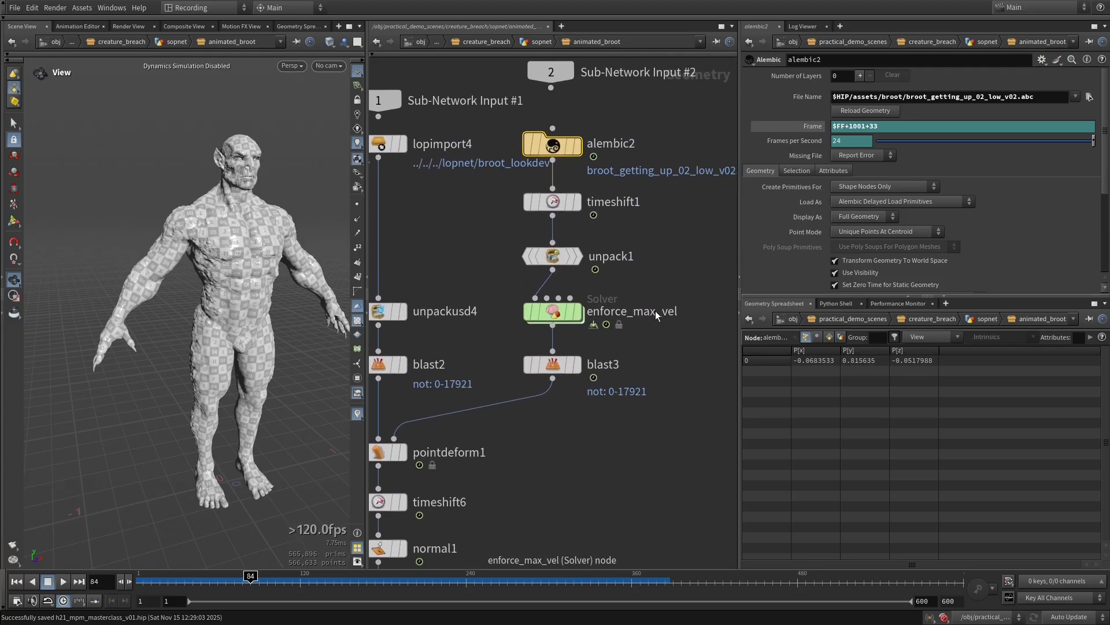
{"action": "scroll", "coordinate": [679, 274], "scroll_direction": "up", "scroll_amount": 3}
{"action": "scroll", "coordinate": [679, 274], "scroll_direction": "up", "scroll_amount": 1}
{"action": "left_click", "coordinate": [521, 336]}
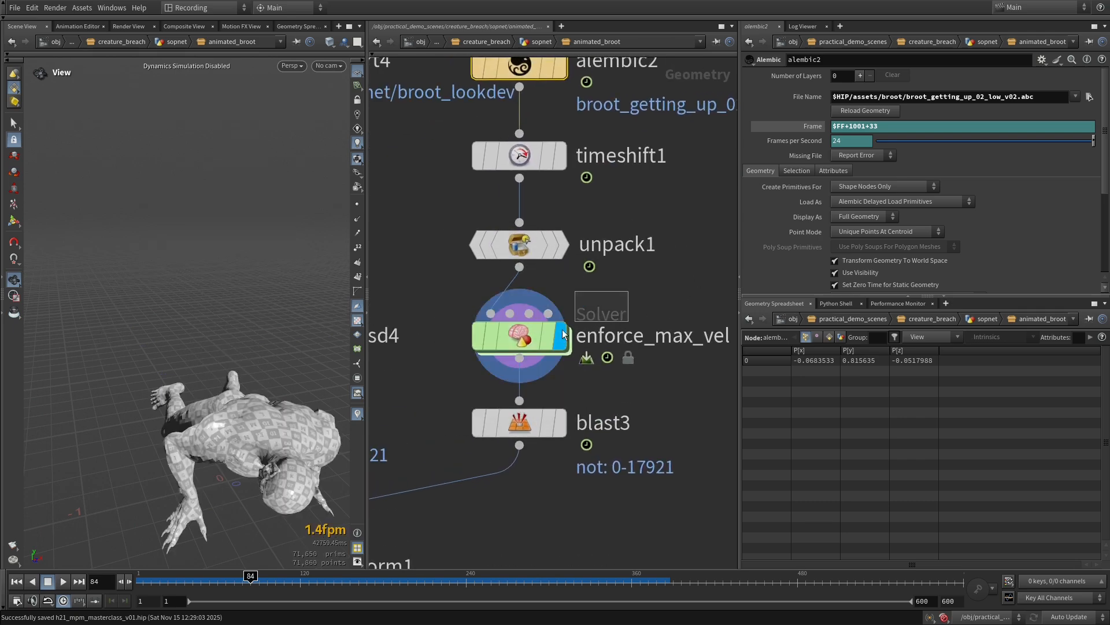
Step: Peek inside the enforce_max_vel solver, return, and scrub the timeline to around frame 247
{"action": "left_click", "coordinate": [533, 341]}
{"action": "double_click", "coordinate": [533, 340]}
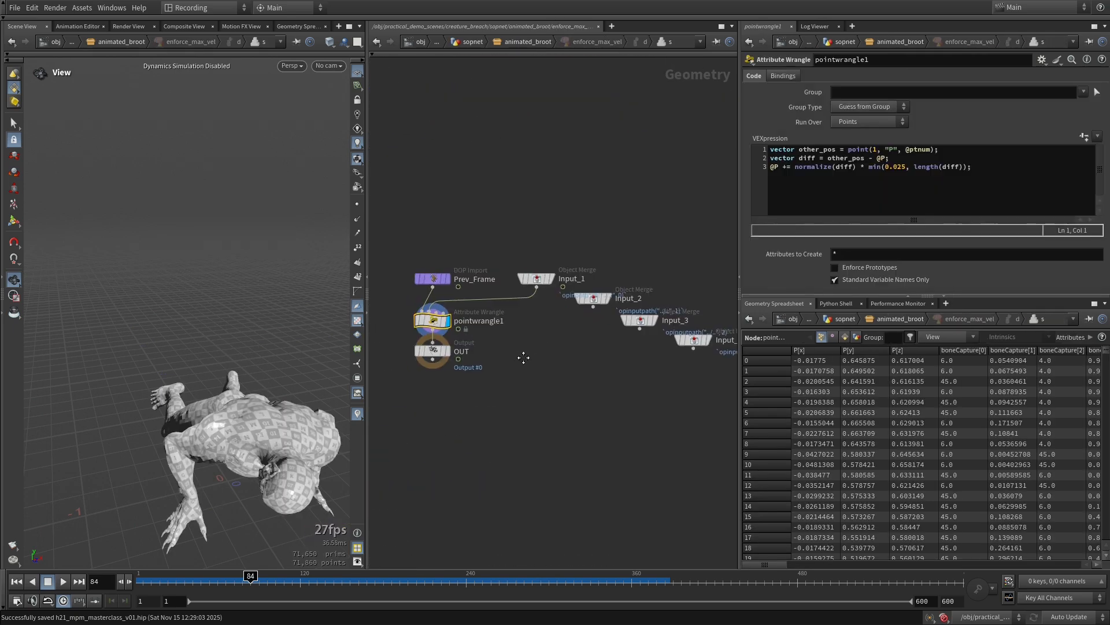
{"action": "scroll", "coordinate": [521, 356], "scroll_direction": "up", "scroll_amount": 3}
{"action": "mouse_move", "coordinate": [558, 357]}
{"action": "middle_mouse_down"}
{"action": "mouse_move", "coordinate": [579, 357]}
{"action": "mouse_move", "coordinate": [576, 344]}
{"action": "middle_mouse_up"}
{"action": "key", "text": "u"}
{"action": "left_click", "coordinate": [263, 579]}
{"action": "mouse_move", "coordinate": [264, 580]}
{"action": "left_mouse_down"}
{"action": "mouse_move", "coordinate": [500, 580]}
{"action": "mouse_move", "coordinate": [450, 579]}
{"action": "mouse_move", "coordinate": [464, 575]}
{"action": "left_mouse_up"}
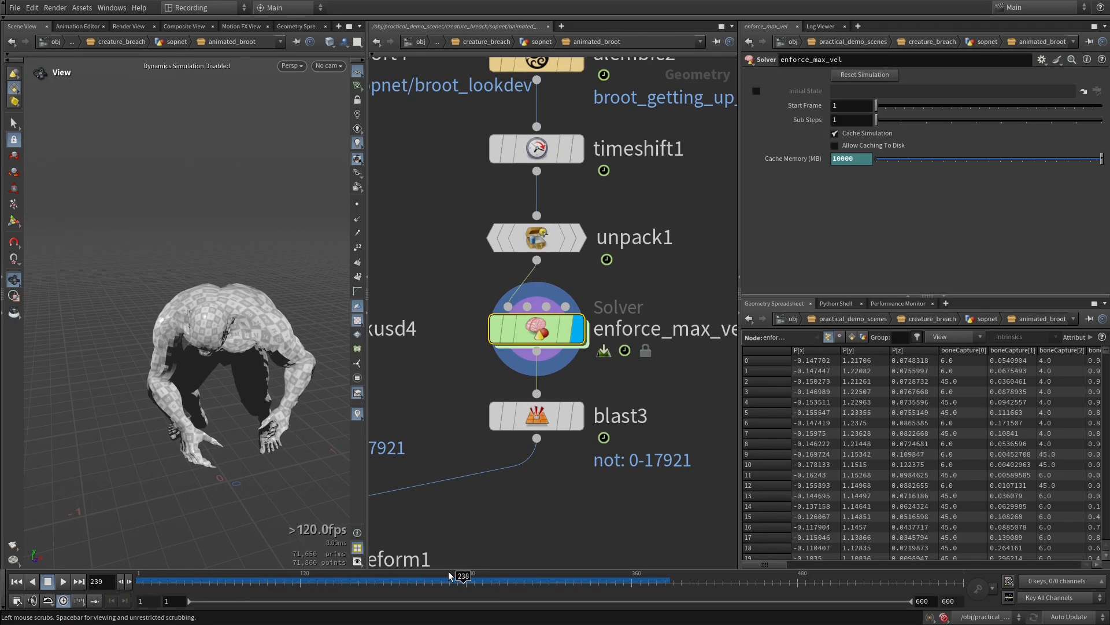
{"action": "left_click_drag", "start_coordinate": [200, 365], "coordinate": [239, 405]}
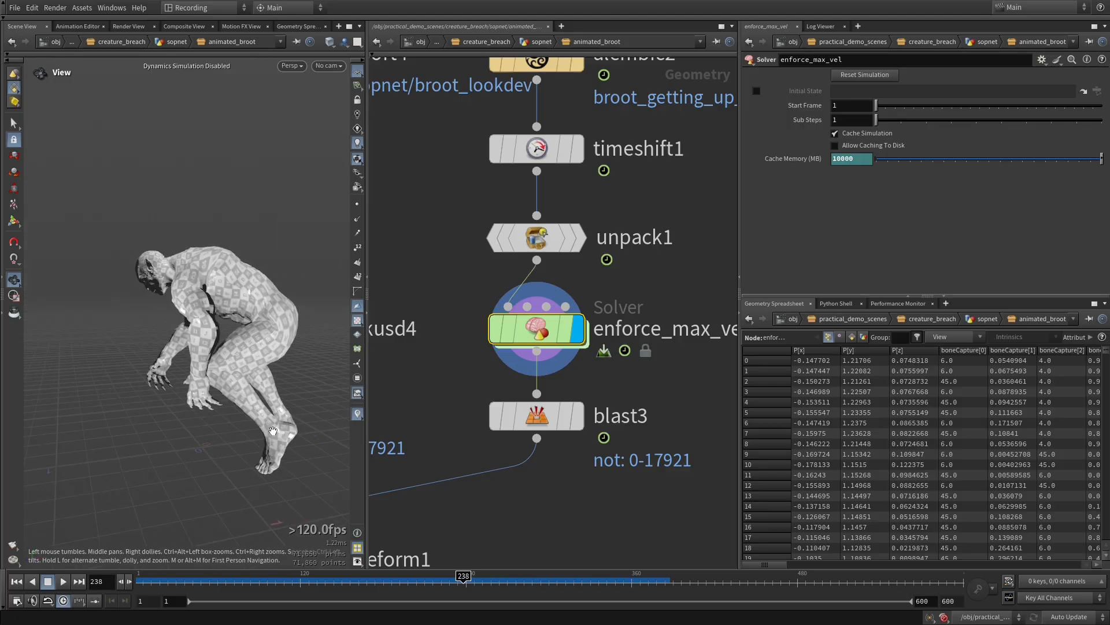
{"action": "mouse_move", "coordinate": [463, 576]}
{"action": "left_mouse_down"}
{"action": "mouse_move", "coordinate": [514, 576]}
{"action": "mouse_move", "coordinate": [474, 576]}
{"action": "left_mouse_up"}
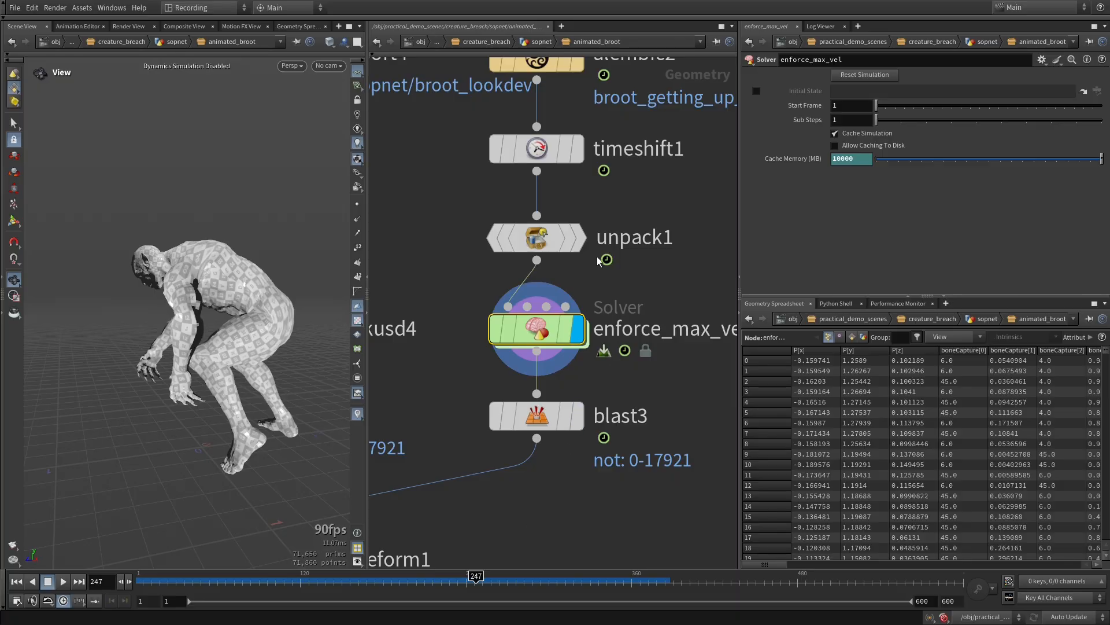
Step: Display unpack1 with enforce_max_vel templated as a wireframe overlay and orbit to the foot
{"action": "left_click", "coordinate": [539, 237]}
{"action": "scroll", "coordinate": [217, 304], "scroll_direction": "up", "scroll_amount": 5}
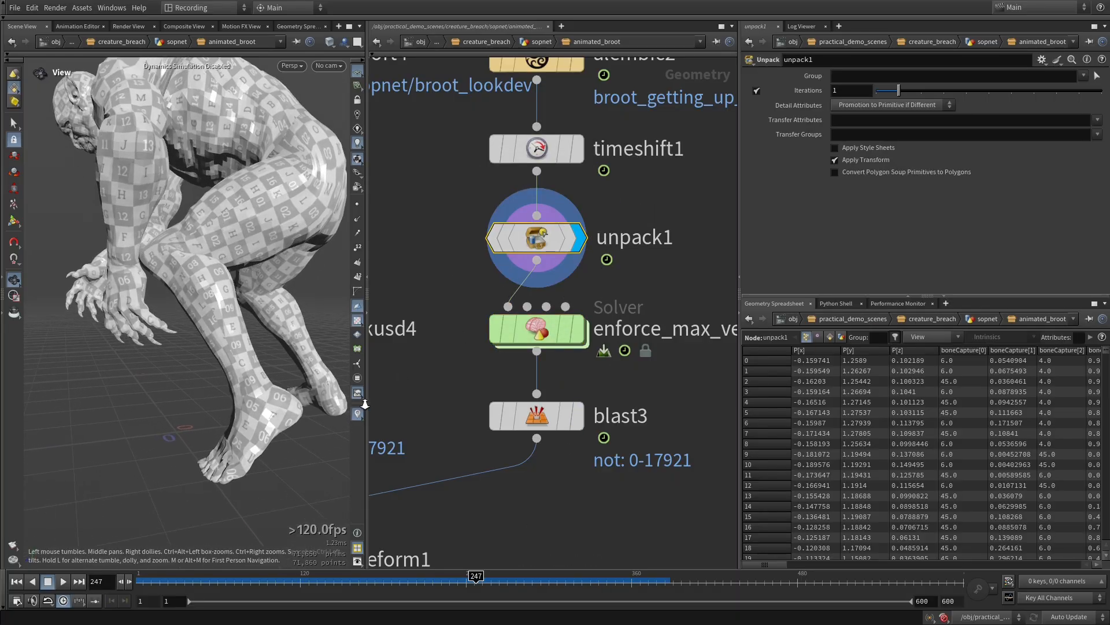
{"action": "scroll", "coordinate": [363, 401], "scroll_direction": "up", "scroll_amount": 3}
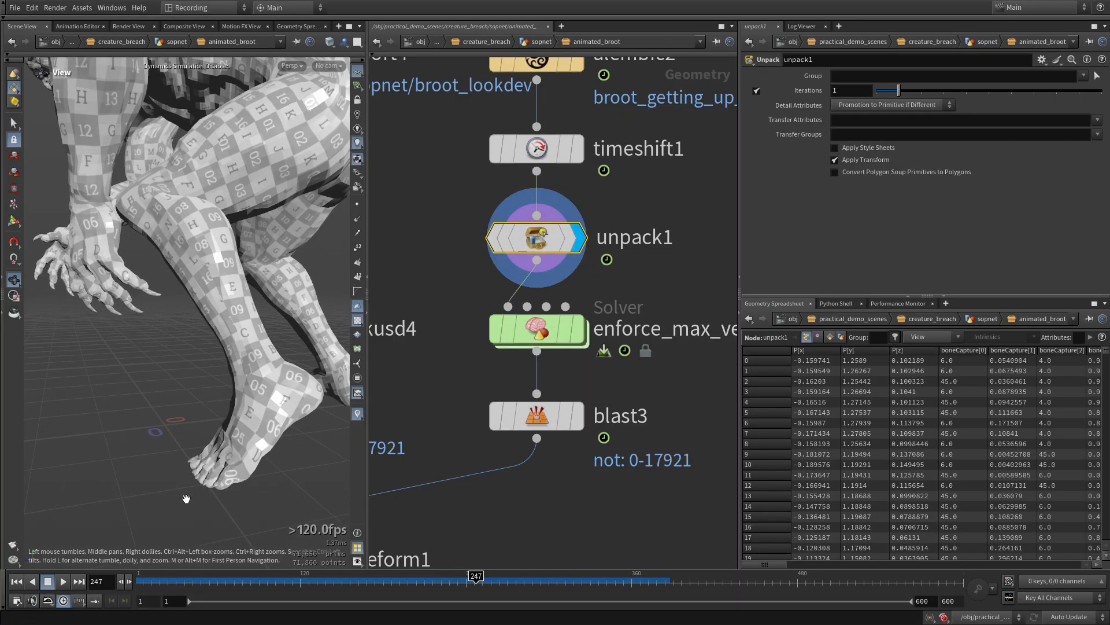
{"action": "scroll", "coordinate": [186, 498], "scroll_direction": "up", "scroll_amount": 5}
{"action": "scroll", "coordinate": [185, 498], "scroll_direction": "up", "scroll_amount": 5}
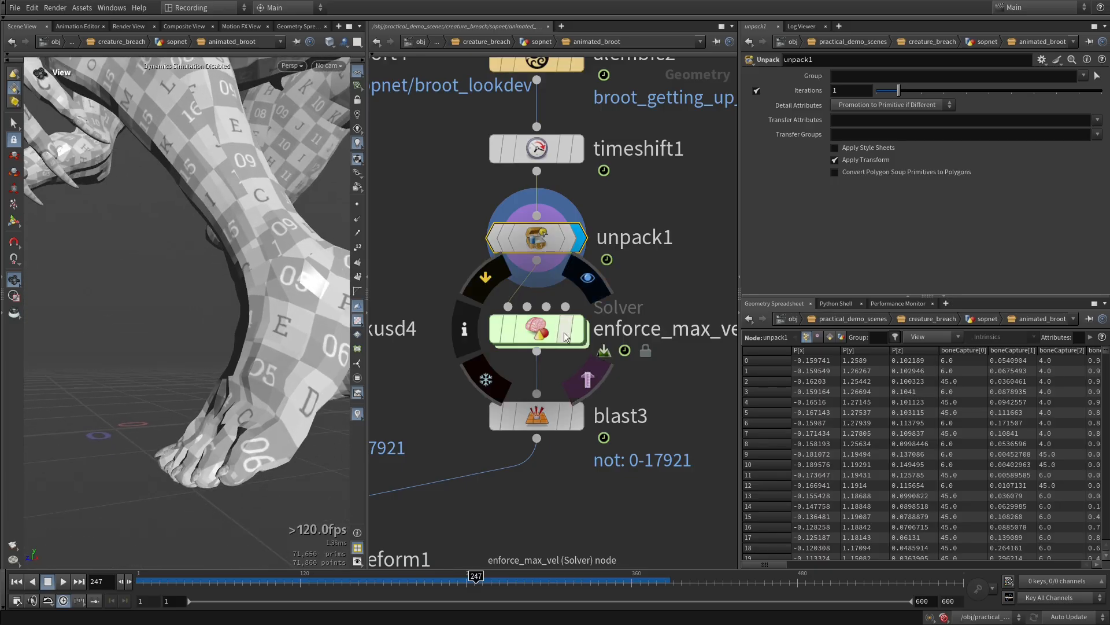
{"action": "left_click", "coordinate": [525, 373]}
{"action": "left_click_drag", "start_coordinate": [174, 304], "coordinate": [274, 432]}
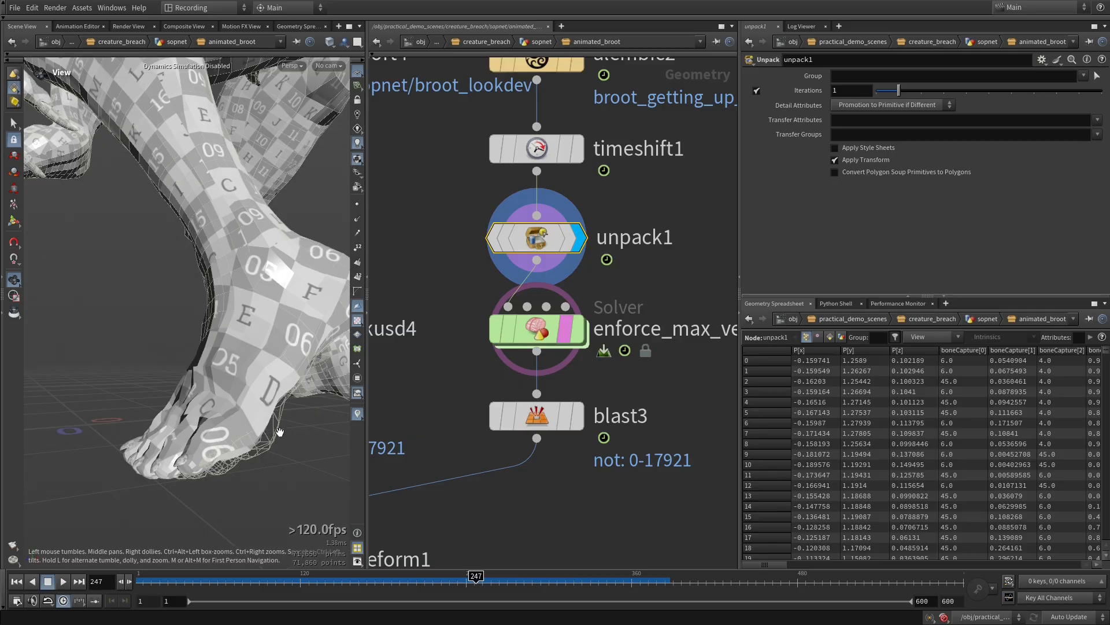
{"action": "middle_click_drag", "start_coordinate": [538, 347], "coordinate": [469, 352]}
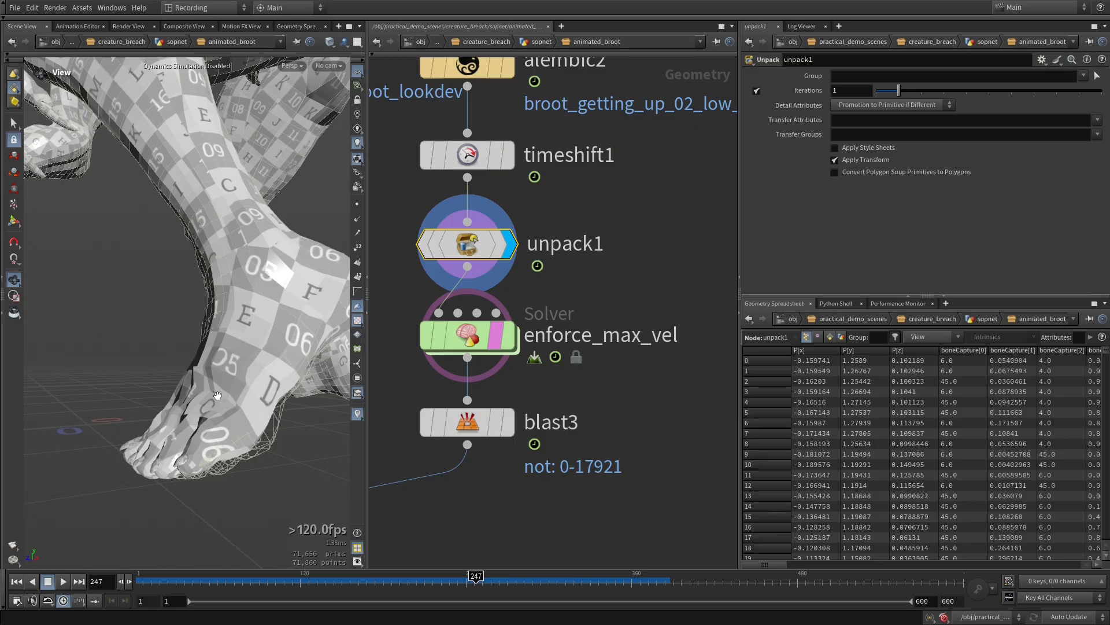
Step: Inside the solver, highlight pointwrangle1's other_pos - @P diff and the min(0.025, length(diff)) clamp
{"action": "double_click", "coordinate": [537, 352]}
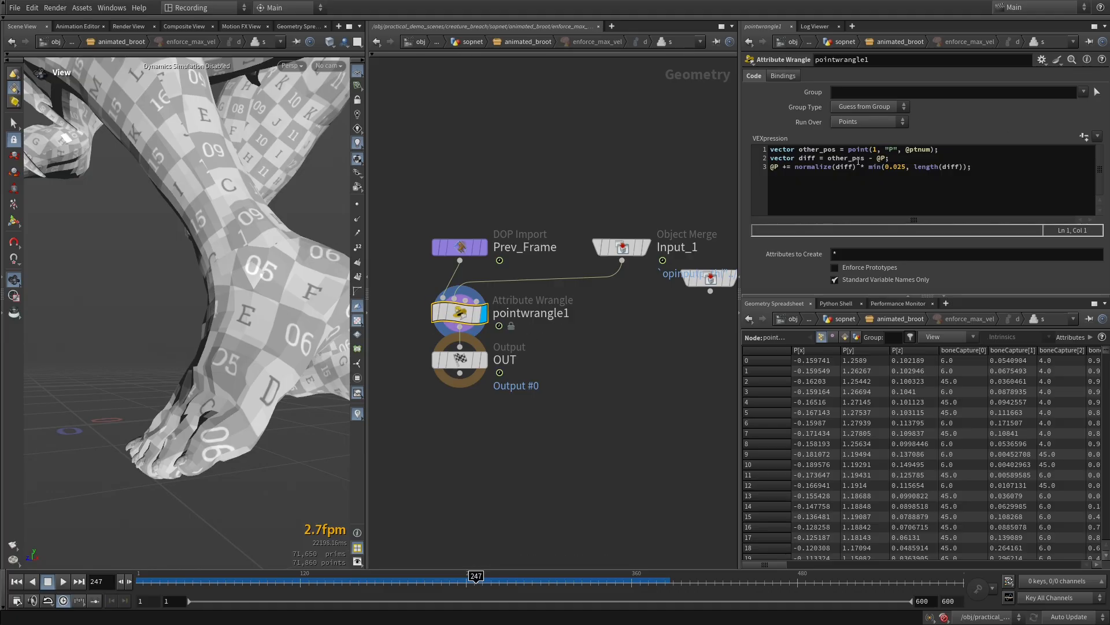
{"action": "left_click_drag", "start_coordinate": [828, 158], "coordinate": [892, 157]}
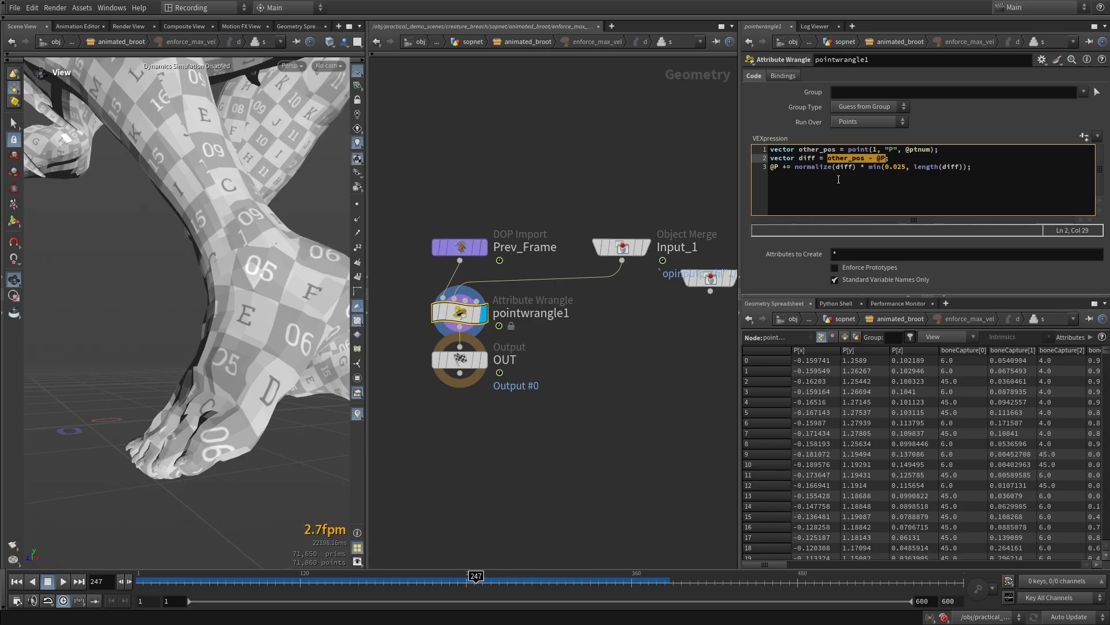
{"action": "left_click_drag", "start_coordinate": [865, 168], "coordinate": [970, 166]}
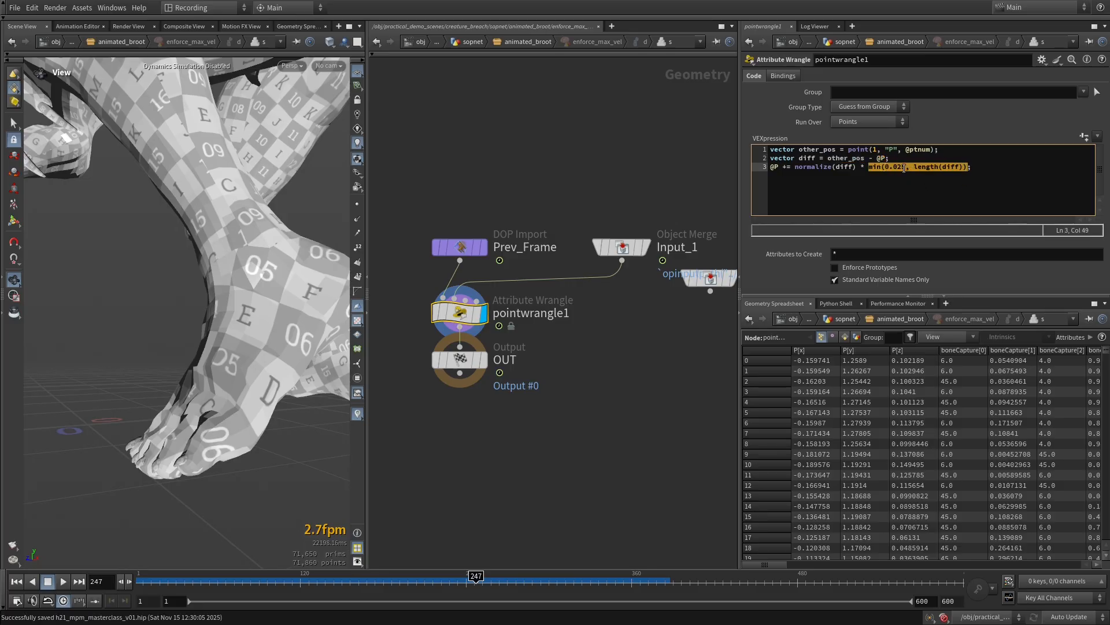
{"action": "left_click", "coordinate": [895, 170]}
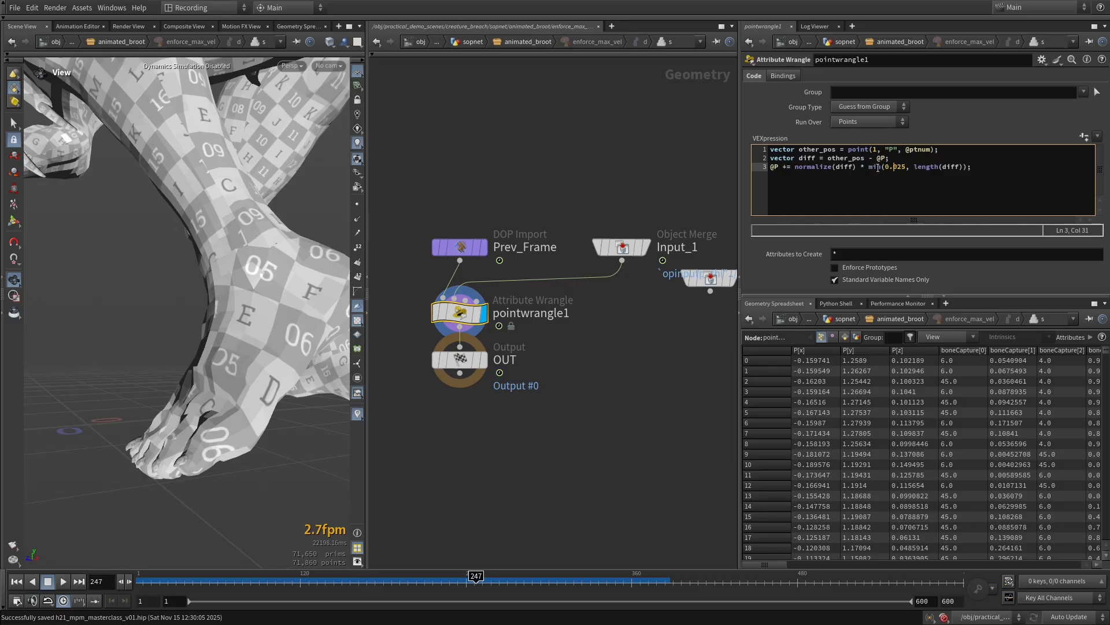
{"action": "double_click", "coordinate": [893, 168]}
Step: Highlight normalize(diff) and the 0.025 limit, view the leg, then return to animated_broot
{"action": "left_click_drag", "start_coordinate": [792, 167], "coordinate": [855, 168]}
{"action": "left_click_drag", "start_coordinate": [885, 166], "coordinate": [909, 167]}
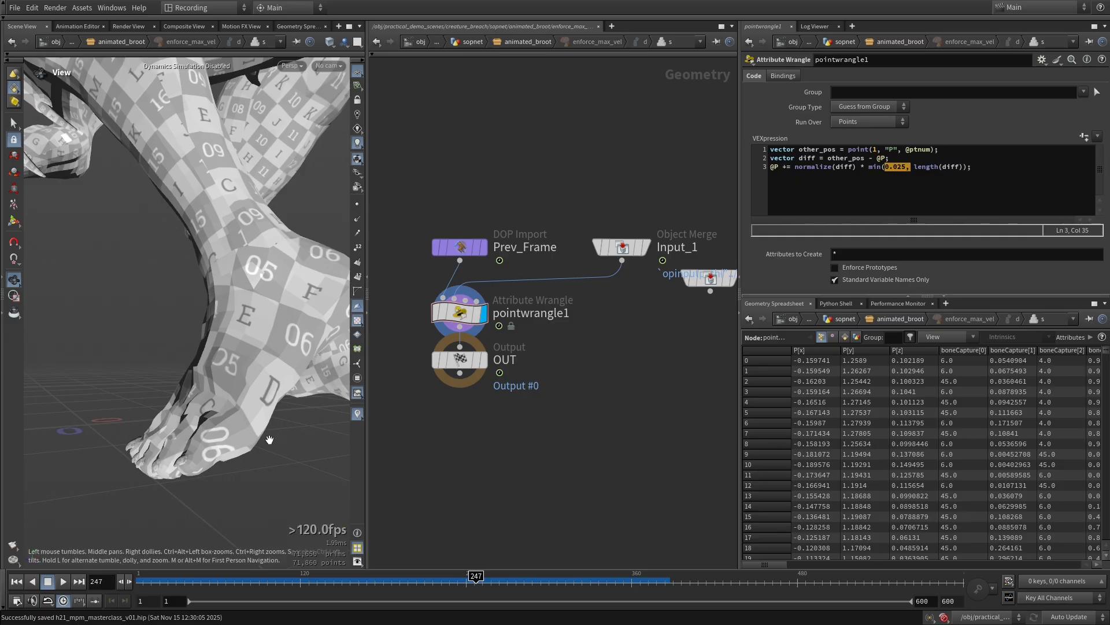
{"action": "left_click_drag", "start_coordinate": [268, 437], "coordinate": [216, 416]}
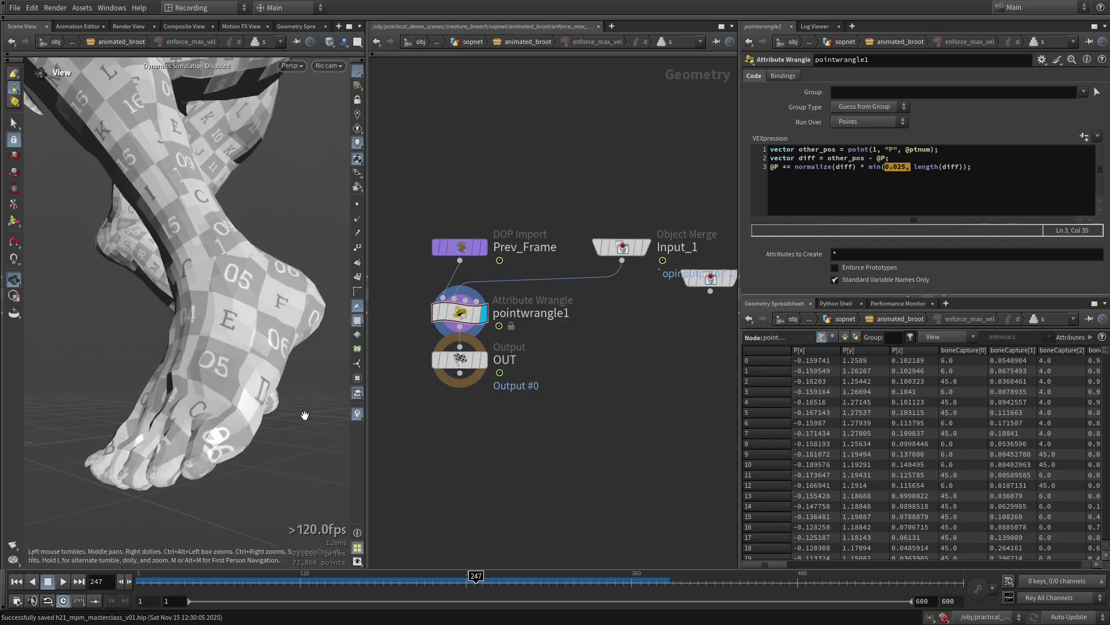
{"action": "key", "text": "u"}
{"action": "scroll", "coordinate": [570, 419], "scroll_direction": "down", "scroll_amount": 3}
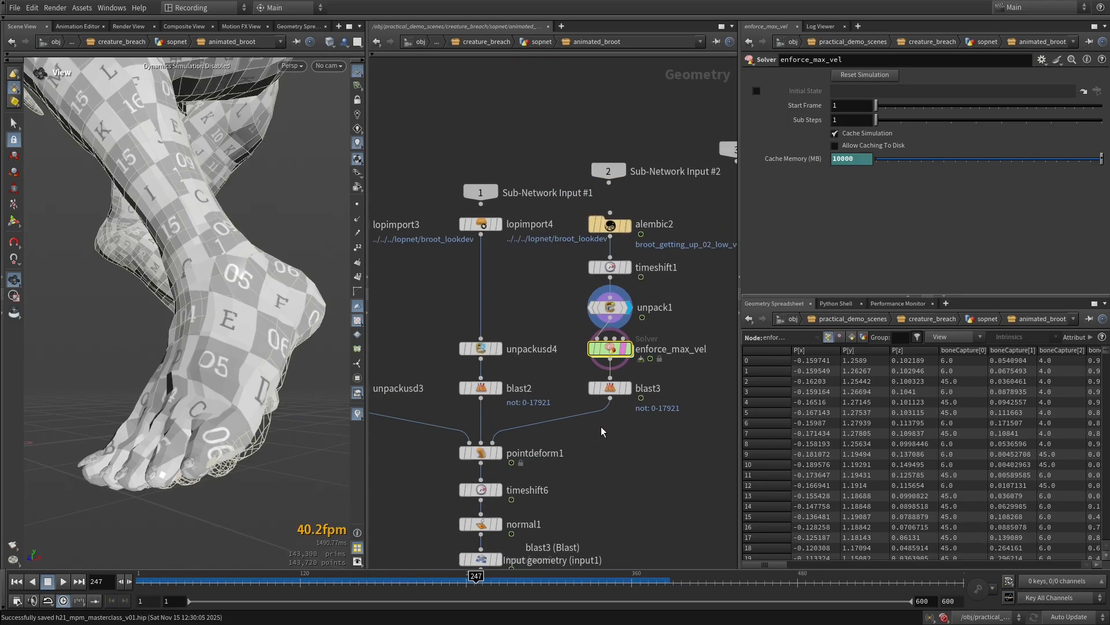
{"action": "scroll", "coordinate": [655, 361], "scroll_direction": "up", "scroll_amount": 1}
{"action": "scroll", "coordinate": [655, 359], "scroll_direction": "down", "scroll_amount": 2}
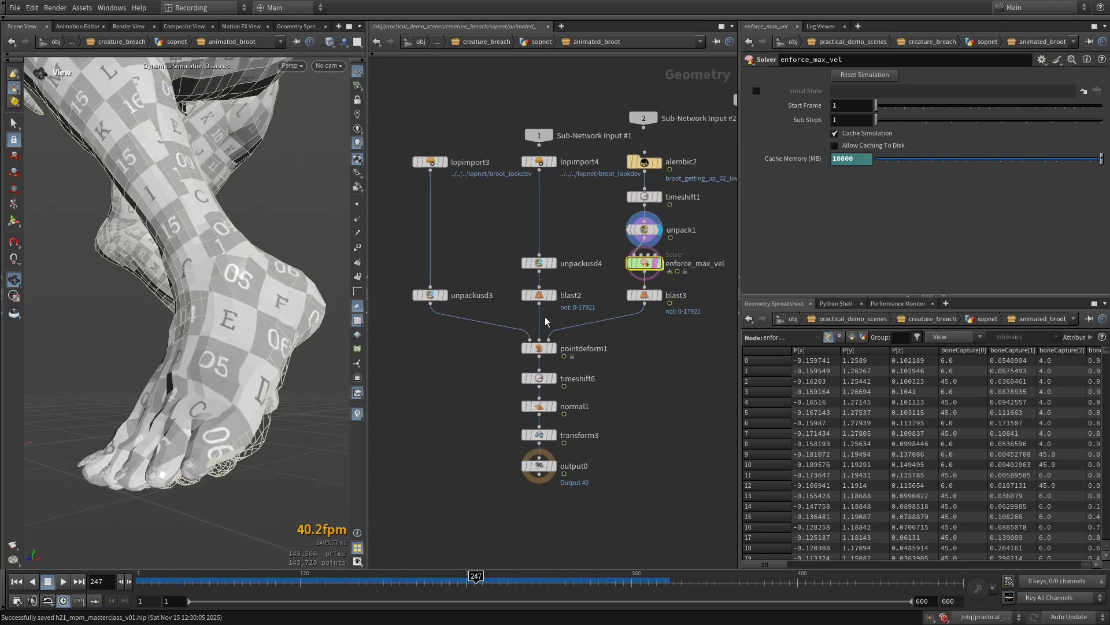
Step: Go up to the sopnet level and bring the terrain and ground SDF nodes into view
{"action": "left_click_drag", "start_coordinate": [615, 411], "coordinate": [624, 383]}
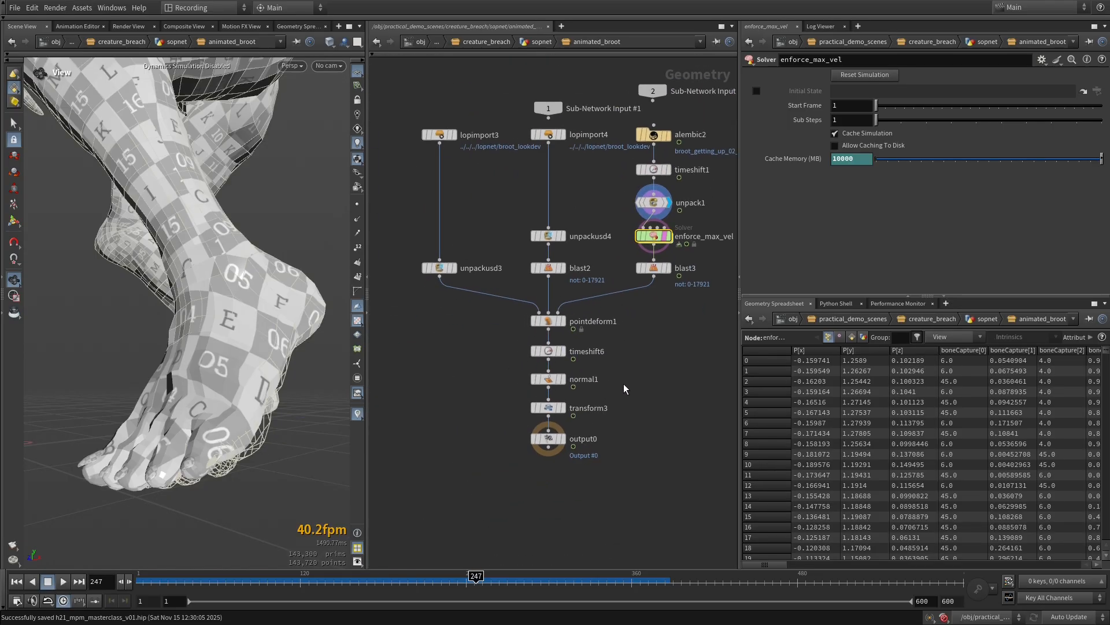
{"action": "key", "text": "u"}
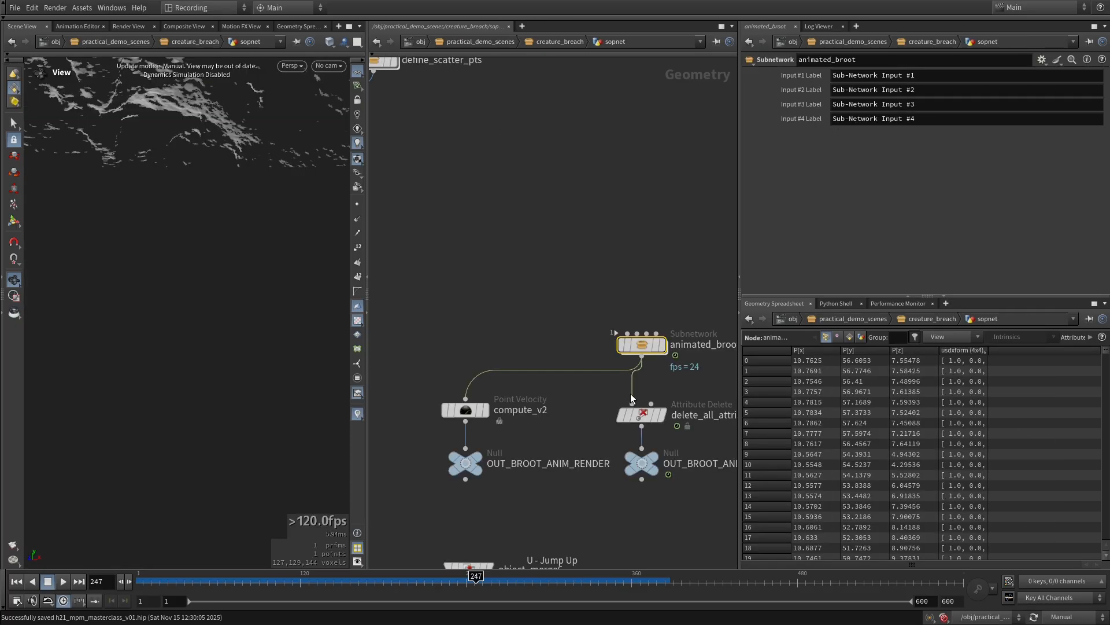
{"action": "scroll", "coordinate": [631, 394], "scroll_direction": "up", "scroll_amount": 2}
{"action": "scroll", "coordinate": [617, 391], "scroll_direction": "down", "scroll_amount": 2}
{"action": "mouse_move", "coordinate": [598, 373]}
{"action": "left_mouse_down"}
{"action": "mouse_move", "coordinate": [608, 348]}
{"action": "mouse_move", "coordinate": [610, 356]}
{"action": "mouse_move", "coordinate": [569, 355]}
{"action": "left_mouse_up"}
{"action": "scroll", "coordinate": [607, 348], "scroll_direction": "down", "scroll_amount": 2}
{"action": "scroll", "coordinate": [632, 321], "scroll_direction": "up", "scroll_amount": 2}
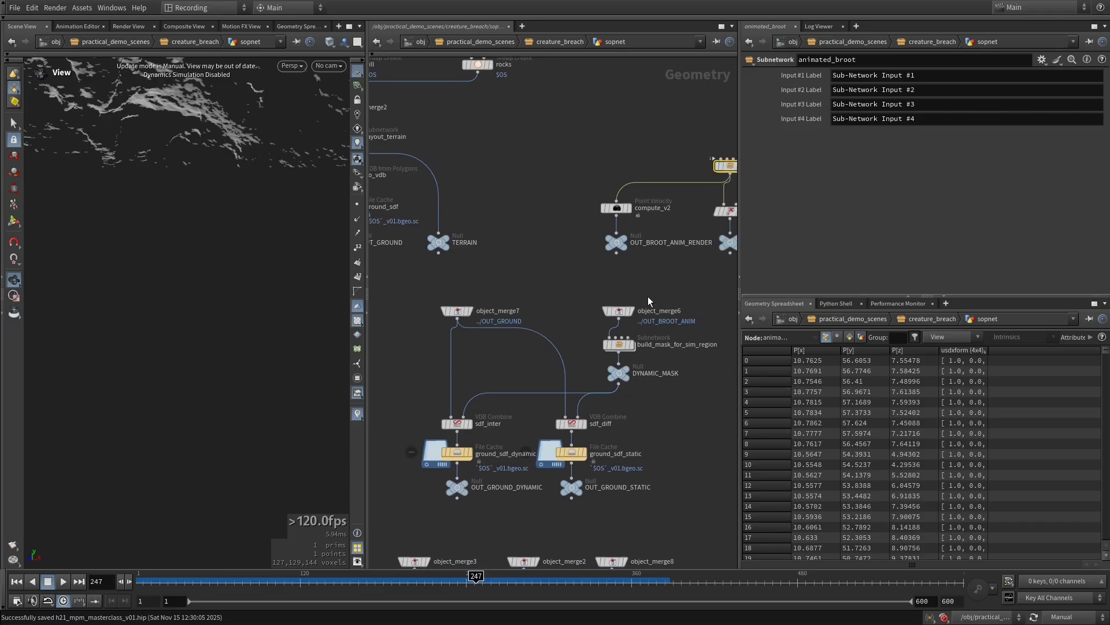
{"action": "scroll", "coordinate": [632, 322], "scroll_direction": "up", "scroll_amount": 2}
Step: Inspect object_merge6, then display build_mask_for_sim_region to show the blobby sim-region mask
{"action": "left_click", "coordinate": [596, 322]}
{"action": "left_click_drag", "start_coordinate": [598, 348], "coordinate": [611, 320]}
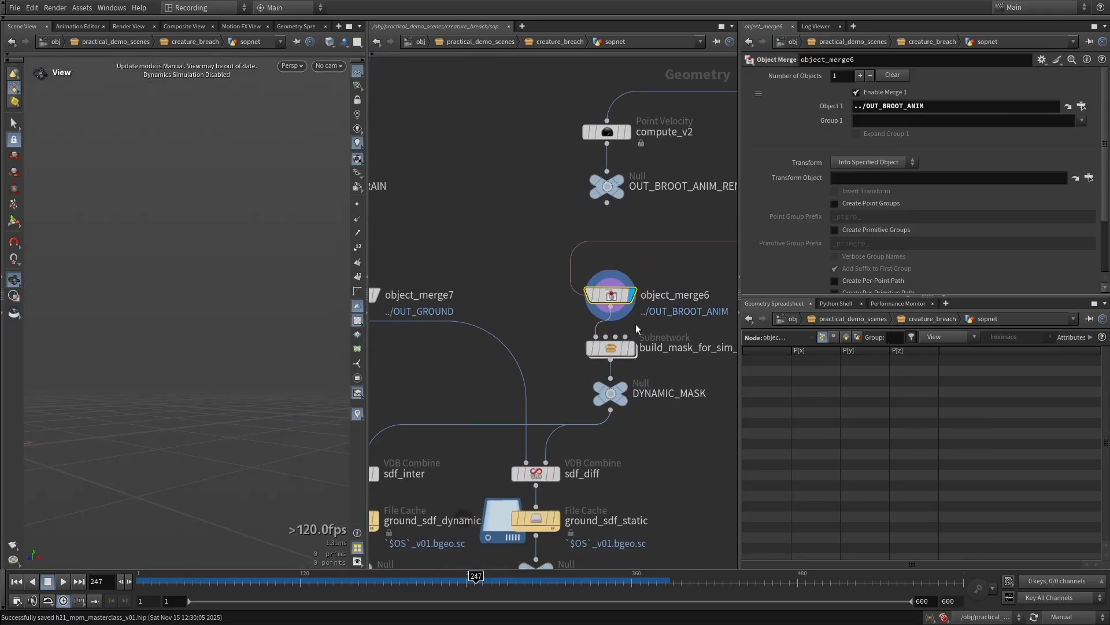
{"action": "left_click", "coordinate": [612, 347]}
{"action": "left_click_drag", "start_coordinate": [638, 364], "coordinate": [662, 354]}
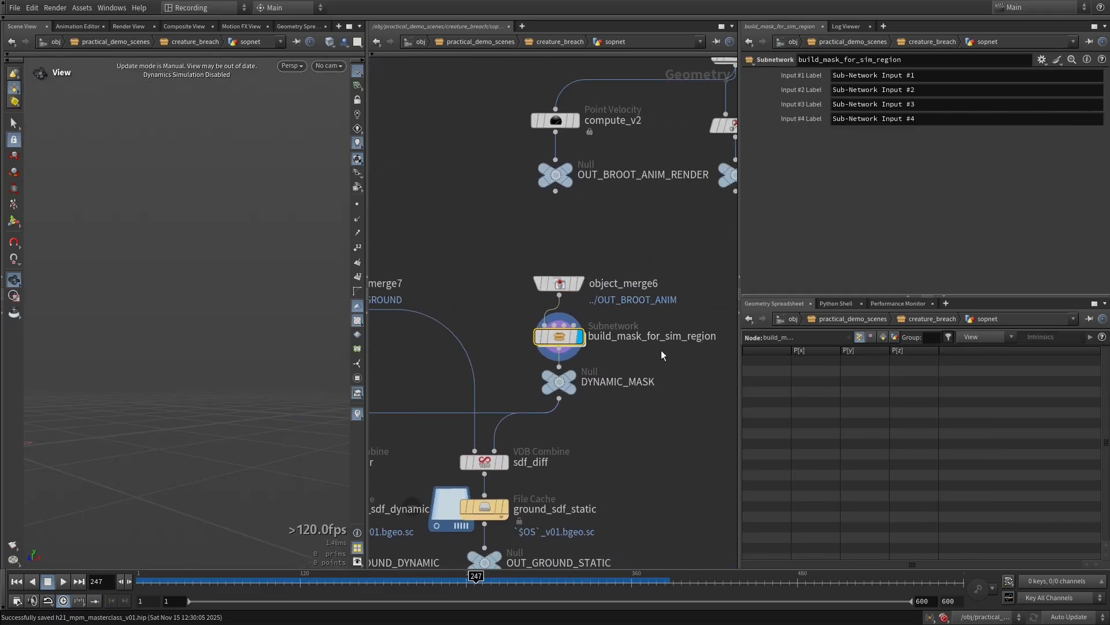
{"action": "left_click", "coordinate": [559, 337]}
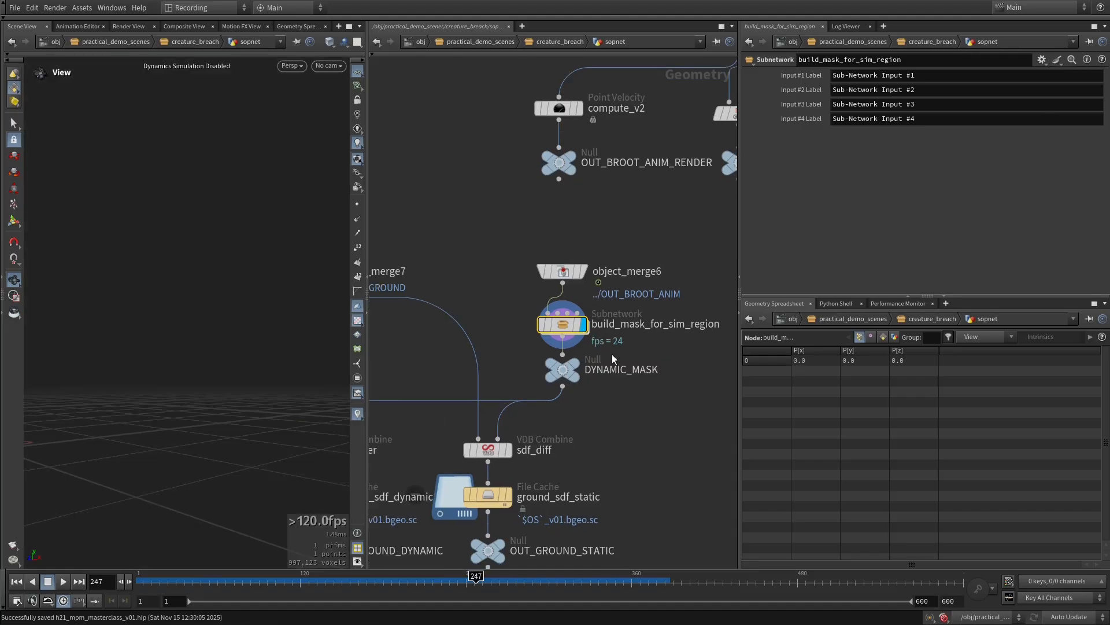
{"action": "left_click_drag", "start_coordinate": [228, 397], "coordinate": [252, 390]}
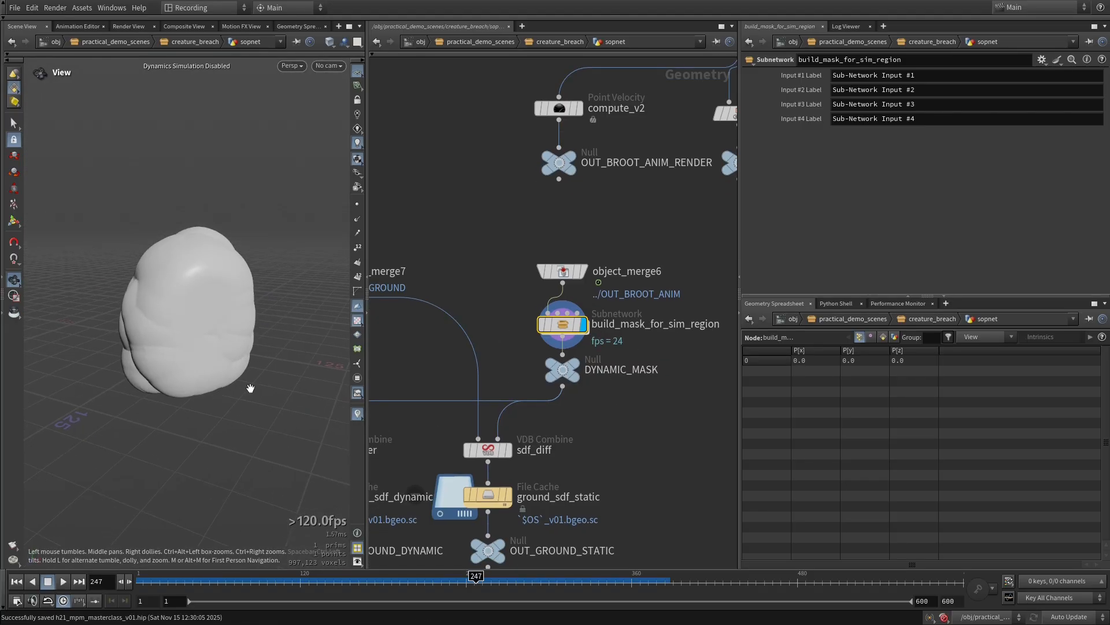
{"action": "double_click", "coordinate": [563, 324]}
{"action": "scroll", "coordinate": [573, 355], "scroll_direction": "up", "scroll_amount": 3}
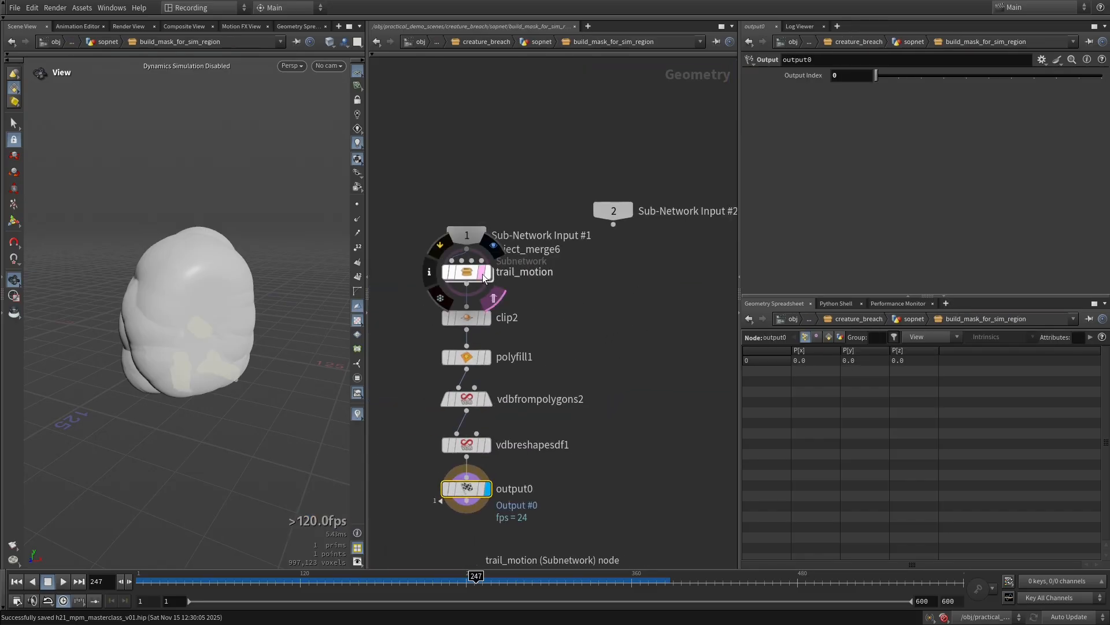
{"action": "left_click", "coordinate": [484, 276]}
{"action": "mouse_move", "coordinate": [260, 347]}
{"action": "left_mouse_down"}
{"action": "mouse_move", "coordinate": [319, 349]}
{"action": "mouse_move", "coordinate": [200, 347]}
{"action": "left_mouse_up"}
{"action": "middle_click_drag", "start_coordinate": [520, 364], "coordinate": [530, 326]}
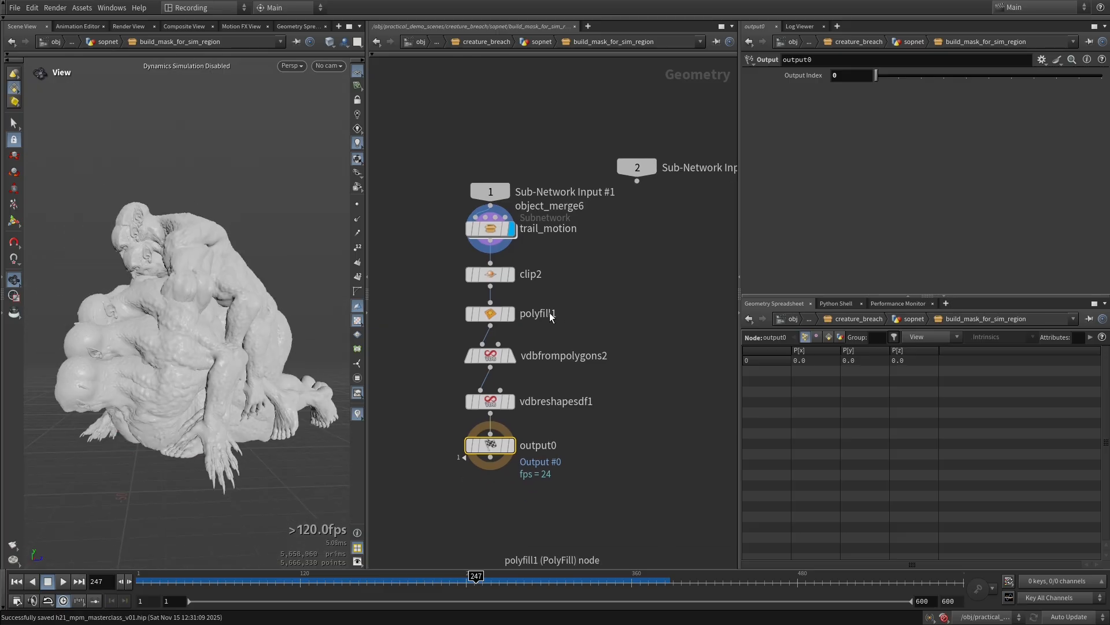
{"action": "left_click", "coordinate": [510, 445]}
{"action": "key", "text": "space+g"}
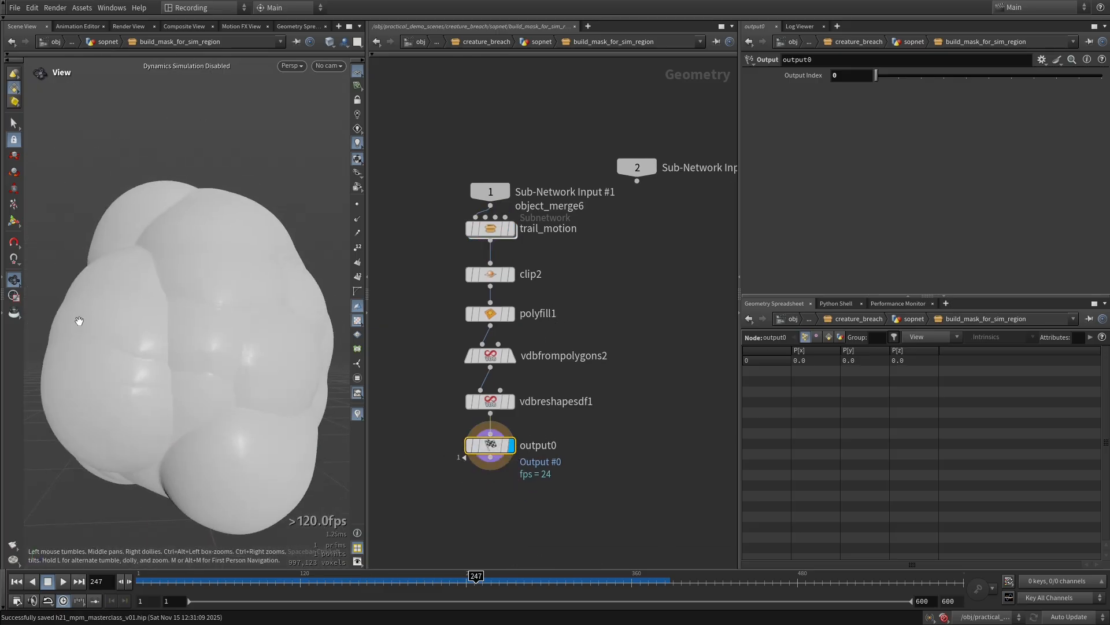
{"action": "middle_click_drag", "start_coordinate": [655, 401], "coordinate": [661, 389]}
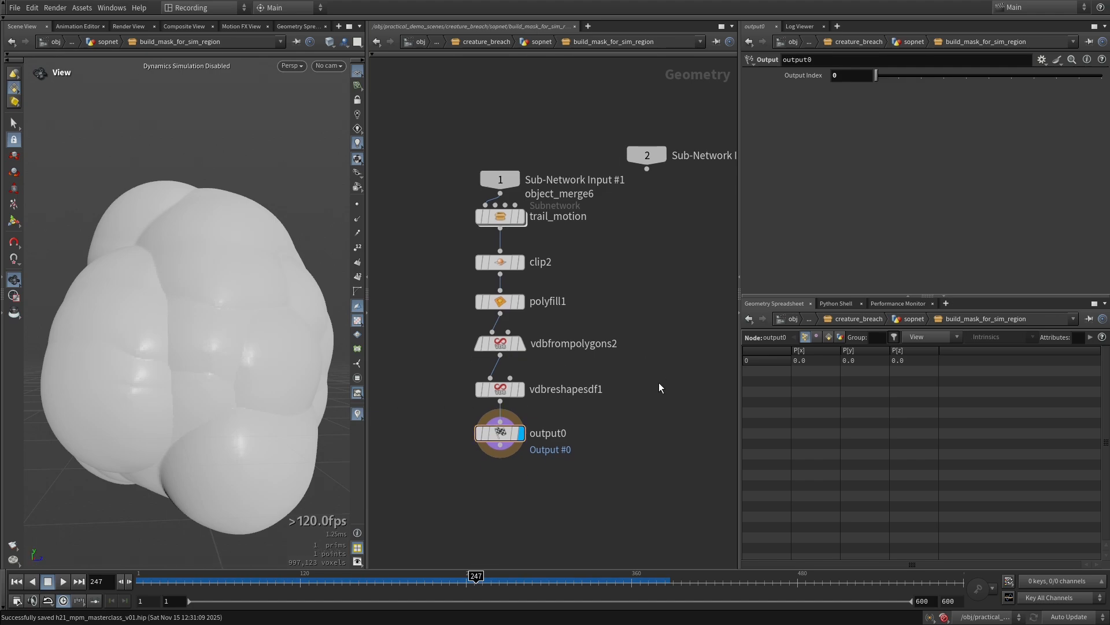
{"action": "key", "text": "u"}
{"action": "scroll", "coordinate": [658, 399], "scroll_direction": "down", "scroll_amount": 2}
Step: Display the cached ground_sdf_dynamic terrain and orbit around it
{"action": "middle_click_drag", "start_coordinate": [658, 399], "coordinate": [466, 393]}
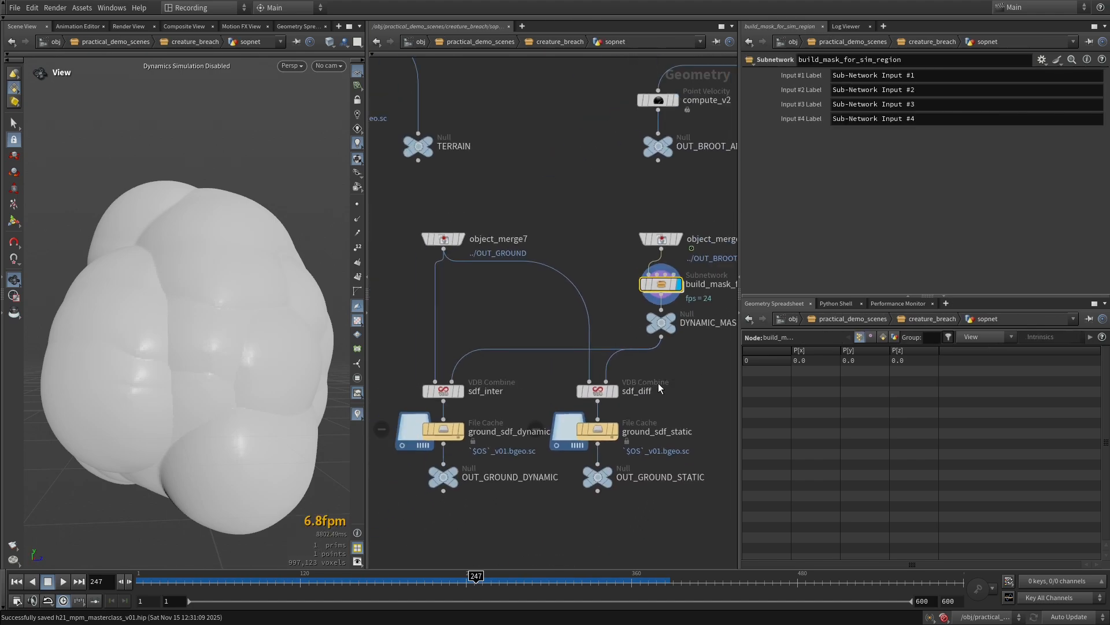
{"action": "left_click", "coordinate": [405, 445]}
{"action": "left_click", "coordinate": [442, 431]}
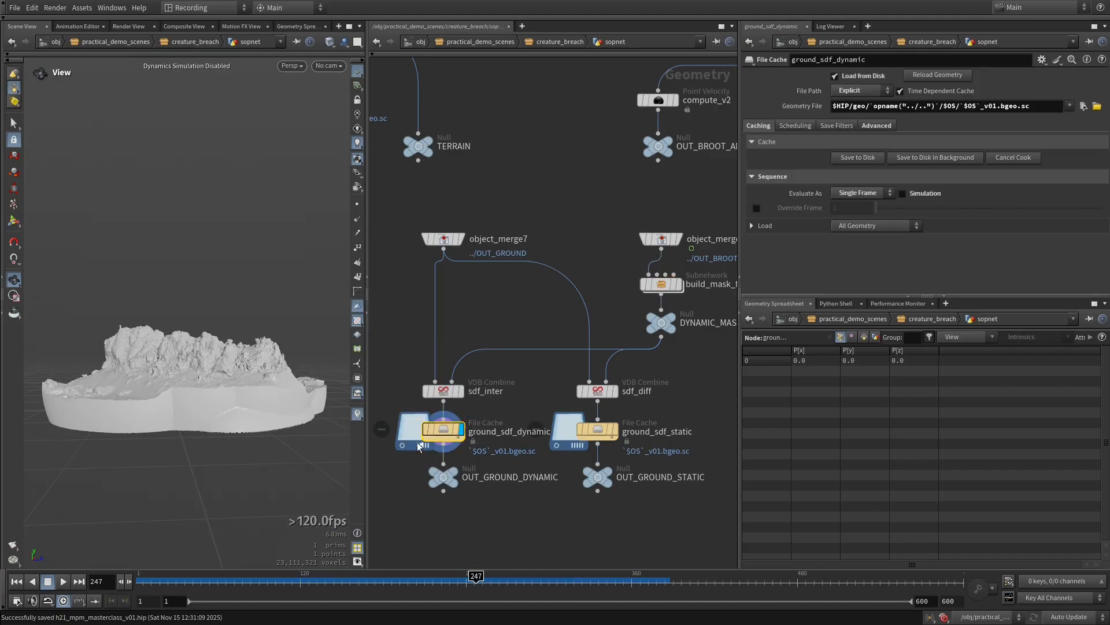
{"action": "mouse_move", "coordinate": [258, 470]}
{"action": "left_mouse_down"}
{"action": "mouse_move", "coordinate": [212, 415]}
{"action": "mouse_move", "coordinate": [244, 390]}
{"action": "left_mouse_up"}
Step: Display the ground_sdf_static cache and look down on the creature's hole in the terrain
{"action": "left_click", "coordinate": [559, 444]}
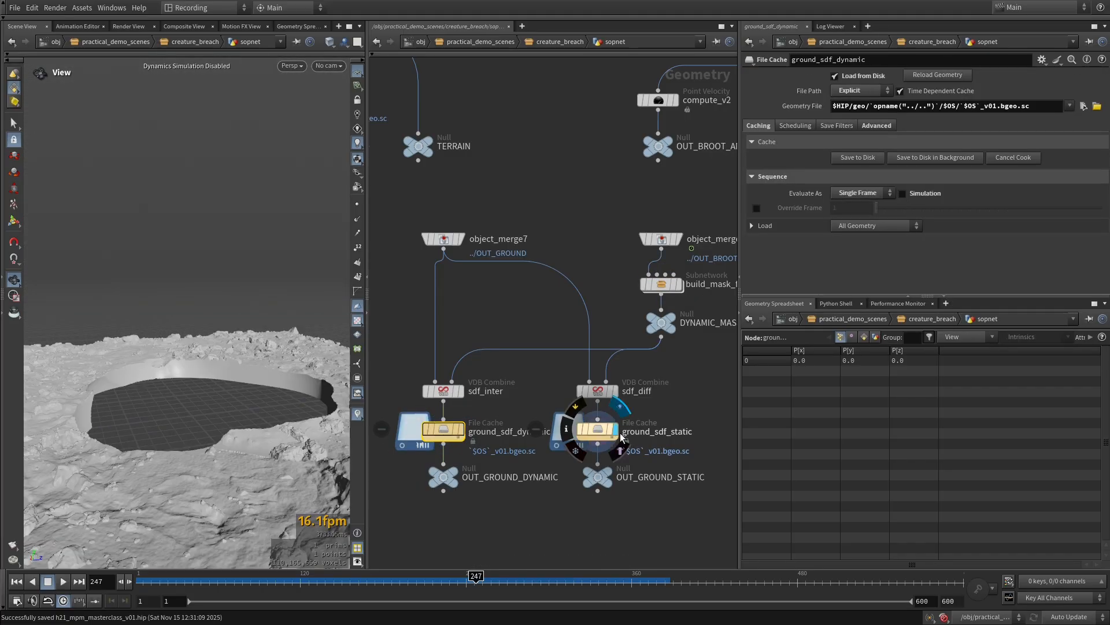
{"action": "left_click", "coordinate": [597, 430]}
{"action": "left_click_drag", "start_coordinate": [257, 417], "coordinate": [188, 464]}
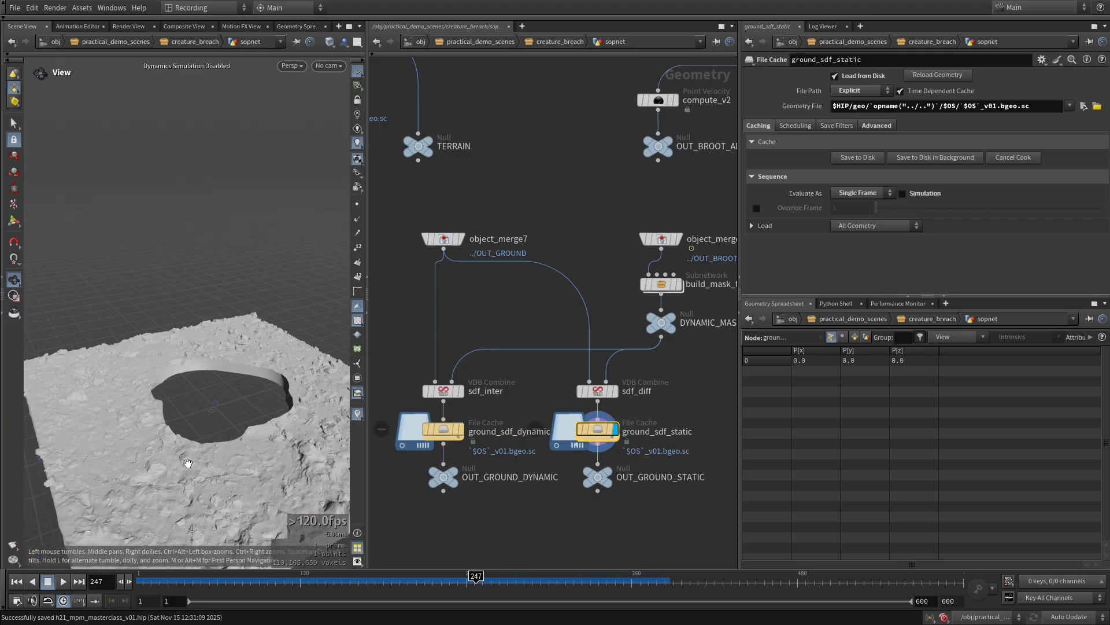
{"action": "scroll", "coordinate": [665, 509], "scroll_direction": "down", "scroll_amount": 3}
{"action": "scroll", "coordinate": [607, 417], "scroll_direction": "down", "scroll_amount": 2}
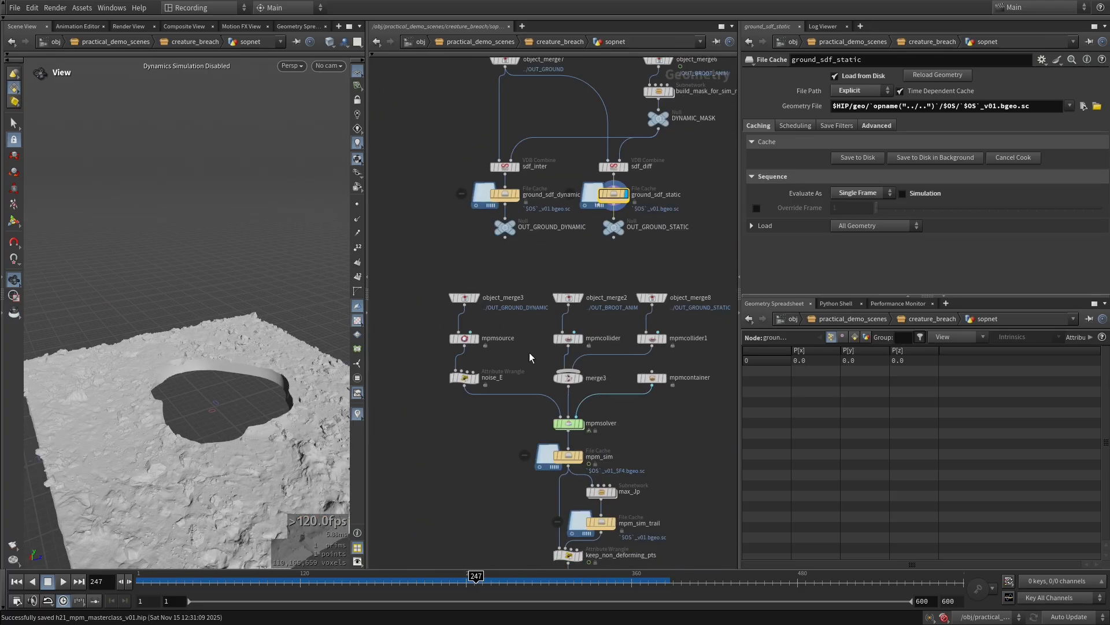
{"action": "scroll", "coordinate": [530, 356], "scroll_direction": "down", "scroll_amount": 2}
{"action": "scroll", "coordinate": [645, 356], "scroll_direction": "up", "scroll_amount": 4}
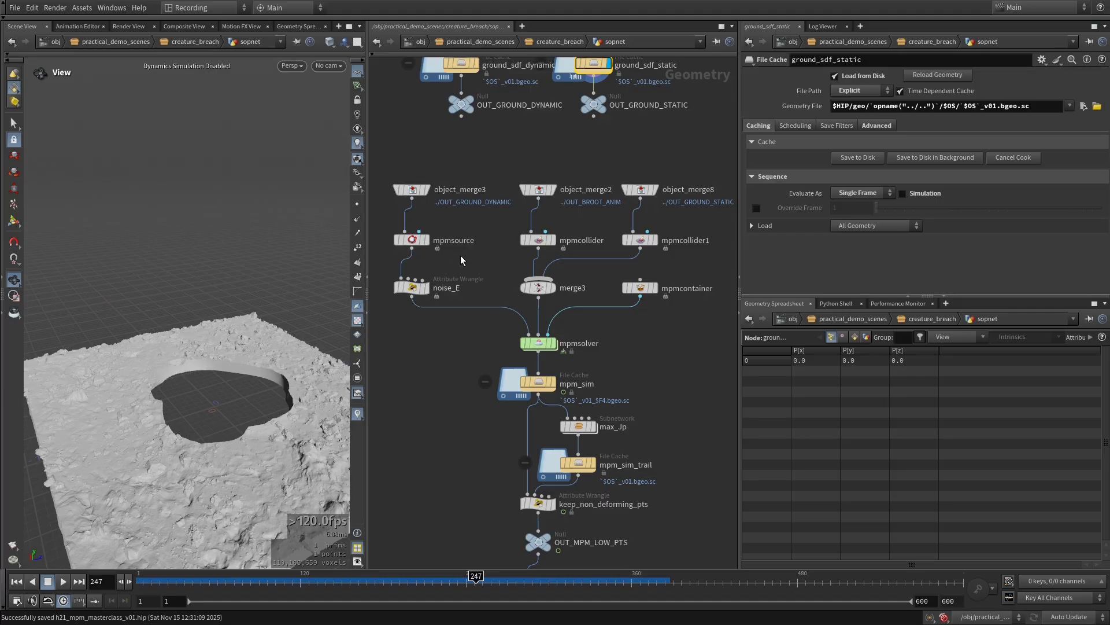
{"action": "scroll", "coordinate": [461, 255], "scroll_direction": "up", "scroll_amount": 2}
Step: Display object_merge3, return to frame 1, then display the mpmsource soil particles
{"action": "middle_click_drag", "start_coordinate": [525, 286], "coordinate": [593, 288]}
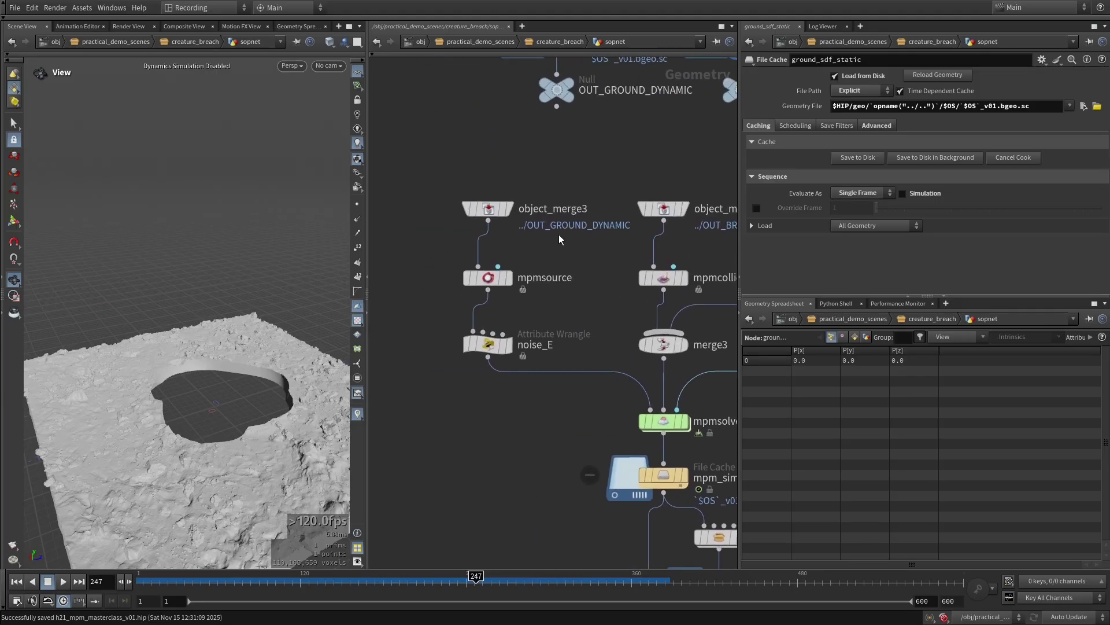
{"action": "left_click", "coordinate": [508, 208]}
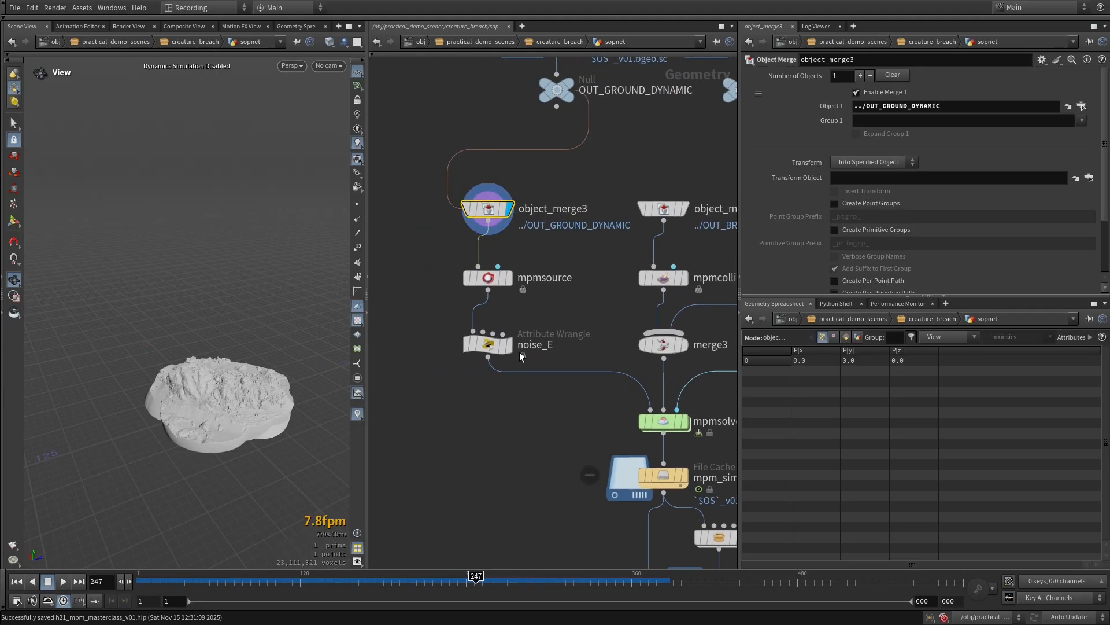
{"action": "key", "text": "ctrl+Up"}
{"action": "mouse_move", "coordinate": [488, 278]}
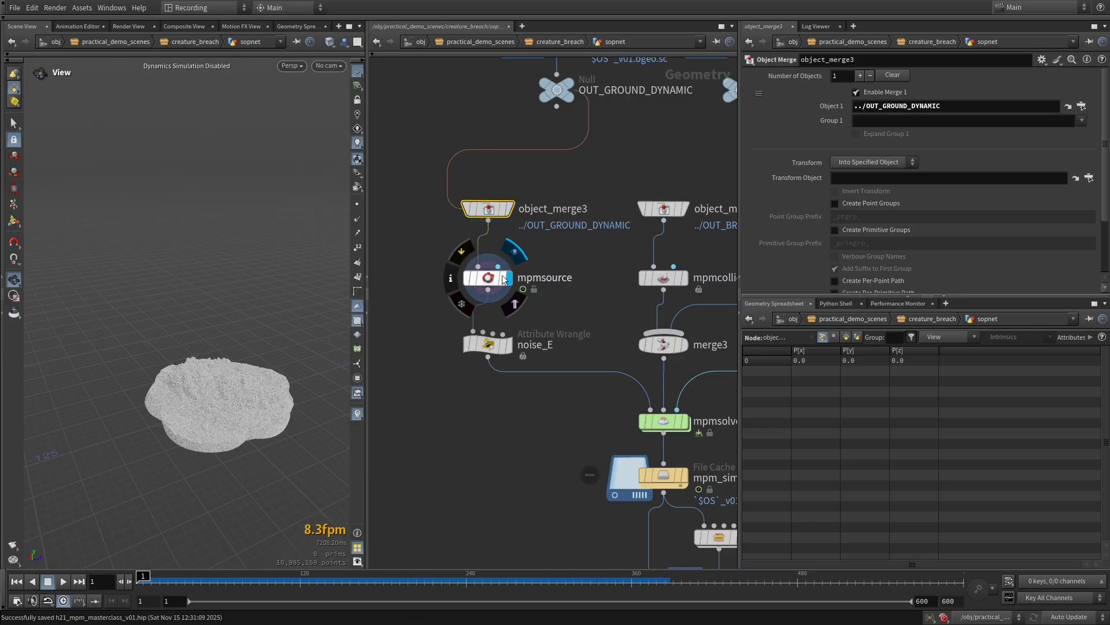
{"action": "left_click", "coordinate": [482, 280]}
{"action": "scroll", "coordinate": [920, 173], "scroll_direction": "down", "scroll_amount": 2}
{"action": "scroll", "coordinate": [919, 174], "scroll_direction": "down", "scroll_amount": 2}
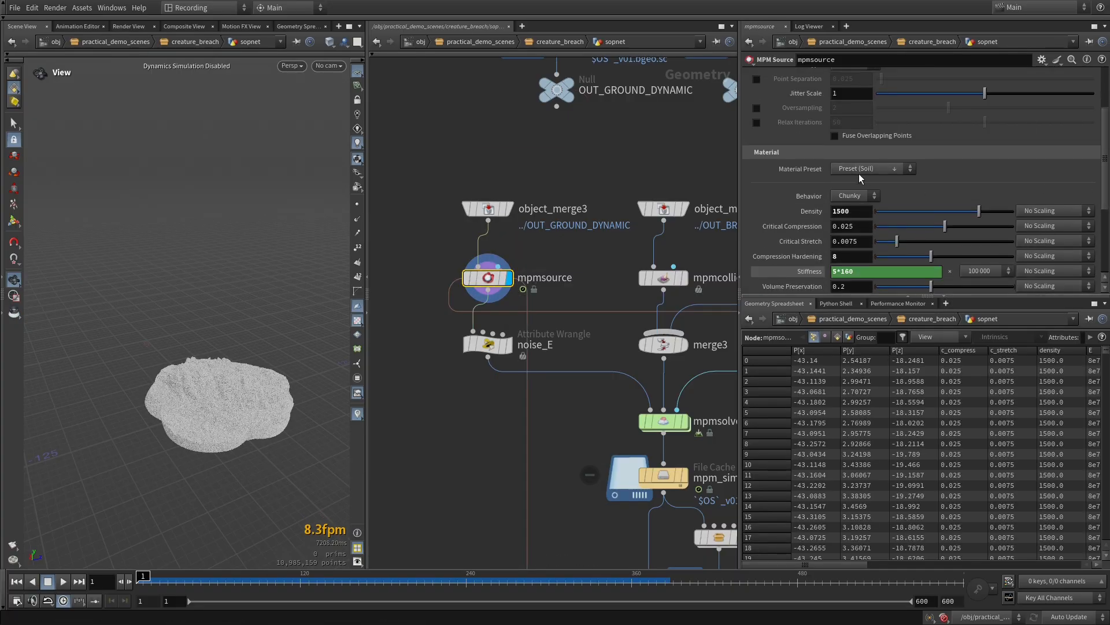
{"action": "scroll", "coordinate": [920, 217], "scroll_direction": "down", "scroll_amount": 3}
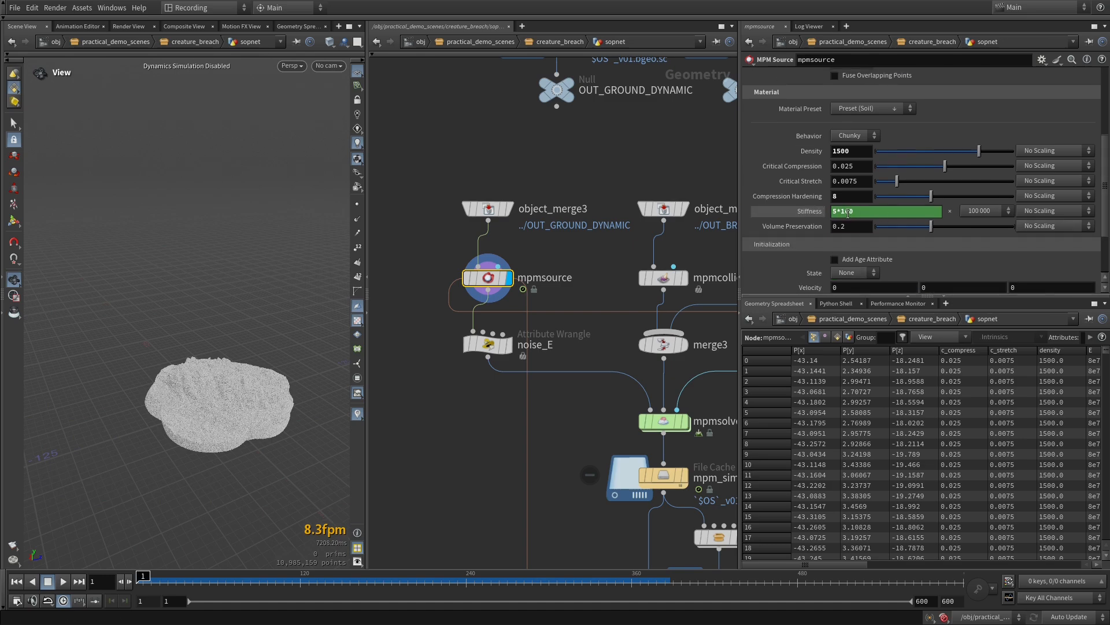
Step: Display noise_E and highlight its VEX lines scaling E for low and high noise
{"action": "left_click", "coordinate": [499, 344]}
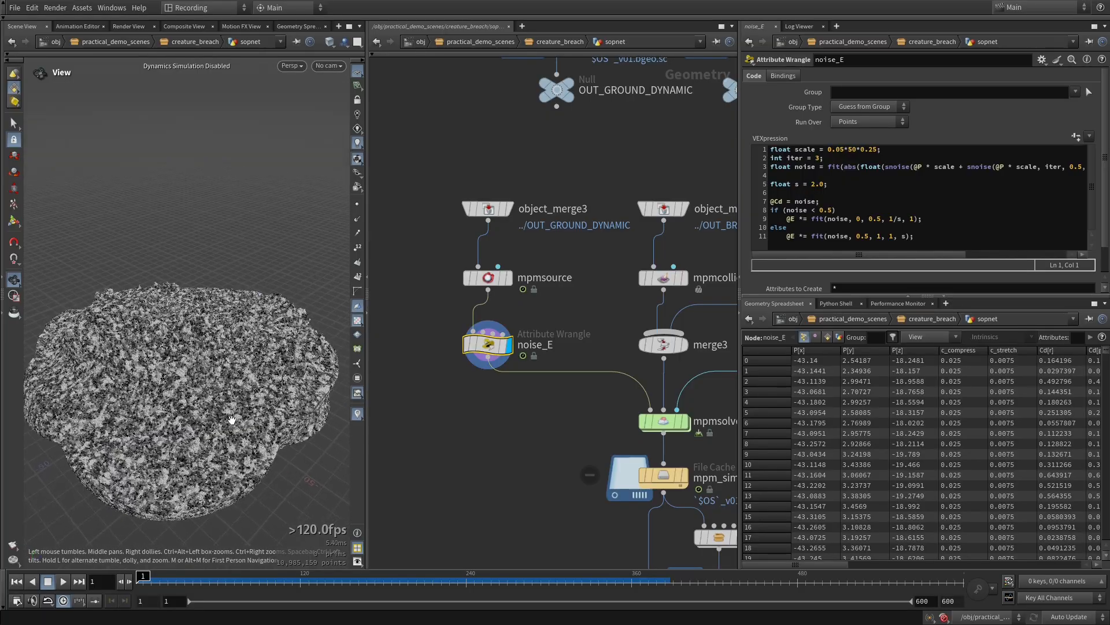
{"action": "scroll", "coordinate": [218, 390], "scroll_direction": "up", "scroll_amount": 5}
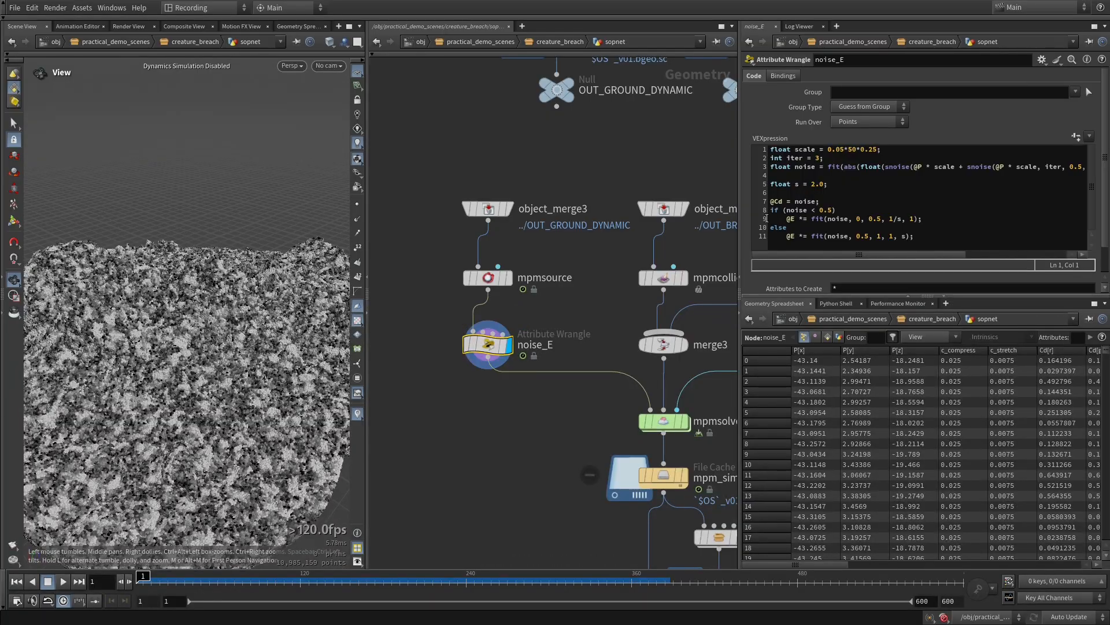
{"action": "left_click", "coordinate": [810, 167]}
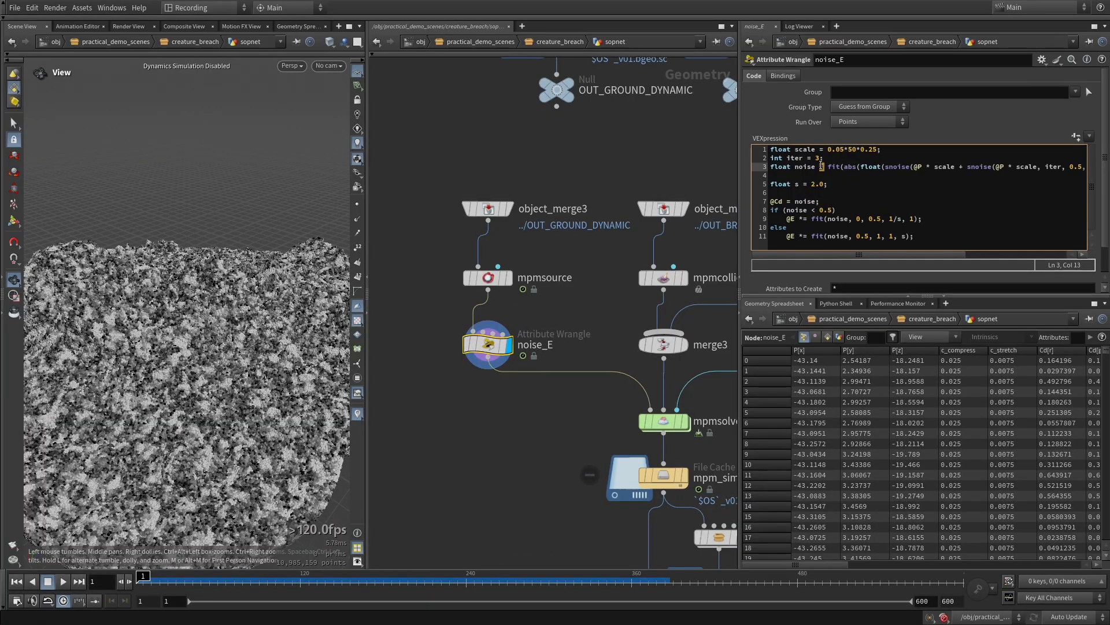
{"action": "double_click", "coordinate": [905, 167]}
{"action": "triple_click", "coordinate": [785, 219]}
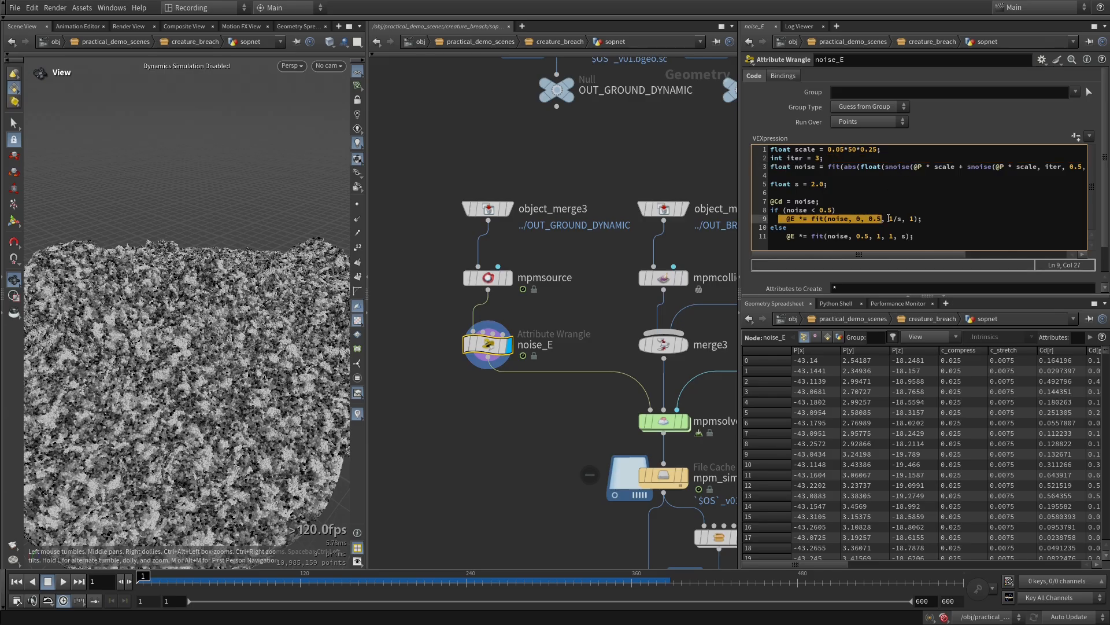
{"action": "triple_click", "coordinate": [785, 237]}
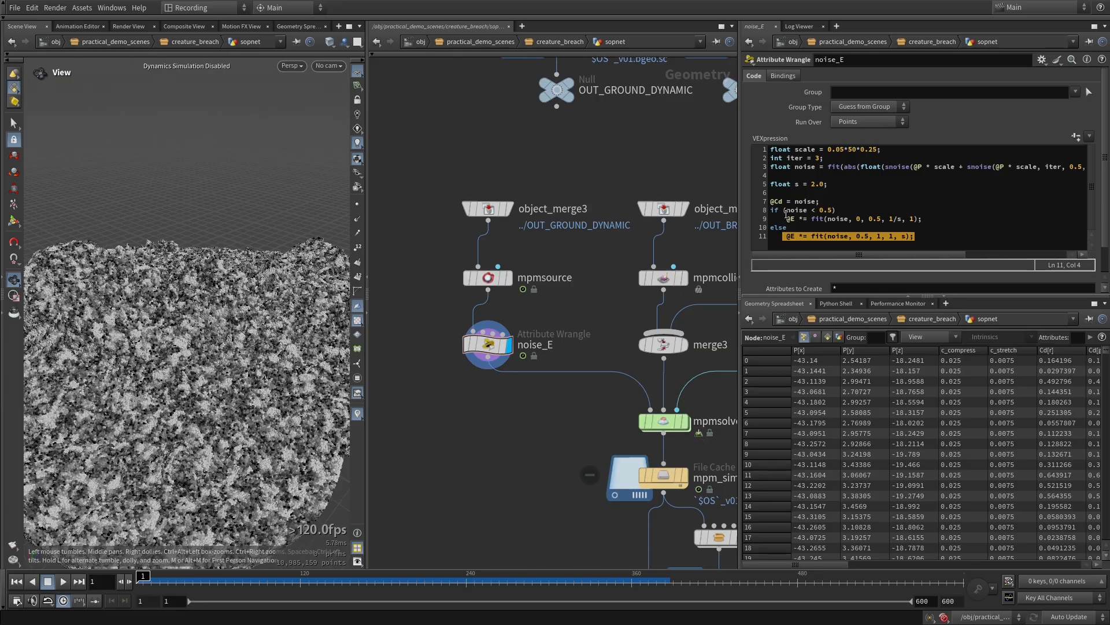
Step: Recook noise_E with the colour assignment disabled and inspect the particle surface
{"action": "left_click", "coordinate": [772, 201]}
{"action": "type", "text": "//"}
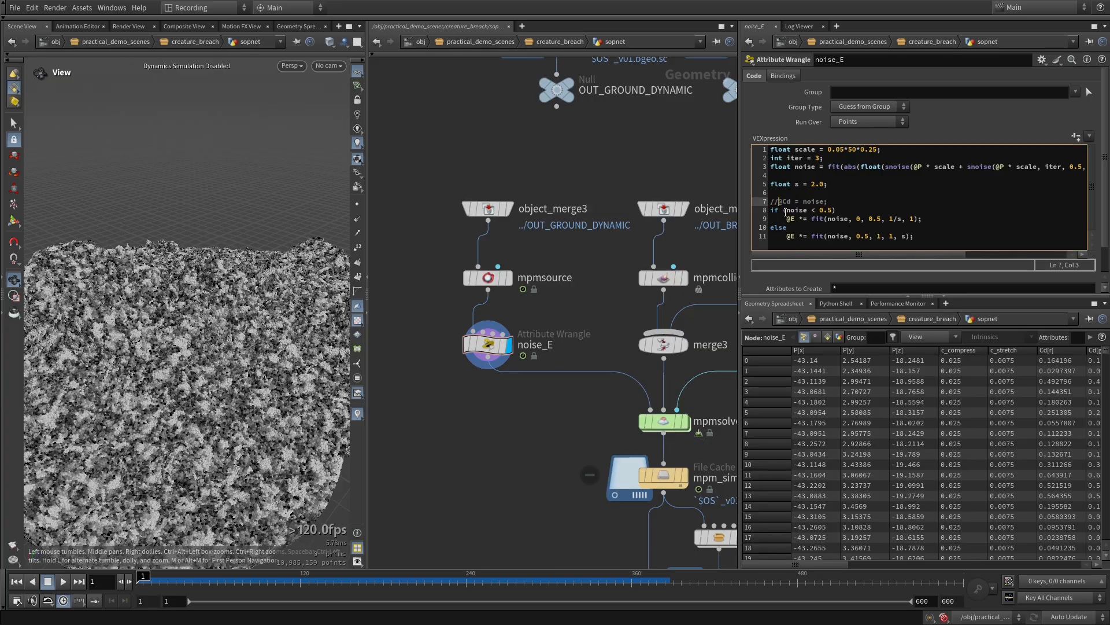
{"action": "left_click", "coordinate": [496, 476]}
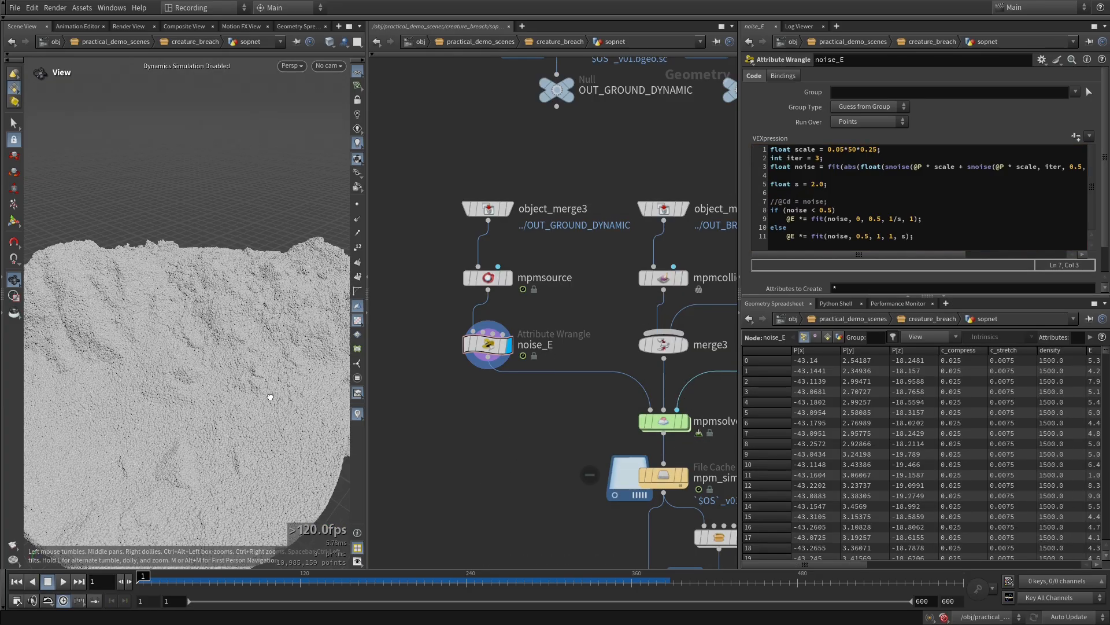
{"action": "left_click_drag", "start_coordinate": [260, 390], "coordinate": [306, 364]}
{"action": "right_click_drag", "start_coordinate": [306, 364], "coordinate": [217, 352]}
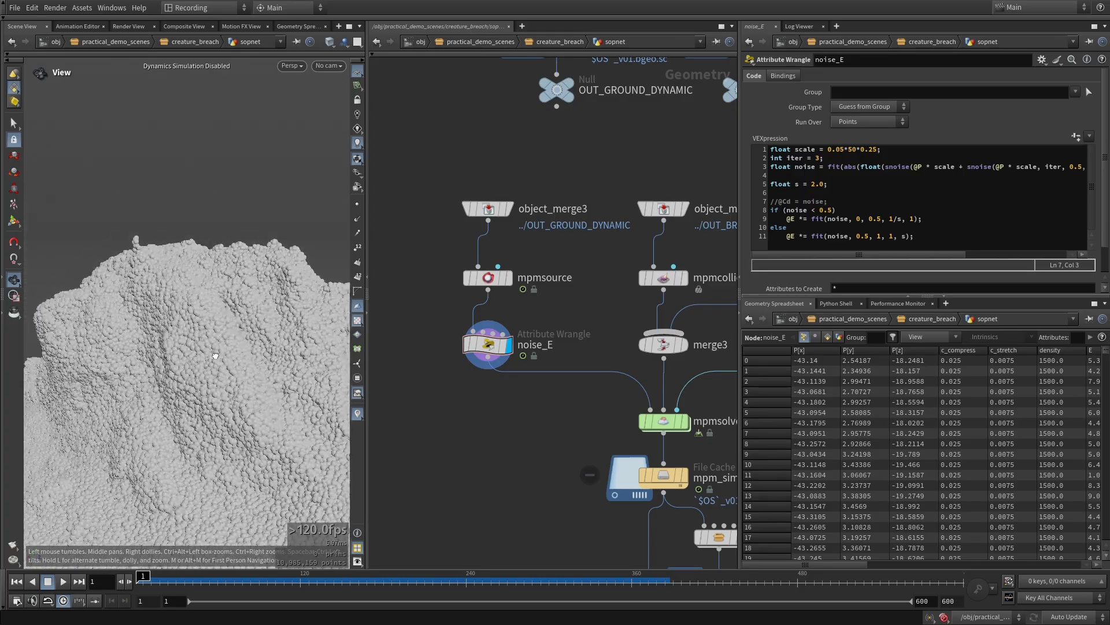
{"action": "mouse_move", "coordinate": [218, 352]}
{"action": "left_mouse_down"}
{"action": "mouse_move", "coordinate": [261, 335]}
{"action": "mouse_move", "coordinate": [167, 296]}
{"action": "left_mouse_up"}
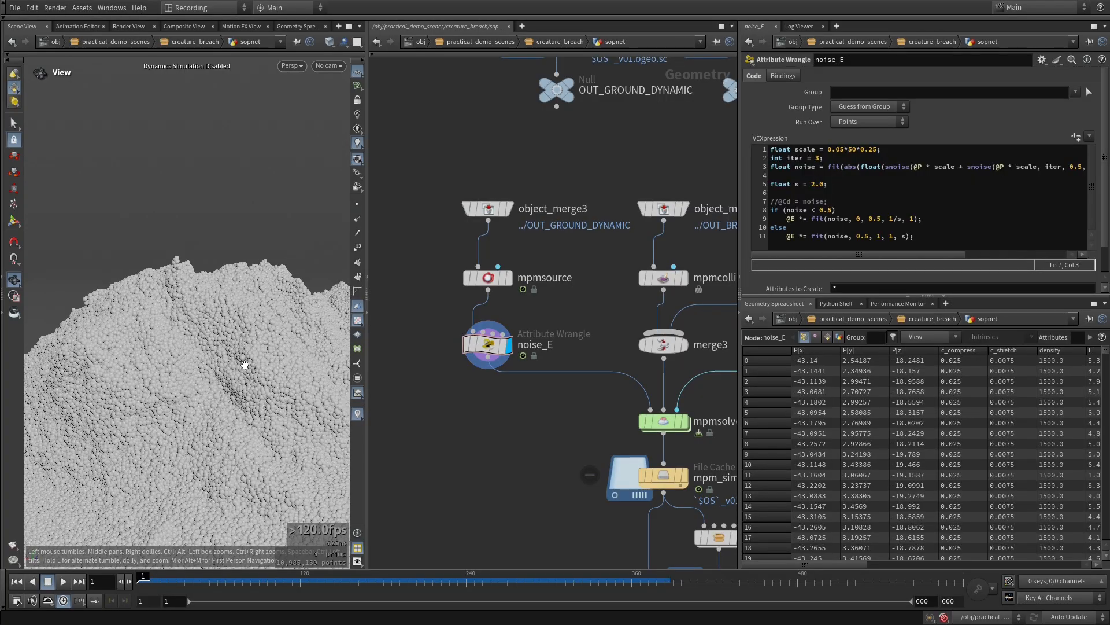
{"action": "scroll", "coordinate": [250, 357], "scroll_direction": "down", "scroll_amount": 3}
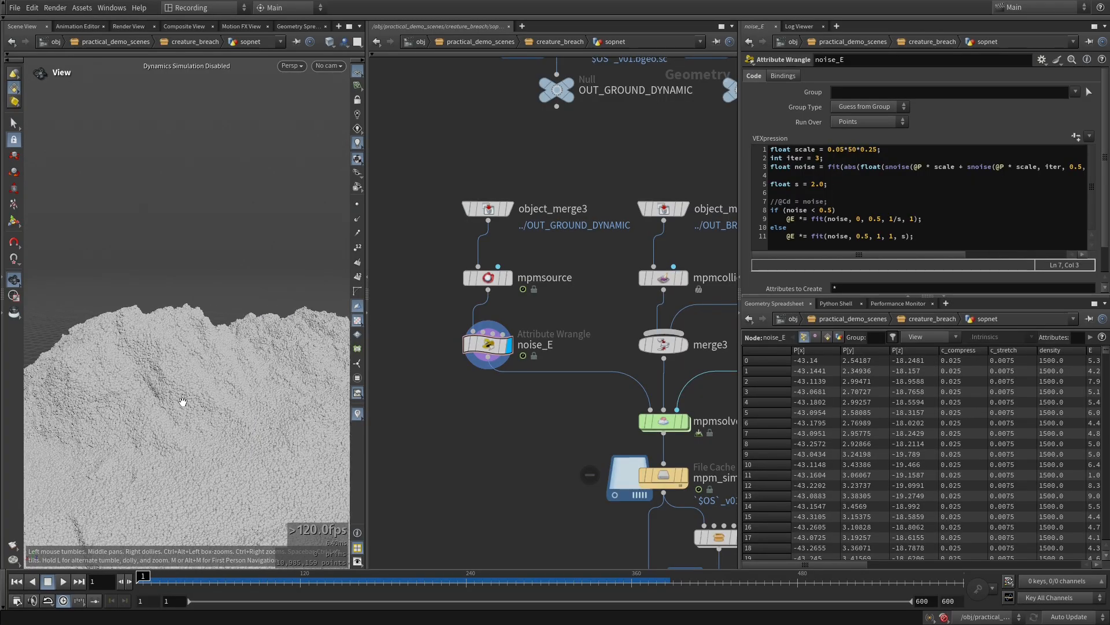
Step: Save the scene and bring up the mpm_sim cache settings
{"action": "key", "text": "ctrl+s"}
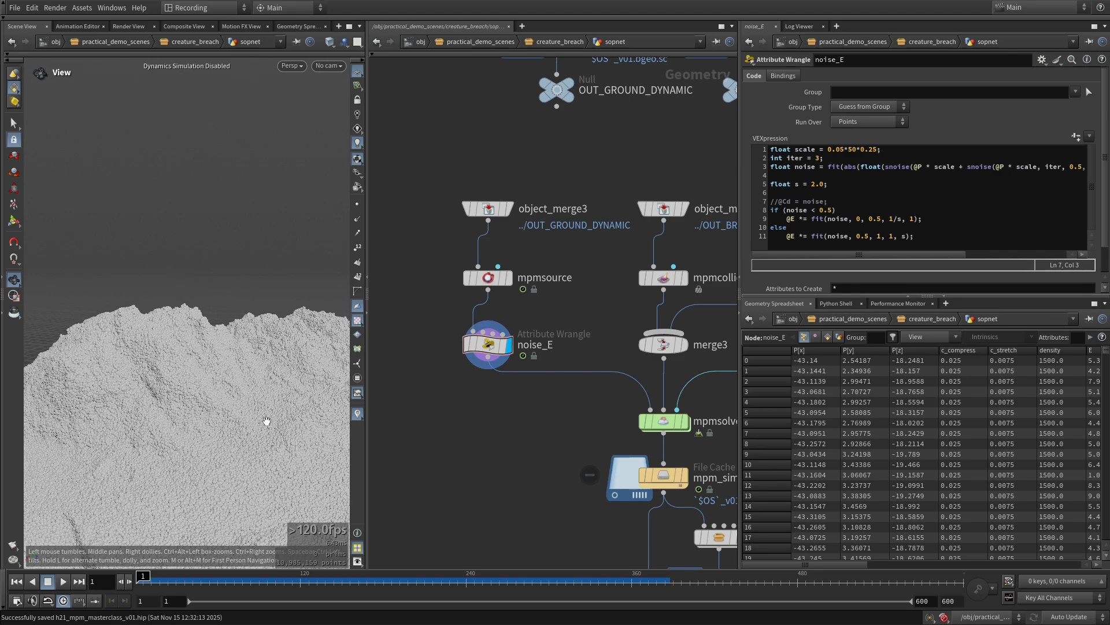
{"action": "middle_click_drag", "start_coordinate": [631, 485], "coordinate": [526, 419]}
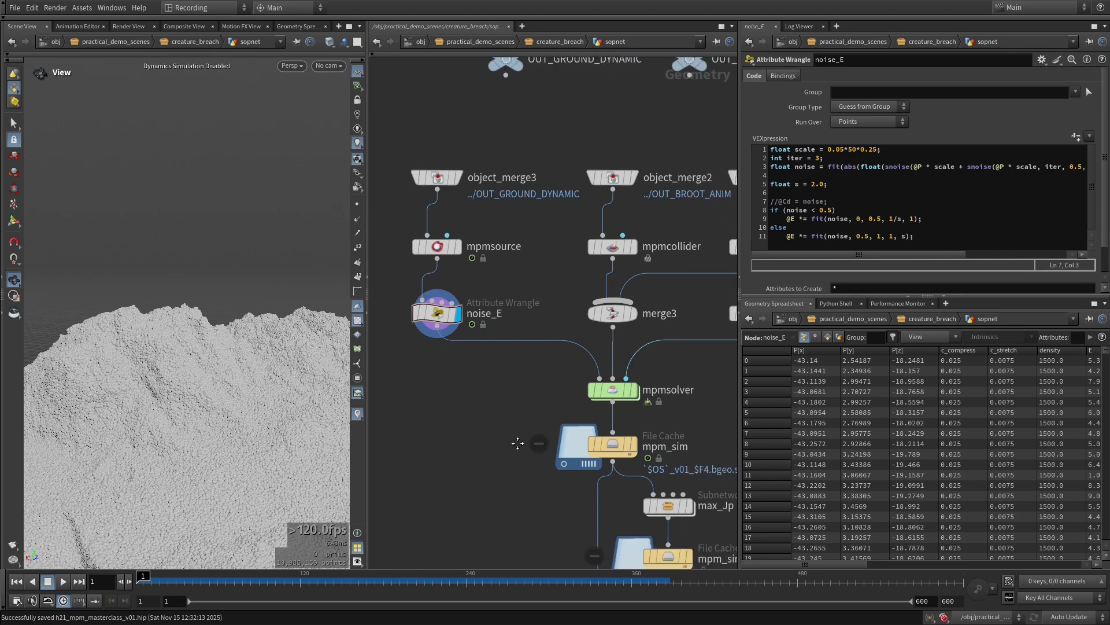
{"action": "scroll", "coordinate": [695, 409], "scroll_direction": "down", "scroll_amount": 2}
{"action": "scroll", "coordinate": [659, 381], "scroll_direction": "down", "scroll_amount": 1}
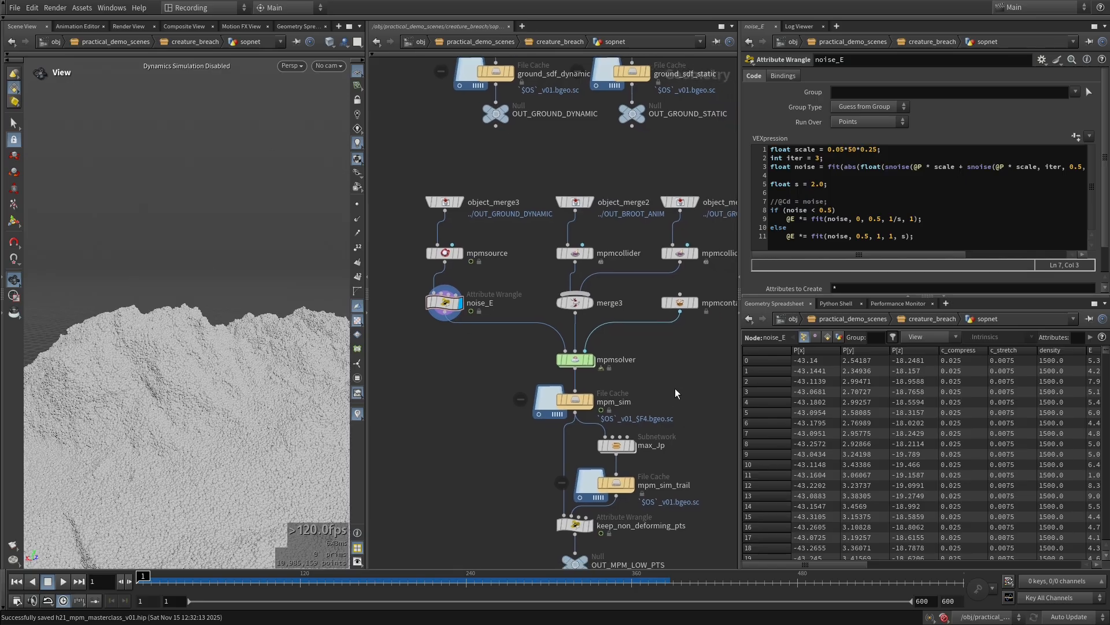
{"action": "scroll", "coordinate": [629, 379], "scroll_direction": "up", "scroll_amount": 1}
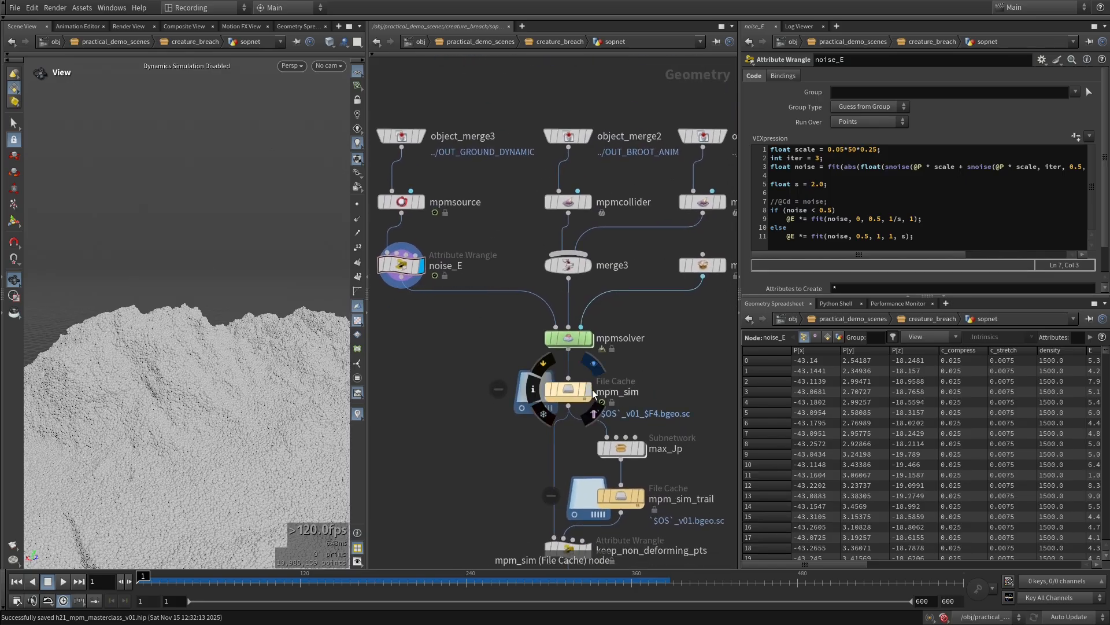
{"action": "left_click", "coordinate": [570, 392]}
{"action": "scroll", "coordinate": [230, 408], "scroll_direction": "down", "scroll_amount": 3}
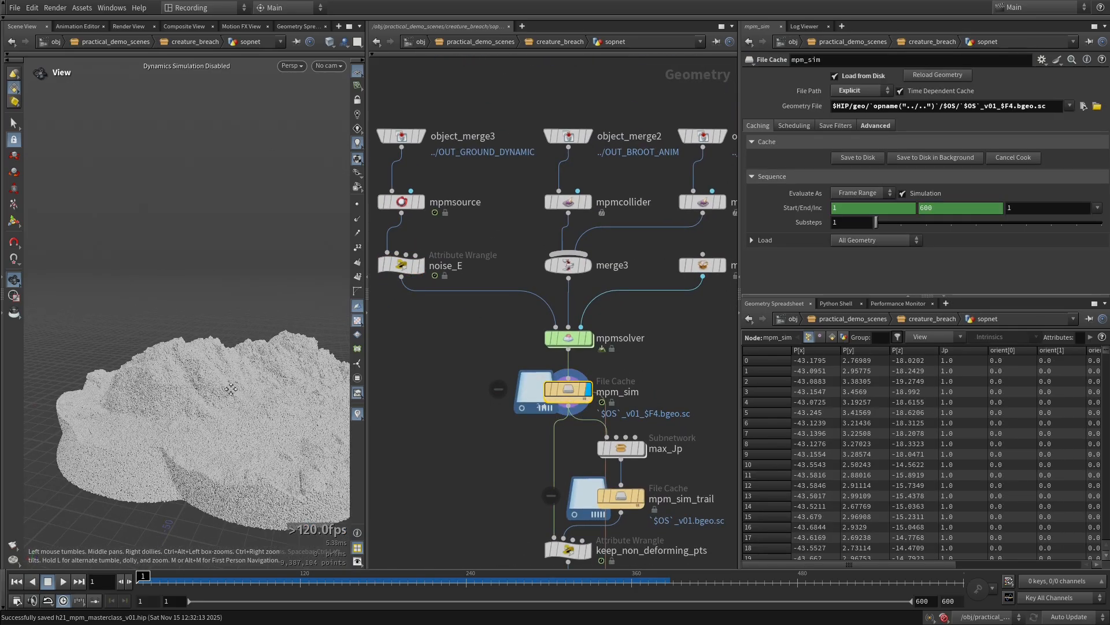
Step: Scrub the cached MPM sim to frame 227 and show the object_merge2 creature collider
{"action": "left_click_drag", "start_coordinate": [227, 389], "coordinate": [253, 373]}
{"action": "left_click_drag", "start_coordinate": [143, 578], "coordinate": [448, 577]}
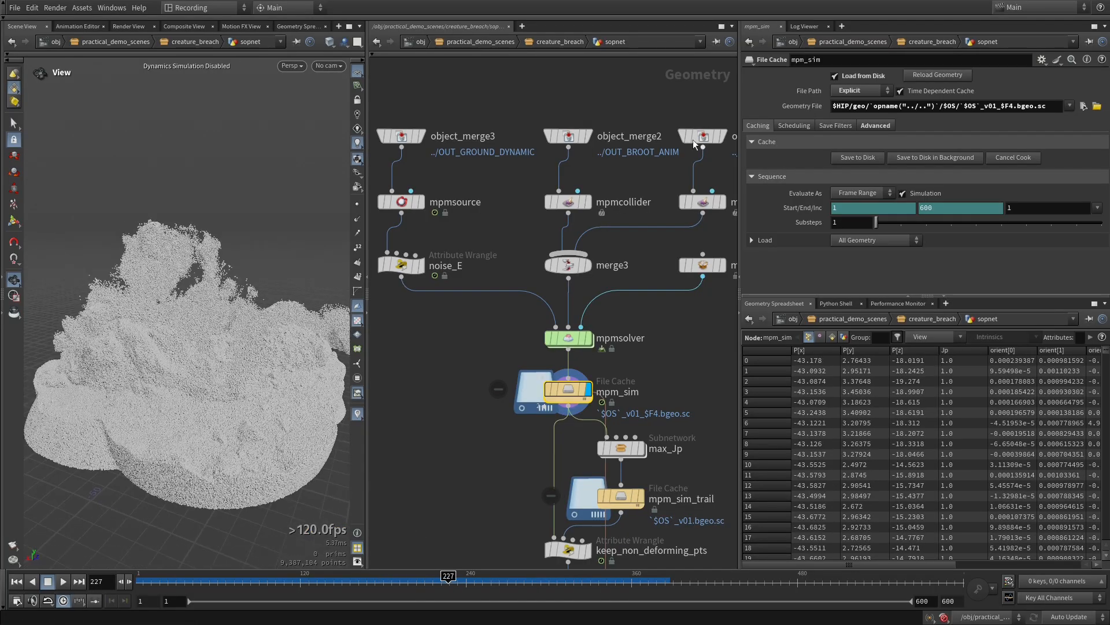
{"action": "middle_click_drag", "start_coordinate": [693, 140], "coordinate": [646, 164]}
{"action": "left_click", "coordinate": [522, 160]}
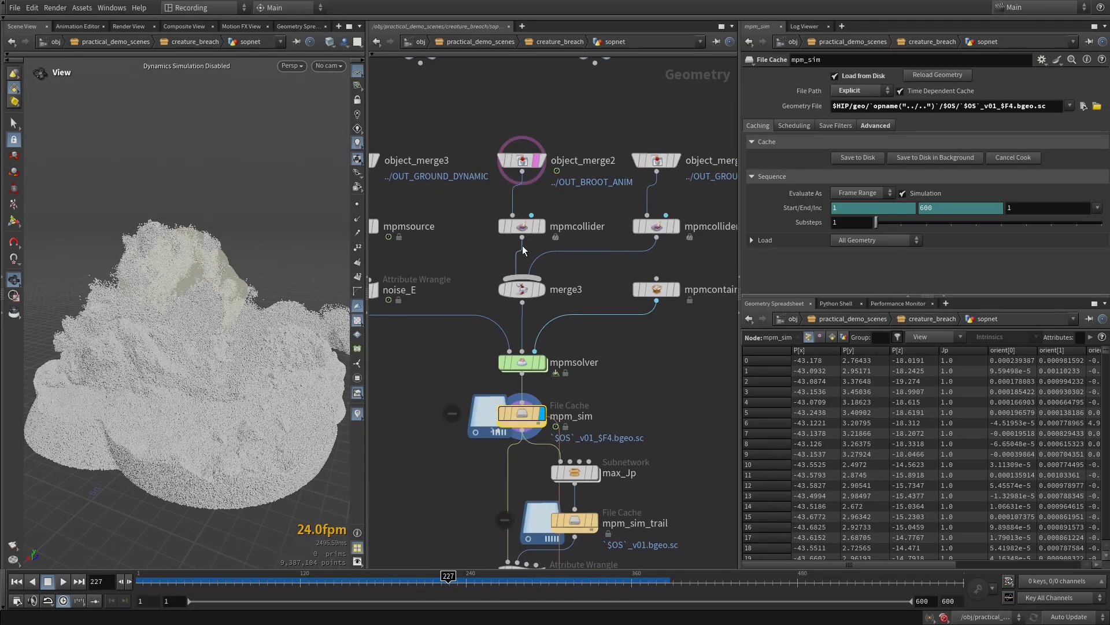
Step: Orbit around the creature bursting through the sand and reposition the network
{"action": "mouse_move", "coordinate": [217, 391]}
{"action": "left_mouse_down"}
{"action": "mouse_move", "coordinate": [246, 337]}
{"action": "mouse_move", "coordinate": [171, 339]}
{"action": "mouse_move", "coordinate": [200, 326]}
{"action": "left_mouse_up"}
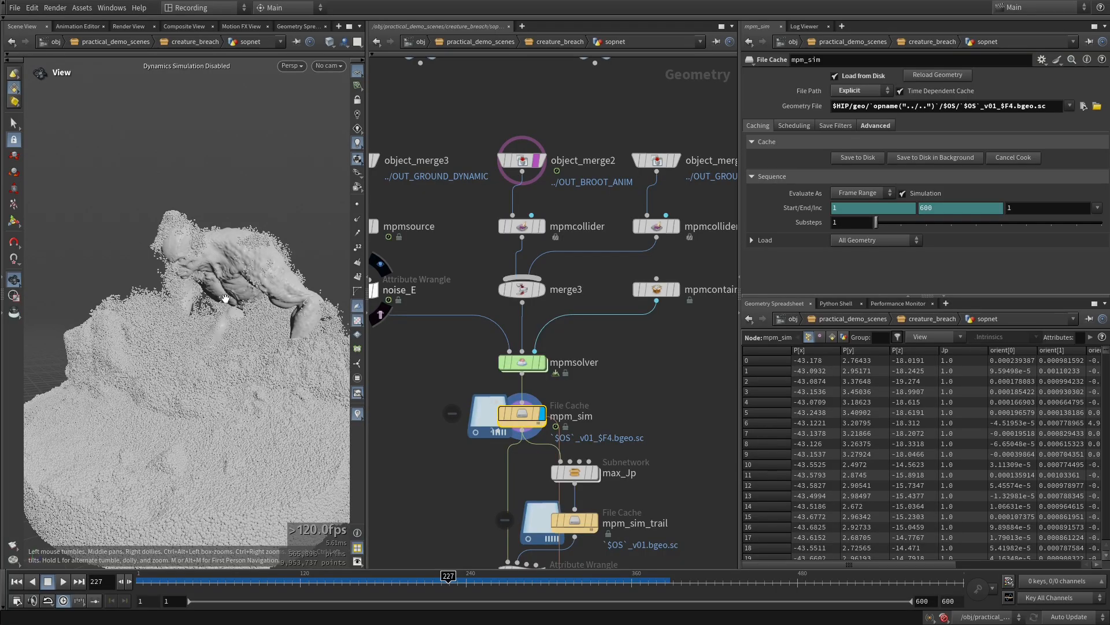
{"action": "middle_click_drag", "start_coordinate": [599, 276], "coordinate": [587, 289]}
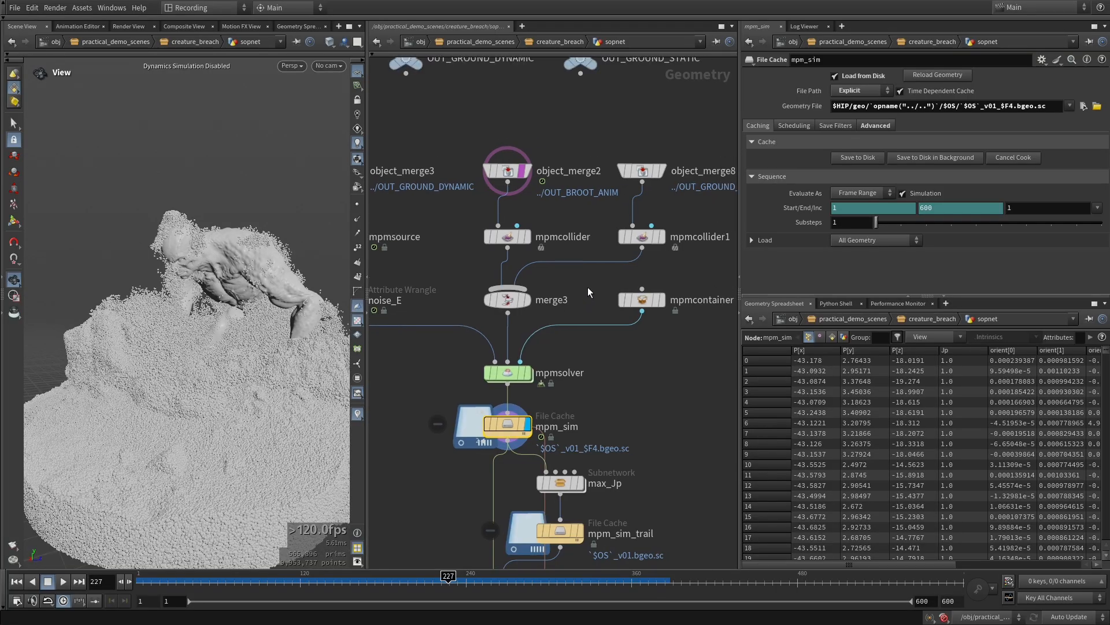
{"action": "middle_click_drag", "start_coordinate": [587, 284], "coordinate": [615, 305]}
Step: Inspect the mpmcollider's Sticky material value and the creature's contact with the sand
{"action": "left_click", "coordinate": [536, 258]}
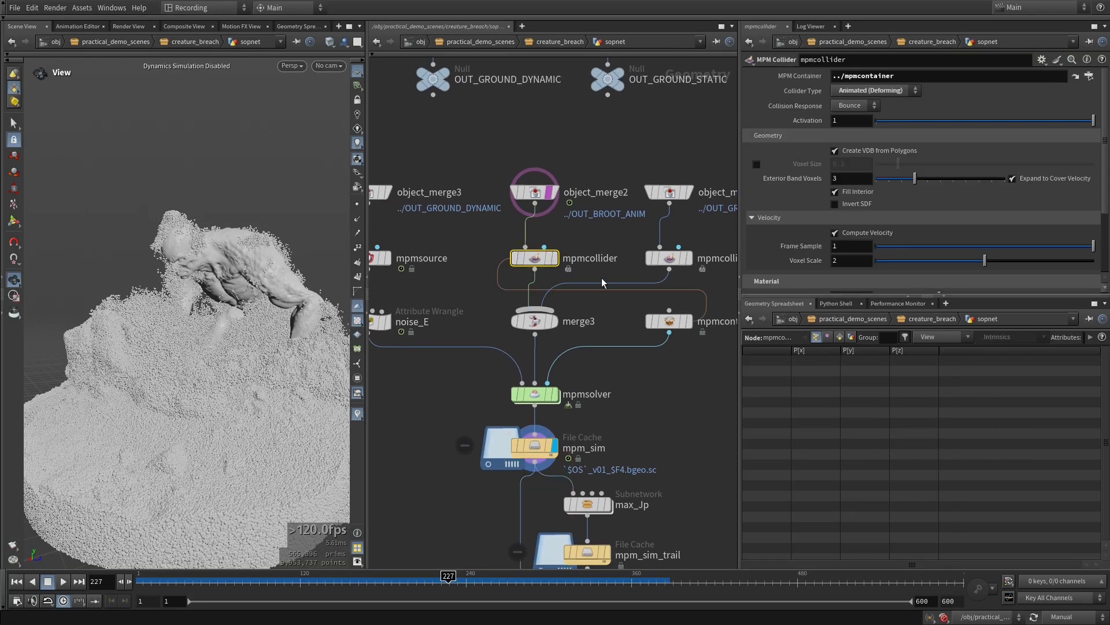
{"action": "scroll", "coordinate": [833, 217], "scroll_direction": "down", "scroll_amount": 2}
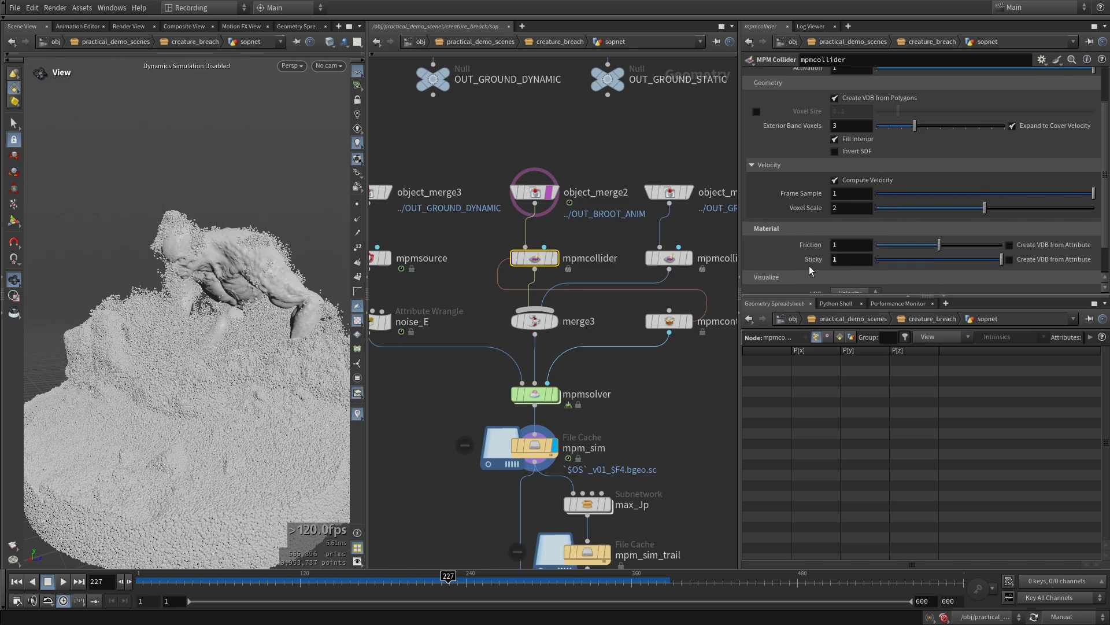
{"action": "double_click", "coordinate": [846, 259]}
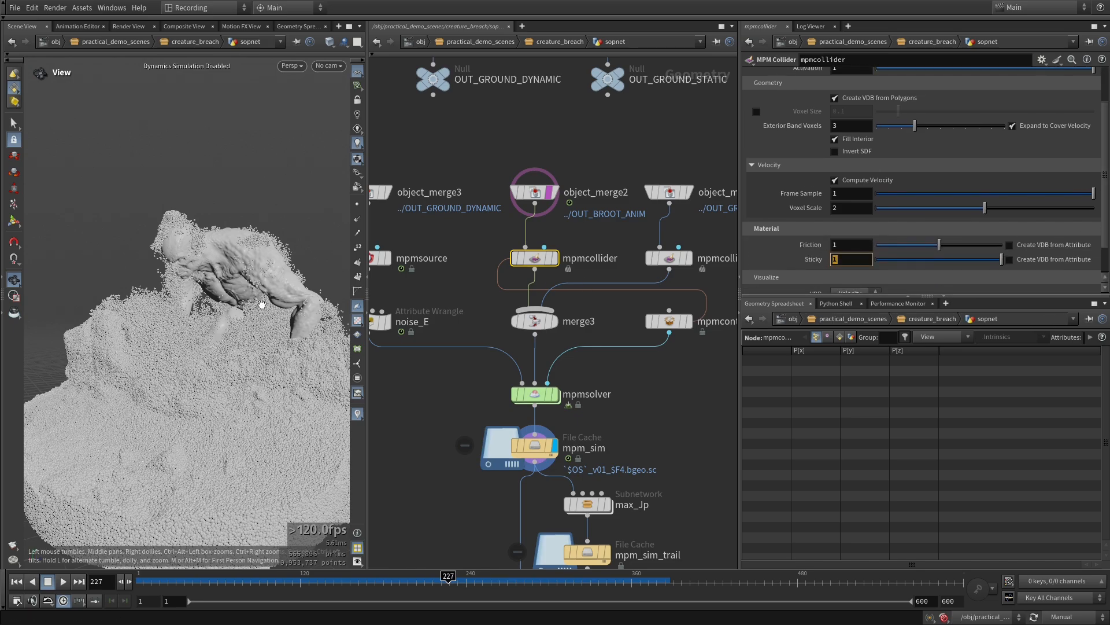
{"action": "scroll", "coordinate": [208, 295], "scroll_direction": "up", "scroll_amount": 5}
{"action": "left_click_drag", "start_coordinate": [333, 258], "coordinate": [261, 330]}
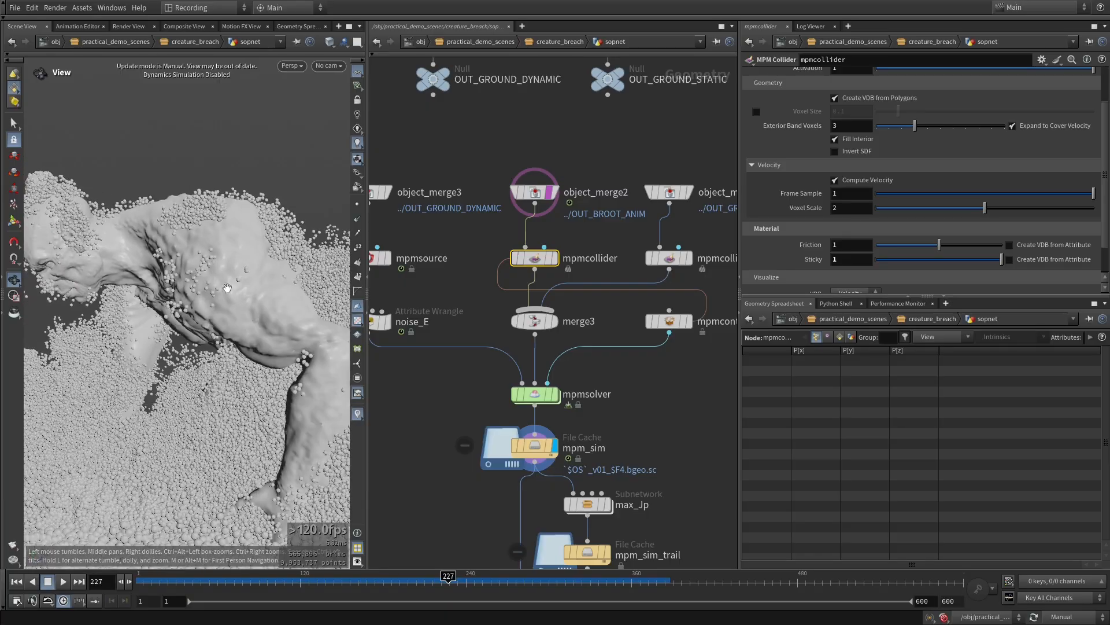
{"action": "left_click_drag", "start_coordinate": [313, 364], "coordinate": [299, 378]}
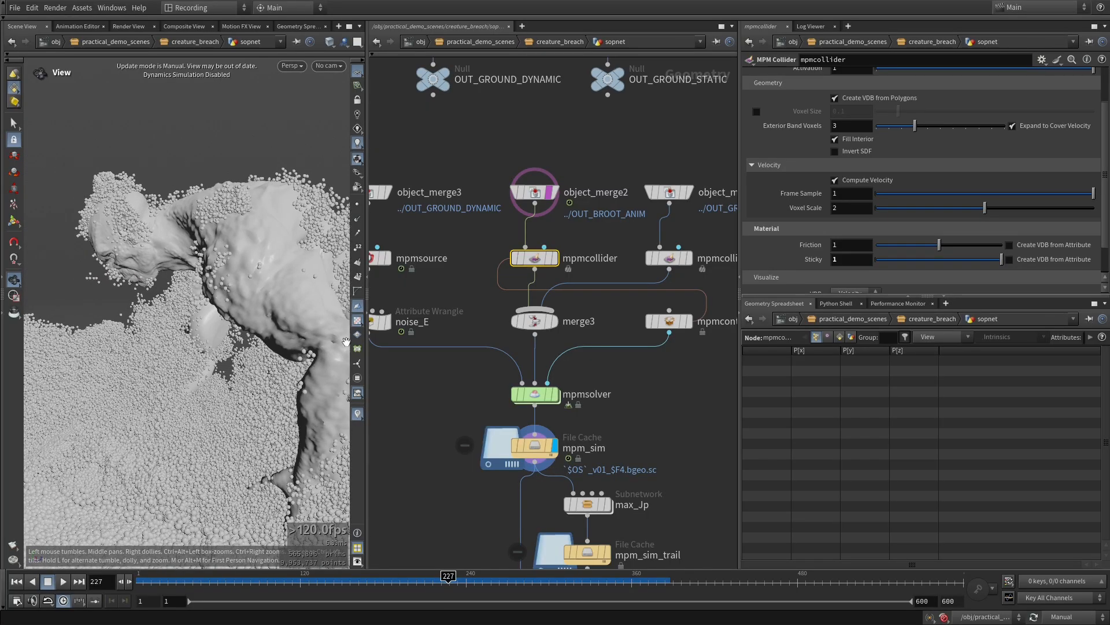
Step: Check the second collider mpmcollider1, then return to the first collider's settings
{"action": "left_click_drag", "start_coordinate": [713, 246], "coordinate": [671, 249]}
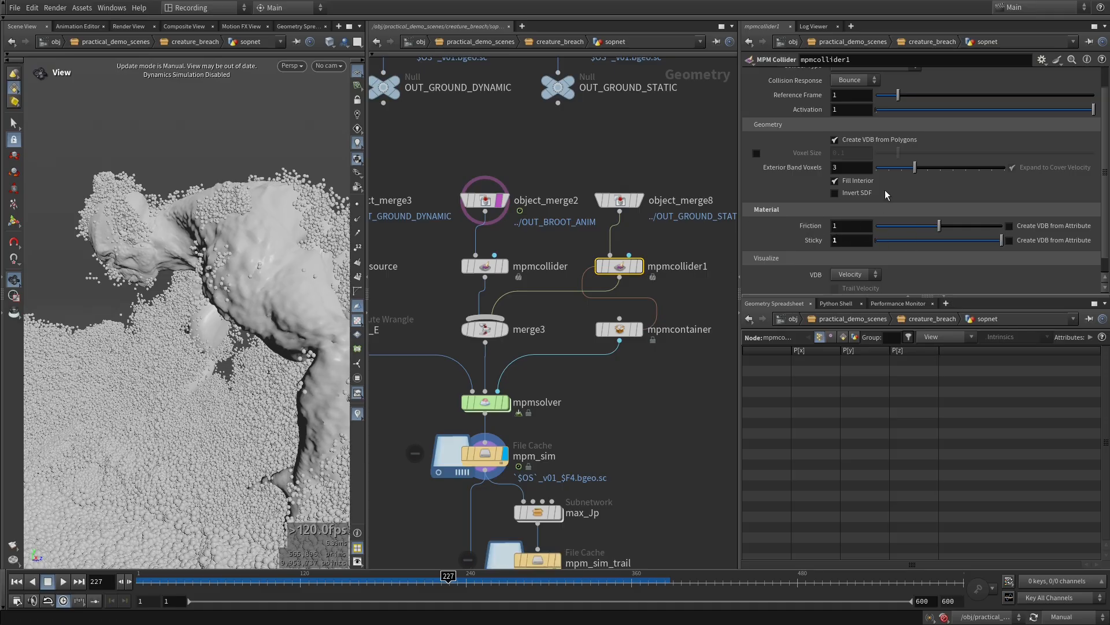
{"action": "middle_click_drag", "start_coordinate": [638, 240], "coordinate": [666, 236]}
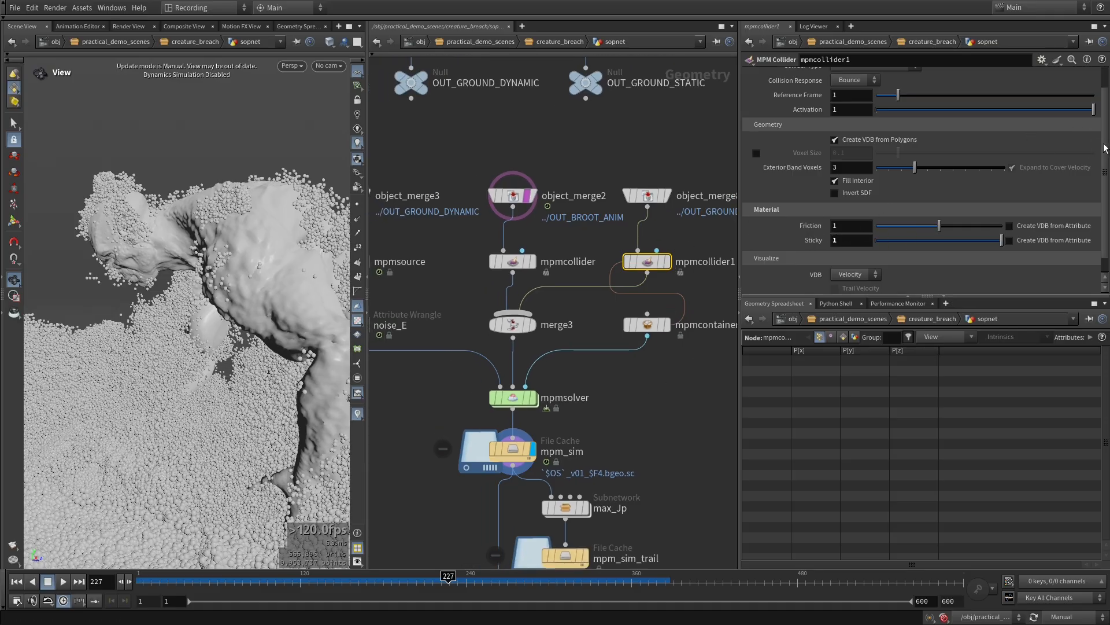
{"action": "scroll", "coordinate": [954, 147], "scroll_direction": "up", "scroll_amount": 2}
{"action": "left_click", "coordinate": [512, 261]}
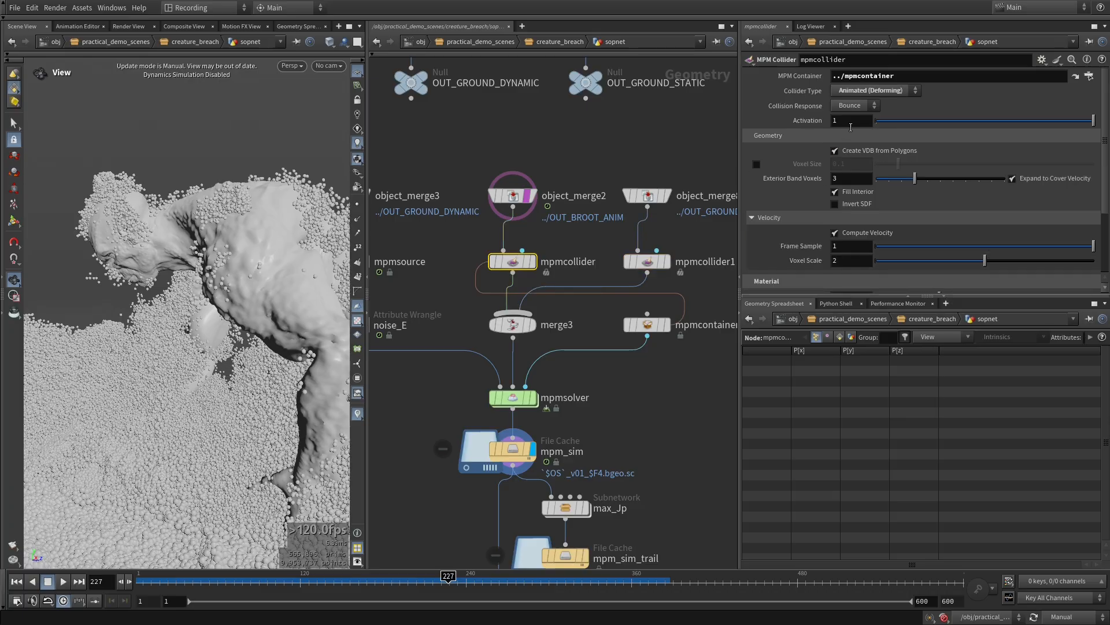
{"action": "middle_click_drag", "start_coordinate": [541, 295], "coordinate": [554, 281]}
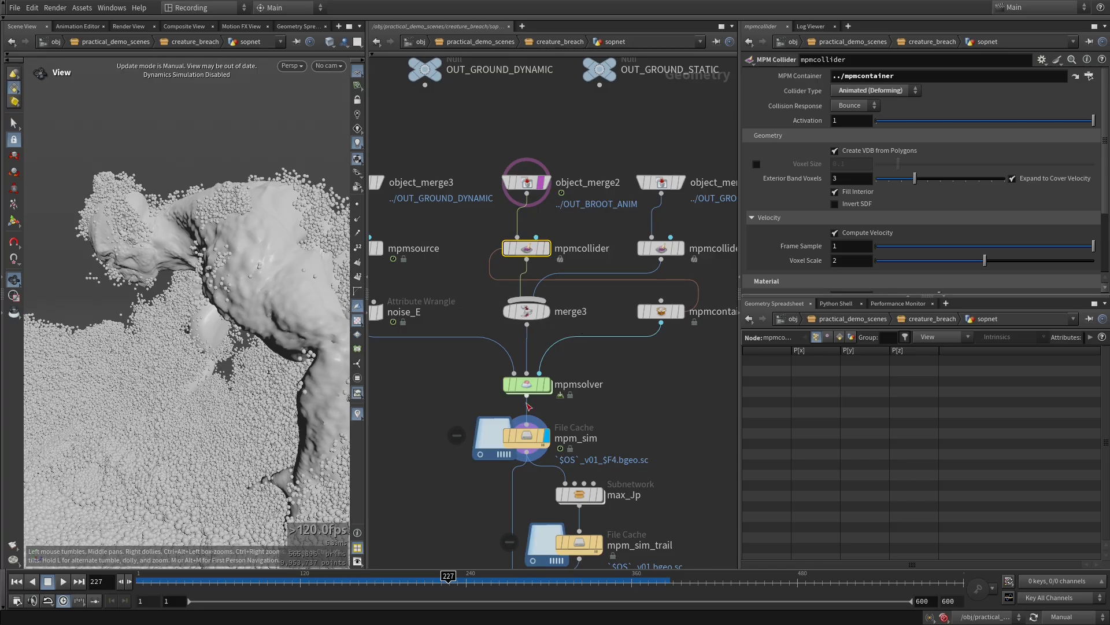
Step: Bring up the mpmsolver's settings below the trail cache
{"action": "middle_click_drag", "start_coordinate": [560, 364], "coordinate": [555, 261]}
{"action": "middle_click_drag", "start_coordinate": [668, 381], "coordinate": [668, 322]}
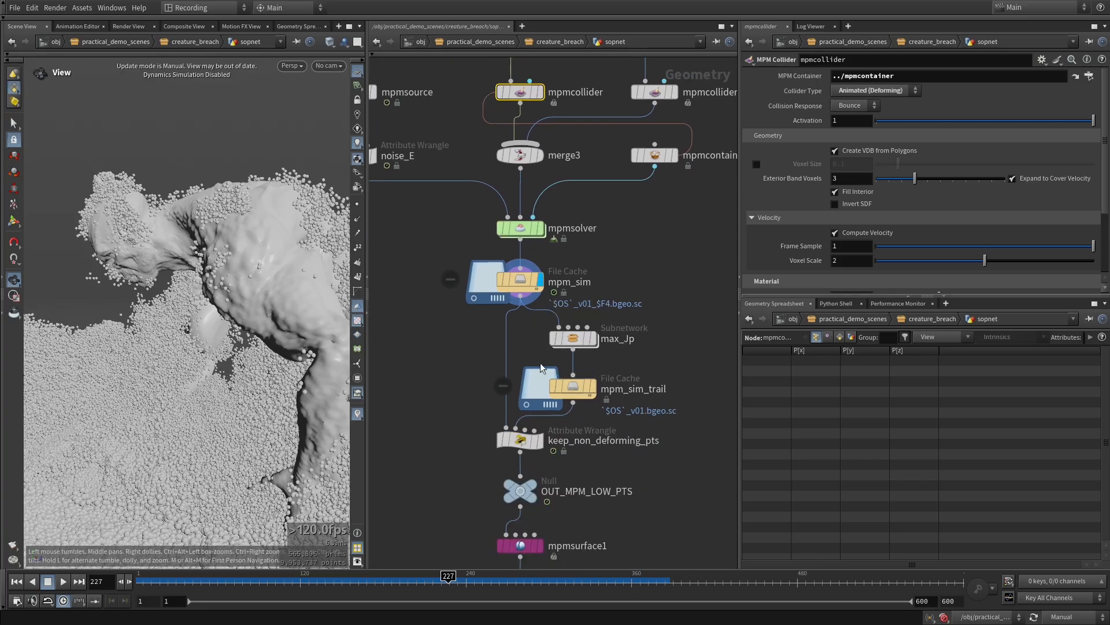
{"action": "left_click", "coordinate": [536, 229]}
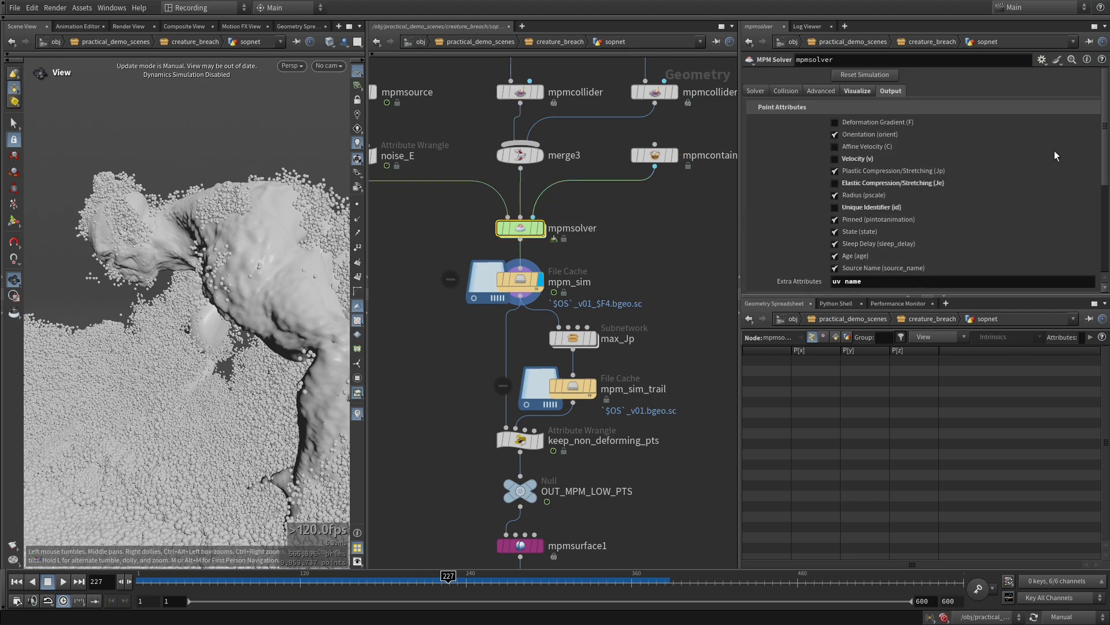
Step: Save the scene and review the solver's Visualize and Solver settings
{"action": "key", "text": "ctrl+s"}
{"action": "scroll", "coordinate": [1056, 155], "scroll_direction": "down", "scroll_amount": 3}
{"action": "scroll", "coordinate": [954, 130], "scroll_direction": "up", "scroll_amount": 3}
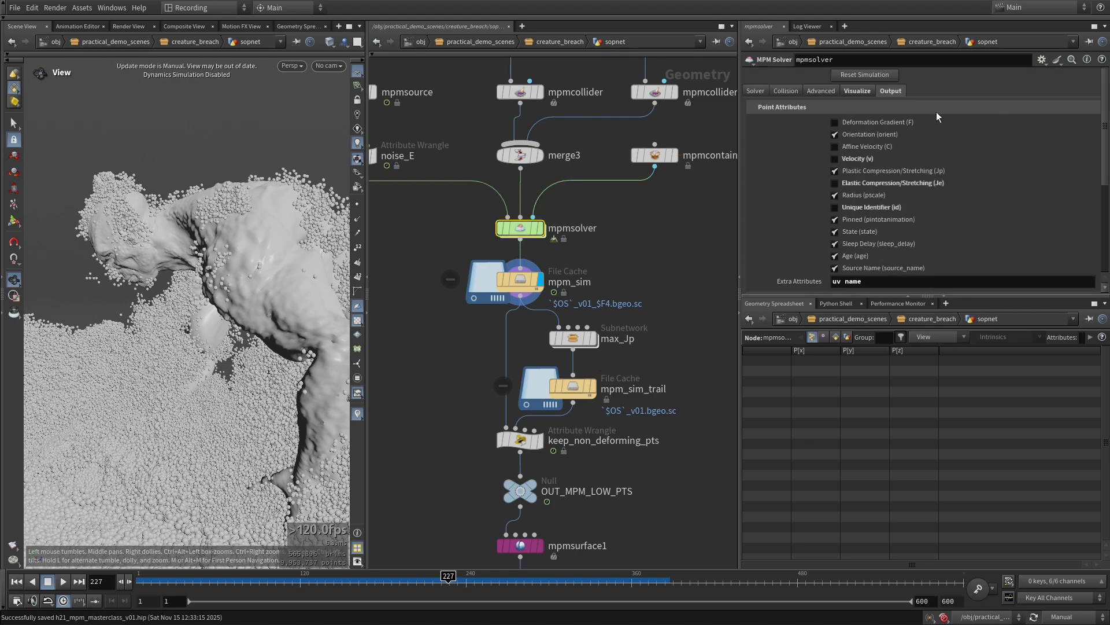
{"action": "left_click", "coordinate": [858, 91]}
{"action": "left_click", "coordinate": [753, 91]}
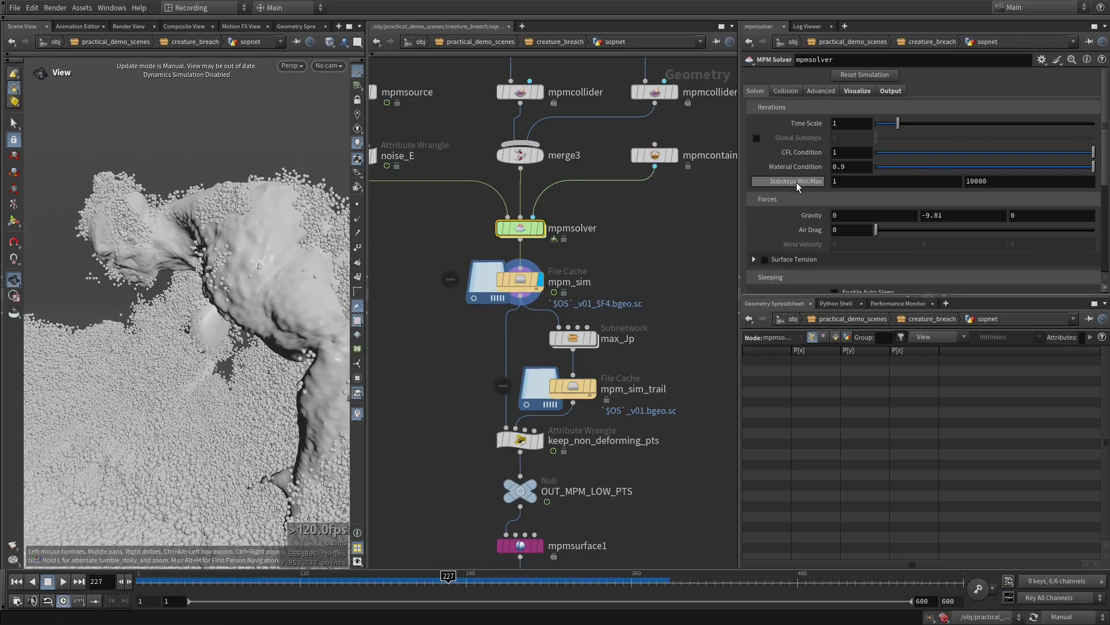
{"action": "middle_click_drag", "start_coordinate": [662, 259], "coordinate": [663, 185]}
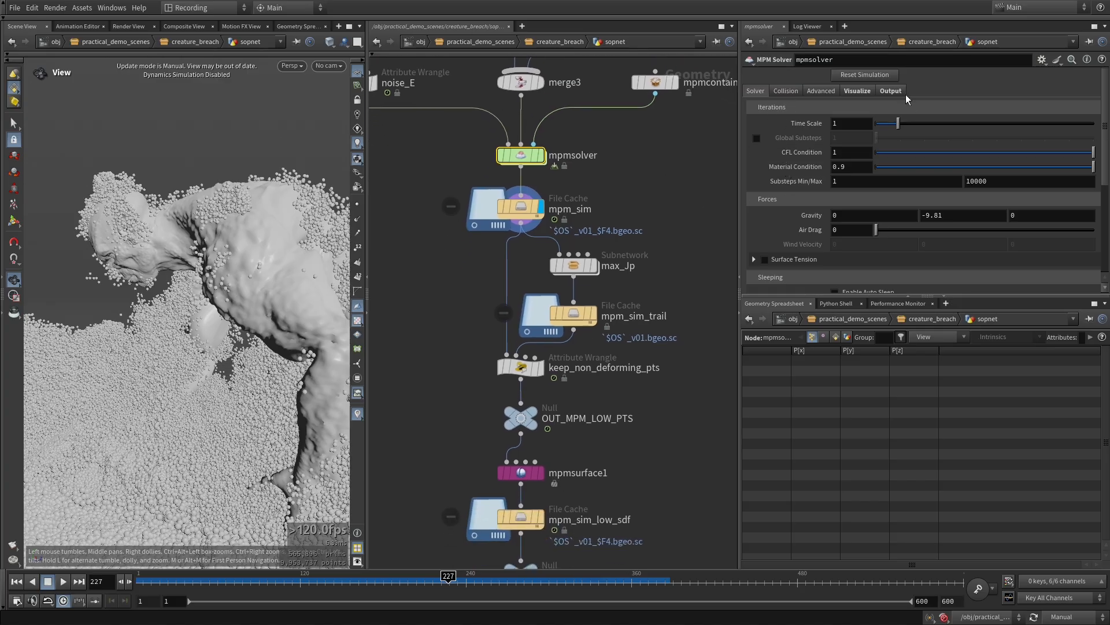
Step: Review the solver's Output attributes, then return to its iteration and force settings
{"action": "left_click", "coordinate": [891, 90]}
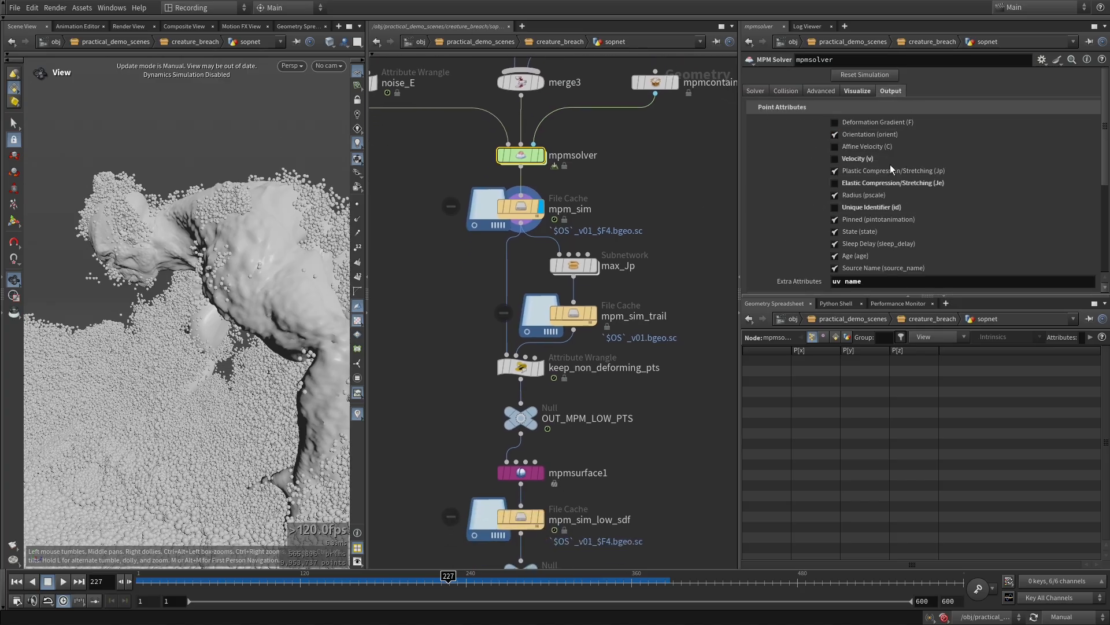
{"action": "left_click", "coordinate": [756, 92]}
{"action": "middle_click_drag", "start_coordinate": [642, 278], "coordinate": [661, 226]}
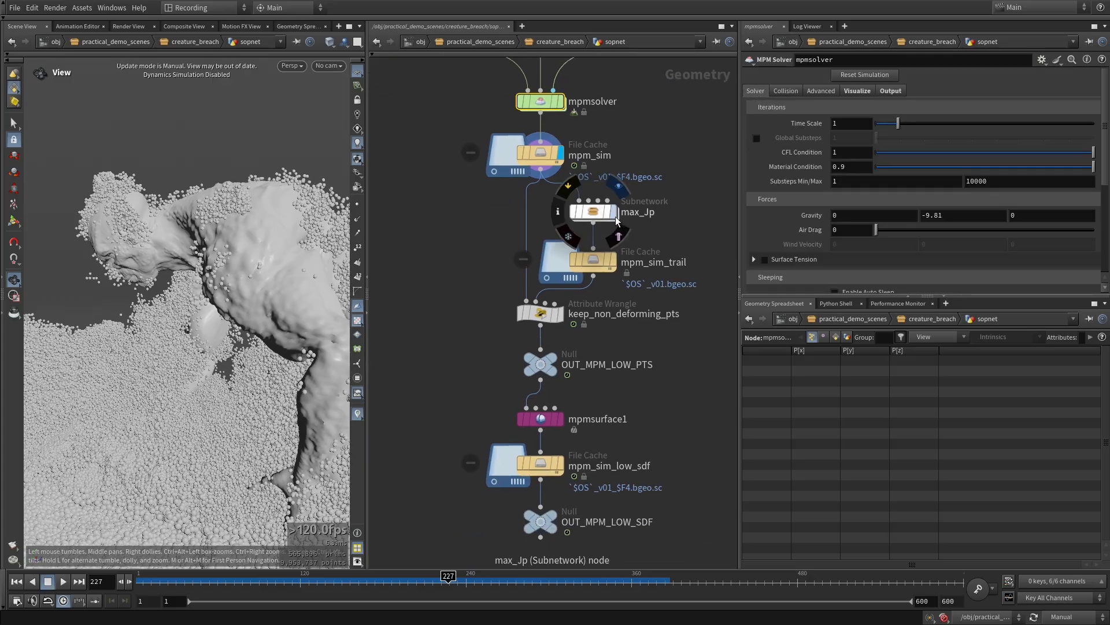
{"action": "left_click", "coordinate": [616, 263]}
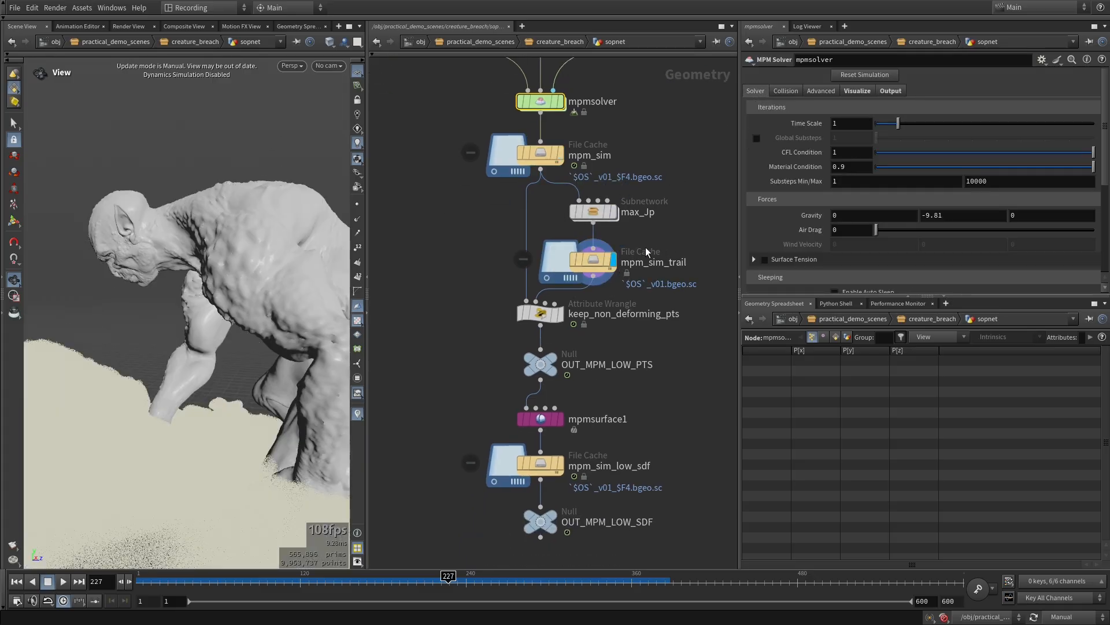
{"action": "scroll", "coordinate": [633, 260], "scroll_direction": "up", "scroll_amount": 2}
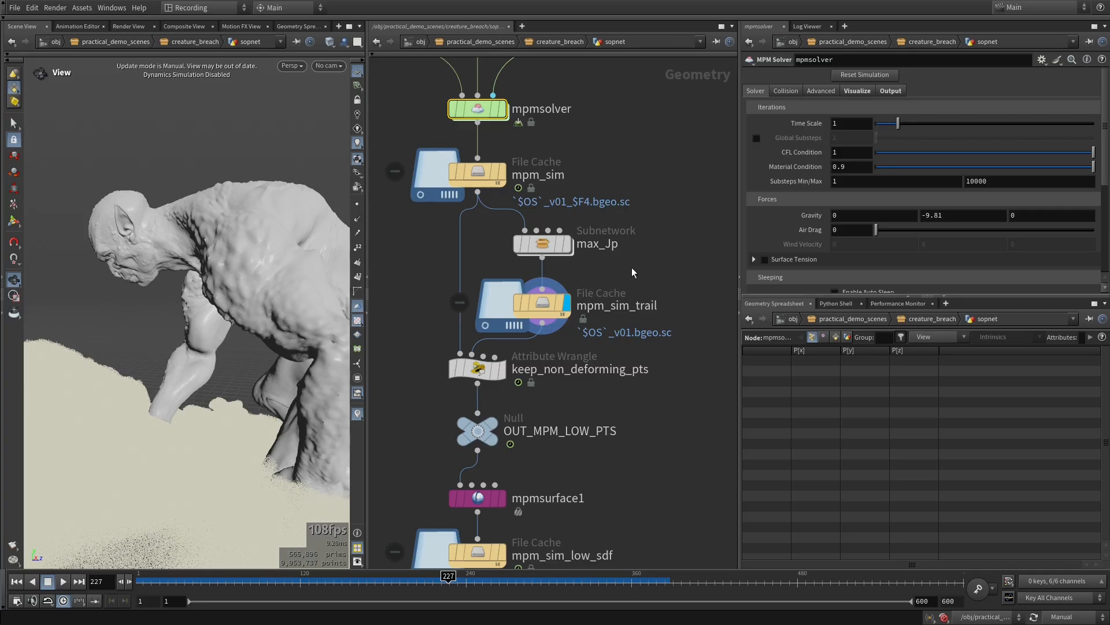
{"action": "left_click", "coordinate": [544, 310]}
{"action": "left_click_drag", "start_coordinate": [617, 254], "coordinate": [662, 244]}
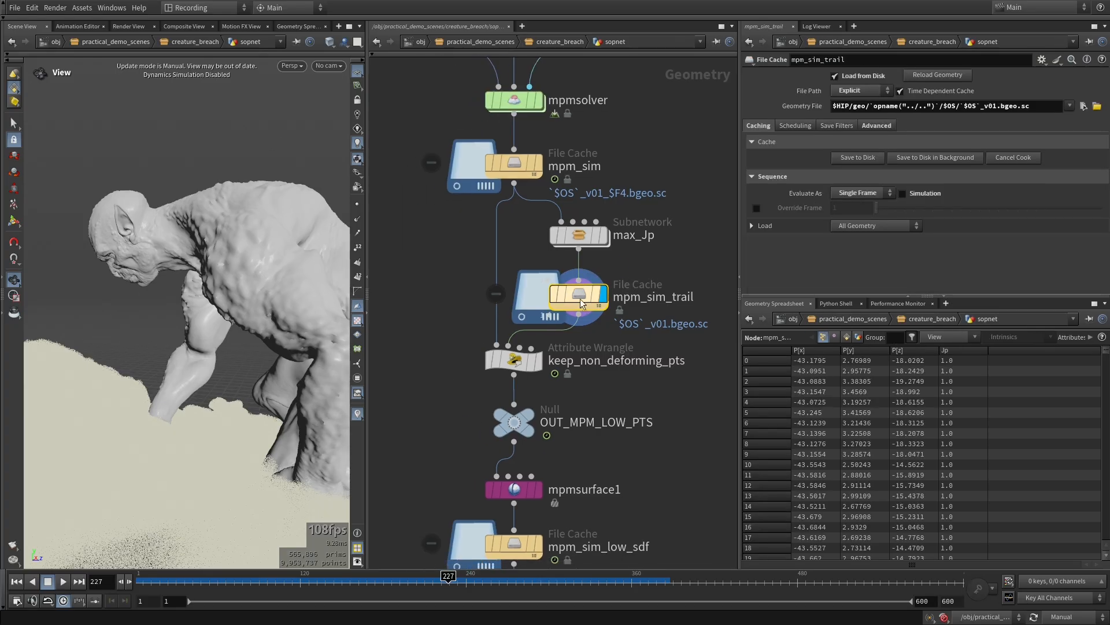
{"action": "left_click", "coordinate": [536, 295]}
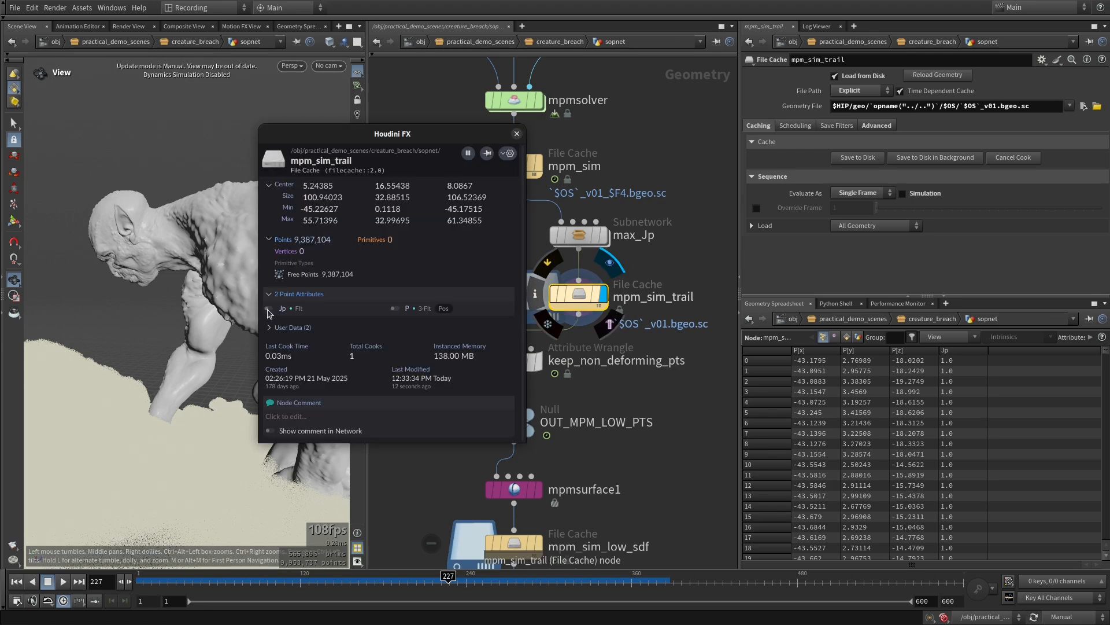
{"action": "left_click", "coordinate": [517, 134]}
{"action": "scroll", "coordinate": [236, 335], "scroll_direction": "down", "scroll_amount": 4}
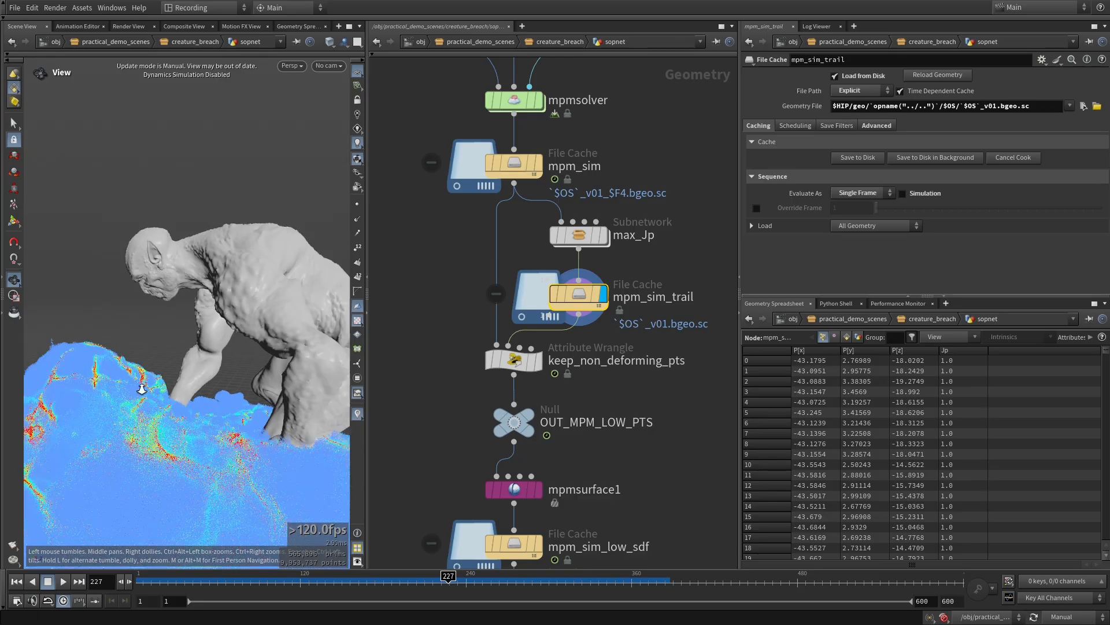
{"action": "left_click", "coordinate": [597, 296]}
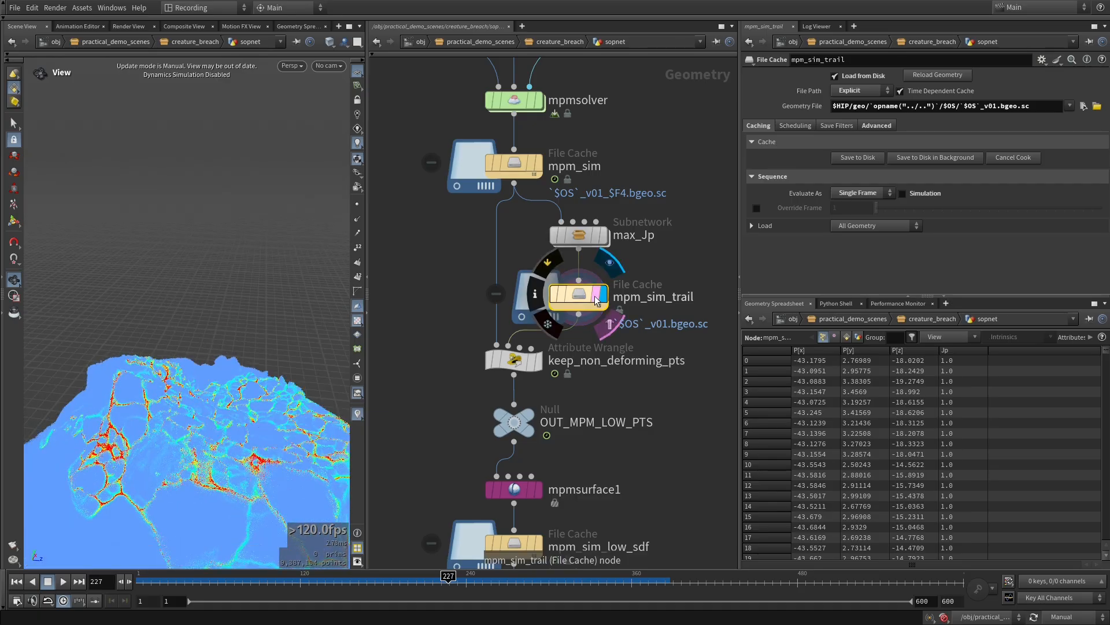
{"action": "left_click_drag", "start_coordinate": [234, 330], "coordinate": [193, 387]}
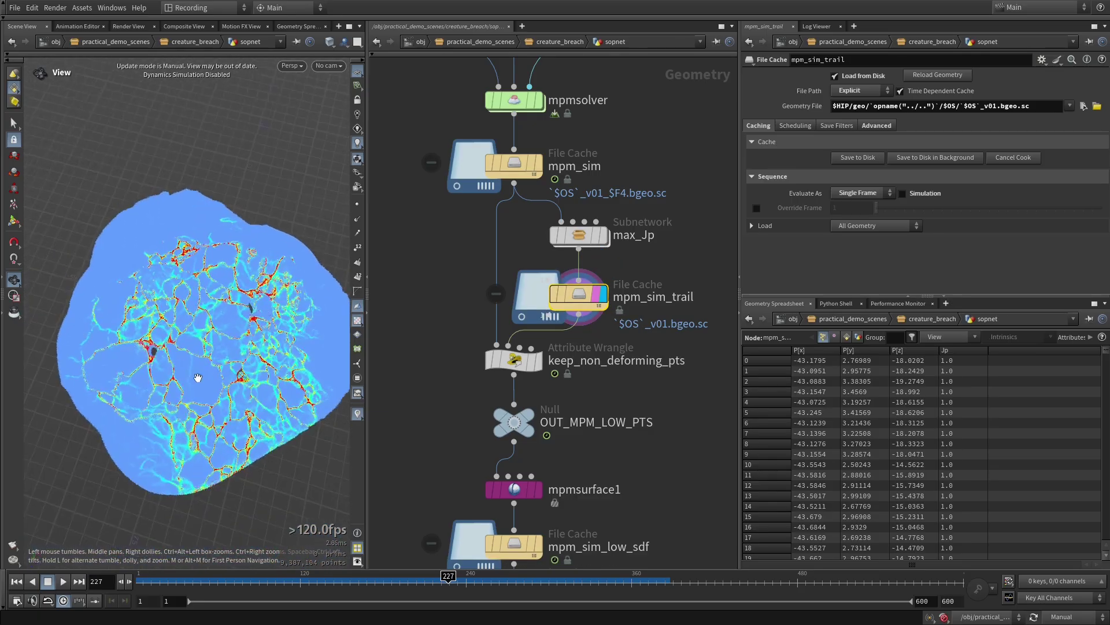
{"action": "scroll", "coordinate": [191, 347], "scroll_direction": "up", "scroll_amount": 8}
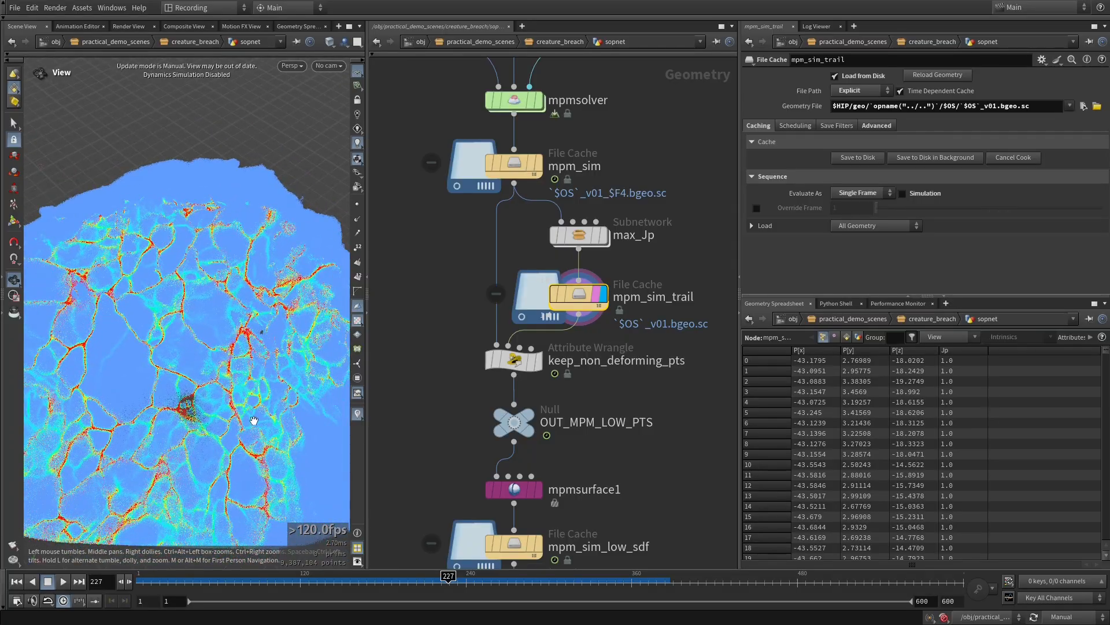
{"action": "scroll", "coordinate": [256, 413], "scroll_direction": "down", "scroll_amount": 2}
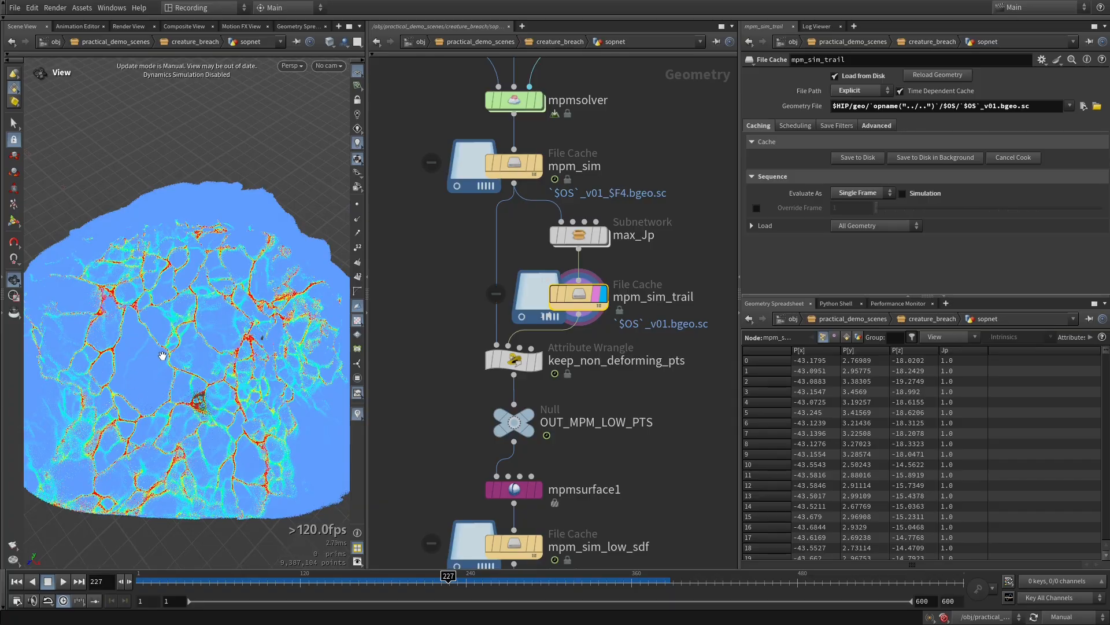
{"action": "scroll", "coordinate": [158, 382], "scroll_direction": "up", "scroll_amount": 2}
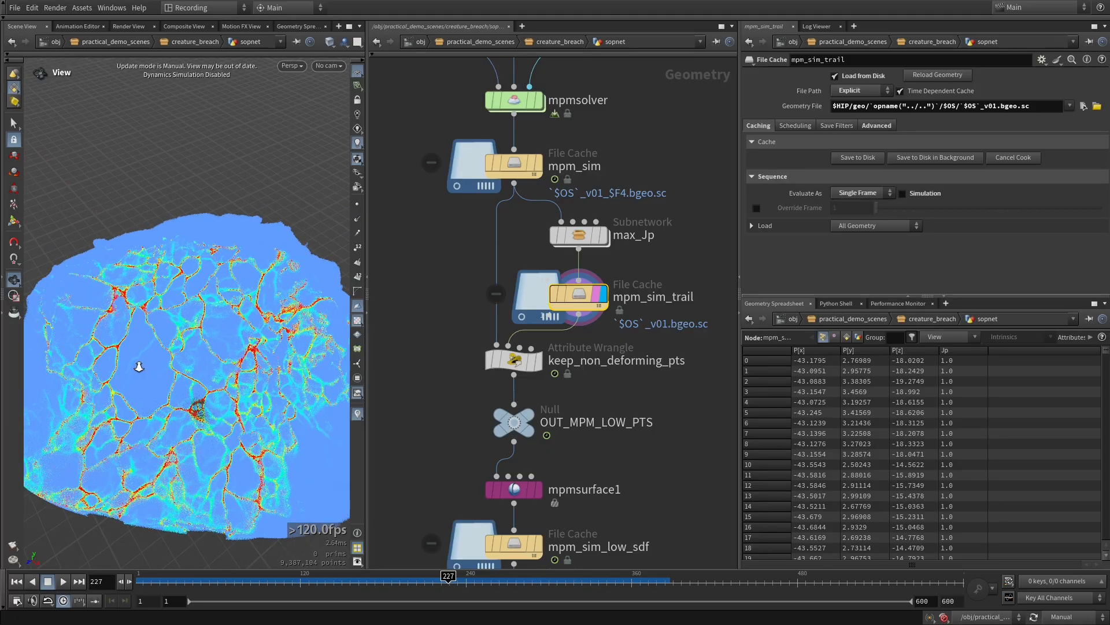
{"action": "scroll", "coordinate": [158, 382], "scroll_direction": "up", "scroll_amount": 4}
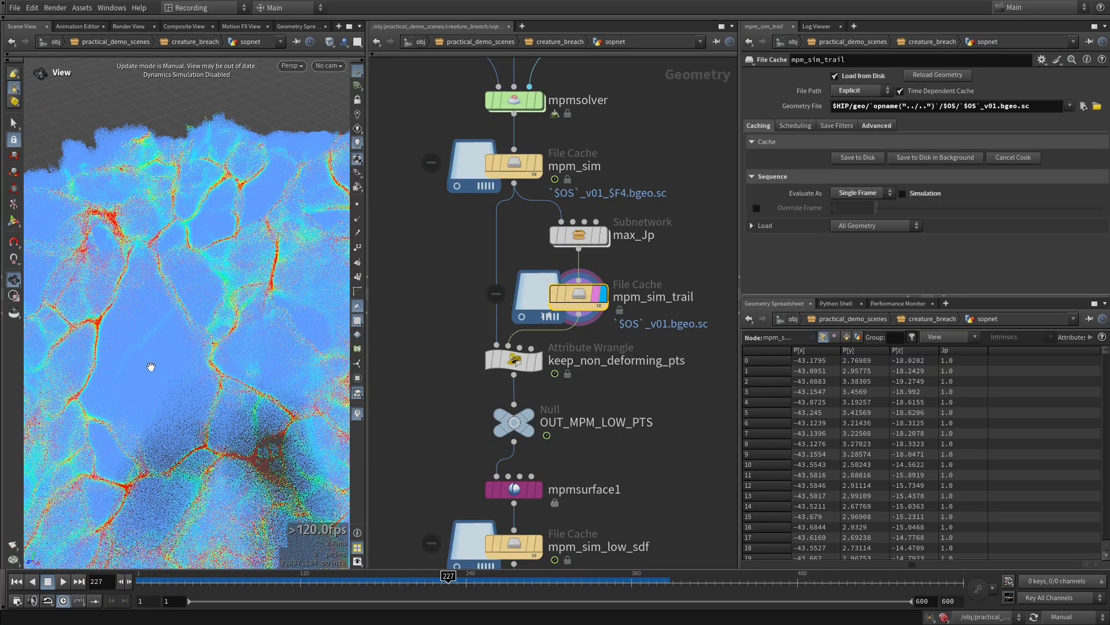
{"action": "scroll", "coordinate": [220, 313], "scroll_direction": "down", "scroll_amount": 4}
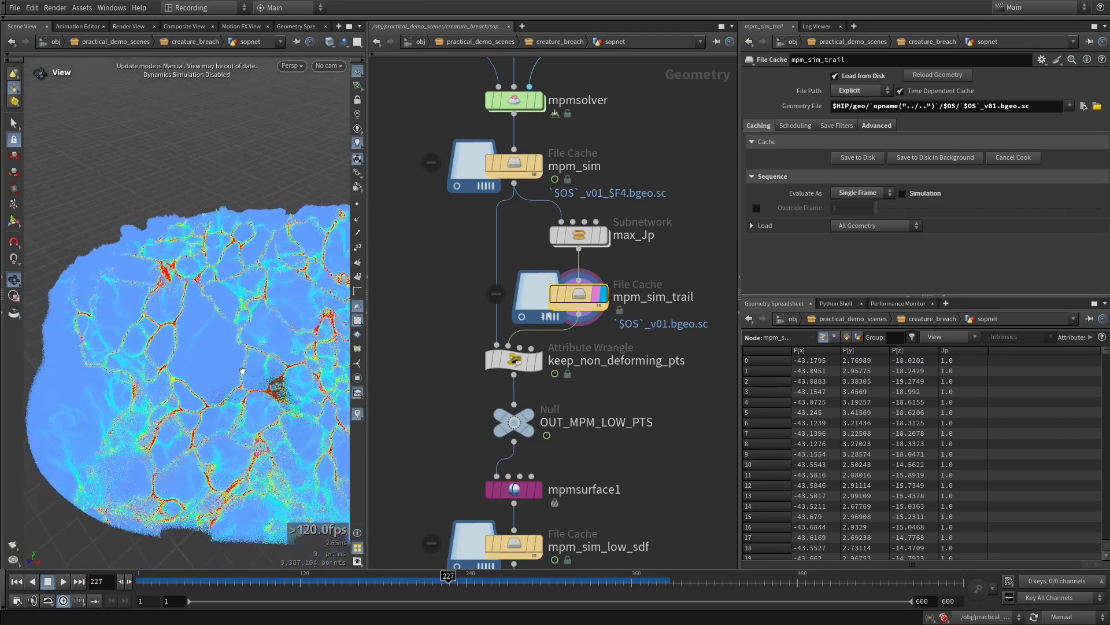
{"action": "left_click_drag", "start_coordinate": [220, 312], "coordinate": [270, 319]}
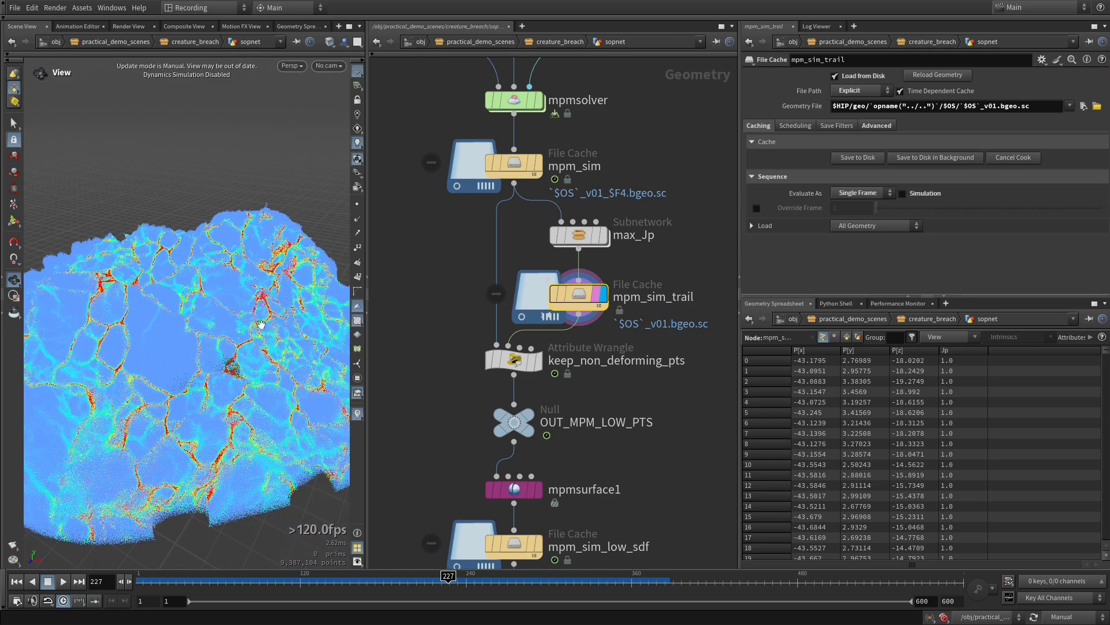
{"action": "left_click_drag", "start_coordinate": [239, 329], "coordinate": [223, 349]}
{"action": "middle_click_drag", "start_coordinate": [223, 348], "coordinate": [210, 372]}
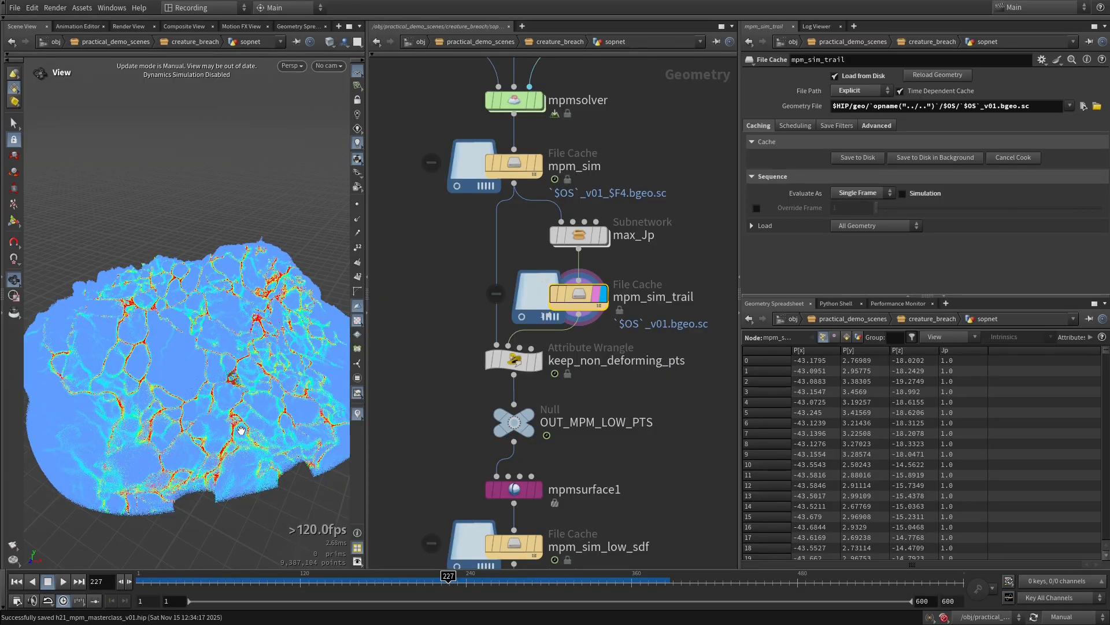
{"action": "middle_click_drag", "start_coordinate": [581, 354], "coordinate": [592, 300]}
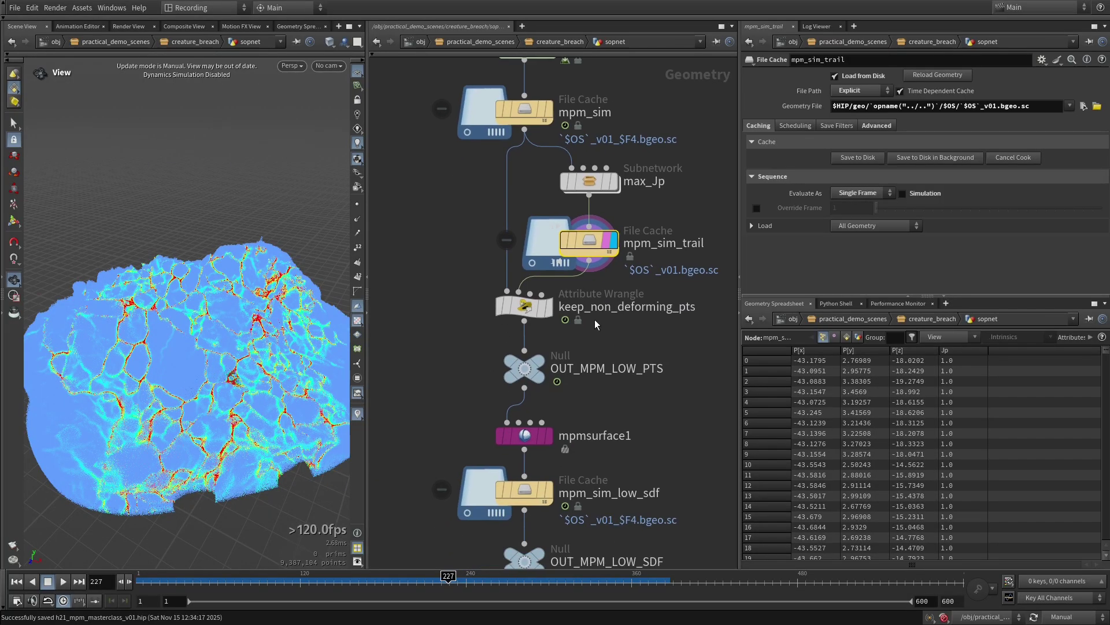
{"action": "left_click", "coordinate": [545, 309]}
Step: Display keep_non_deforming_pts at frame 1 and inspect the filtered particle cloud
{"action": "middle_click_drag", "start_coordinate": [445, 314], "coordinate": [458, 326]}
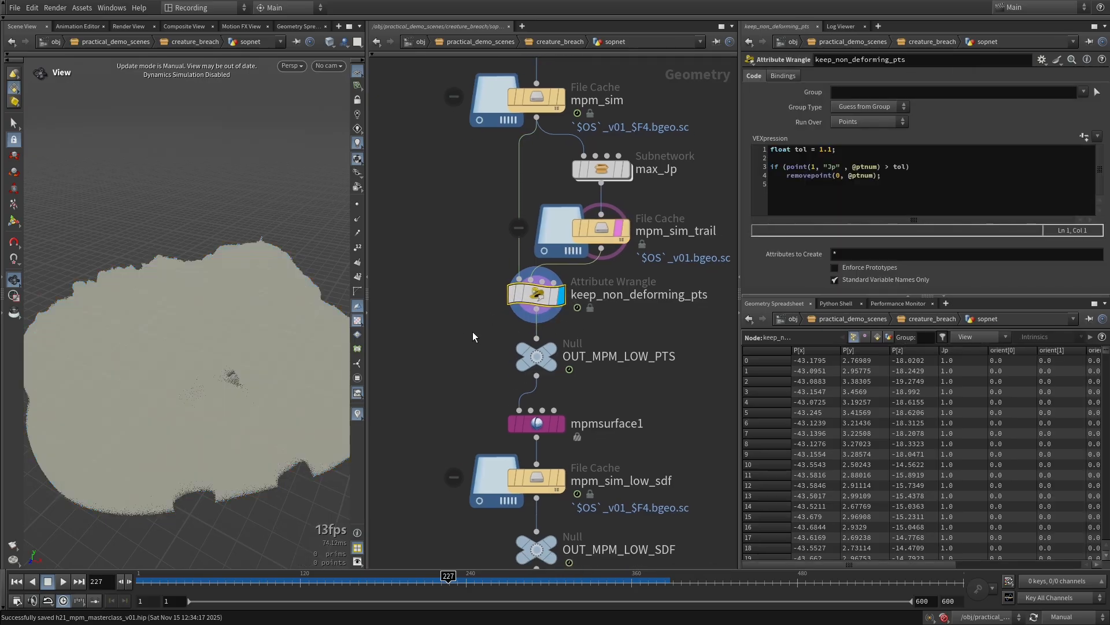
{"action": "middle_click_drag", "start_coordinate": [476, 347], "coordinate": [486, 356]}
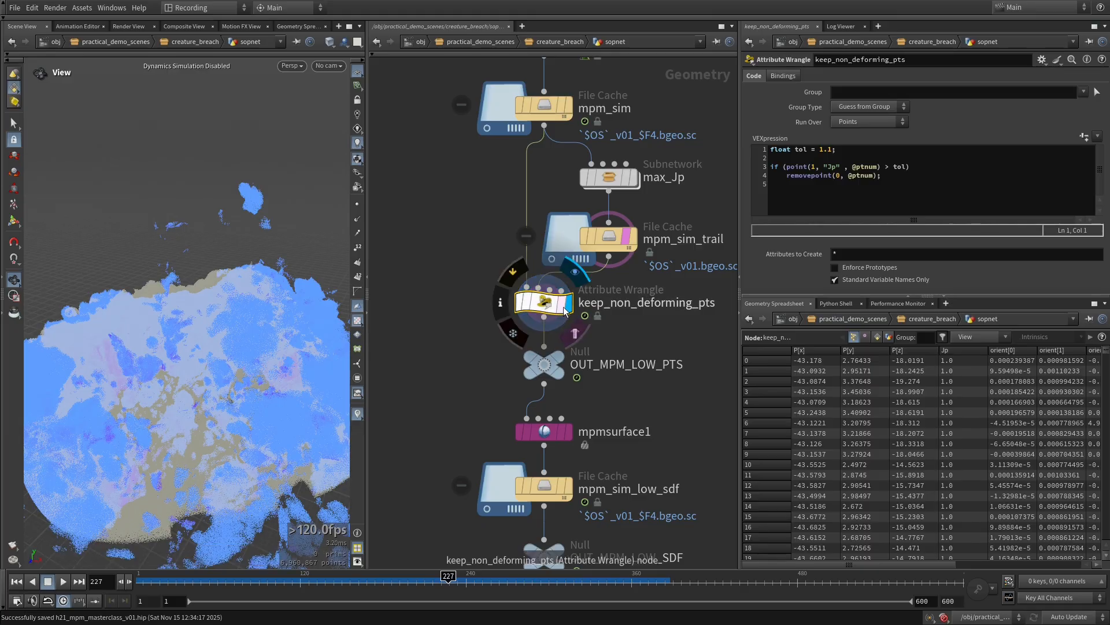
{"action": "scroll", "coordinate": [208, 399], "scroll_direction": "up", "scroll_amount": 3}
{"action": "left_click_drag", "start_coordinate": [229, 402], "coordinate": [260, 348]}
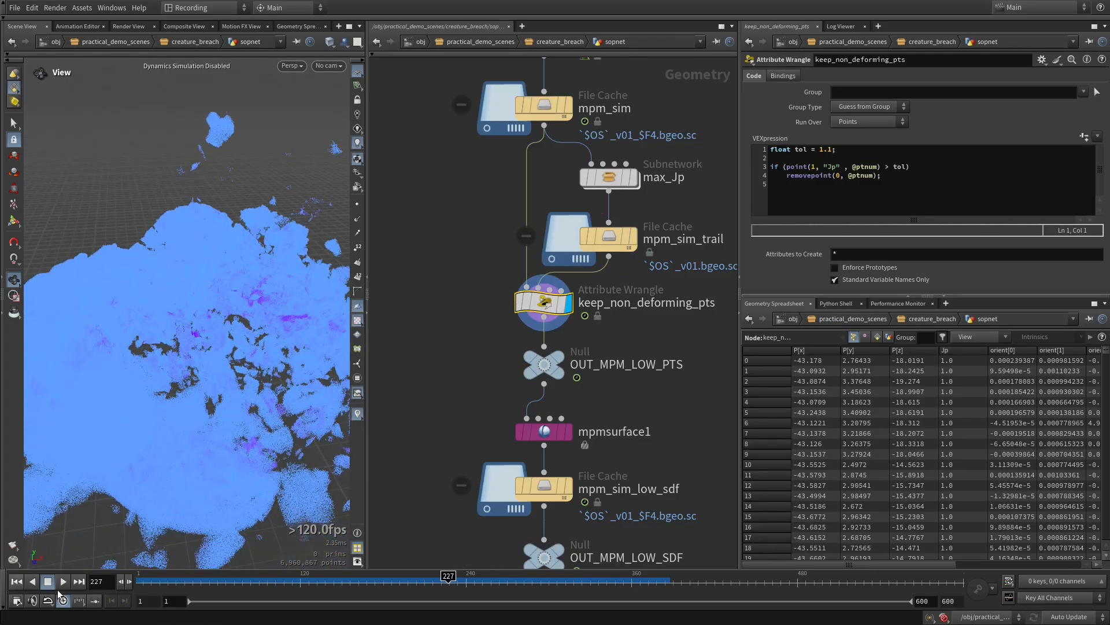
{"action": "left_click", "coordinate": [16, 582]}
{"action": "mouse_move", "coordinate": [271, 426]}
{"action": "left_mouse_down"}
{"action": "mouse_move", "coordinate": [228, 382]}
{"action": "mouse_move", "coordinate": [253, 405]}
{"action": "left_mouse_up"}
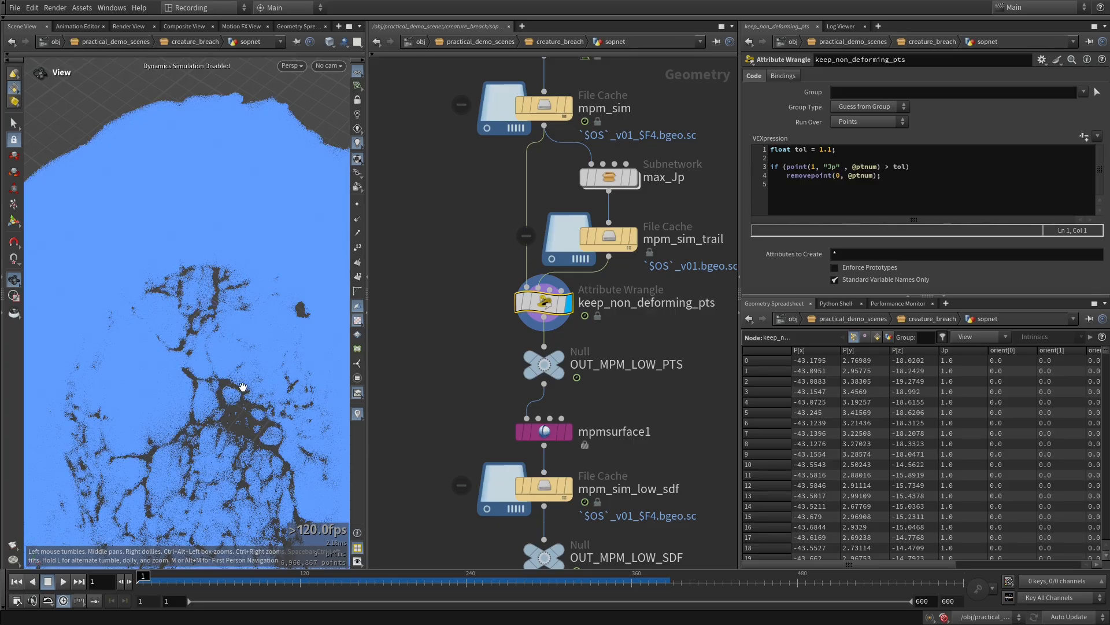
{"action": "mouse_move", "coordinate": [244, 388]}
{"action": "left_mouse_down"}
{"action": "mouse_move", "coordinate": [213, 381]}
{"action": "mouse_move", "coordinate": [208, 416]}
{"action": "left_mouse_up"}
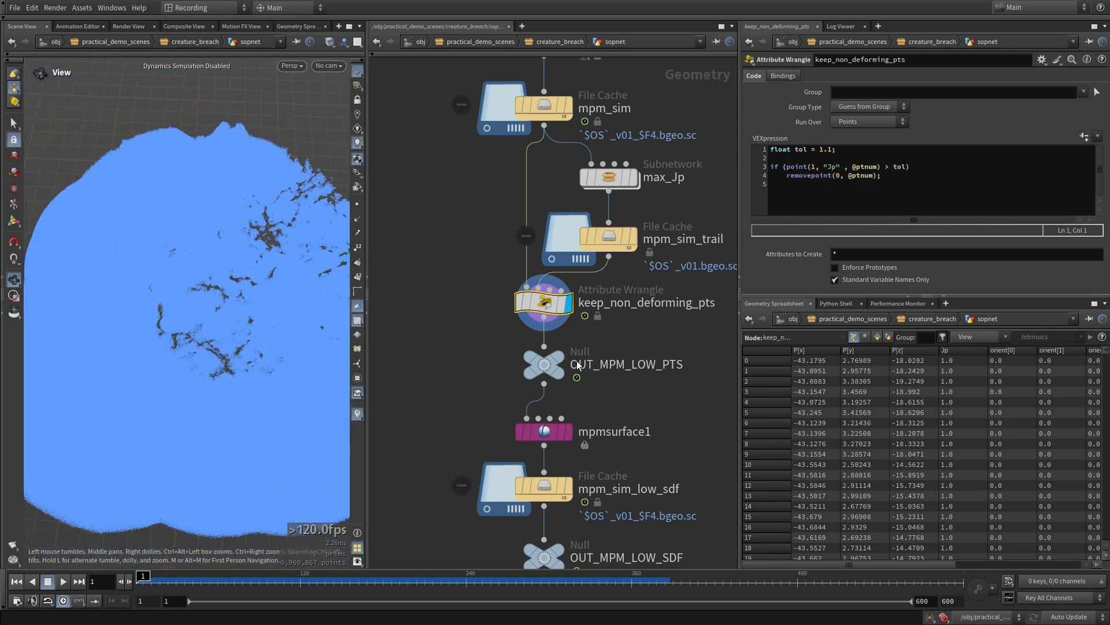
{"action": "mouse_move", "coordinate": [607, 390]}
{"action": "left_mouse_down"}
{"action": "mouse_move", "coordinate": [623, 287]}
{"action": "mouse_move", "coordinate": [608, 261]}
{"action": "left_mouse_up"}
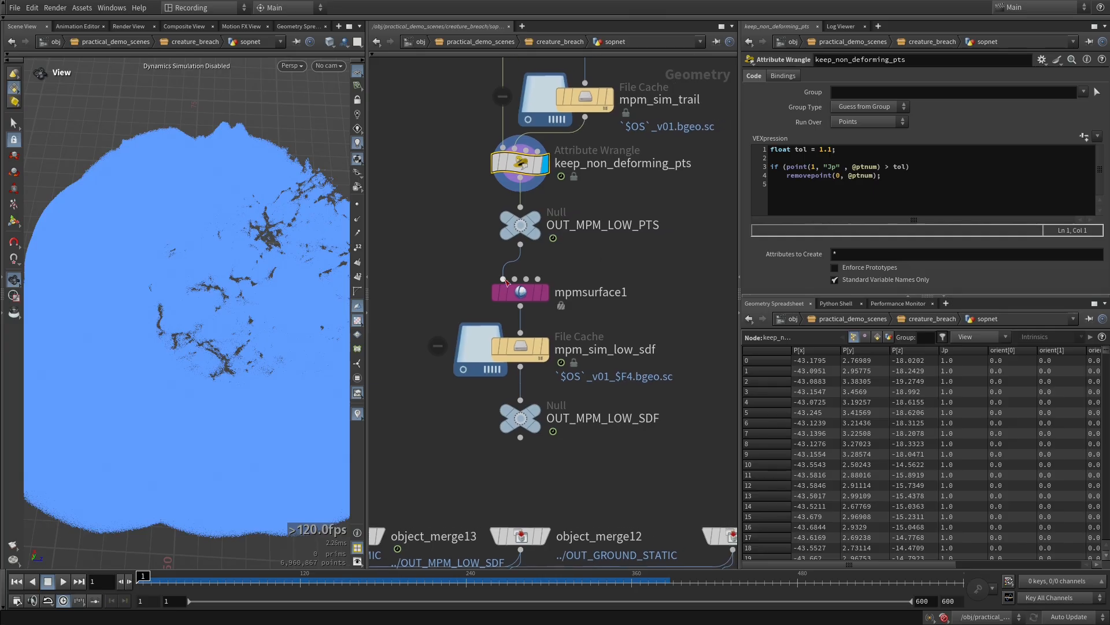
Step: Display the cracked mpm_sim_low_sdf cached surface and view it from a lower angle
{"action": "left_click", "coordinate": [544, 348]}
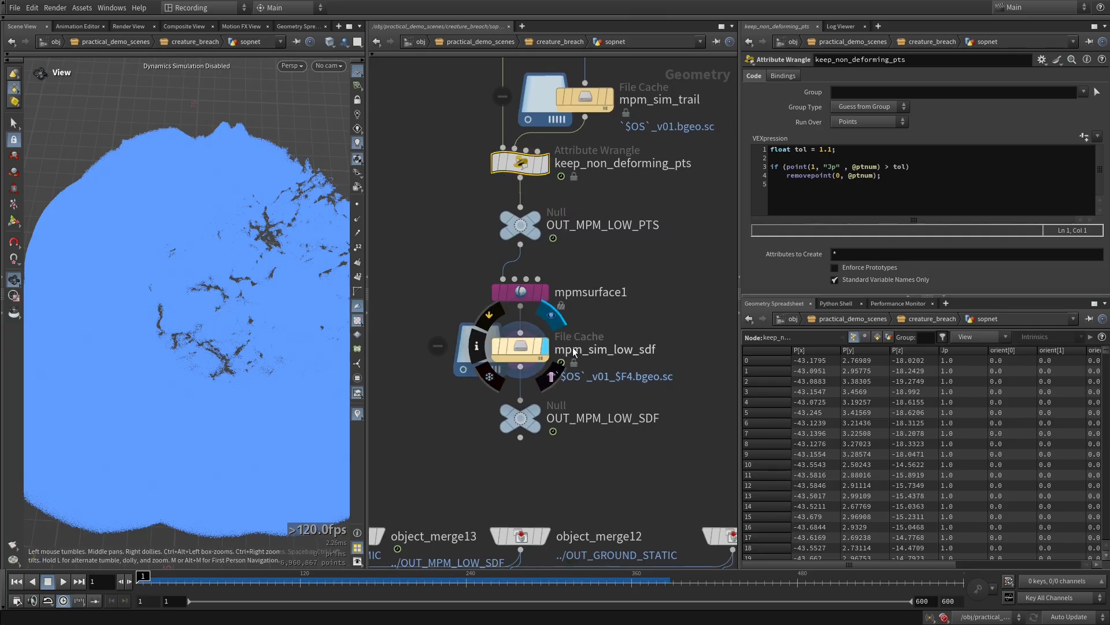
{"action": "left_click", "coordinate": [519, 347]}
{"action": "mouse_move", "coordinate": [251, 360]}
{"action": "left_mouse_down"}
{"action": "mouse_move", "coordinate": [224, 375]}
{"action": "mouse_move", "coordinate": [268, 395]}
{"action": "mouse_move", "coordinate": [132, 423]}
{"action": "left_mouse_up"}
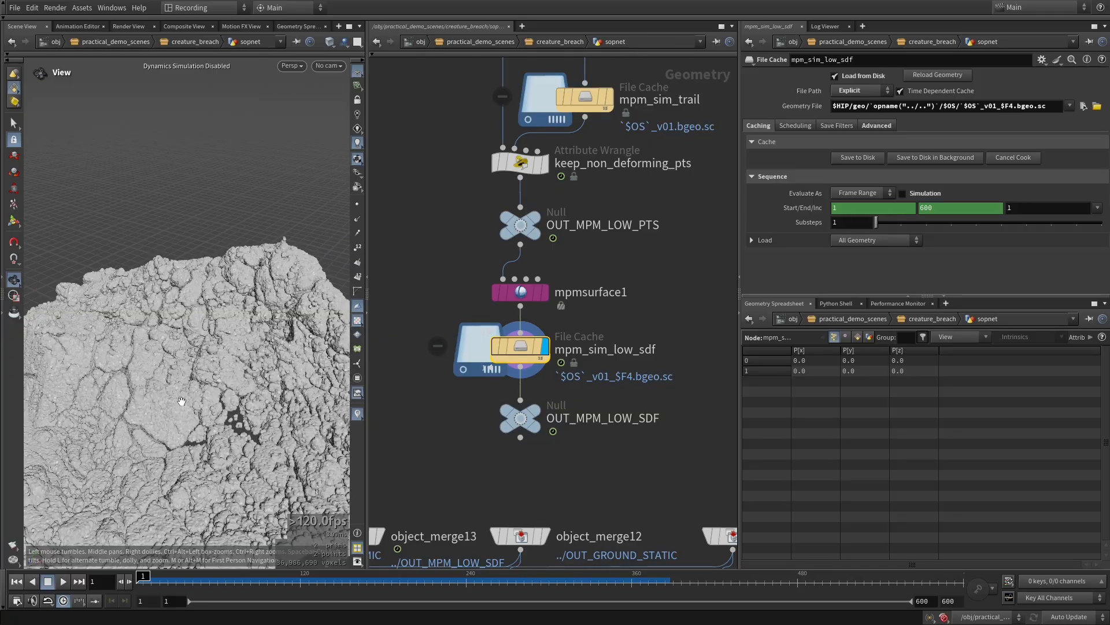
{"action": "scroll", "coordinate": [181, 409], "scroll_direction": "down", "scroll_amount": 5}
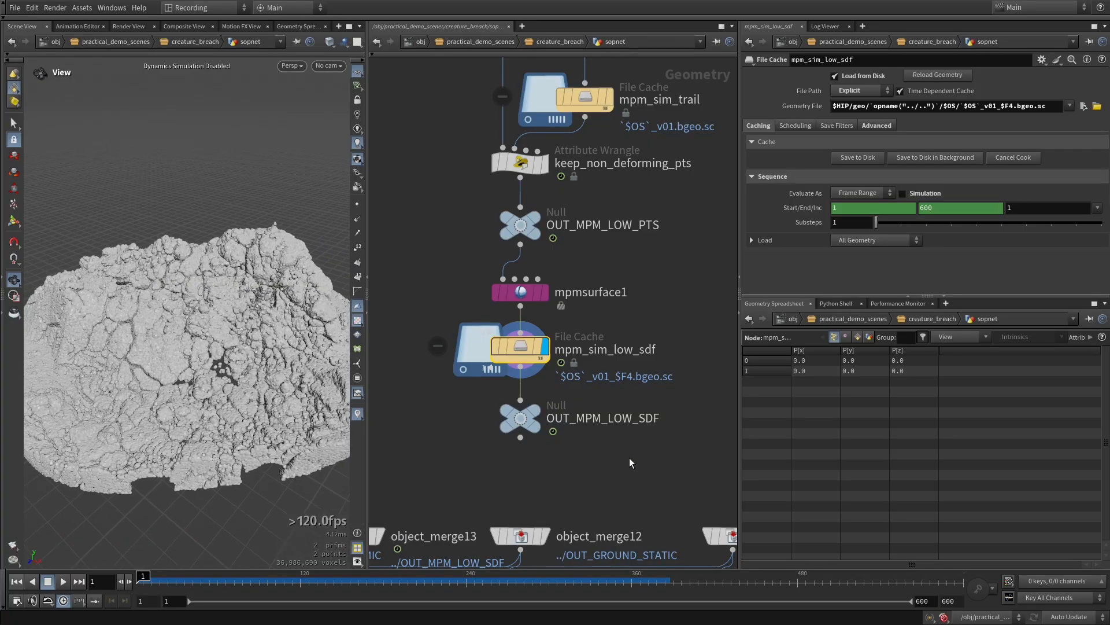
{"action": "scroll", "coordinate": [629, 463], "scroll_direction": "down", "scroll_amount": 3}
{"action": "scroll", "coordinate": [599, 390], "scroll_direction": "down", "scroll_amount": 3}
{"action": "scroll", "coordinate": [631, 338], "scroll_direction": "down", "scroll_amount": 2}
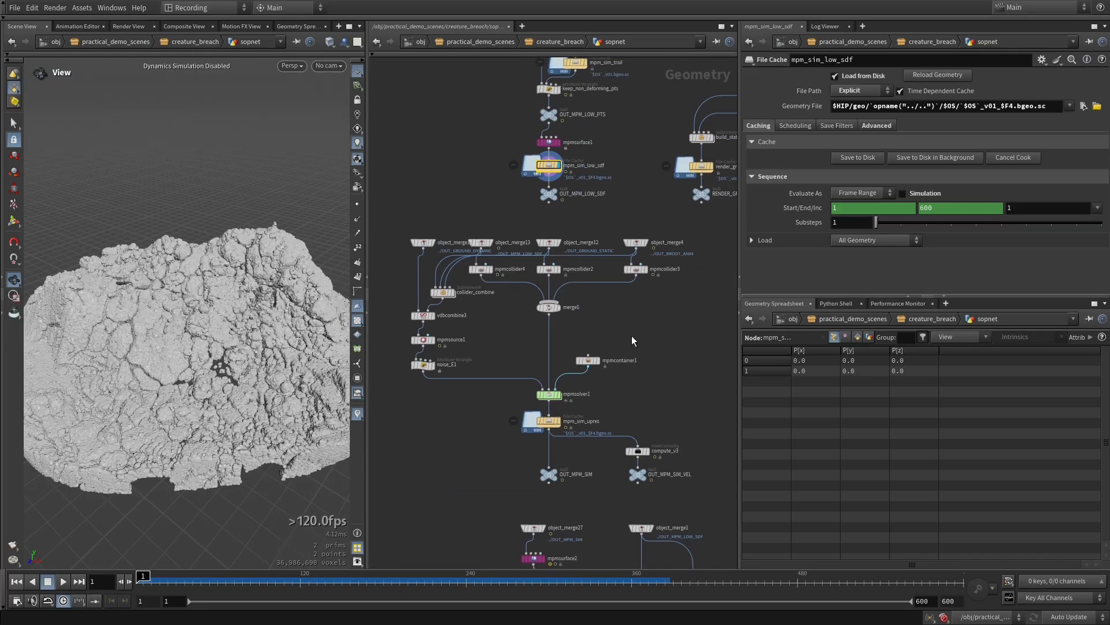
{"action": "left_click_drag", "start_coordinate": [643, 327], "coordinate": [612, 183]}
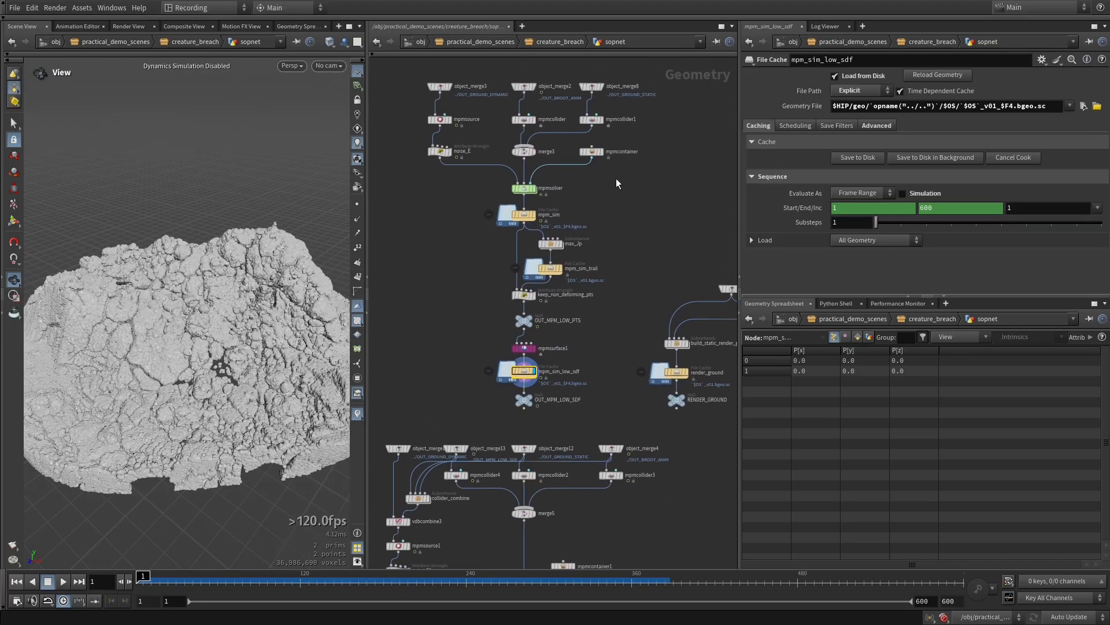
Step: Read mpmcontainer's 0.1118 particle separation, leaving it unchanged
{"action": "left_click", "coordinate": [592, 152]}
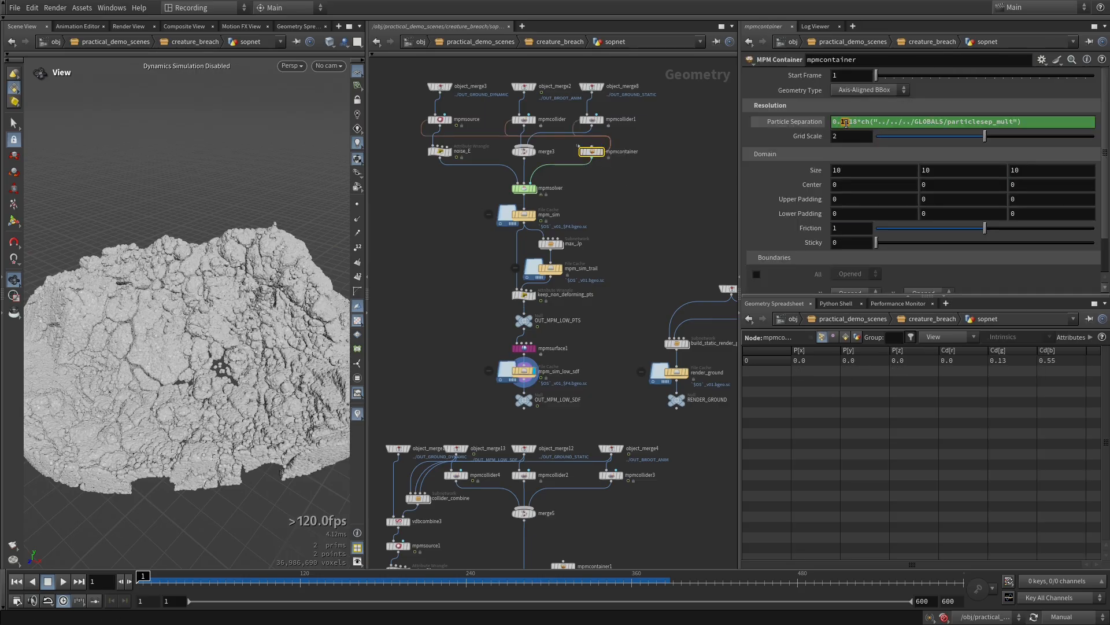
{"action": "left_click_drag", "start_coordinate": [847, 122], "coordinate": [836, 123]}
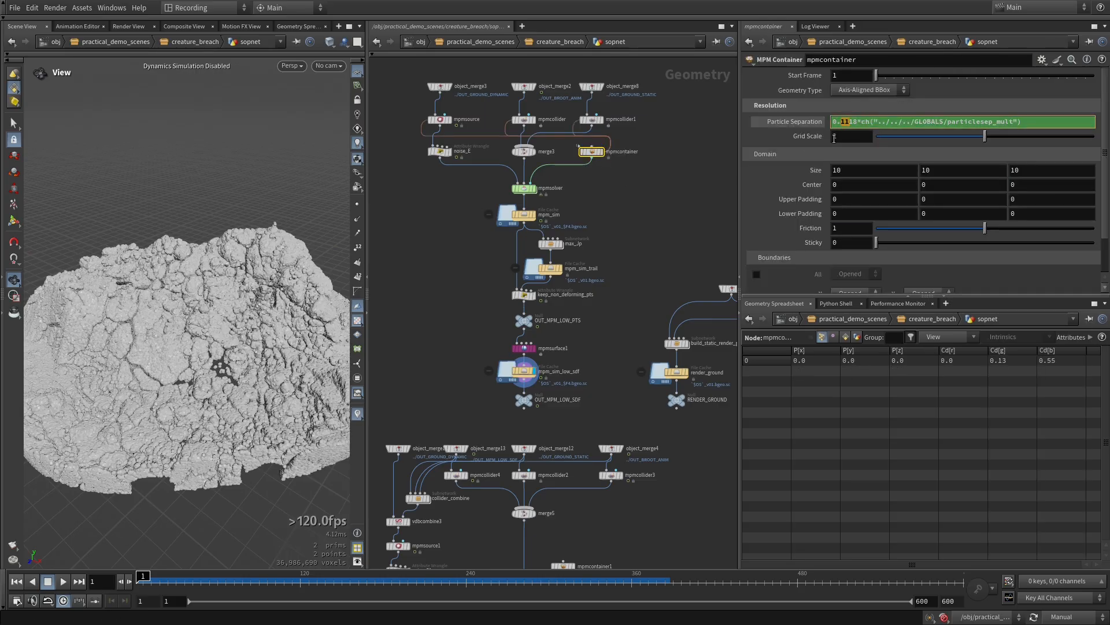
{"action": "left_click", "coordinate": [609, 367]}
{"action": "left_click_drag", "start_coordinate": [608, 367], "coordinate": [604, 173]}
{"action": "scroll", "coordinate": [631, 358], "scroll_direction": "up", "scroll_amount": 3}
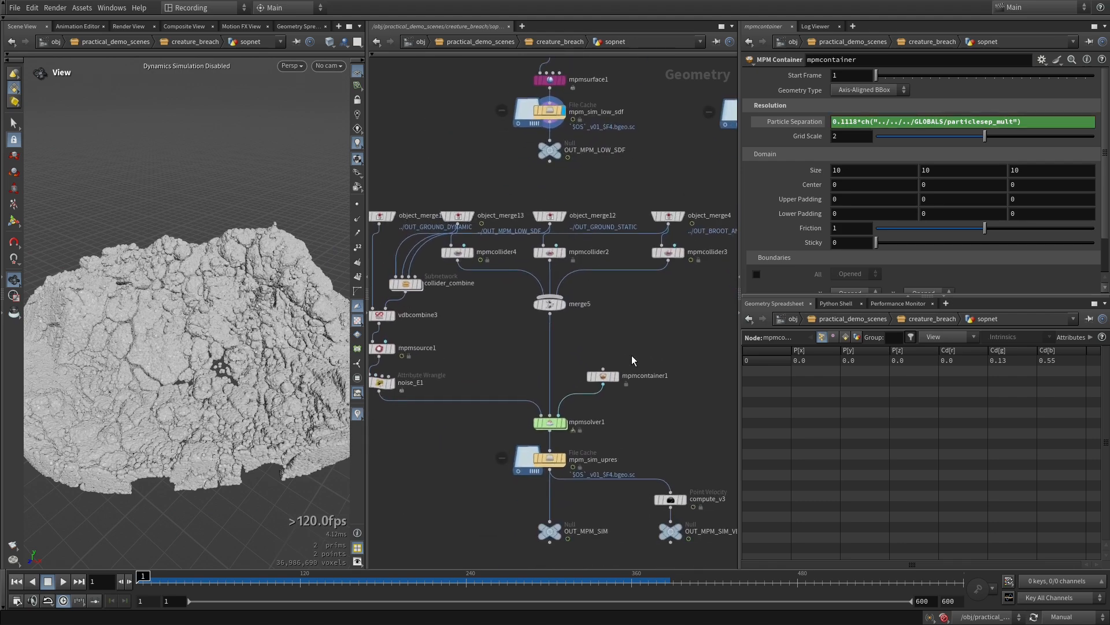
Step: Compare mpmcontainer1's 0.06 particle separation and save the scene
{"action": "left_click_drag", "start_coordinate": [623, 352], "coordinate": [596, 391]}
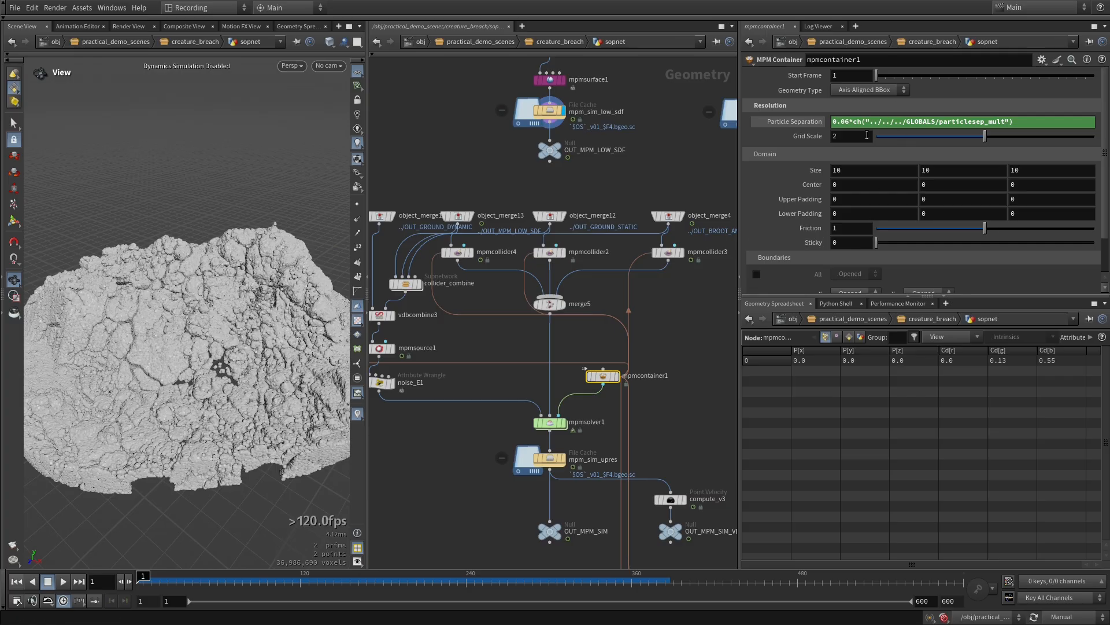
{"action": "key", "text": "ctrl+s"}
{"action": "left_click_drag", "start_coordinate": [668, 364], "coordinate": [677, 344]}
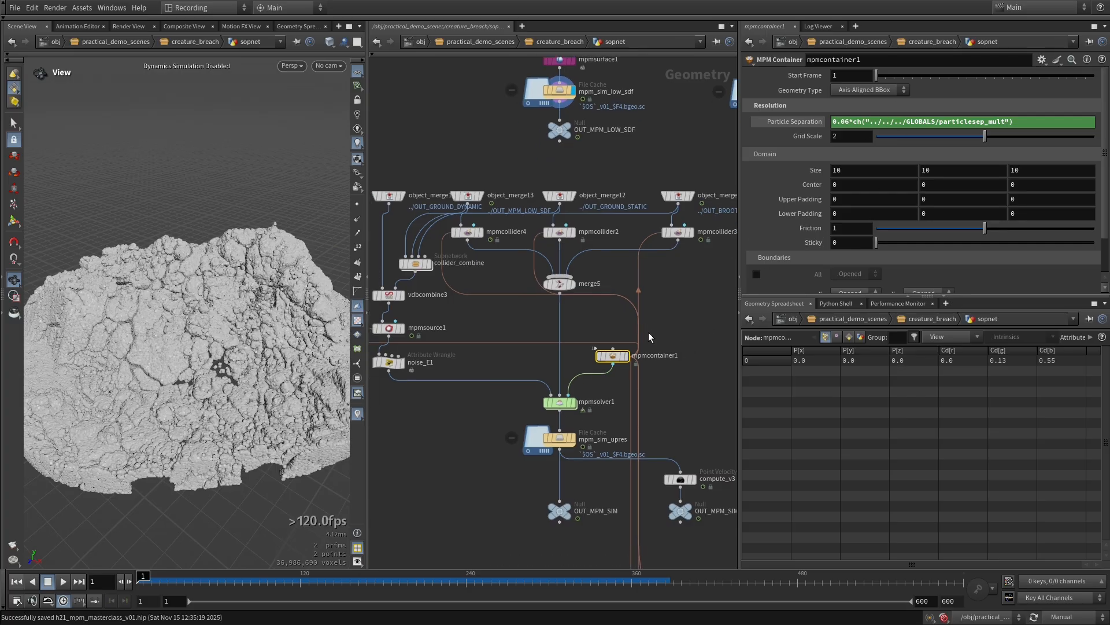
{"action": "scroll", "coordinate": [627, 347], "scroll_direction": "up", "scroll_amount": 2}
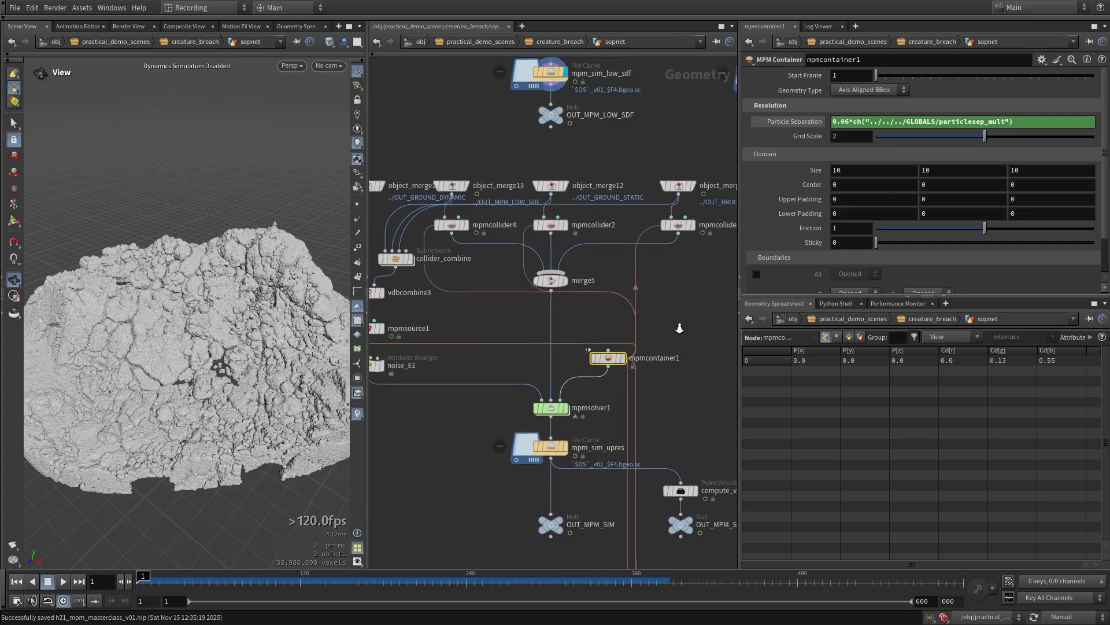
{"action": "scroll", "coordinate": [604, 402], "scroll_direction": "up", "scroll_amount": 2}
{"action": "scroll", "coordinate": [647, 374], "scroll_direction": "up", "scroll_amount": 2}
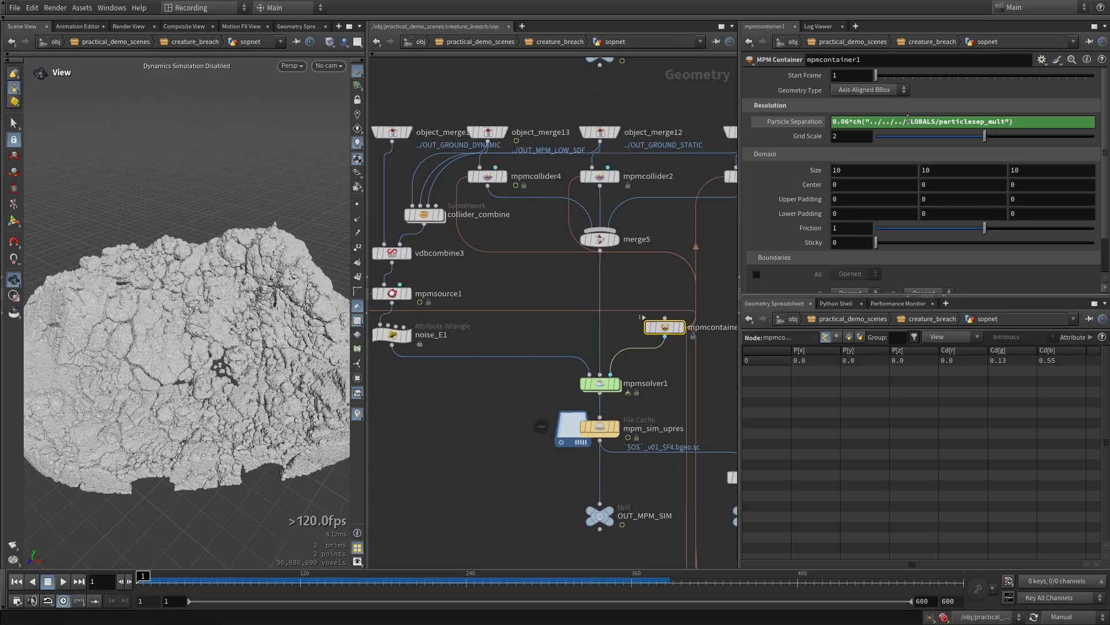
{"action": "scroll", "coordinate": [533, 324], "scroll_direction": "down", "scroll_amount": 4}
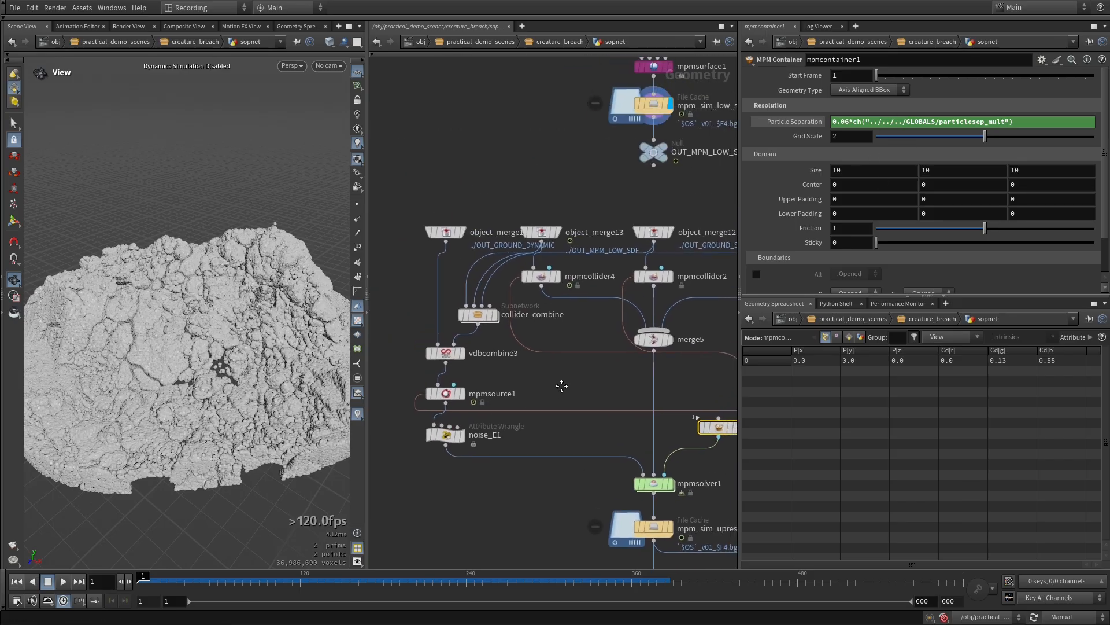
{"action": "scroll", "coordinate": [525, 295], "scroll_direction": "up", "scroll_amount": 2}
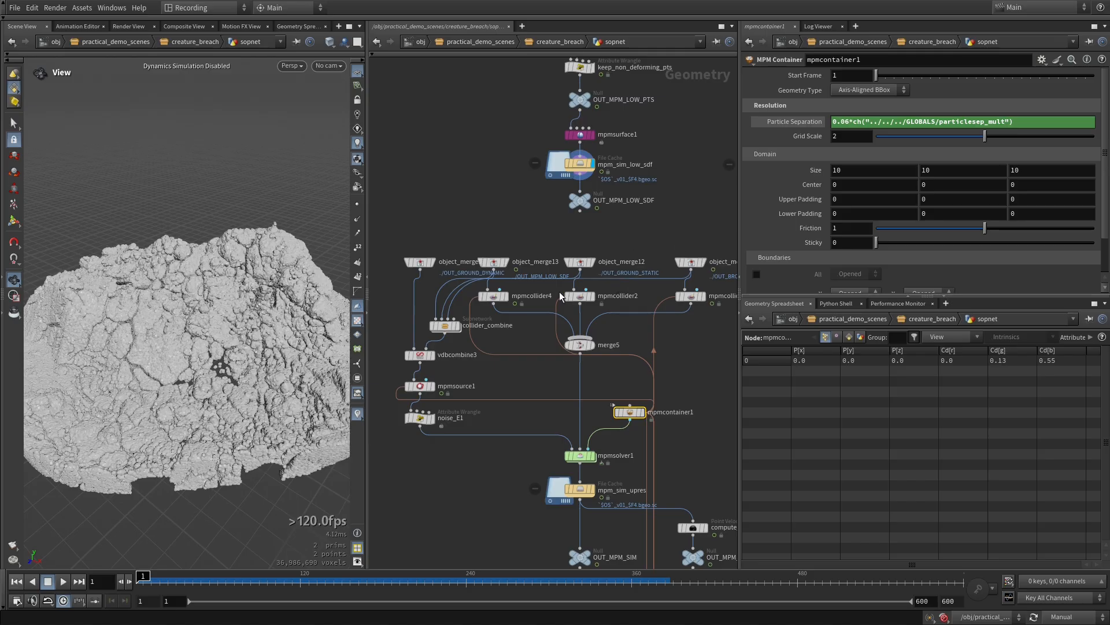
{"action": "scroll", "coordinate": [503, 321], "scroll_direction": "up", "scroll_amount": 4}
{"action": "mouse_move", "coordinate": [496, 310]}
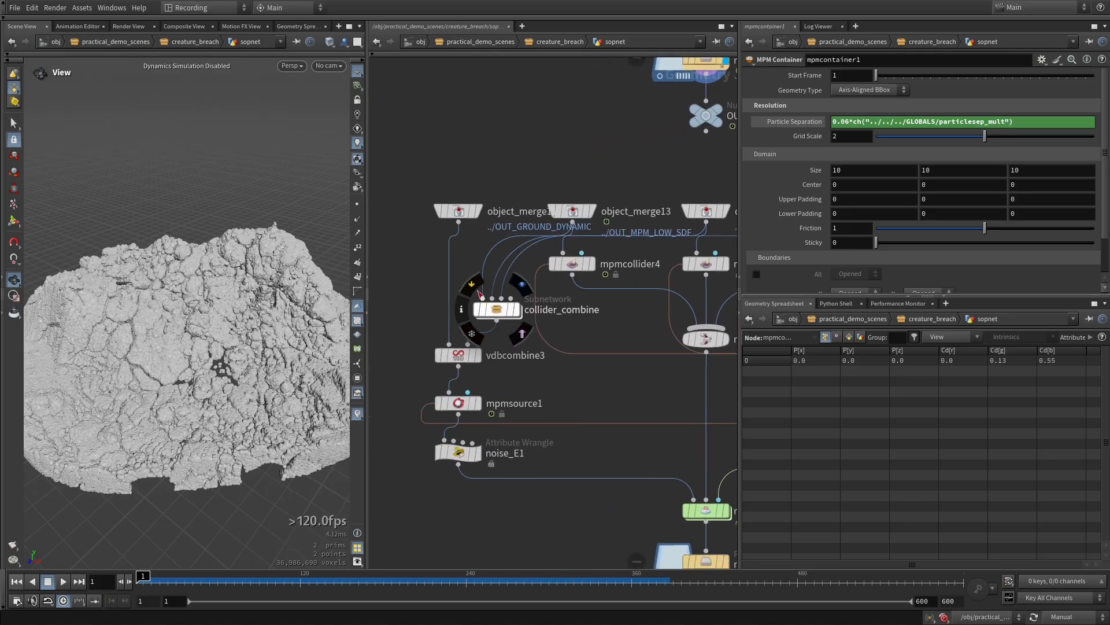
Step: Display the OUT_GROUND_DYNAMIC merge and the vdbcombine3 rock collider and inspect them
{"action": "left_click", "coordinate": [447, 211]}
{"action": "left_click", "coordinate": [434, 187]}
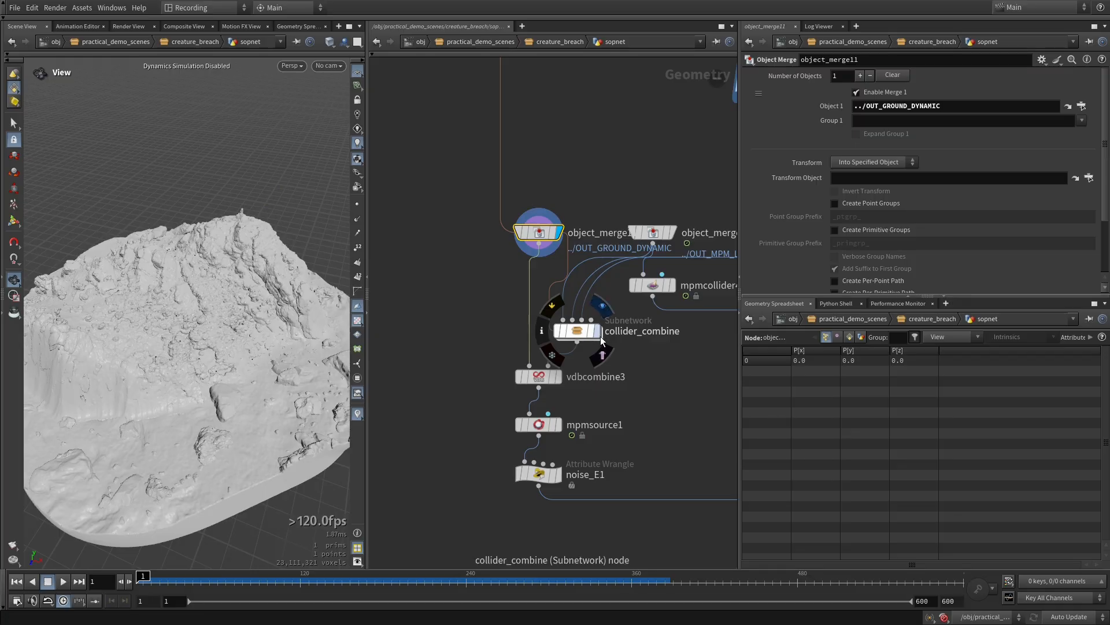
{"action": "left_click", "coordinate": [558, 377]}
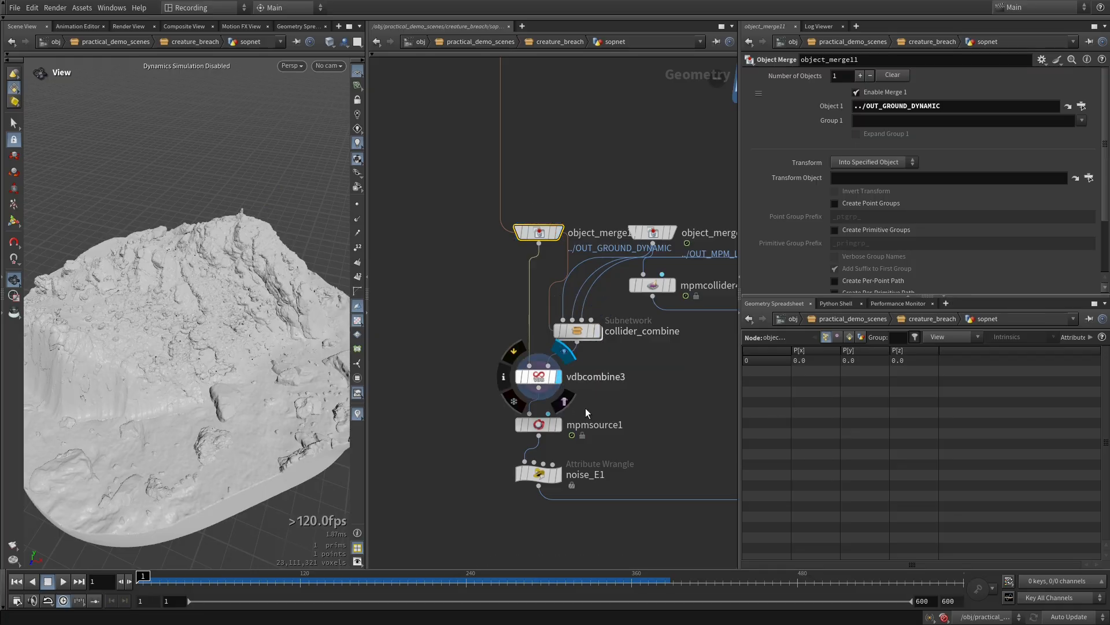
{"action": "mouse_move", "coordinate": [209, 410]}
{"action": "left_mouse_down"}
{"action": "mouse_move", "coordinate": [198, 343]}
{"action": "mouse_move", "coordinate": [233, 360]}
{"action": "left_mouse_up"}
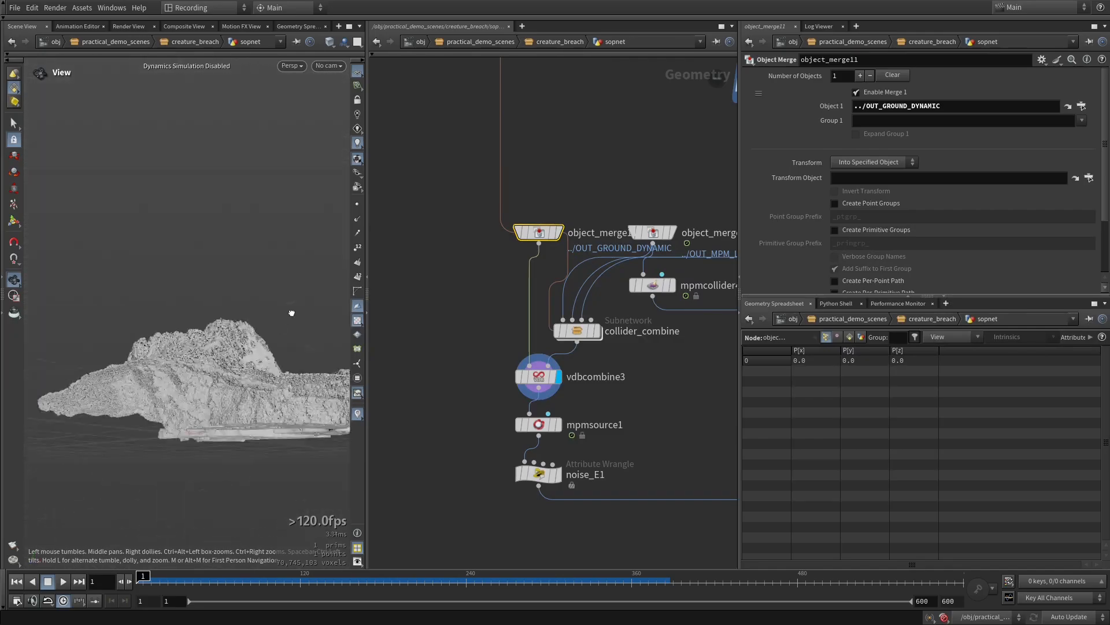
{"action": "right_click_drag", "start_coordinate": [232, 360], "coordinate": [260, 363]}
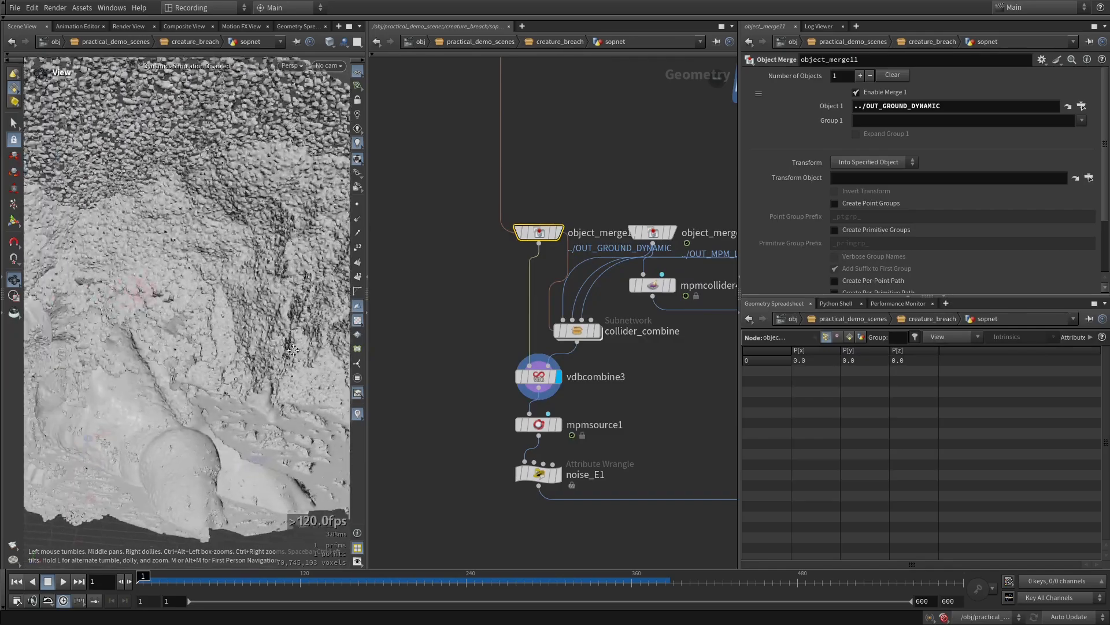
{"action": "mouse_move", "coordinate": [260, 362]}
{"action": "left_mouse_down"}
{"action": "mouse_move", "coordinate": [320, 403]}
{"action": "mouse_move", "coordinate": [259, 366]}
{"action": "left_mouse_up"}
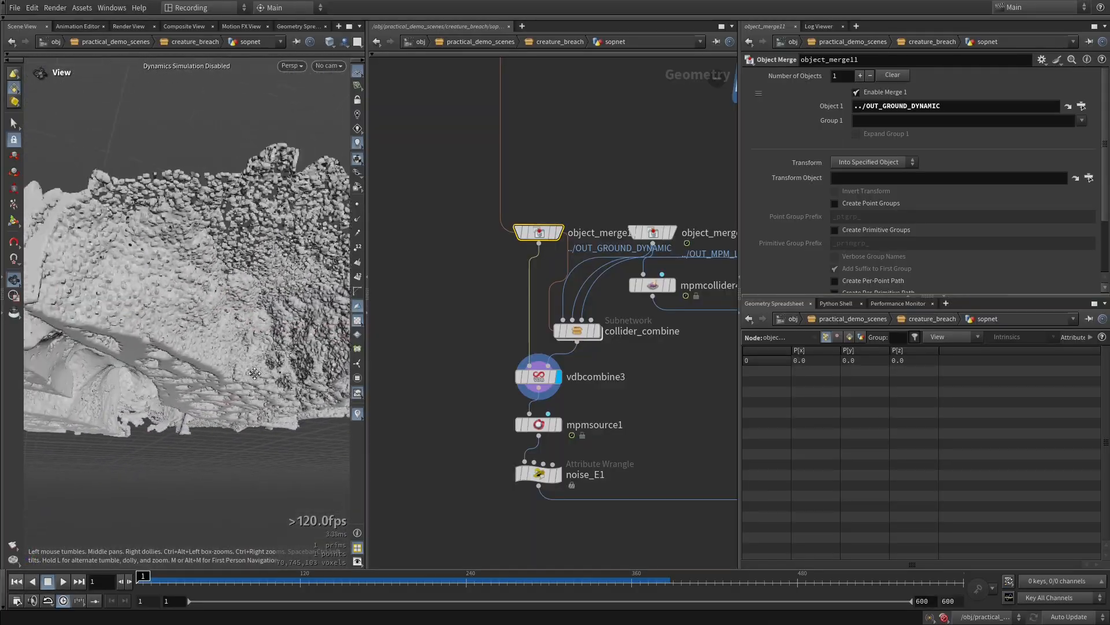
{"action": "left_click_drag", "start_coordinate": [246, 361], "coordinate": [208, 329]}
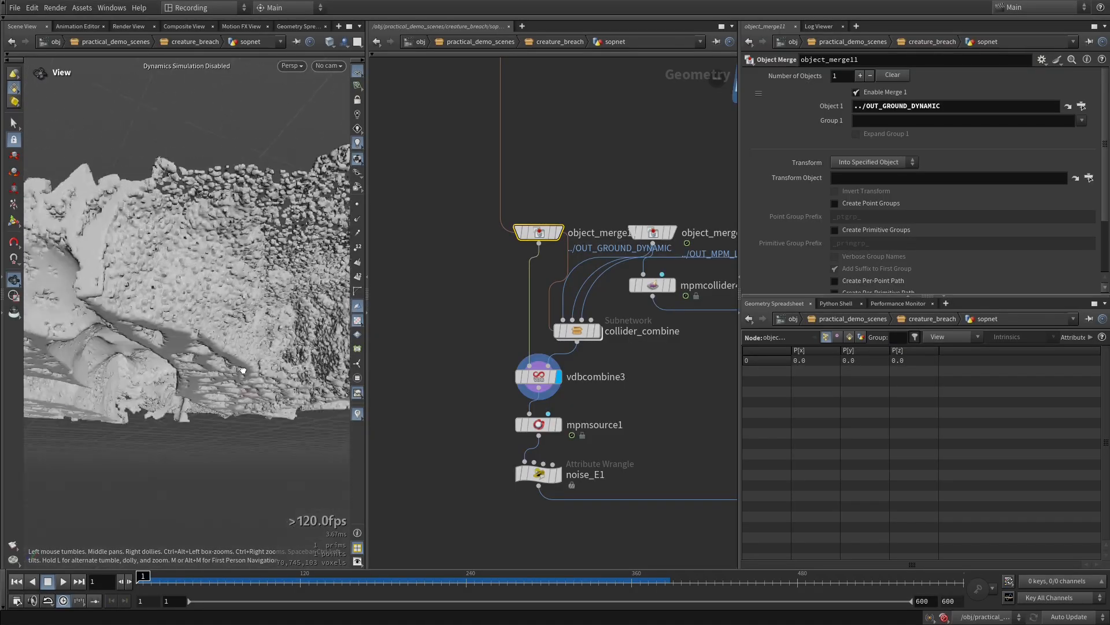
Step: Display the mpmsource1 soil source points in the viewport
{"action": "left_click", "coordinate": [550, 448]}
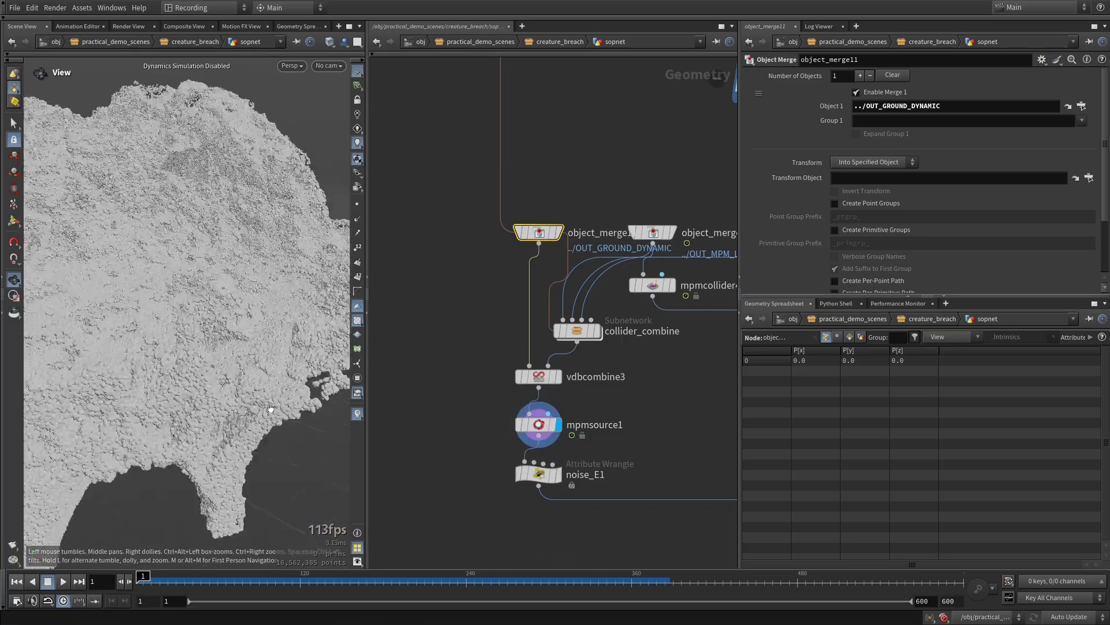
Step: Check mpmsource1's info shows about 16.5 million points and look closely at the terrain
{"action": "mouse_move", "coordinate": [209, 329]}
{"action": "left_mouse_down"}
{"action": "mouse_move", "coordinate": [161, 367]}
{"action": "mouse_move", "coordinate": [201, 364]}
{"action": "mouse_move", "coordinate": [234, 325]}
{"action": "mouse_move", "coordinate": [222, 329]}
{"action": "left_mouse_up"}
{"action": "middle_click", "coordinate": [540, 424]}
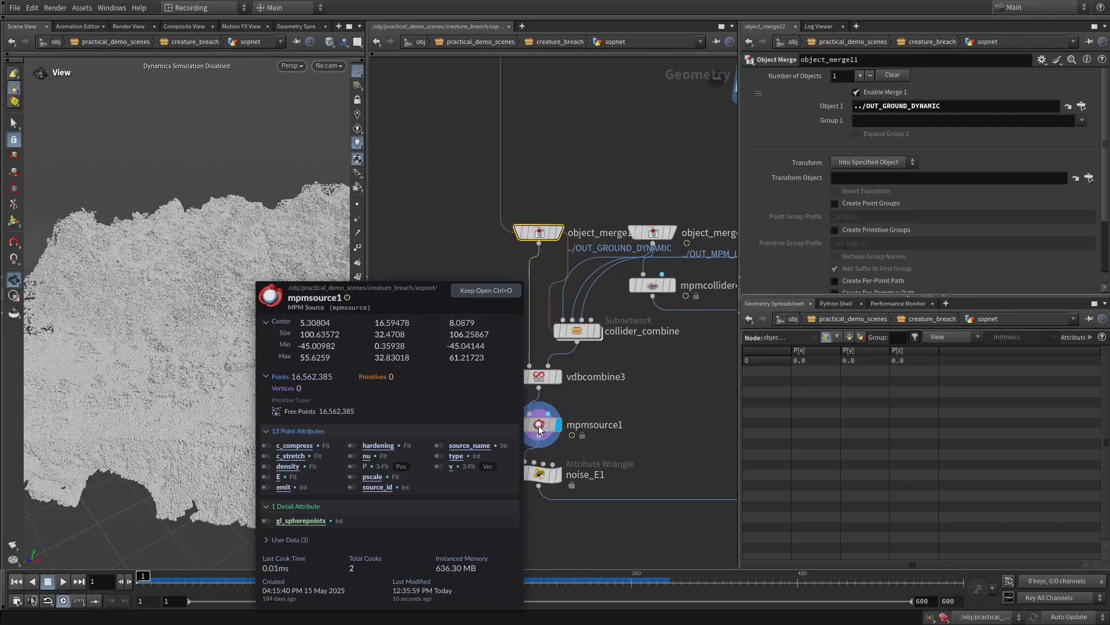
{"action": "left_click", "coordinate": [542, 426]}
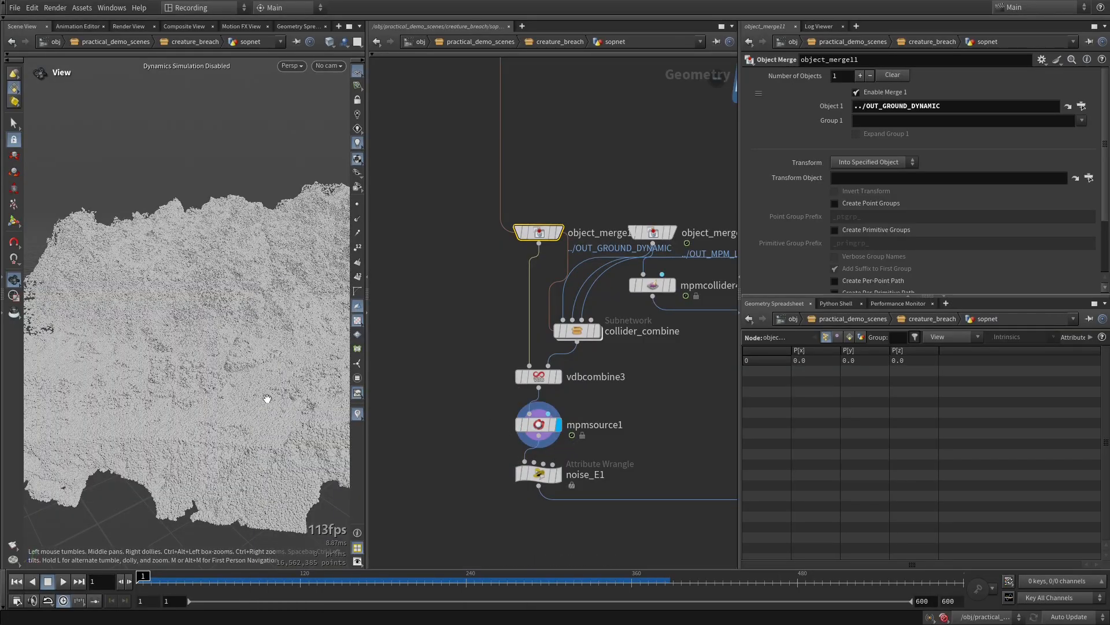
{"action": "left_click_drag", "start_coordinate": [268, 400], "coordinate": [186, 443]}
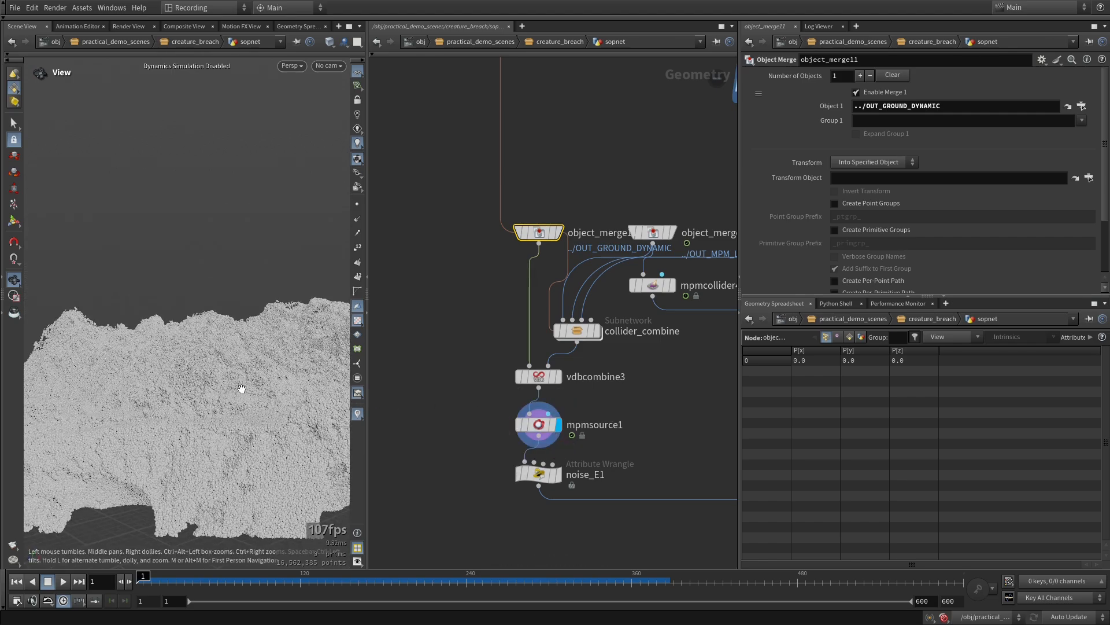
{"action": "left_click_drag", "start_coordinate": [241, 390], "coordinate": [234, 399]}
{"action": "right_click_drag", "start_coordinate": [260, 395], "coordinate": [227, 407]}
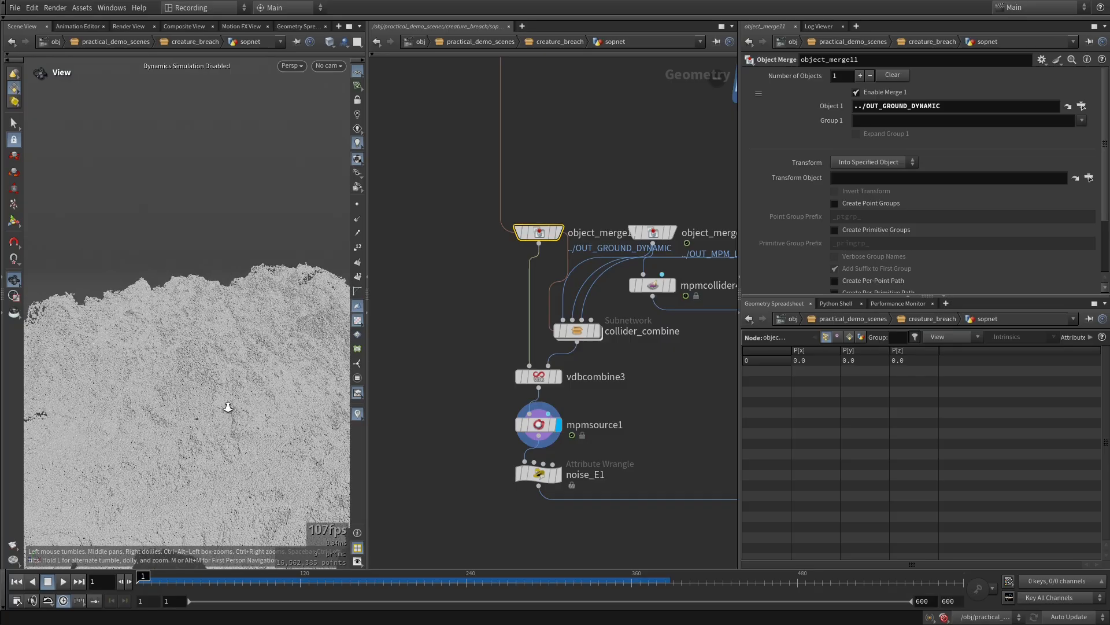
Step: Bring the solver and file cache nodes into view and save the scene
{"action": "left_click_drag", "start_coordinate": [228, 407], "coordinate": [208, 330]}
{"action": "middle_click_drag", "start_coordinate": [660, 390], "coordinate": [540, 352]}
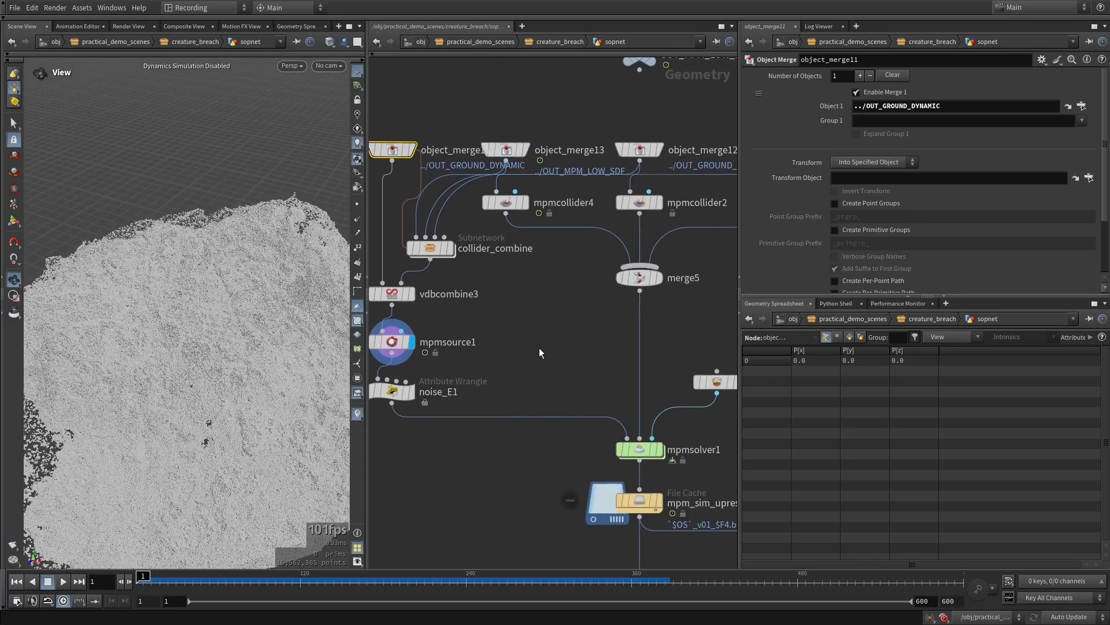
{"action": "key", "text": "ctrl+s"}
{"action": "middle_click_drag", "start_coordinate": [578, 386], "coordinate": [576, 424]}
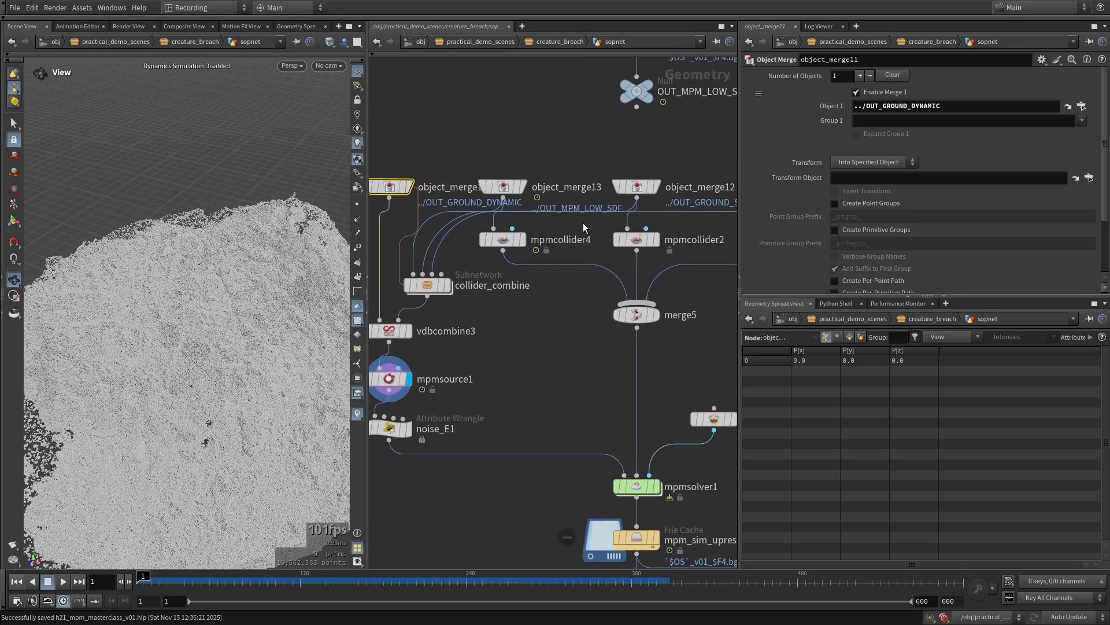
Step: Display the object_merge13 collider surface and select mpmcollider4 to show its Friction and Sticky settings
{"action": "left_click", "coordinate": [538, 182]}
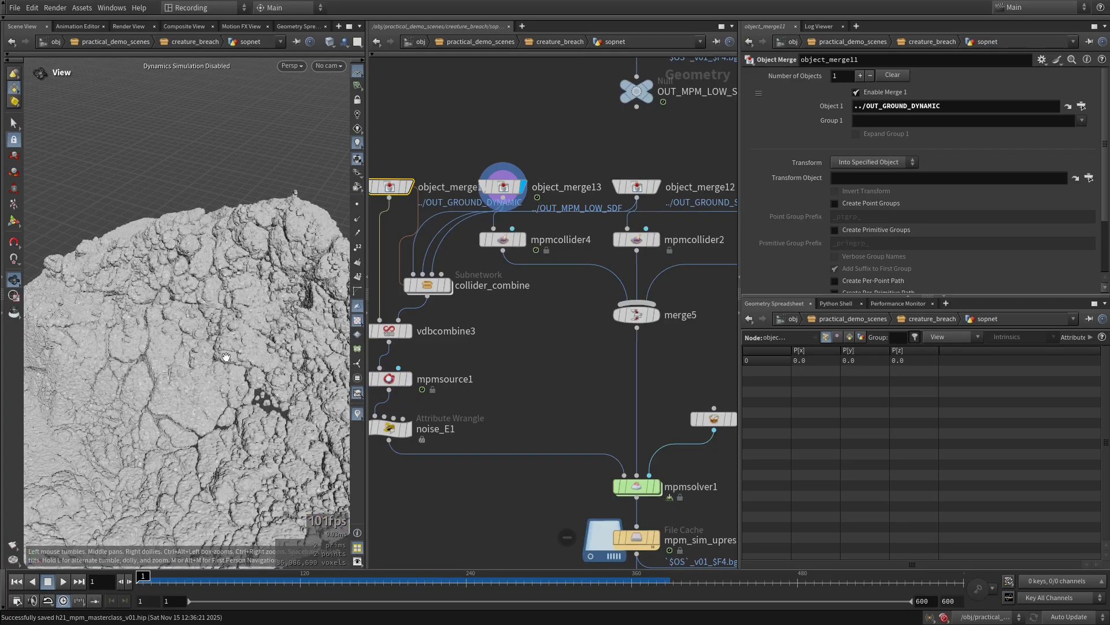
{"action": "left_click_drag", "start_coordinate": [225, 357], "coordinate": [208, 339]}
{"action": "left_click", "coordinate": [504, 240]}
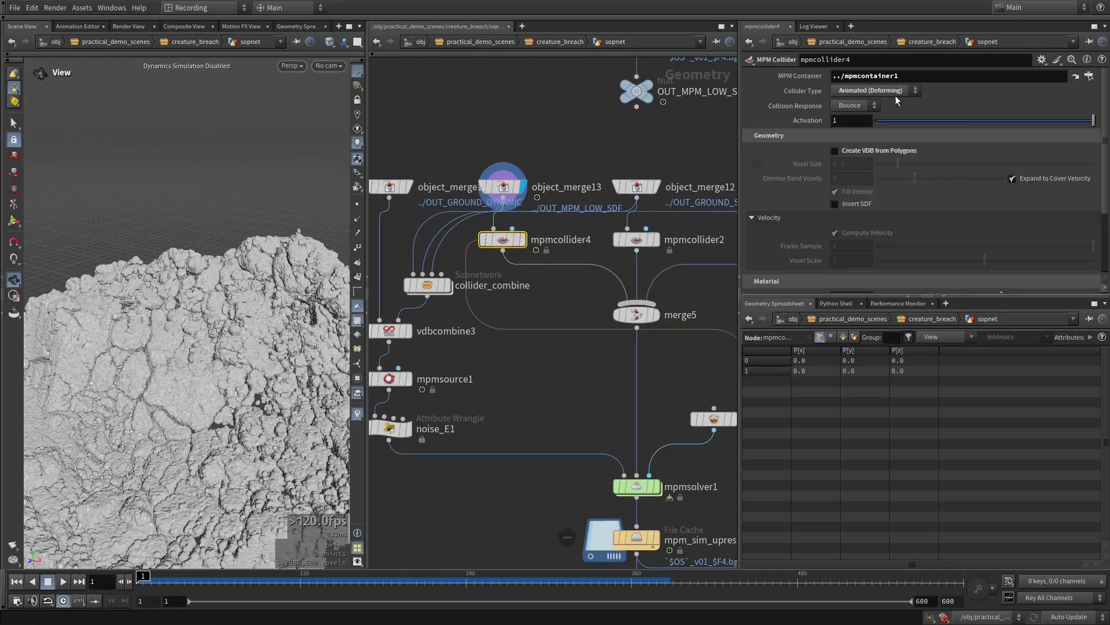
{"action": "middle_click_drag", "start_coordinate": [550, 399], "coordinate": [570, 344]}
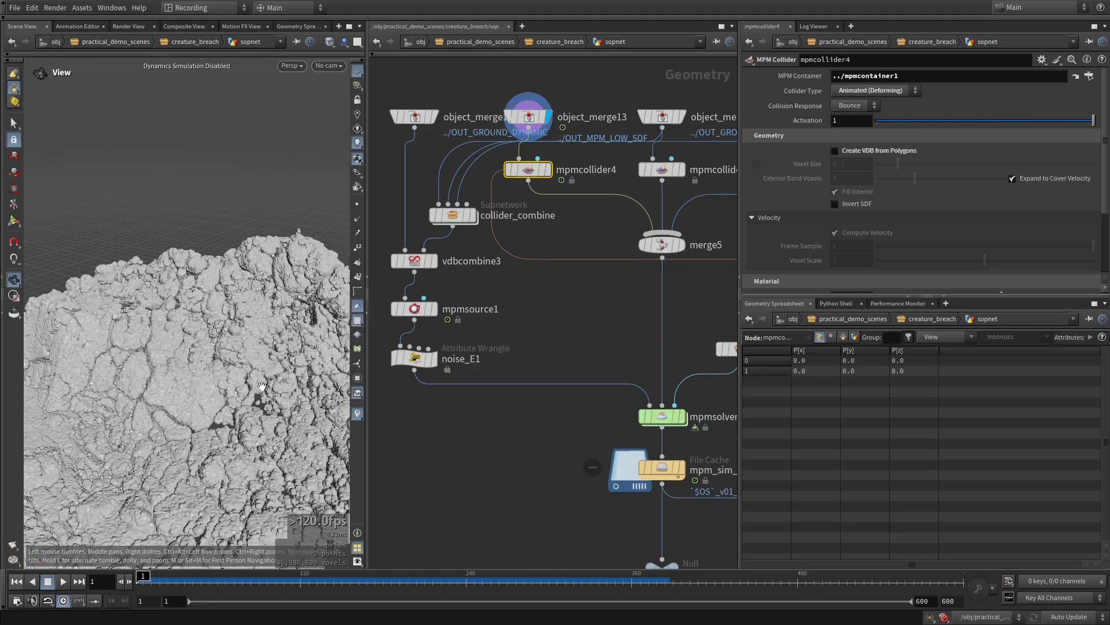
Step: Orbit around the rock collider surface and bring mpmcontainer1 and OUT_MPM_SIM into view
{"action": "middle_click_drag", "start_coordinate": [179, 427], "coordinate": [189, 418]}
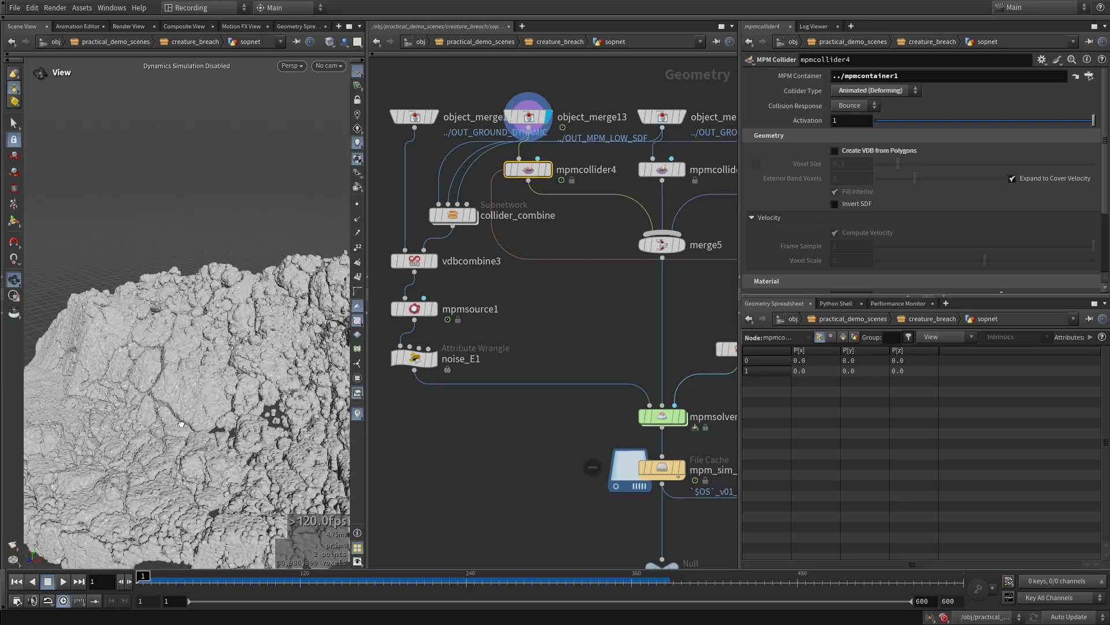
{"action": "middle_click_drag", "start_coordinate": [555, 347], "coordinate": [539, 365]}
{"action": "scroll", "coordinate": [920, 191], "scroll_direction": "down", "scroll_amount": 3}
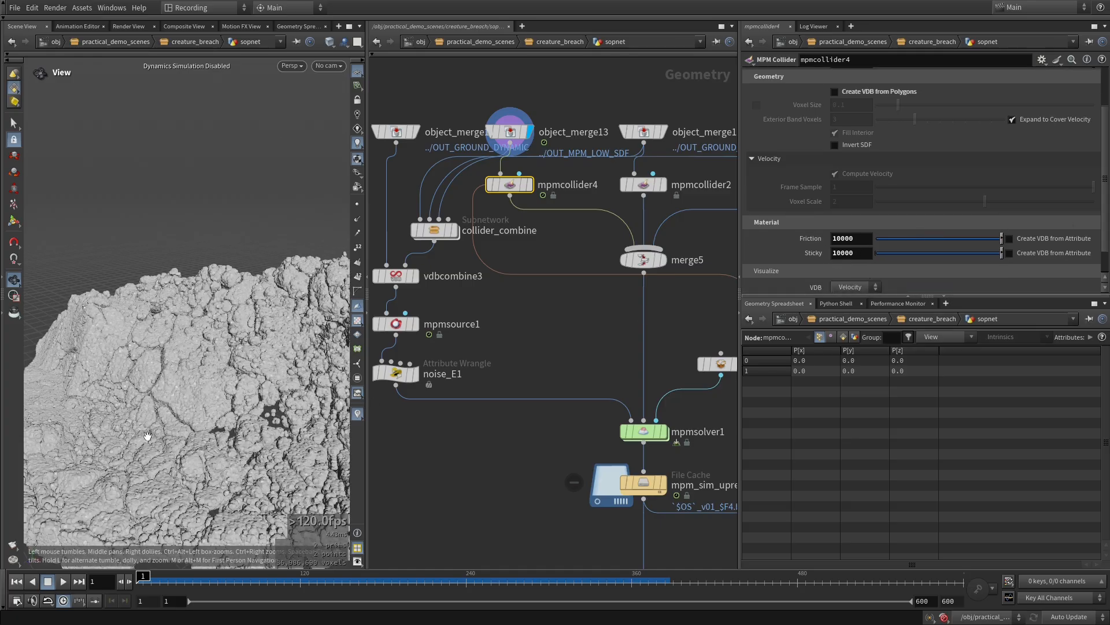
{"action": "scroll", "coordinate": [215, 328], "scroll_direction": "up", "scroll_amount": 8}
{"action": "left_click_drag", "start_coordinate": [215, 328], "coordinate": [159, 382]}
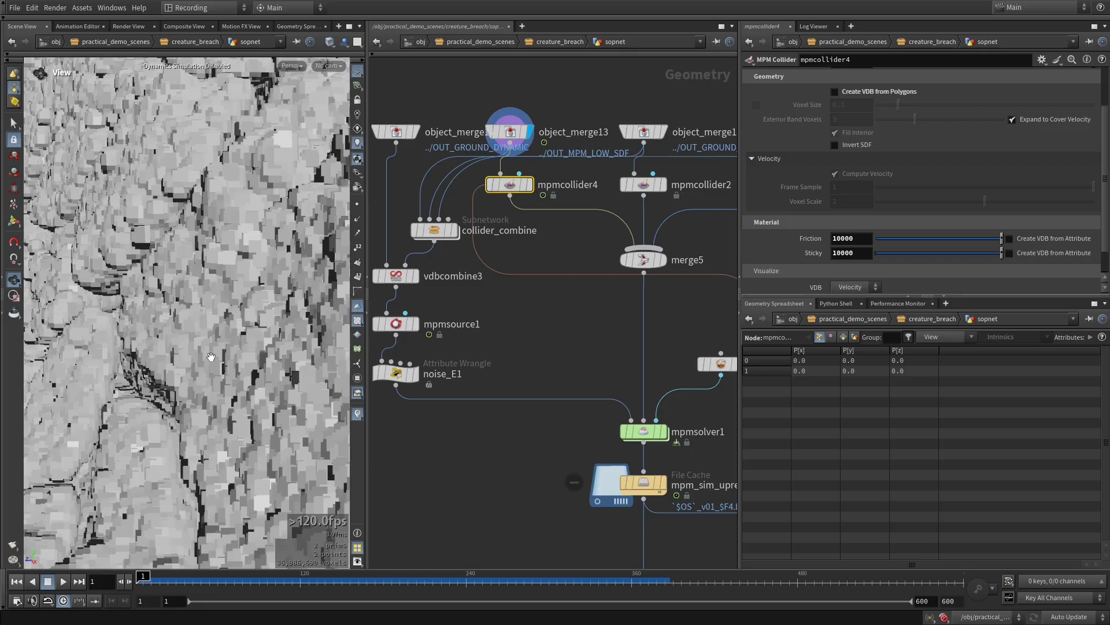
{"action": "mouse_move", "coordinate": [233, 358]}
{"action": "left_mouse_down"}
{"action": "mouse_move", "coordinate": [178, 388]}
{"action": "mouse_move", "coordinate": [201, 382]}
{"action": "mouse_move", "coordinate": [204, 347]}
{"action": "left_mouse_up"}
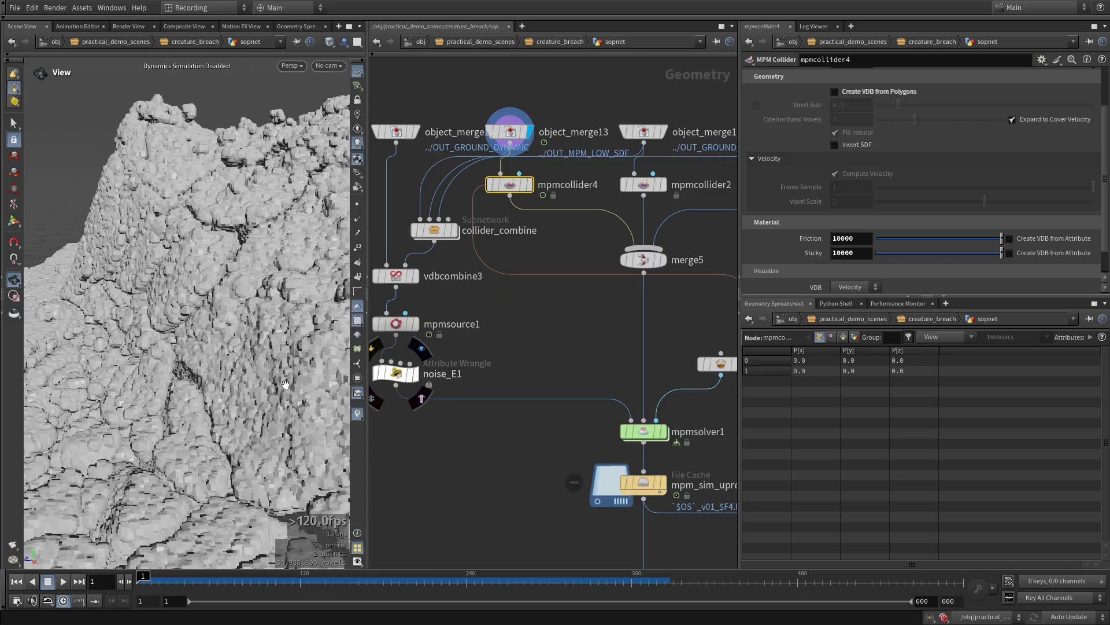
{"action": "middle_click_drag", "start_coordinate": [660, 452], "coordinate": [605, 379]}
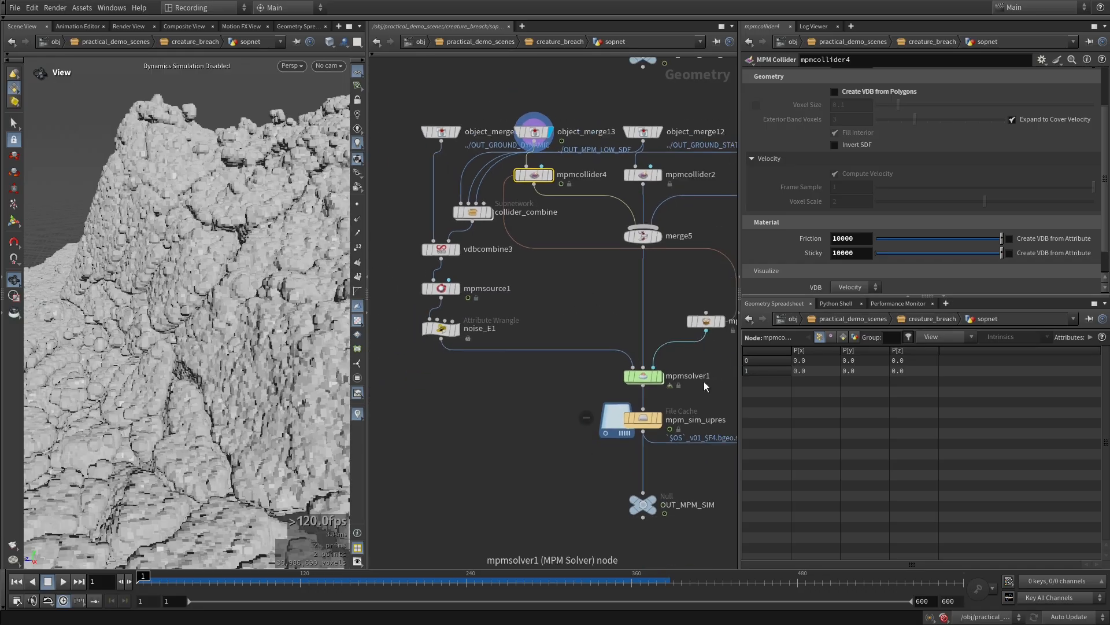
Step: Display the cached mpm_sim_upres particles in the viewport
{"action": "mouse_move", "coordinate": [625, 374]}
{"action": "middle_mouse_down"}
{"action": "mouse_move", "coordinate": [654, 371]}
{"action": "mouse_move", "coordinate": [613, 368]}
{"action": "middle_mouse_up"}
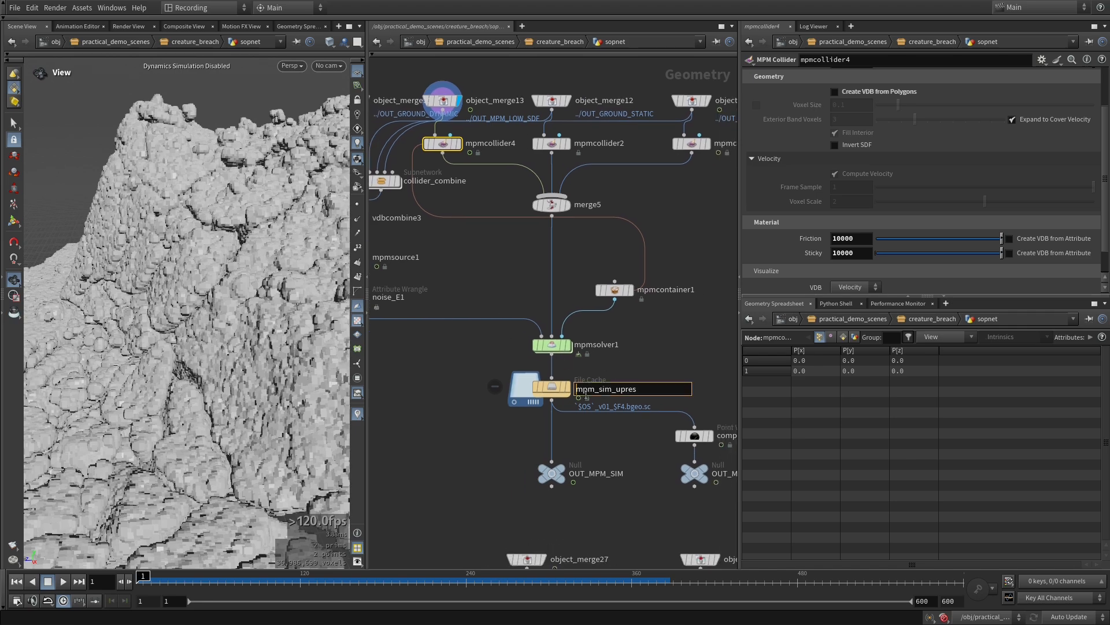
{"action": "left_click", "coordinate": [552, 388]}
{"action": "left_click_drag", "start_coordinate": [173, 364], "coordinate": [282, 380]}
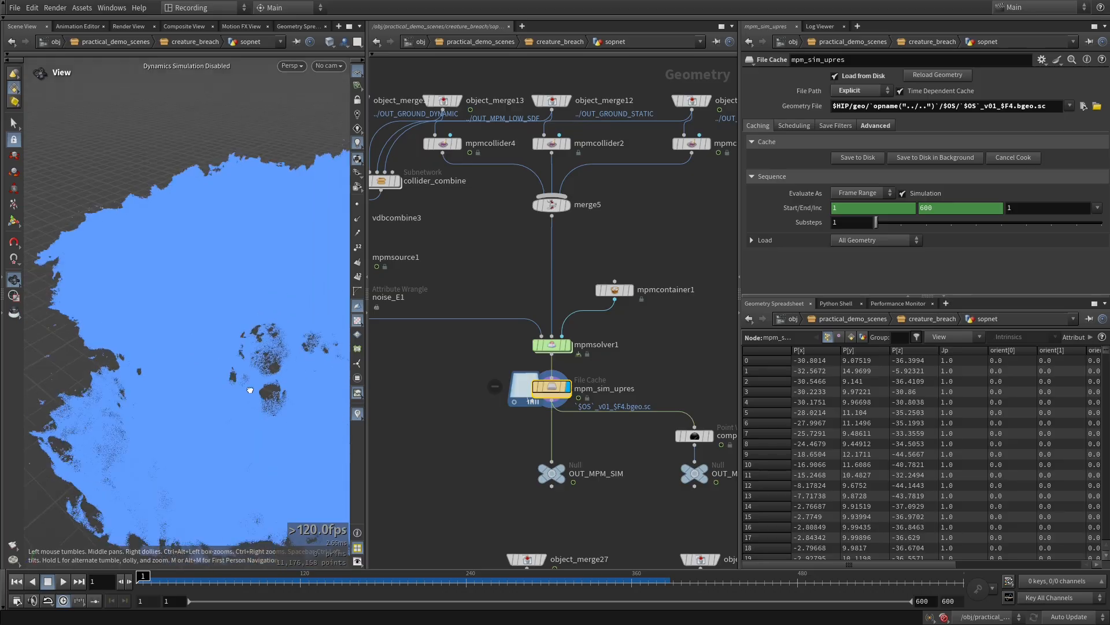
{"action": "scroll", "coordinate": [283, 379], "scroll_direction": "down", "scroll_amount": 3}
Step: Step the timeline through frame 85 to frame 276 and orbit to review the particle mass
{"action": "left_click", "coordinate": [252, 580]}
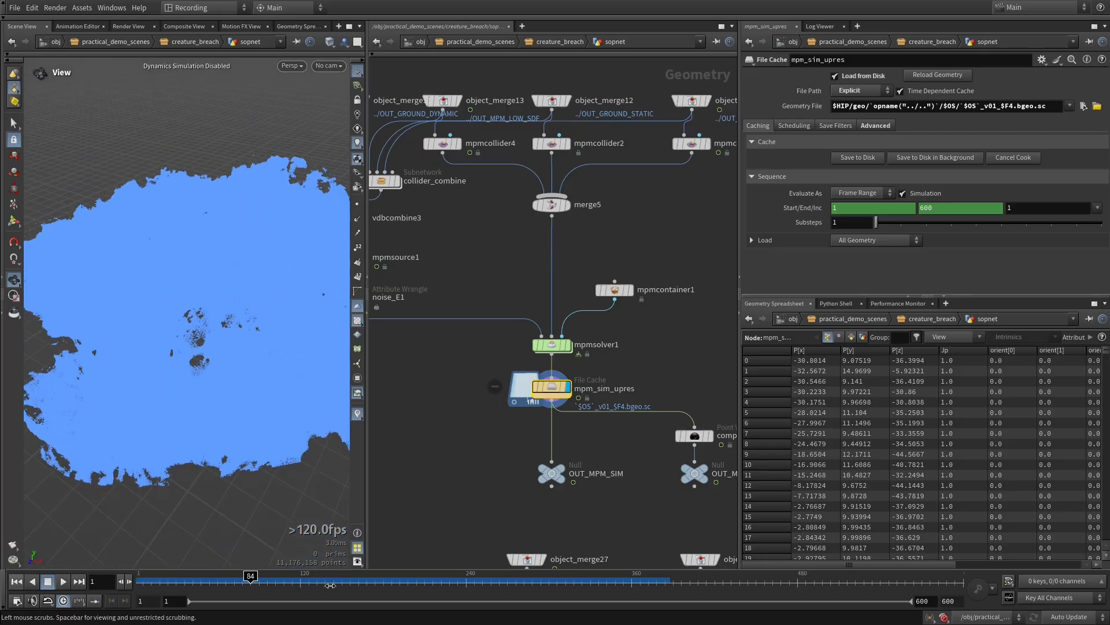
{"action": "left_click", "coordinate": [409, 579]}
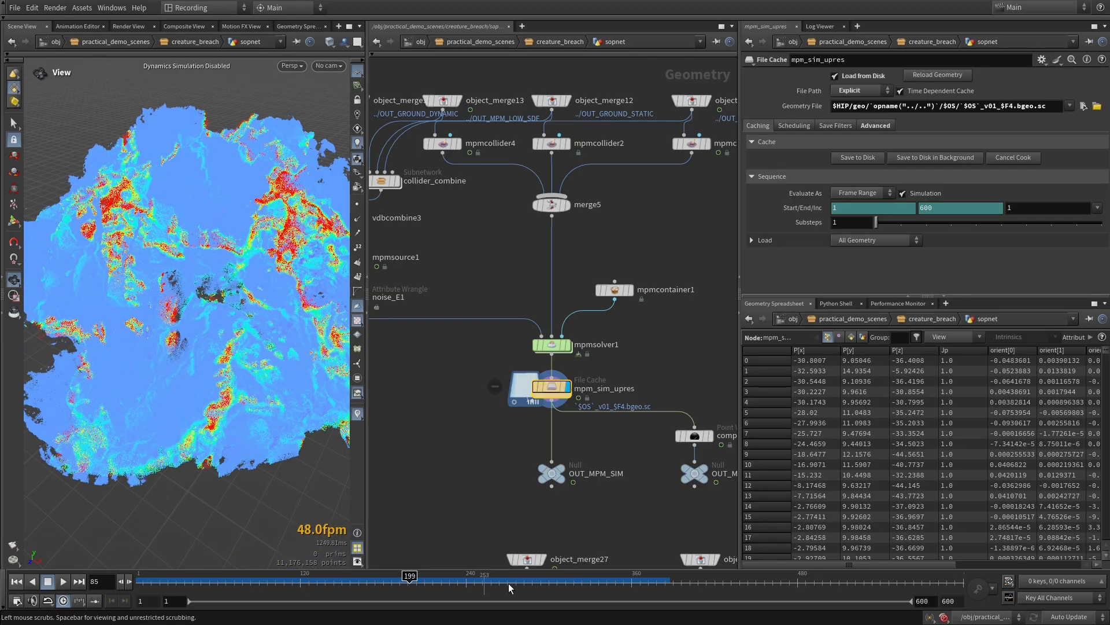
{"action": "left_click", "coordinate": [544, 580]}
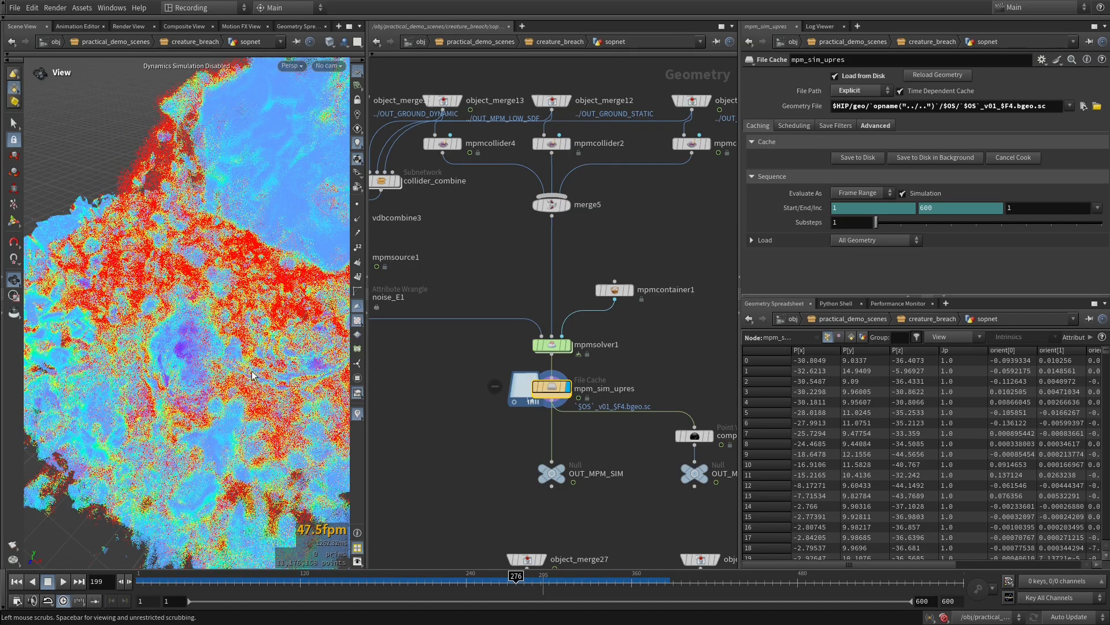
{"action": "scroll", "coordinate": [252, 376], "scroll_direction": "down", "scroll_amount": 3}
{"action": "scroll", "coordinate": [226, 375], "scroll_direction": "down", "scroll_amount": 3}
{"action": "scroll", "coordinate": [208, 375], "scroll_direction": "down", "scroll_amount": 2}
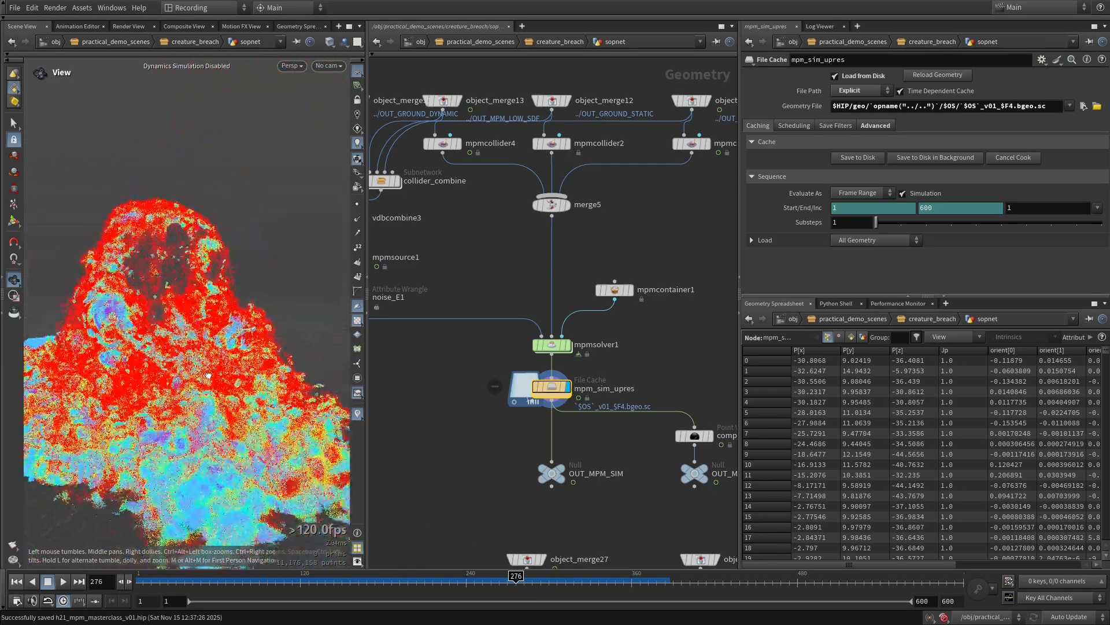
{"action": "left_click_drag", "start_coordinate": [208, 376], "coordinate": [316, 345]}
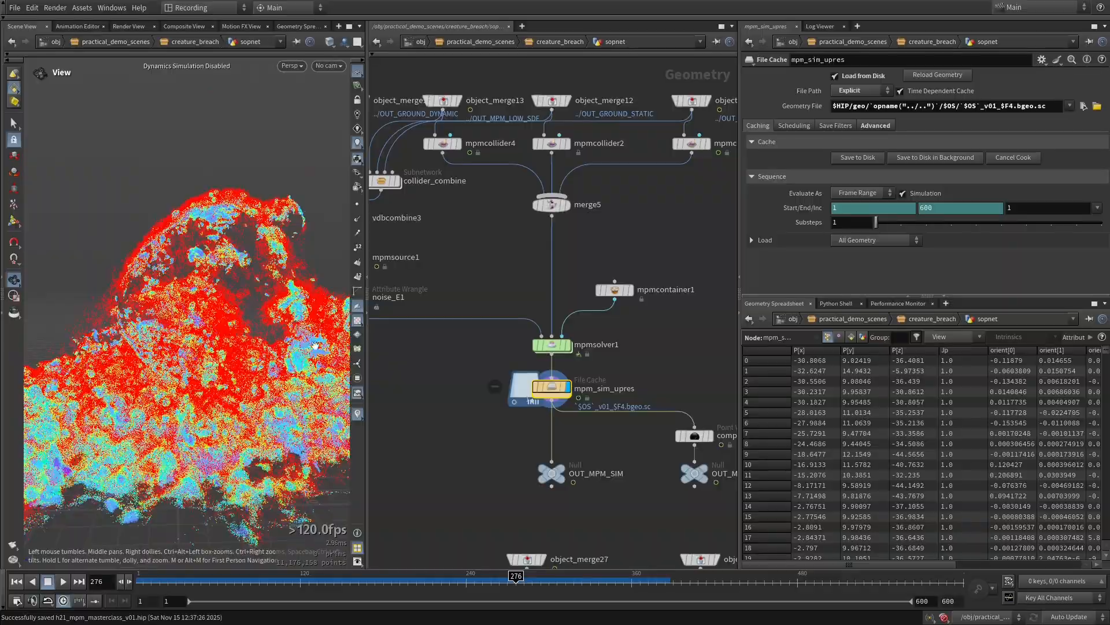
{"action": "left_click_drag", "start_coordinate": [317, 344], "coordinate": [230, 411]}
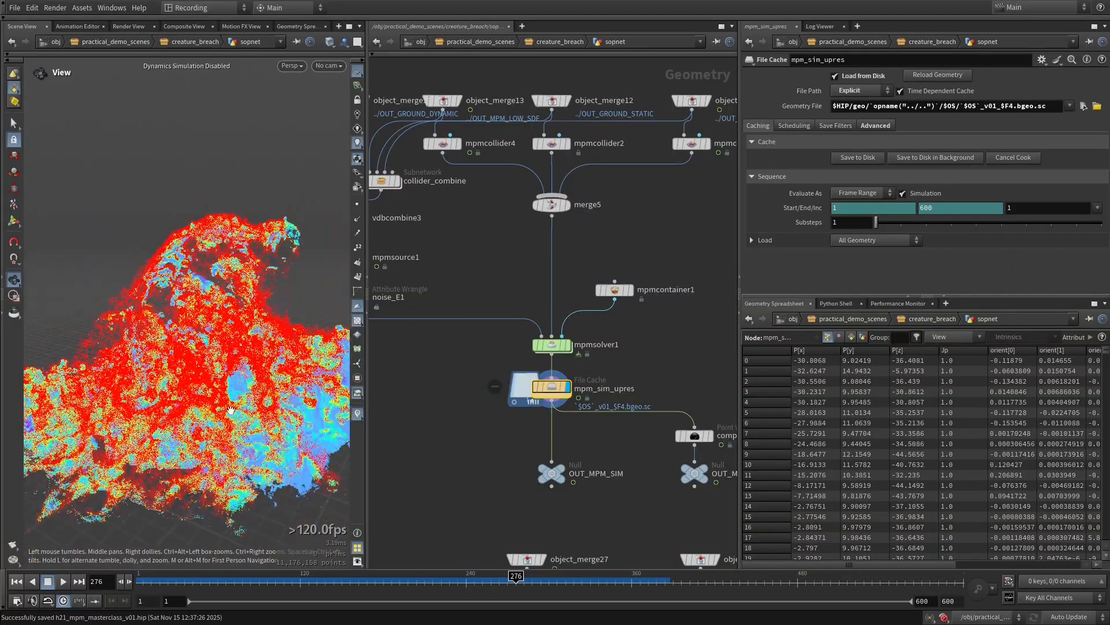
{"action": "scroll", "coordinate": [624, 433], "scroll_direction": "down", "scroll_amount": 3}
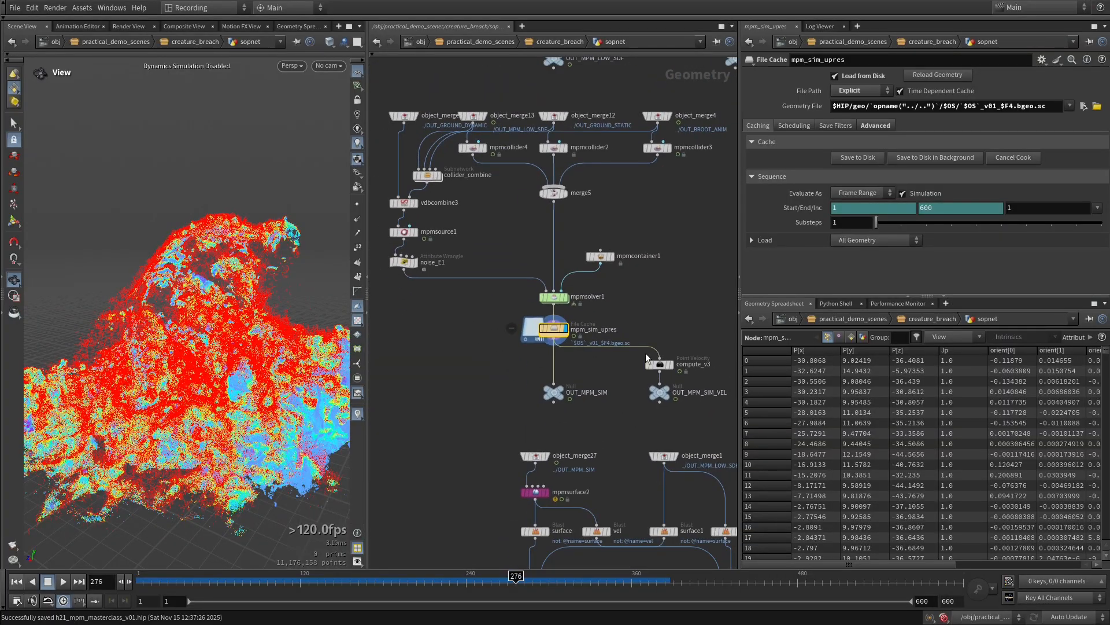
{"action": "scroll", "coordinate": [646, 353], "scroll_direction": "up", "scroll_amount": 4}
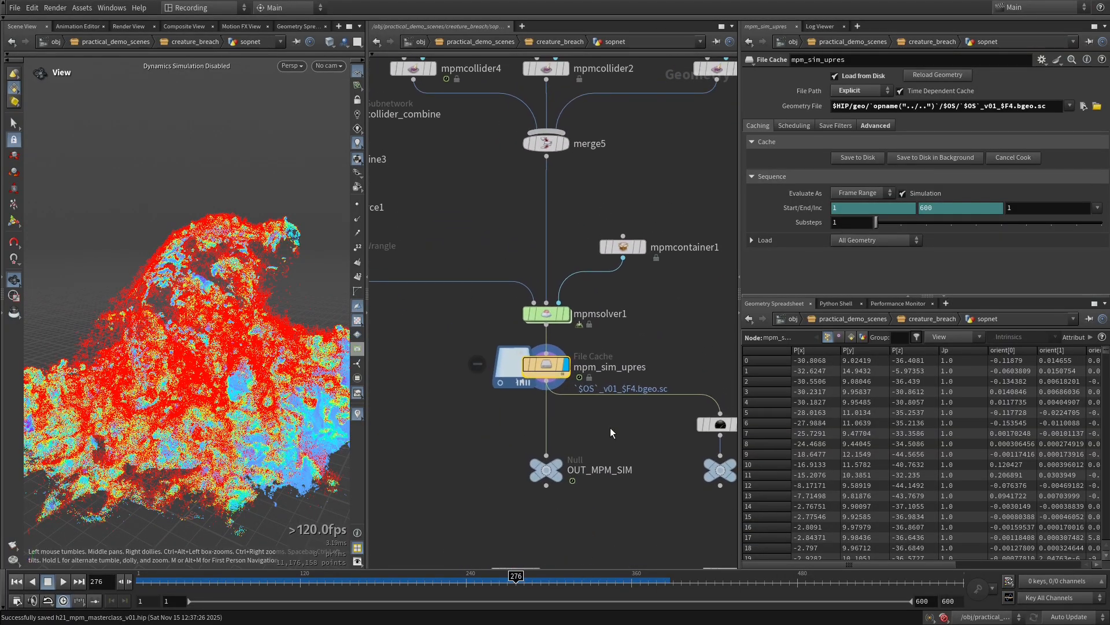
{"action": "scroll", "coordinate": [610, 427], "scroll_direction": "down", "scroll_amount": 3}
{"action": "scroll", "coordinate": [590, 404], "scroll_direction": "down", "scroll_amount": 2}
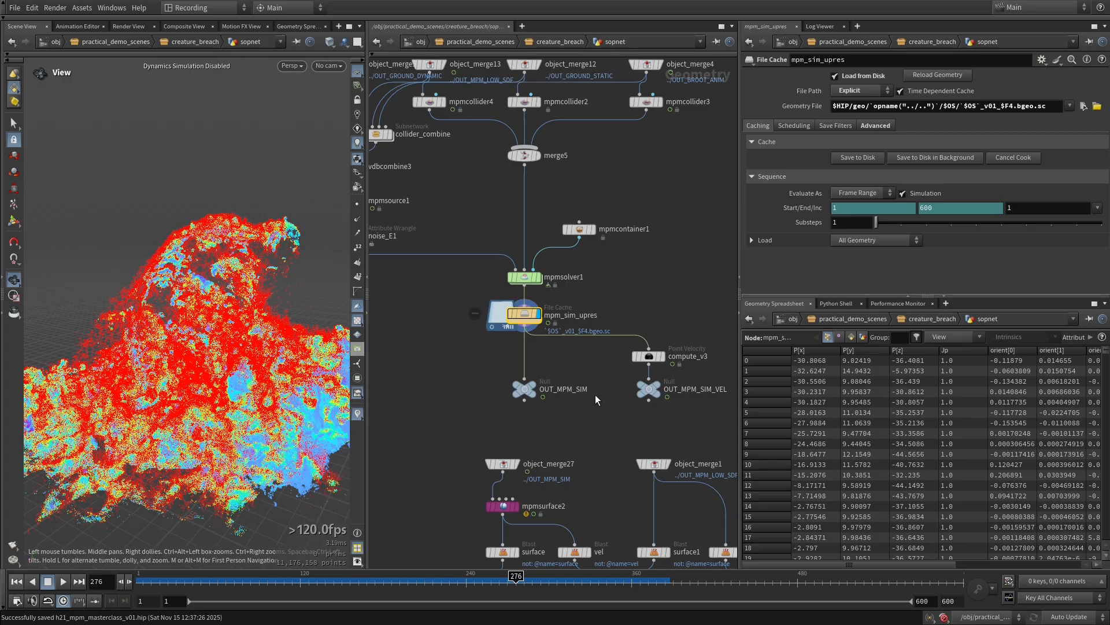
{"action": "left_click_drag", "start_coordinate": [293, 332], "coordinate": [229, 335]}
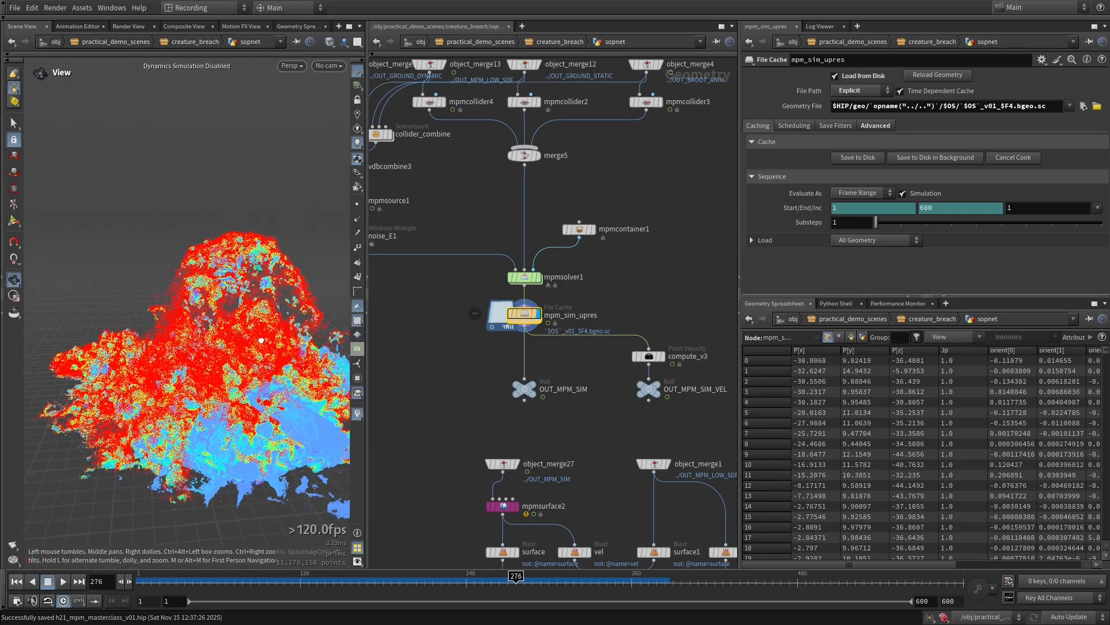
{"action": "scroll", "coordinate": [229, 335], "scroll_direction": "up", "scroll_amount": 3}
{"action": "scroll", "coordinate": [243, 322], "scroll_direction": "up", "scroll_amount": 4}
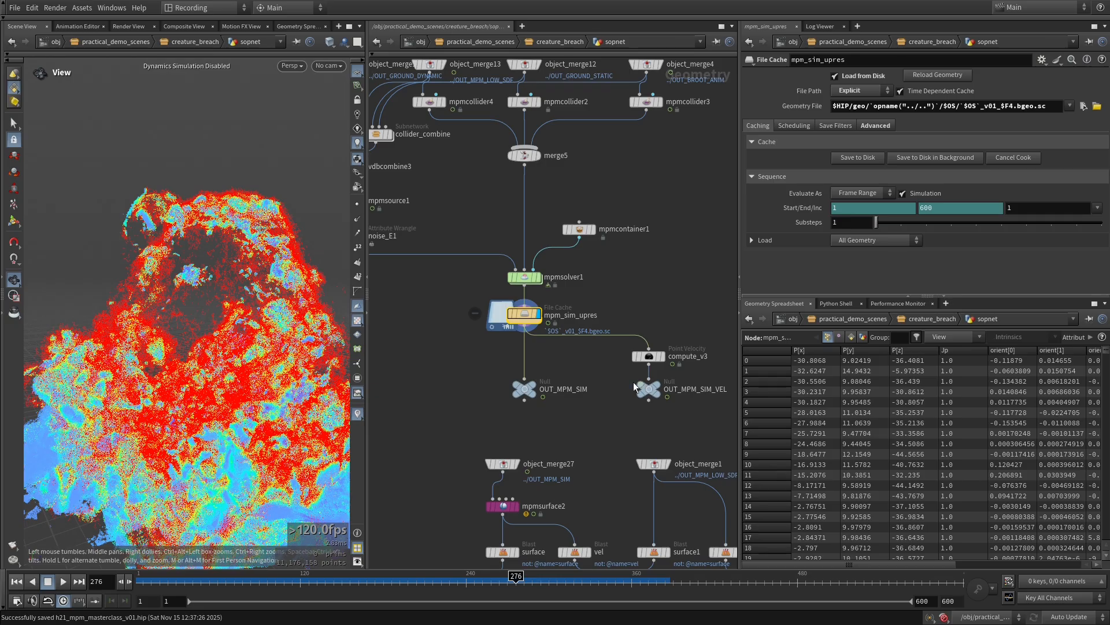
{"action": "middle_click_drag", "start_coordinate": [622, 423], "coordinate": [600, 323]}
{"action": "scroll", "coordinate": [593, 320], "scroll_direction": "down", "scroll_amount": 4}
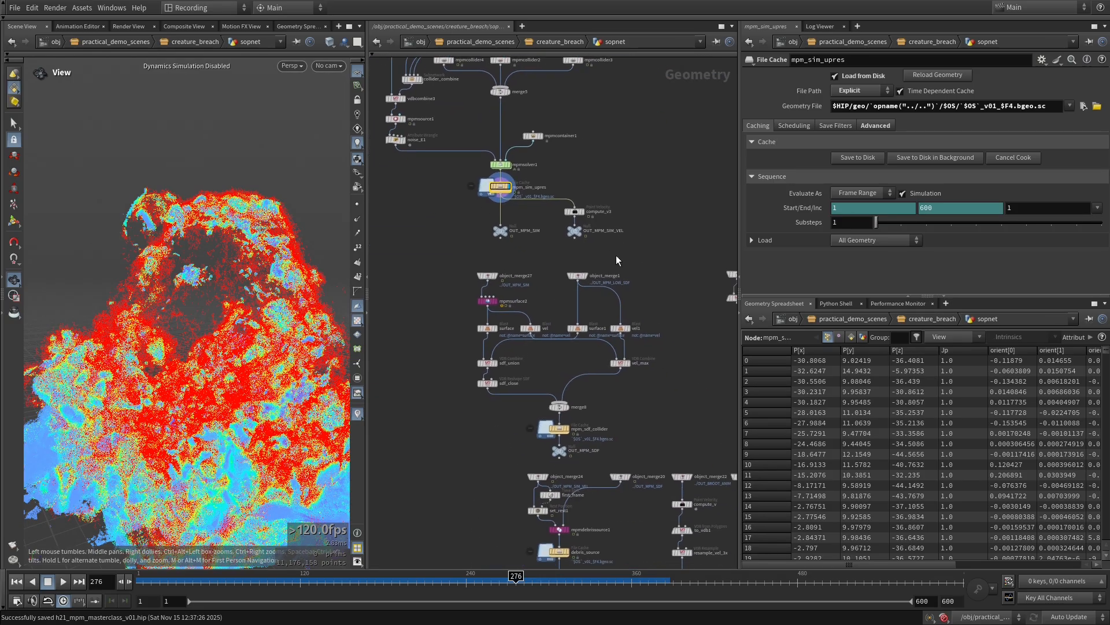
{"action": "scroll", "coordinate": [631, 271], "scroll_direction": "down", "scroll_amount": 5}
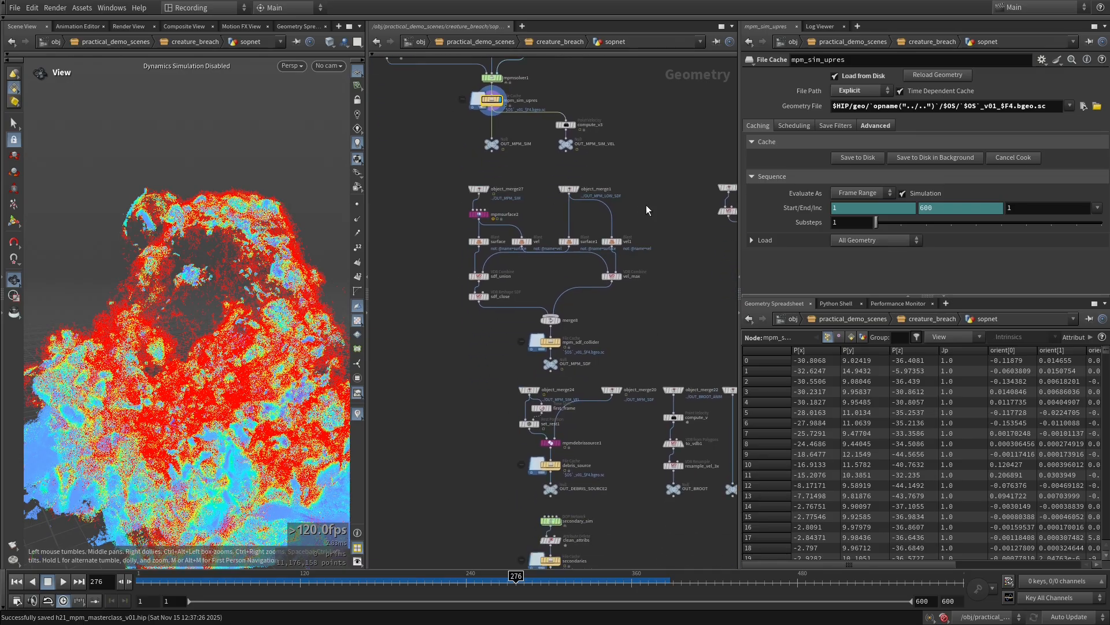
{"action": "middle_click_drag", "start_coordinate": [647, 303], "coordinate": [452, 334]}
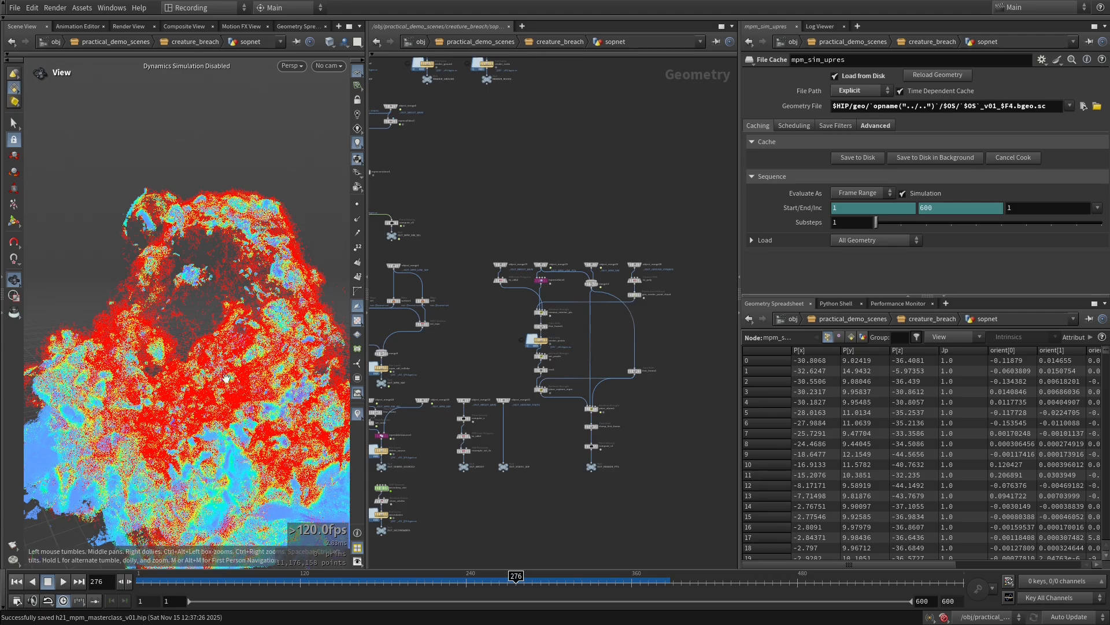
{"action": "scroll", "coordinate": [619, 328], "scroll_direction": "up", "scroll_amount": 4}
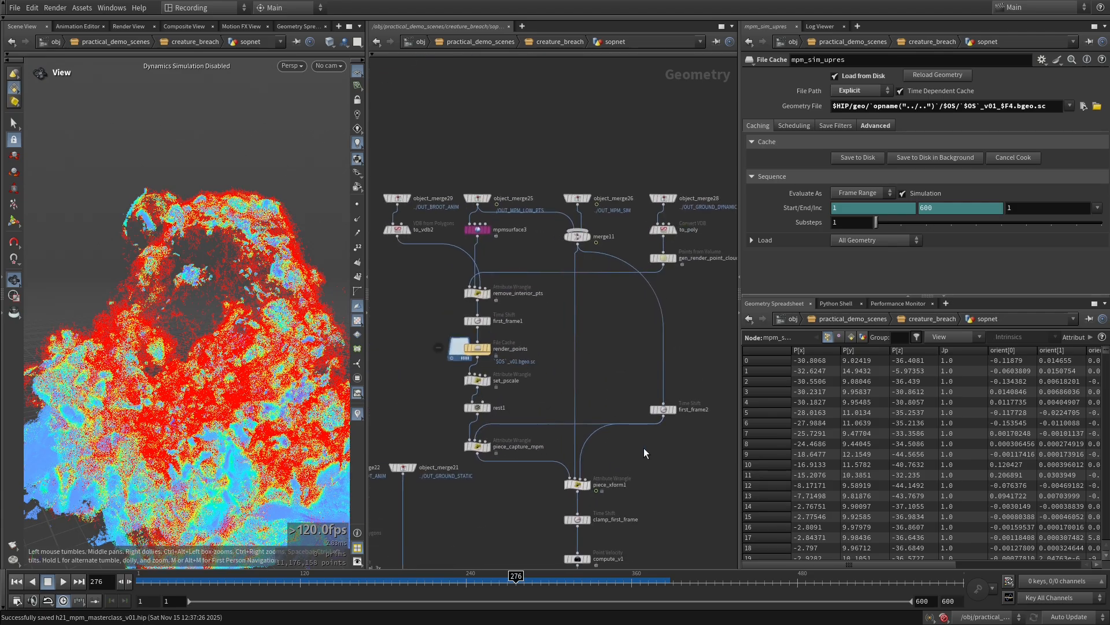
{"action": "scroll", "coordinate": [629, 368], "scroll_direction": "up", "scroll_amount": 2}
{"action": "scroll", "coordinate": [585, 295], "scroll_direction": "up", "scroll_amount": 2}
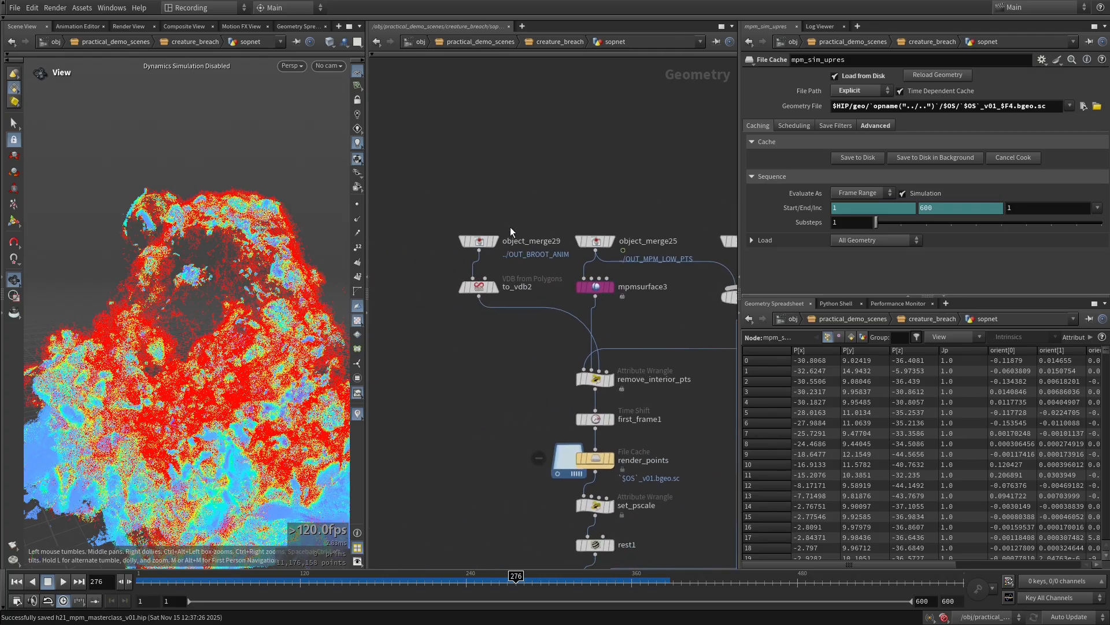
Step: Display object_merge29, then object_merge25's low-res points, then the meshed mpmsurface3 surface
{"action": "left_click", "coordinate": [497, 241]}
{"action": "mouse_move", "coordinate": [674, 312]}
{"action": "middle_mouse_down"}
{"action": "mouse_move", "coordinate": [629, 281]}
{"action": "mouse_move", "coordinate": [668, 317]}
{"action": "middle_mouse_up"}
{"action": "left_click", "coordinate": [497, 245]}
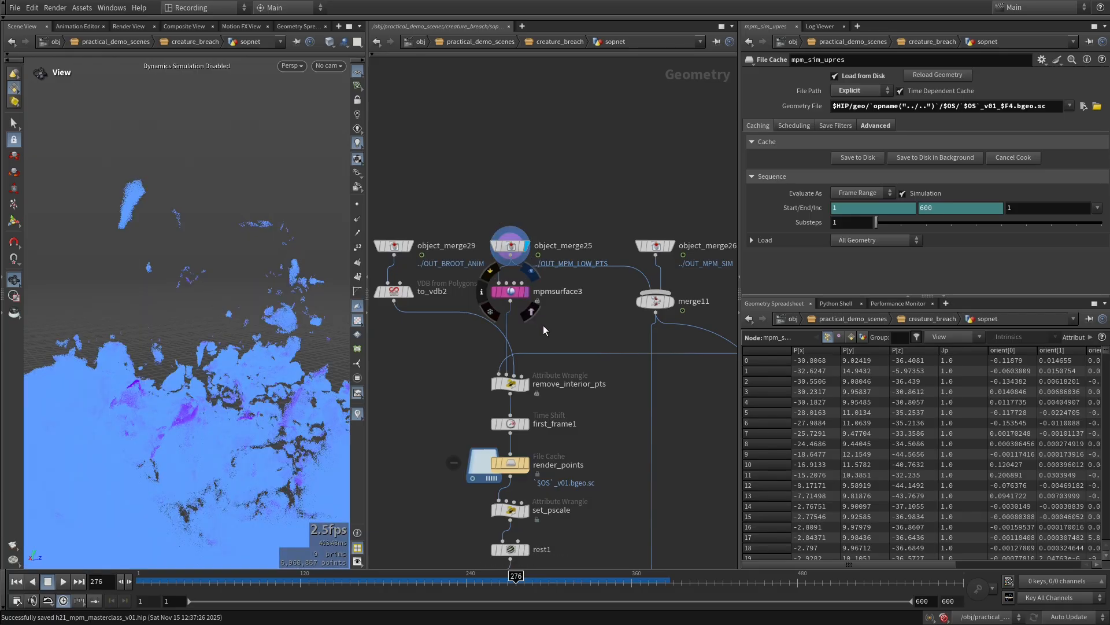
{"action": "left_click", "coordinate": [527, 306]}
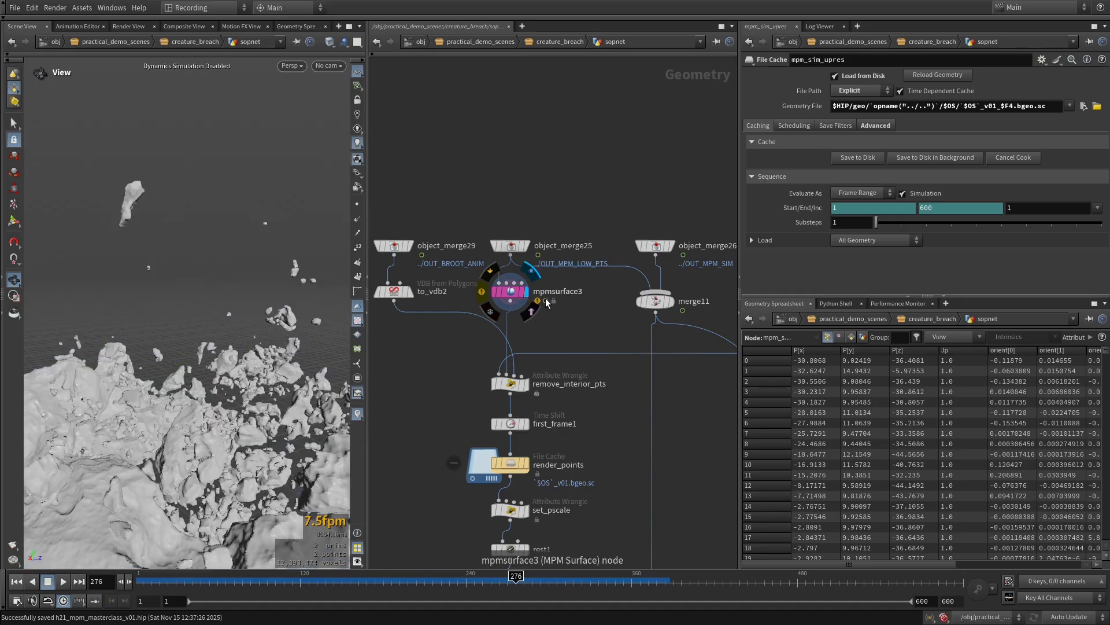
Step: Show mpmsurface3's surfacing settings (dilate 1, smooth 1, erode 4) and save the scene
{"action": "left_click", "coordinate": [521, 295]}
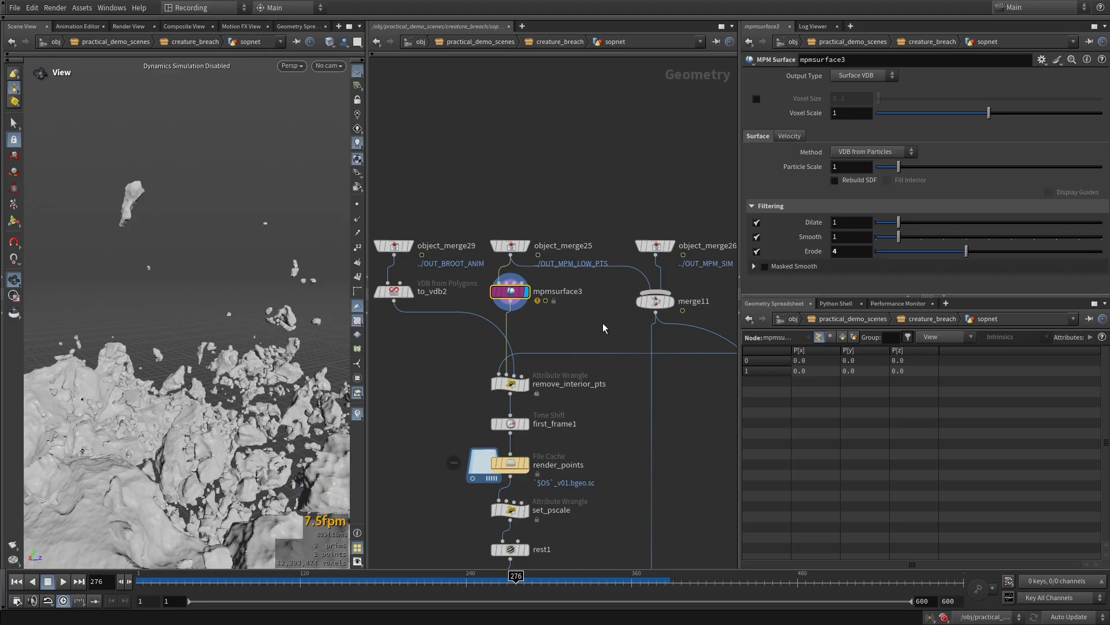
{"action": "key", "text": "ctrl+s"}
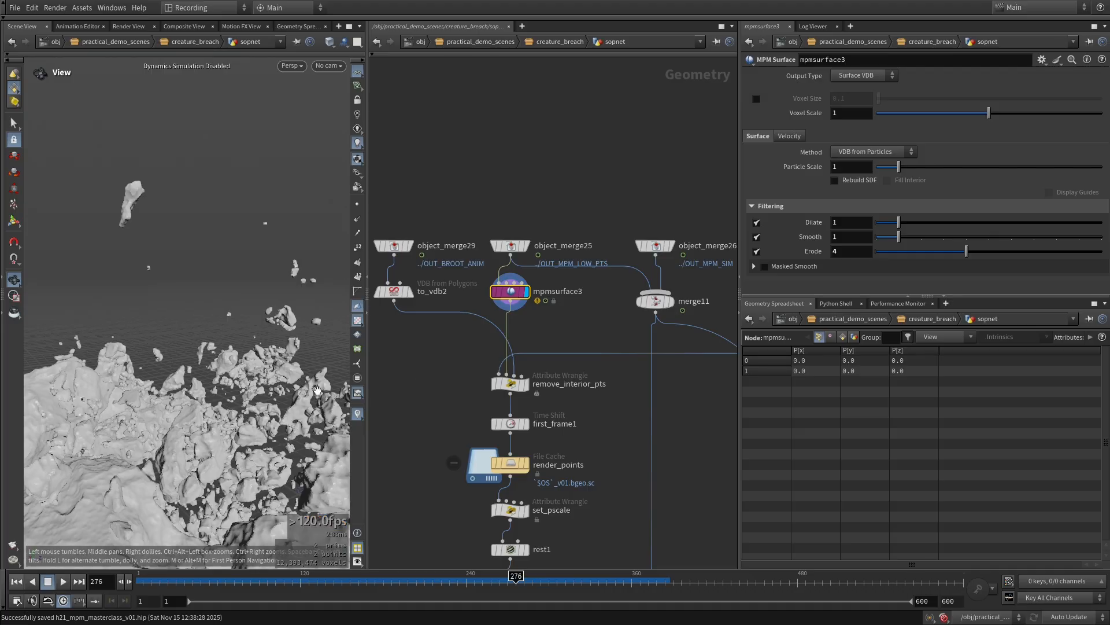
{"action": "scroll", "coordinate": [548, 326], "scroll_direction": "down", "scroll_amount": 2}
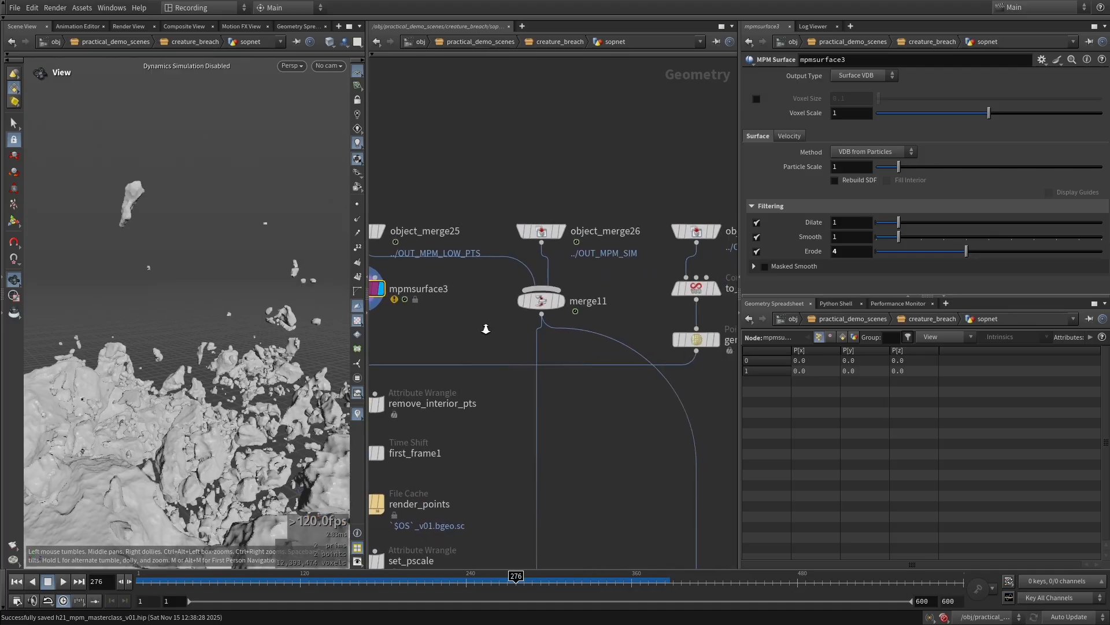
{"action": "scroll", "coordinate": [607, 347], "scroll_direction": "up", "scroll_amount": 2}
Step: Display the to_poly ground polygons and show its settings
{"action": "mouse_move", "coordinate": [659, 351]}
{"action": "middle_mouse_down"}
{"action": "mouse_move", "coordinate": [640, 368]}
{"action": "mouse_move", "coordinate": [570, 375]}
{"action": "middle_mouse_up"}
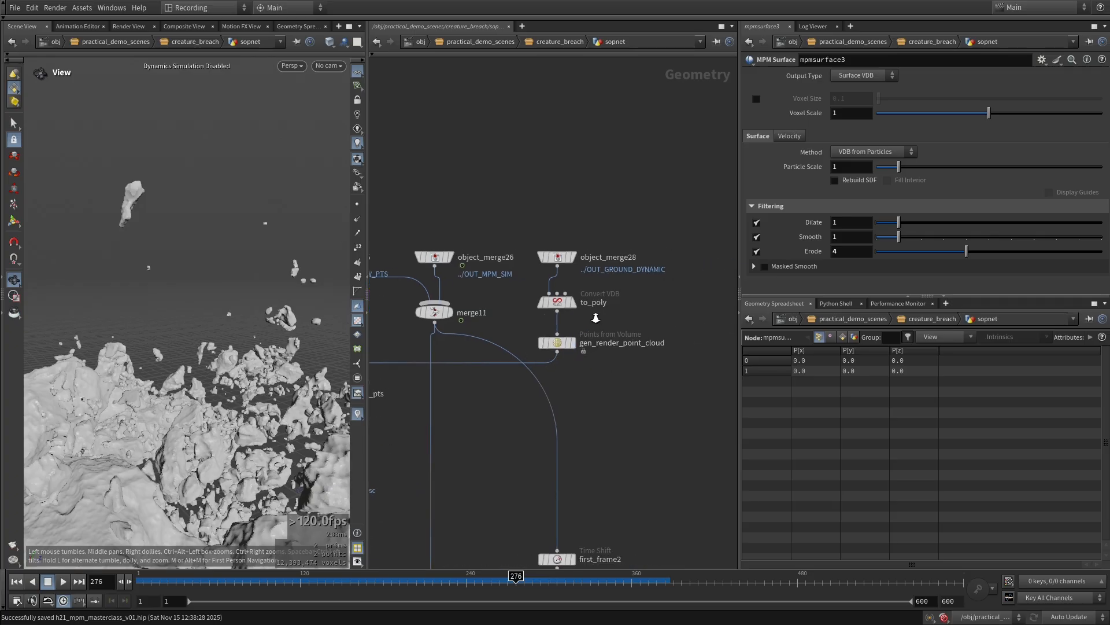
{"action": "scroll", "coordinate": [572, 321], "scroll_direction": "up", "scroll_amount": 3}
{"action": "left_click", "coordinate": [563, 296]}
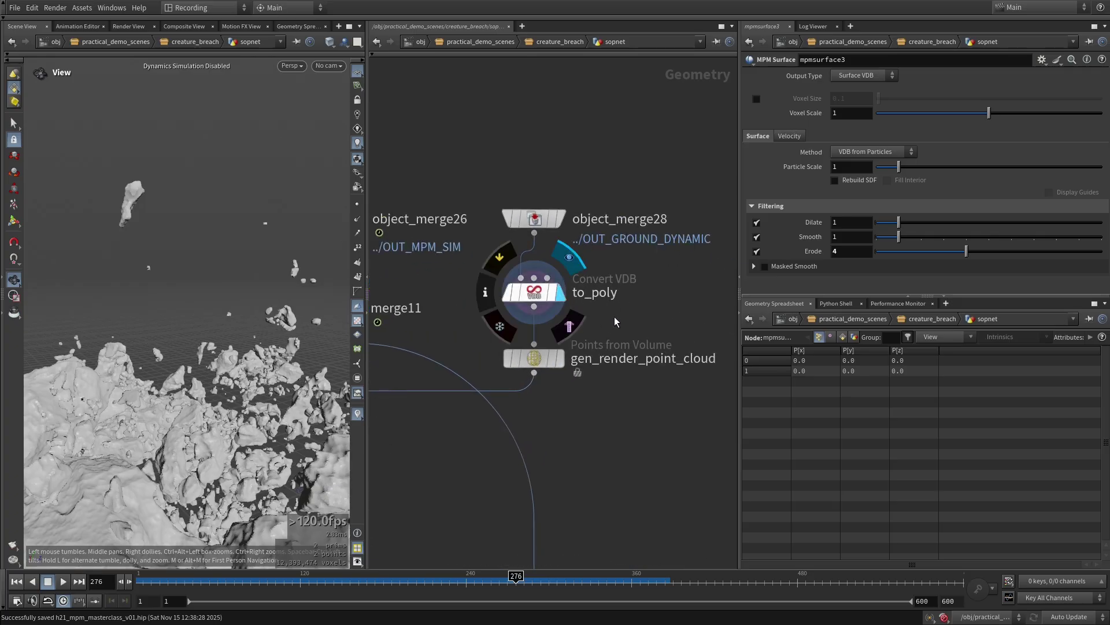
{"action": "left_click", "coordinate": [564, 296]}
{"action": "scroll", "coordinate": [304, 348], "scroll_direction": "down", "scroll_amount": 4}
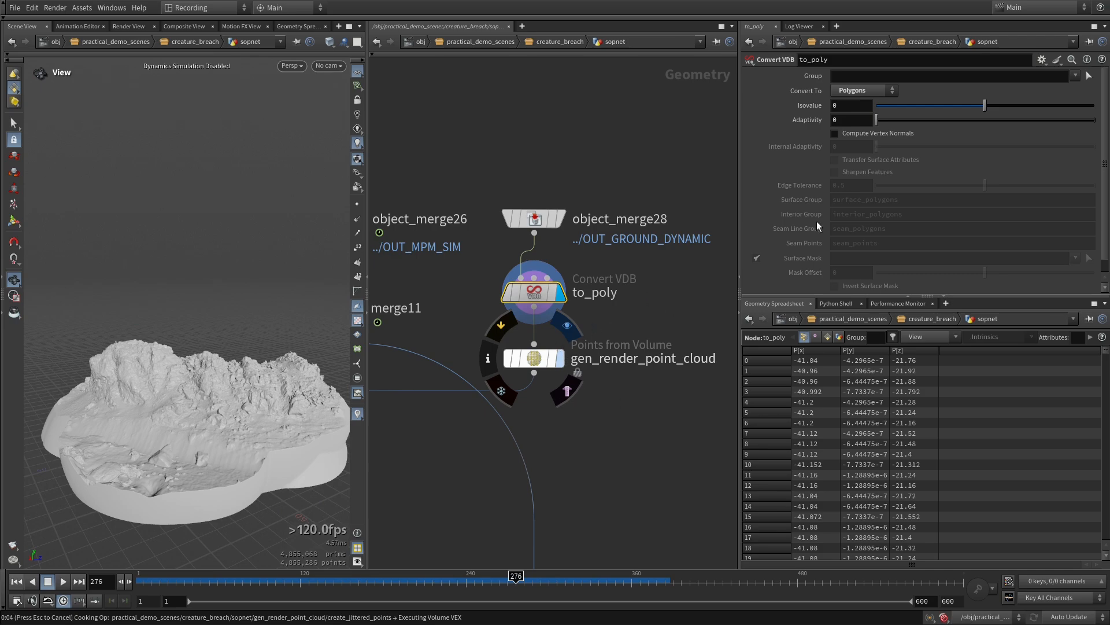
Step: Display gen_render_point_cloud, check its info, and reveal the 0.0452-times-multiplier point separation expression
{"action": "left_click", "coordinate": [568, 397]}
{"action": "middle_click", "coordinate": [545, 360]}
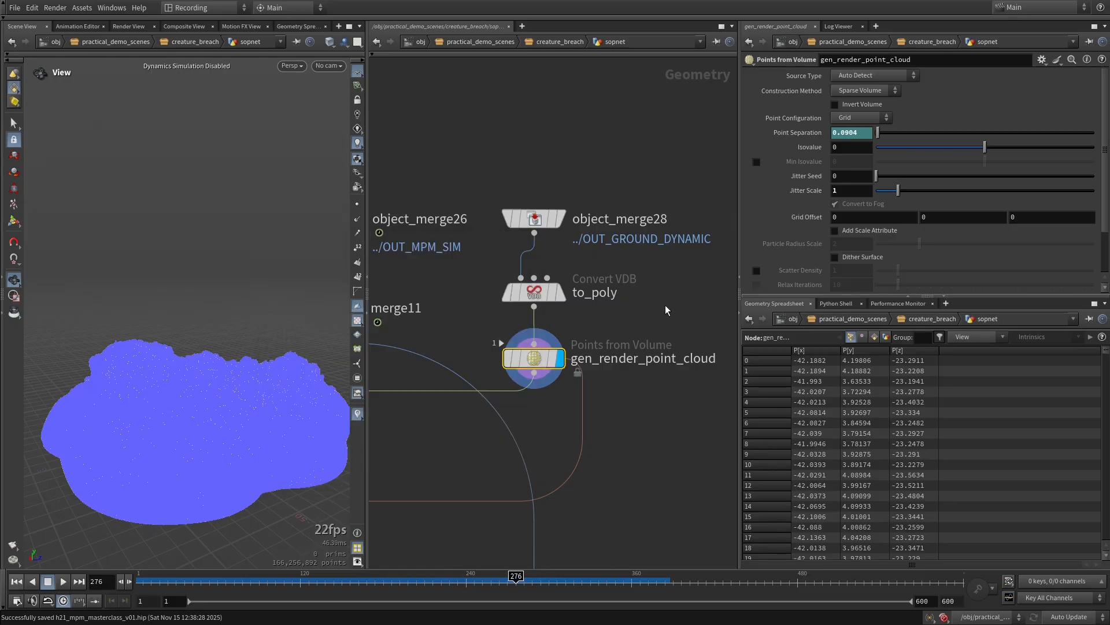
{"action": "left_click", "coordinate": [835, 133]}
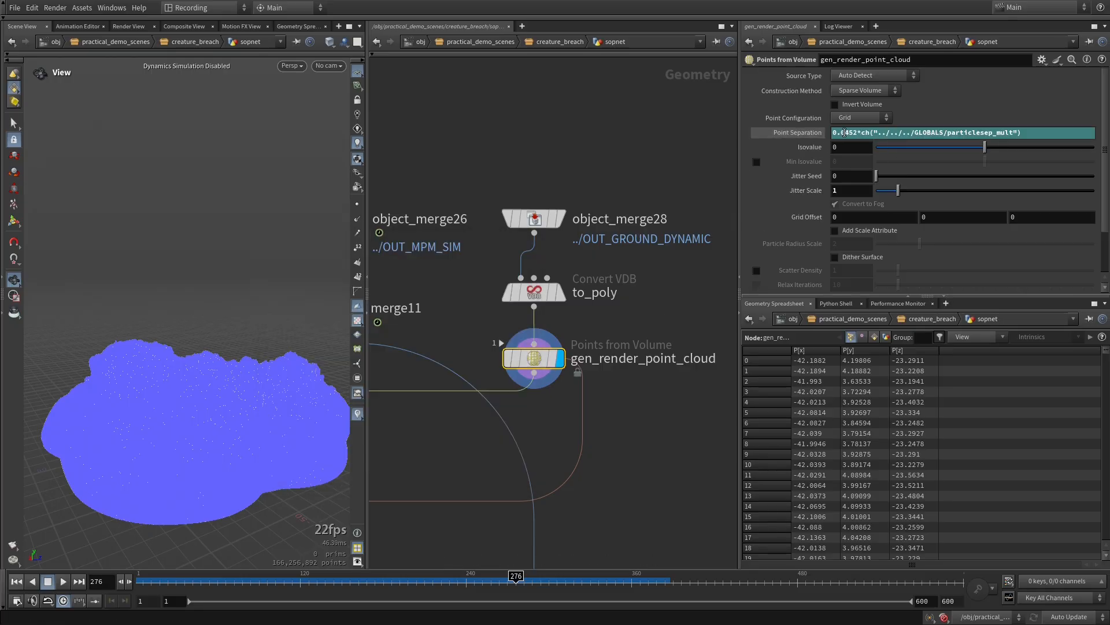
{"action": "left_click_drag", "start_coordinate": [850, 132], "coordinate": [835, 135]}
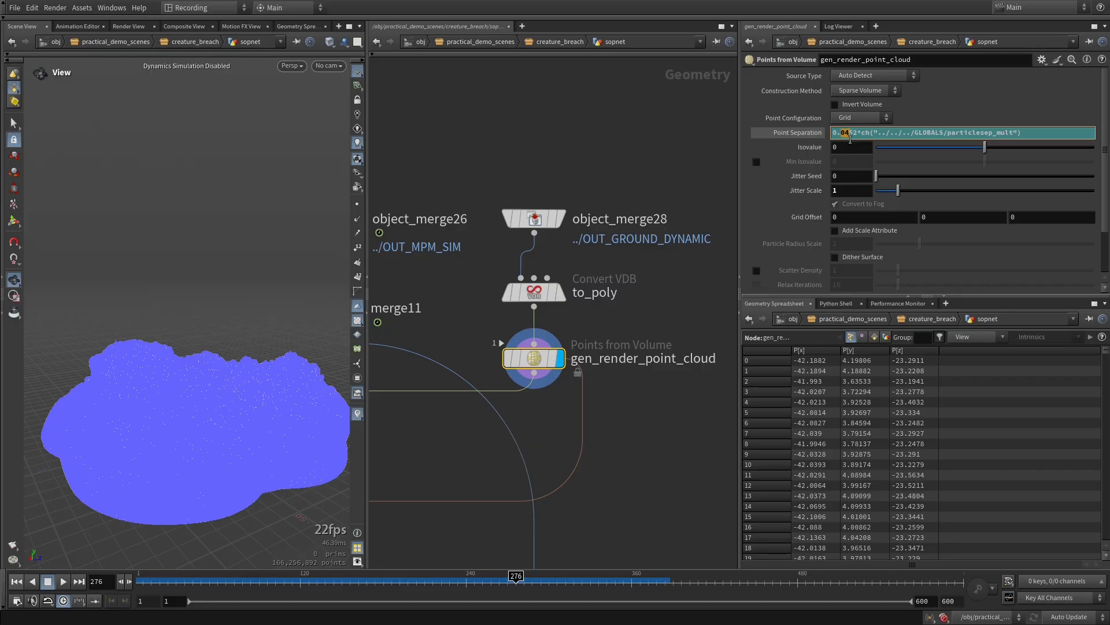
{"action": "scroll", "coordinate": [595, 385], "scroll_direction": "down", "scroll_amount": 2}
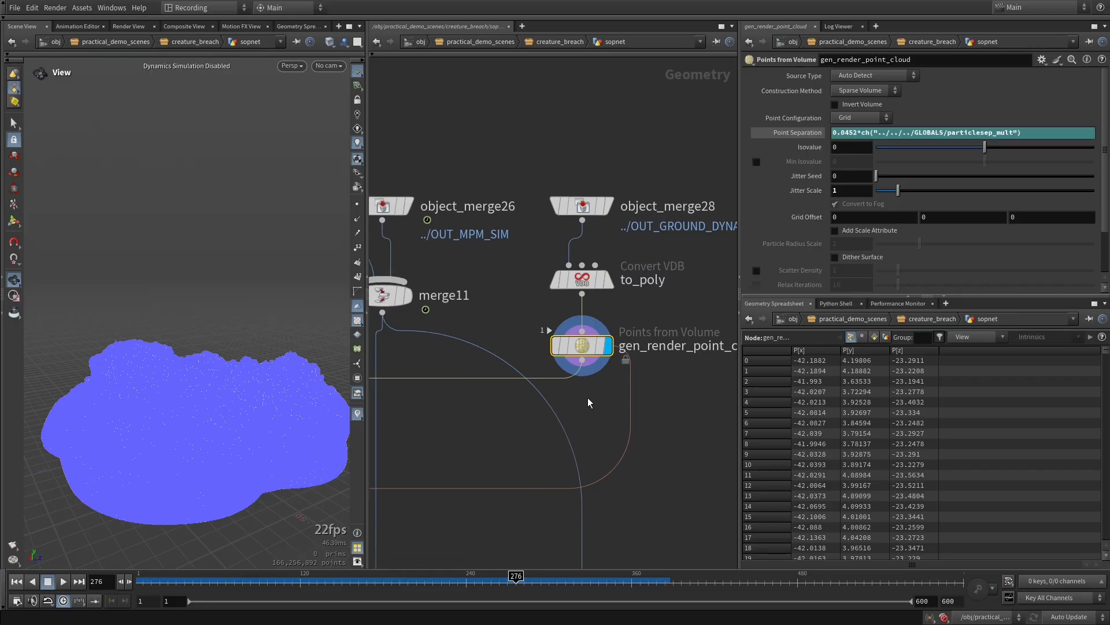
{"action": "scroll", "coordinate": [589, 404], "scroll_direction": "down", "scroll_amount": 2}
{"action": "scroll", "coordinate": [584, 425], "scroll_direction": "down", "scroll_amount": 3}
{"action": "scroll", "coordinate": [583, 426], "scroll_direction": "up", "scroll_amount": 2}
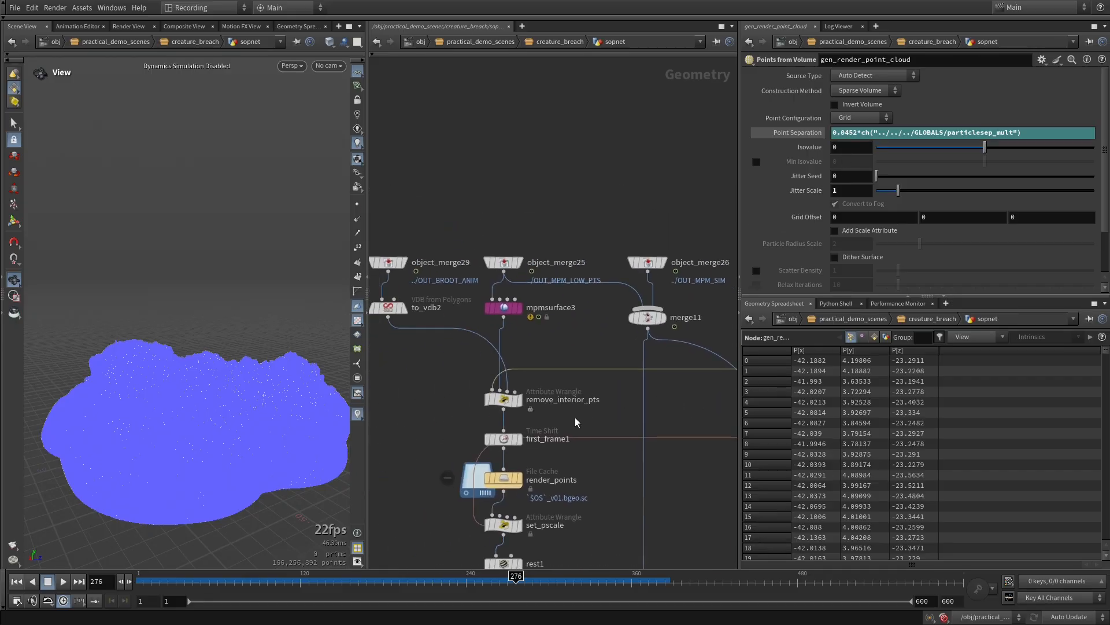
{"action": "scroll", "coordinate": [521, 364], "scroll_direction": "up", "scroll_amount": 2}
{"action": "scroll", "coordinate": [510, 347], "scroll_direction": "up", "scroll_amount": 2}
{"action": "scroll", "coordinate": [512, 351], "scroll_direction": "up", "scroll_amount": 2}
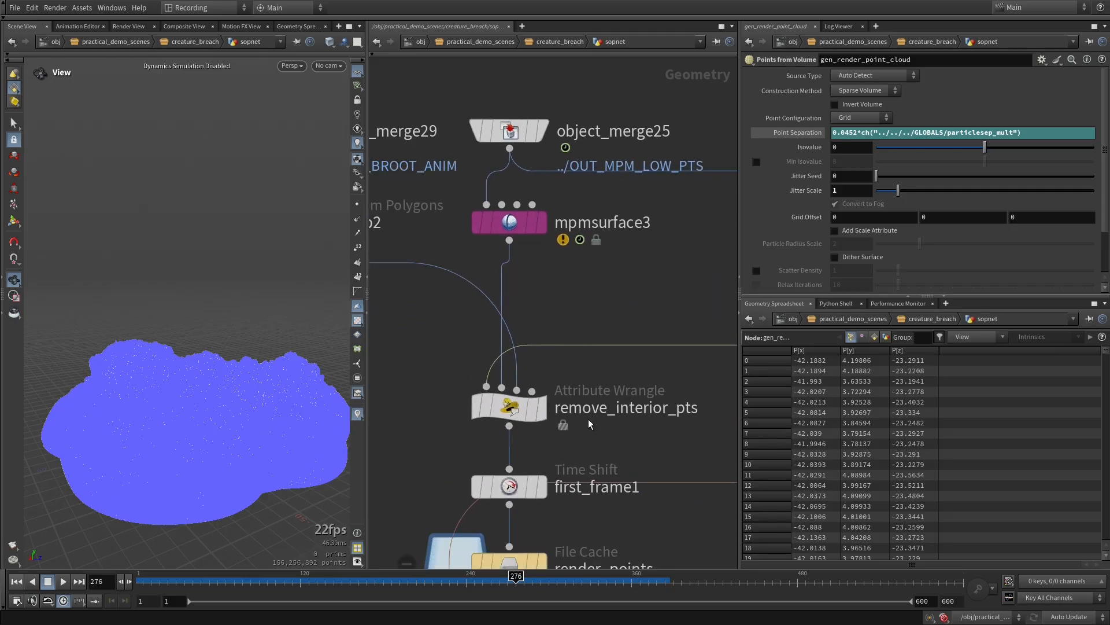
{"action": "scroll", "coordinate": [521, 364], "scroll_direction": "up", "scroll_amount": 1}
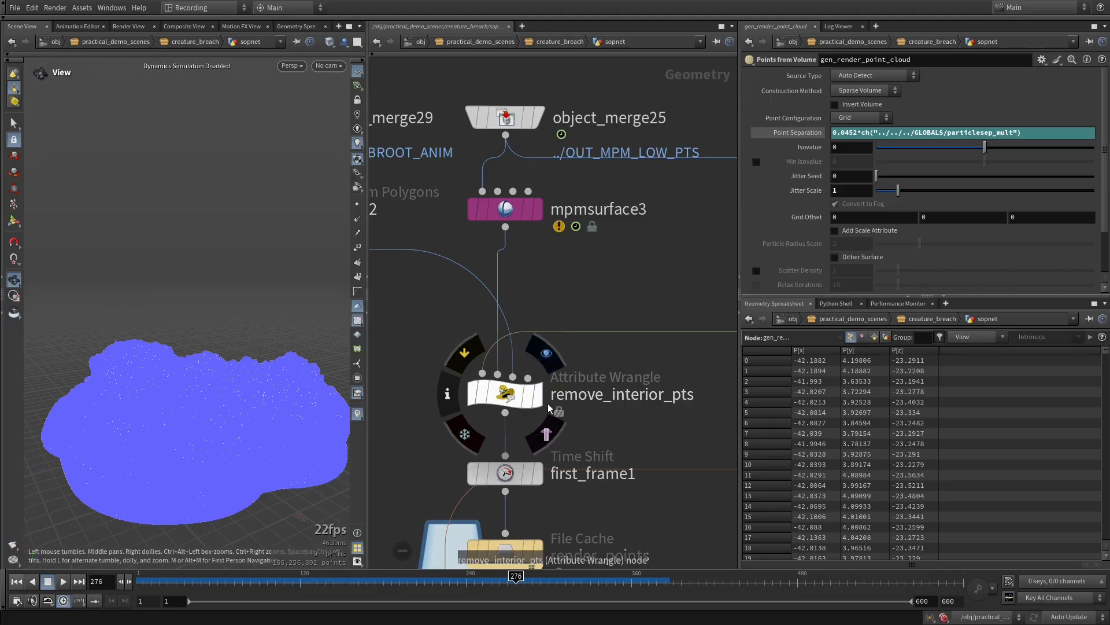
{"action": "mouse_move", "coordinate": [510, 407]}
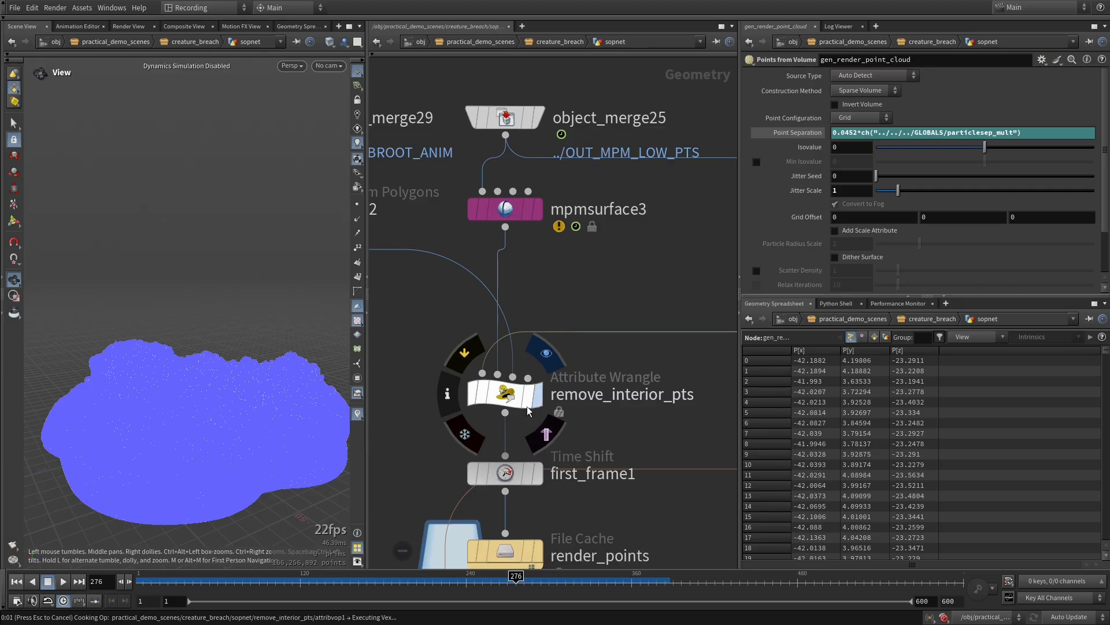
Step: Display remove_interior_pts and check its info shows 88,820,995 points
{"action": "key", "text": "r"}
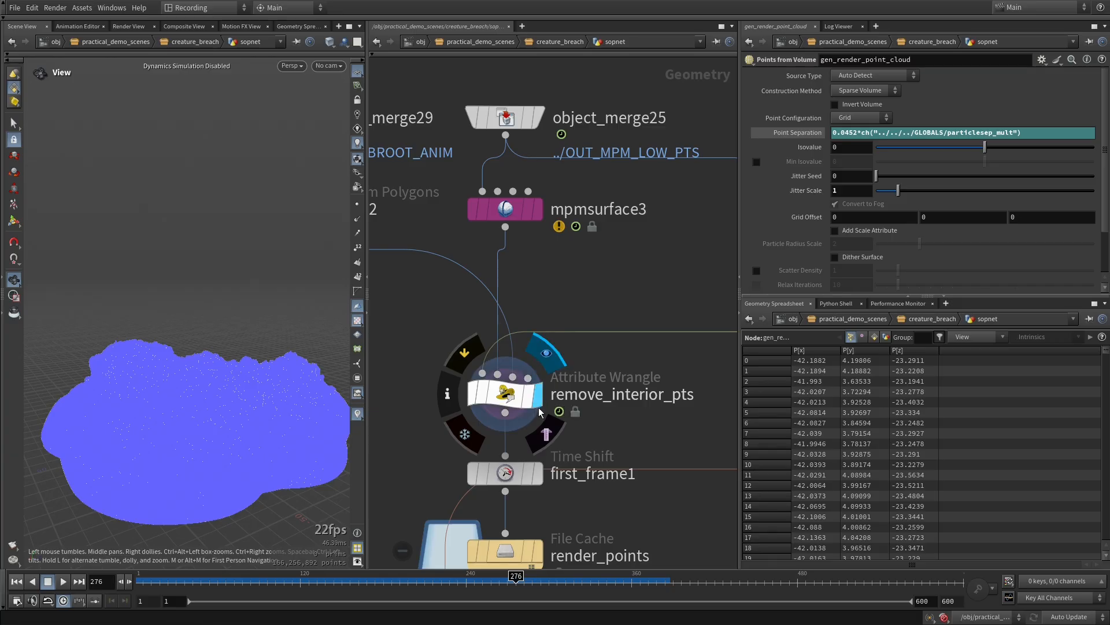
{"action": "middle_click", "coordinate": [512, 398]}
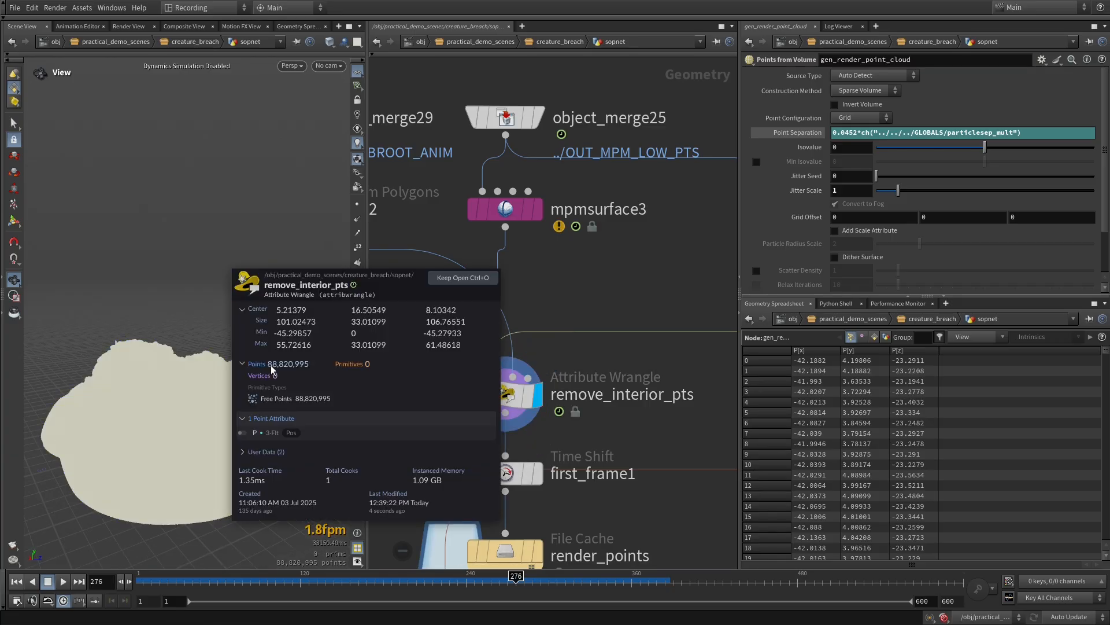
{"action": "left_click", "coordinate": [288, 372]}
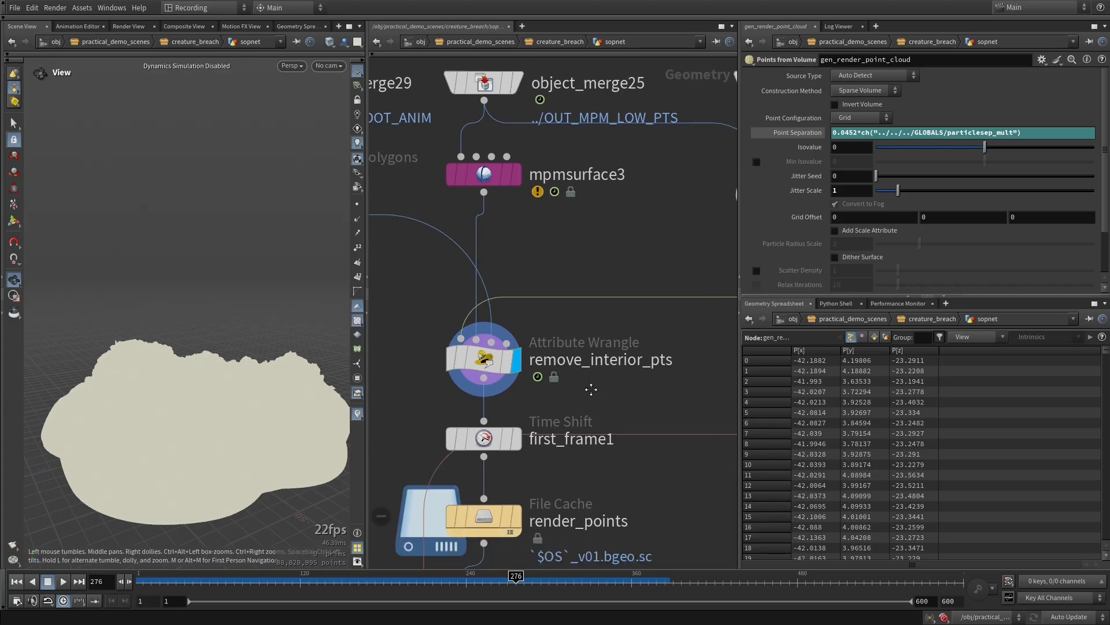
{"action": "scroll", "coordinate": [521, 348], "scroll_direction": "down", "scroll_amount": 3}
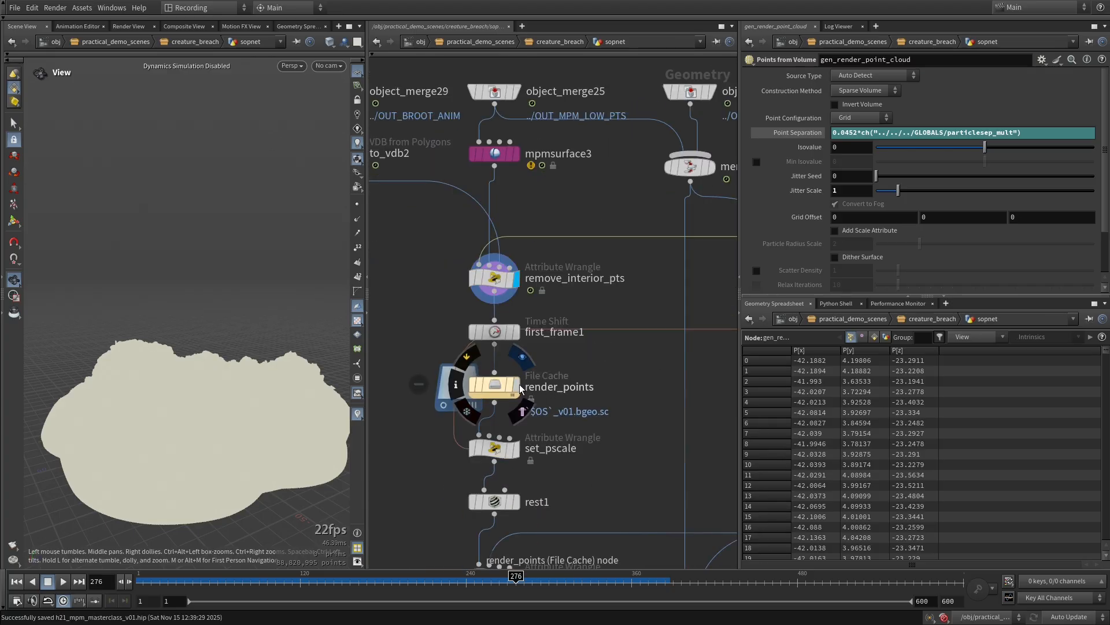
{"action": "left_click", "coordinate": [494, 386]}
{"action": "left_click_drag", "start_coordinate": [633, 468], "coordinate": [570, 330]}
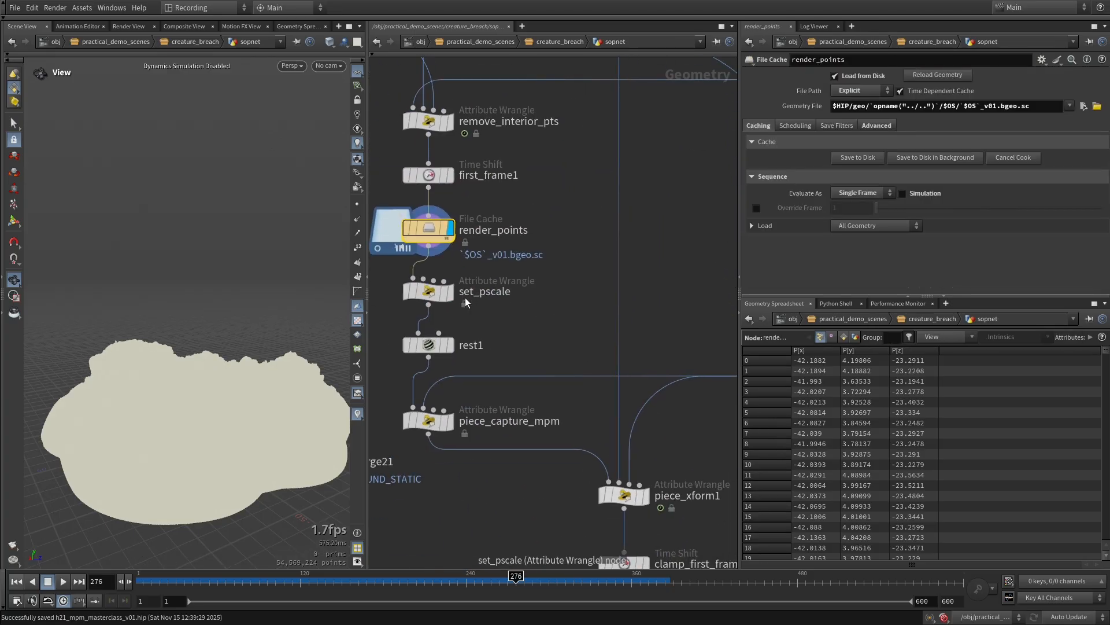
{"action": "left_click", "coordinate": [457, 318]}
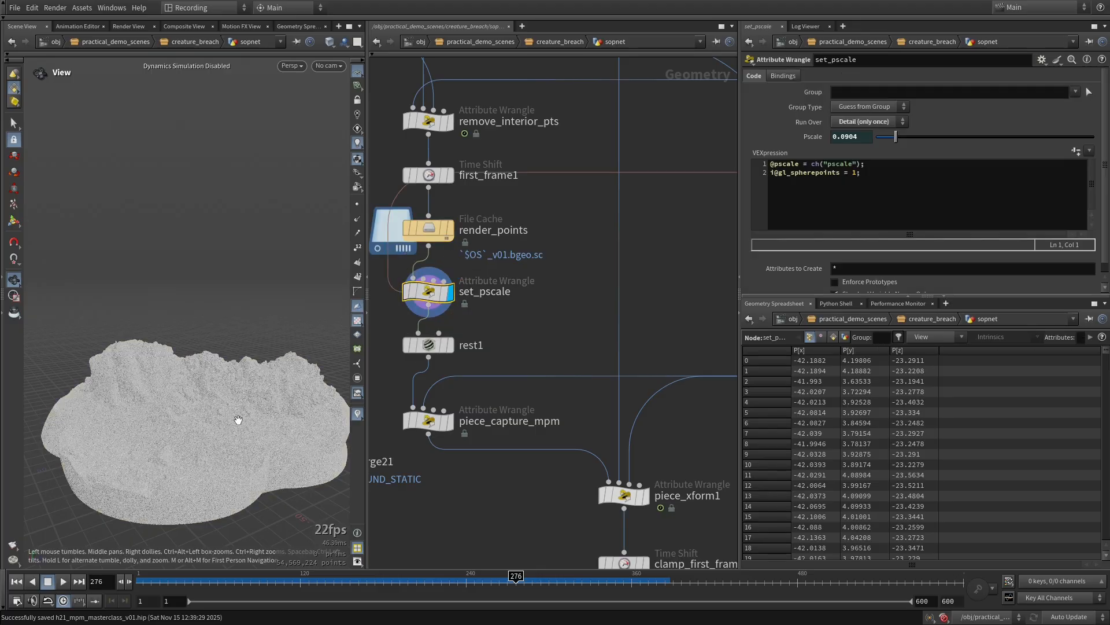
{"action": "scroll", "coordinate": [244, 421], "scroll_direction": "up", "scroll_amount": 5}
{"action": "left_click_drag", "start_coordinate": [290, 312], "coordinate": [261, 365]}
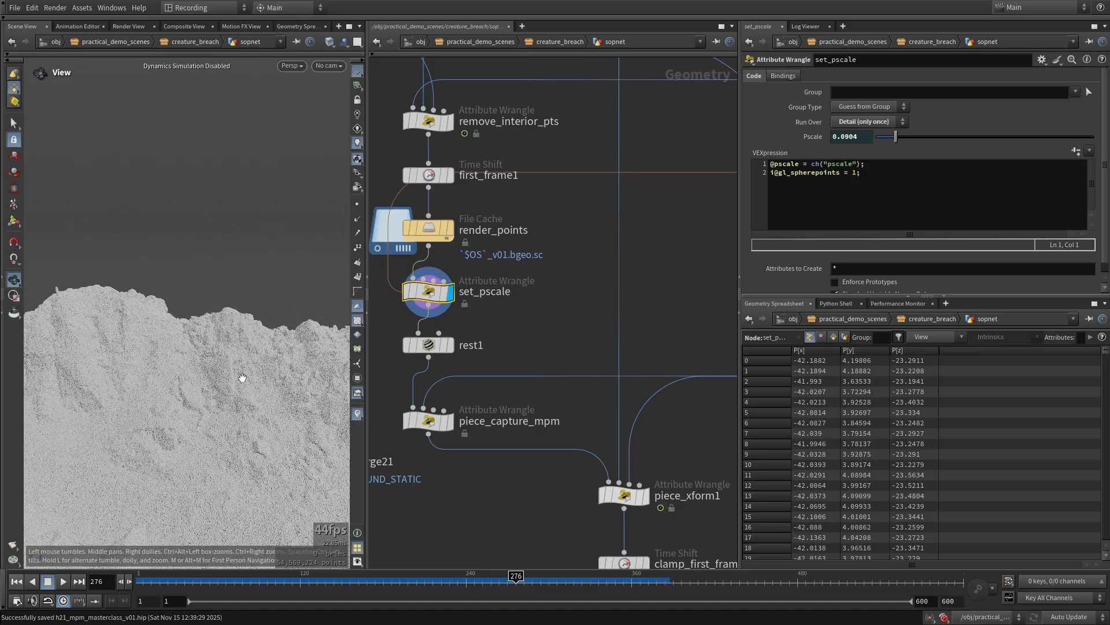
{"action": "scroll", "coordinate": [204, 395], "scroll_direction": "up", "scroll_amount": 3}
{"action": "mouse_move", "coordinate": [307, 339]}
{"action": "middle_mouse_down"}
{"action": "mouse_move", "coordinate": [240, 367]}
{"action": "mouse_move", "coordinate": [269, 356]}
{"action": "middle_mouse_up"}
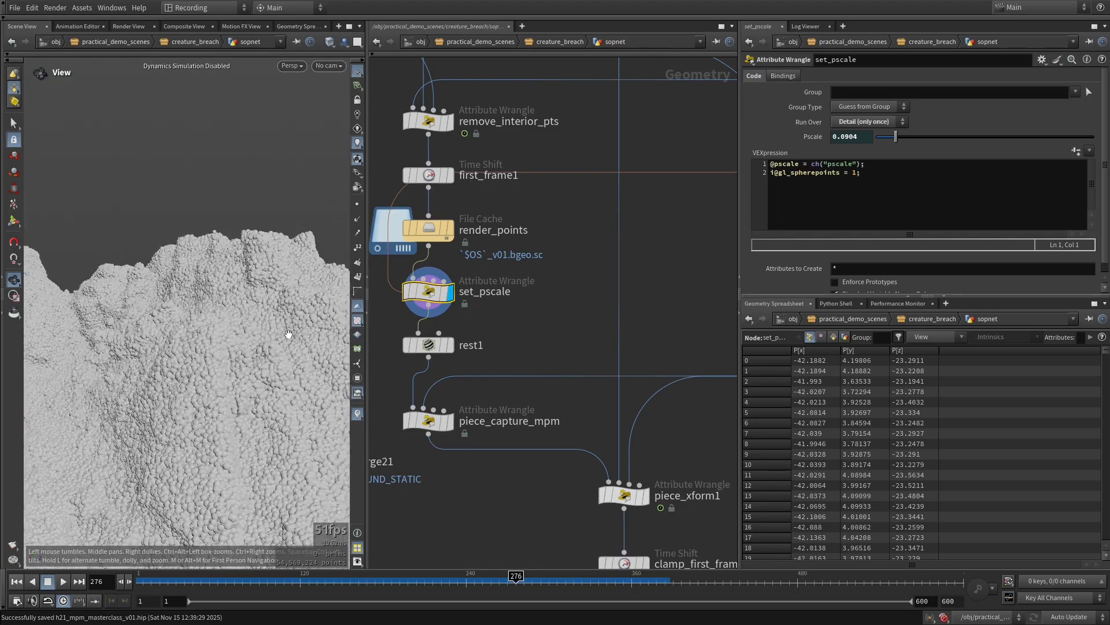
{"action": "left_click_drag", "start_coordinate": [270, 356], "coordinate": [267, 358]}
{"action": "middle_click_drag", "start_coordinate": [266, 358], "coordinate": [233, 356]}
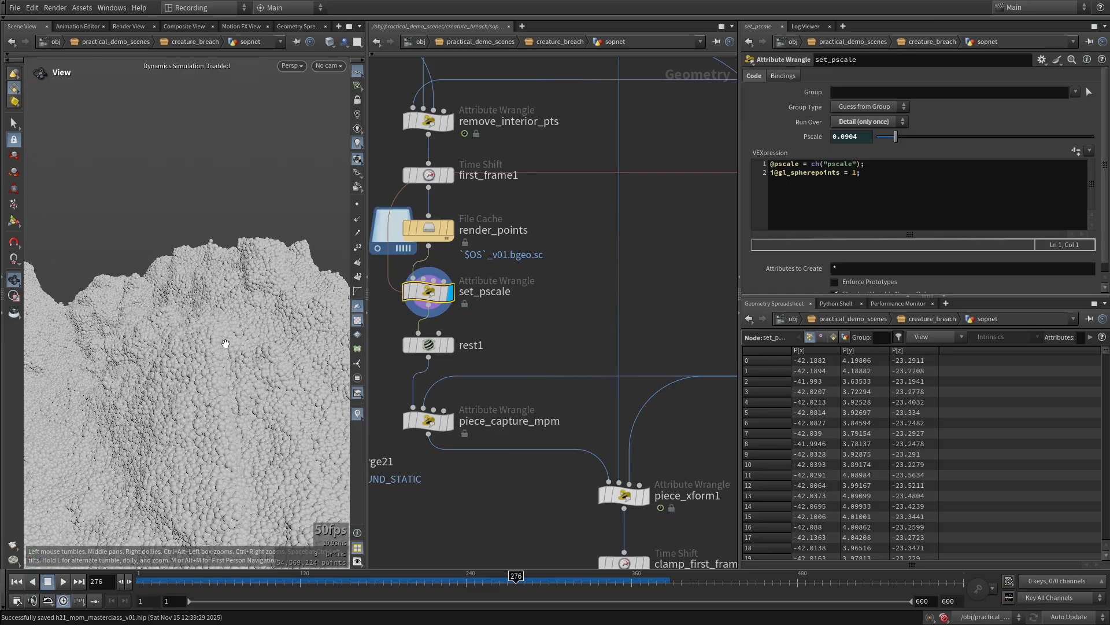
{"action": "scroll", "coordinate": [529, 274], "scroll_direction": "down", "scroll_amount": 3}
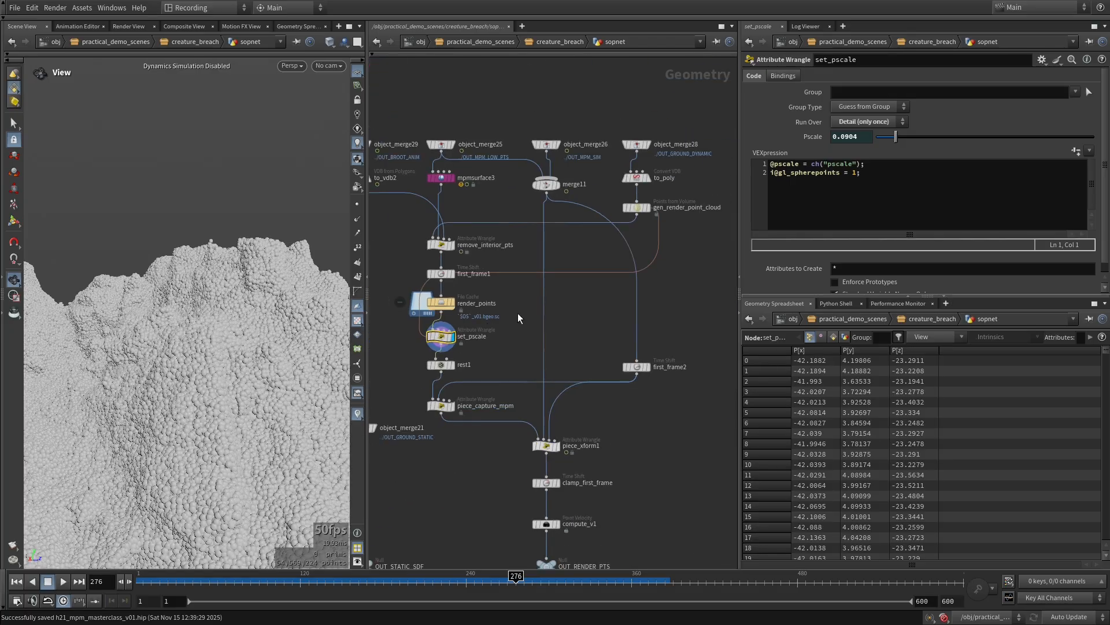
{"action": "left_click", "coordinate": [636, 208]}
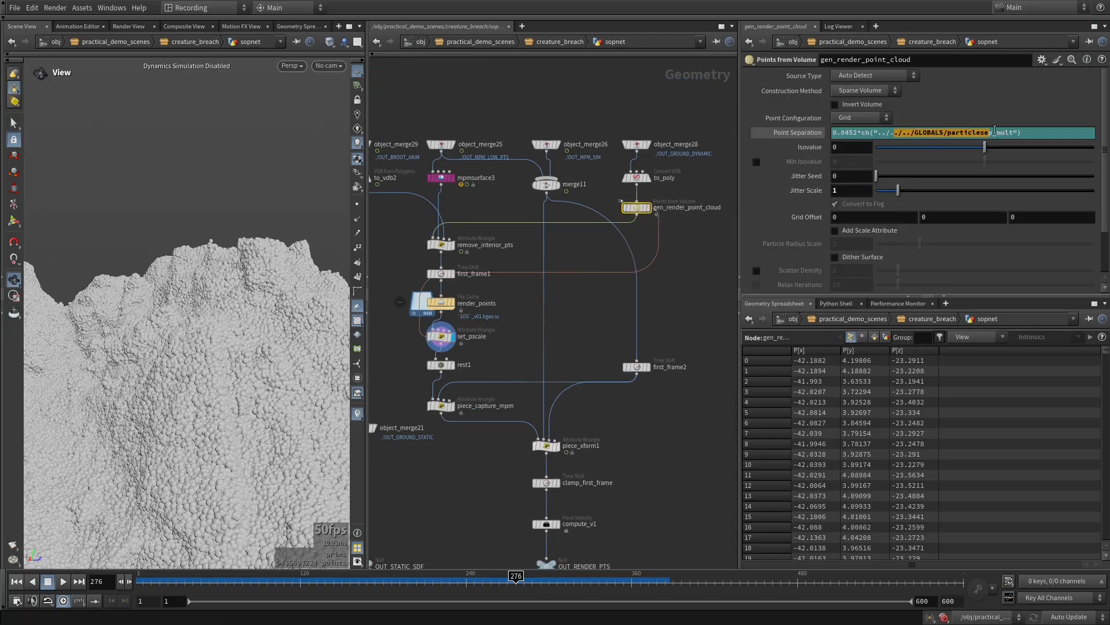
{"action": "double_click", "coordinate": [955, 132]}
{"action": "type", "text": "p"}
{"action": "key", "text": "Return"}
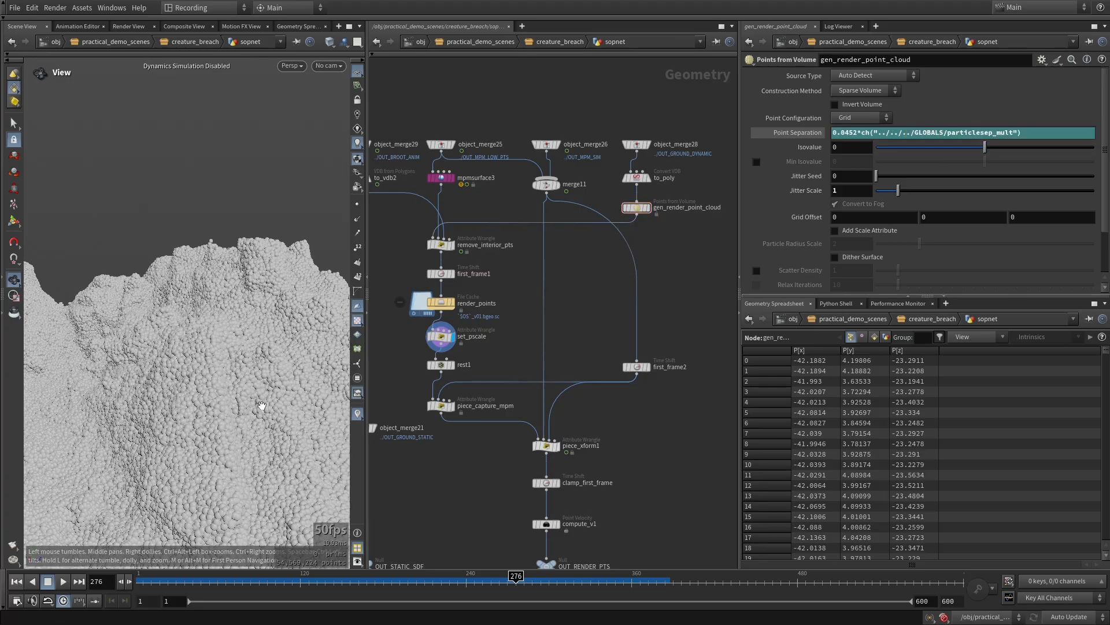
{"action": "left_click_drag", "start_coordinate": [391, 339], "coordinate": [426, 330]}
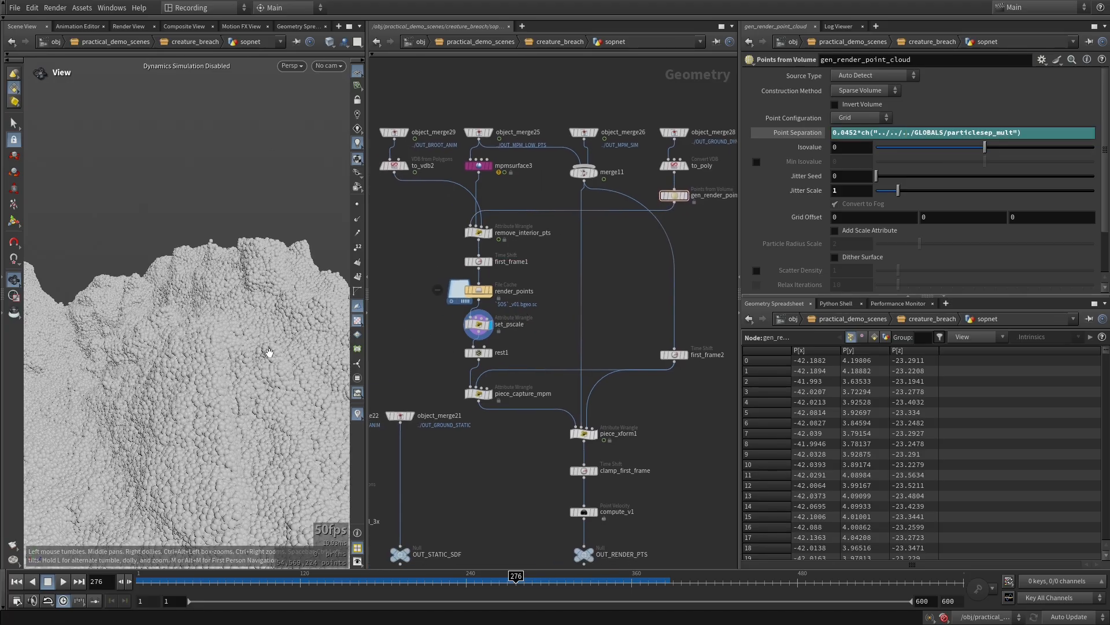
{"action": "scroll", "coordinate": [267, 354], "scroll_direction": "down", "scroll_amount": 5}
{"action": "scroll", "coordinate": [260, 361], "scroll_direction": "down", "scroll_amount": 2}
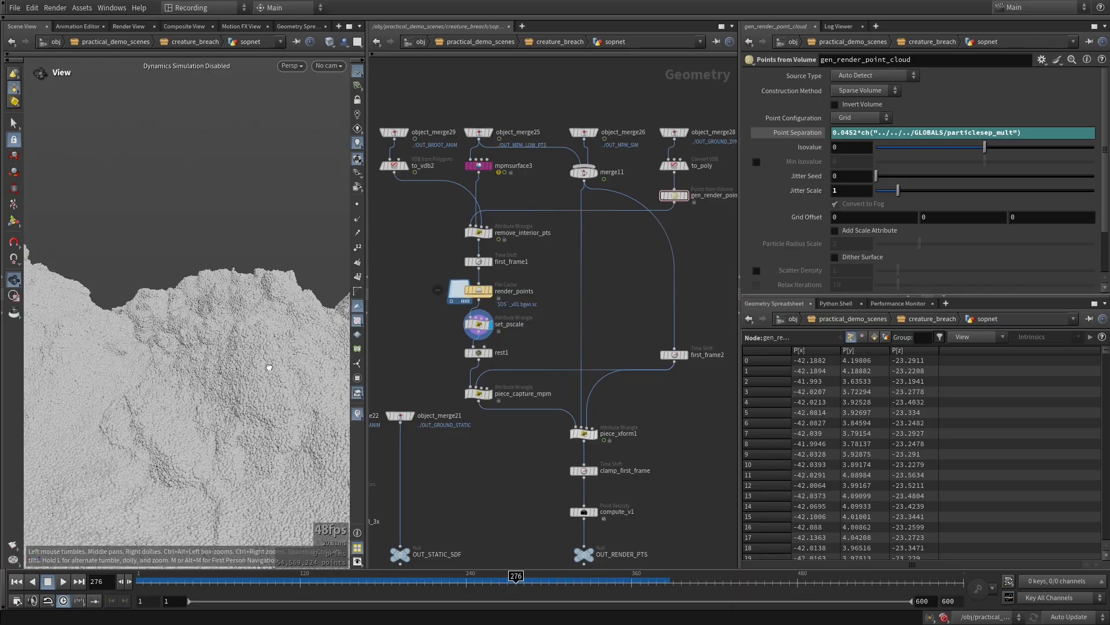
{"action": "middle_click_drag", "start_coordinate": [278, 357], "coordinate": [213, 385]}
{"action": "scroll", "coordinate": [214, 385], "scroll_direction": "down", "scroll_amount": 2}
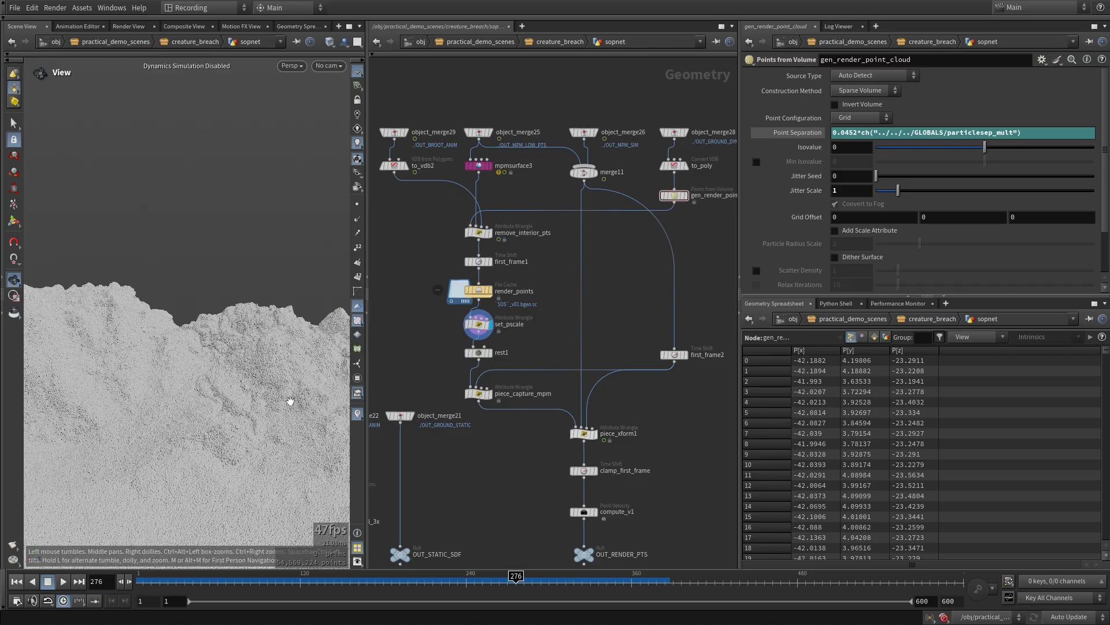
{"action": "scroll", "coordinate": [512, 322], "scroll_direction": "up", "scroll_amount": 4}
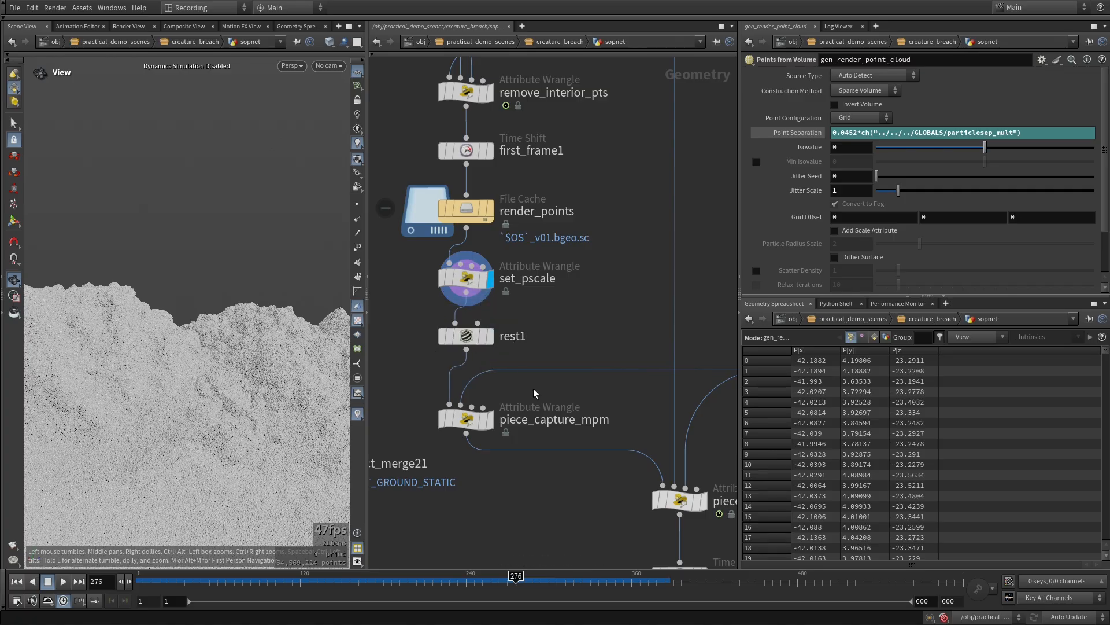
{"action": "middle_click_drag", "start_coordinate": [523, 395], "coordinate": [490, 397]}
{"action": "scroll", "coordinate": [490, 397], "scroll_direction": "down", "scroll_amount": 5}
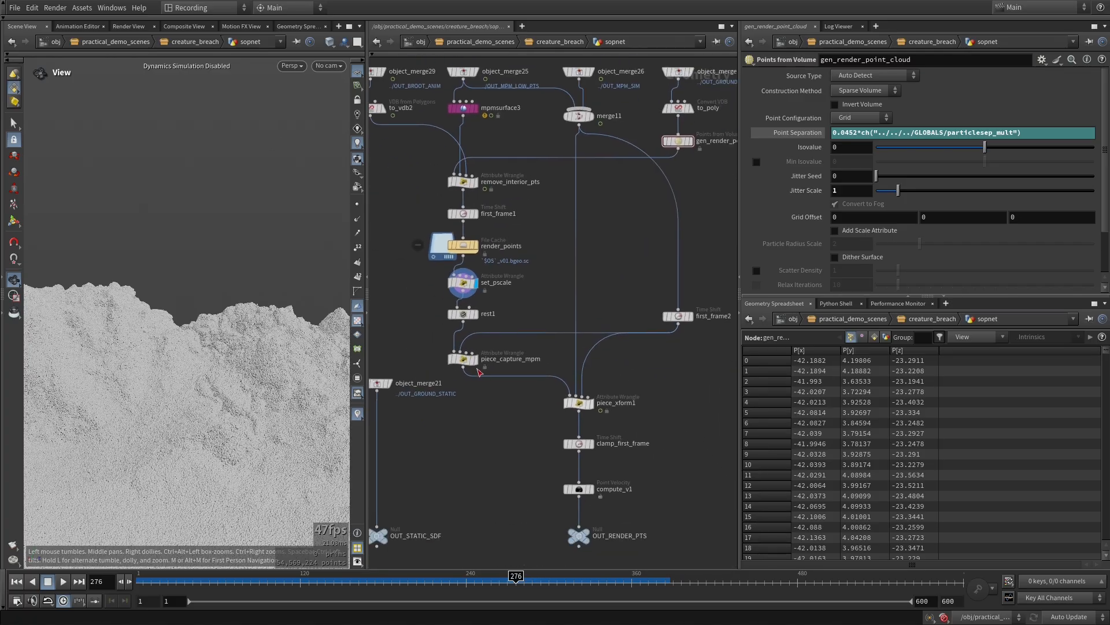
{"action": "scroll", "coordinate": [547, 355], "scroll_direction": "up", "scroll_amount": 3}
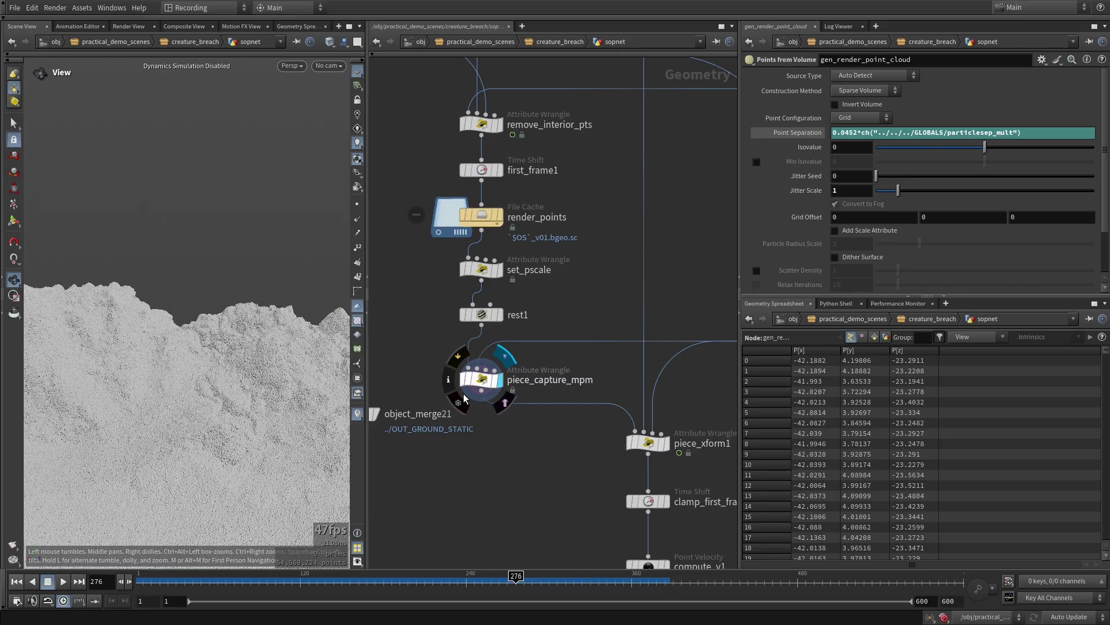
Step: Select piece_capture_mpm, review its nearest-point capture VEXpression, and save the scene
{"action": "left_click", "coordinate": [481, 379]}
{"action": "mouse_move", "coordinate": [526, 417]}
{"action": "middle_mouse_down"}
{"action": "mouse_move", "coordinate": [637, 289]}
{"action": "mouse_move", "coordinate": [573, 169]}
{"action": "middle_mouse_up"}
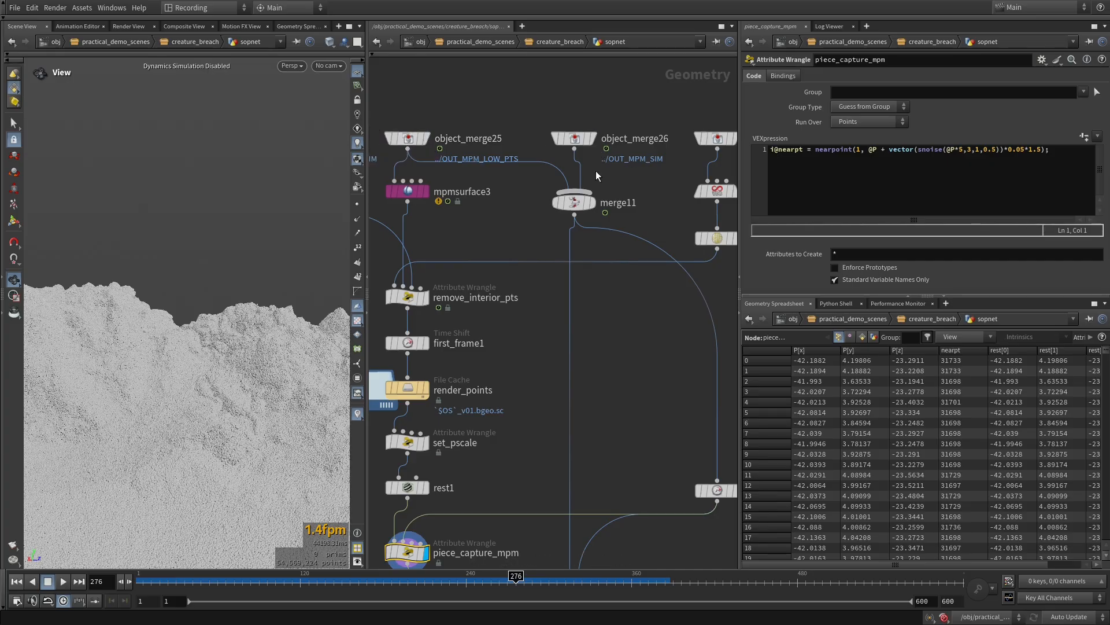
{"action": "middle_click_drag", "start_coordinate": [663, 347], "coordinate": [646, 267]}
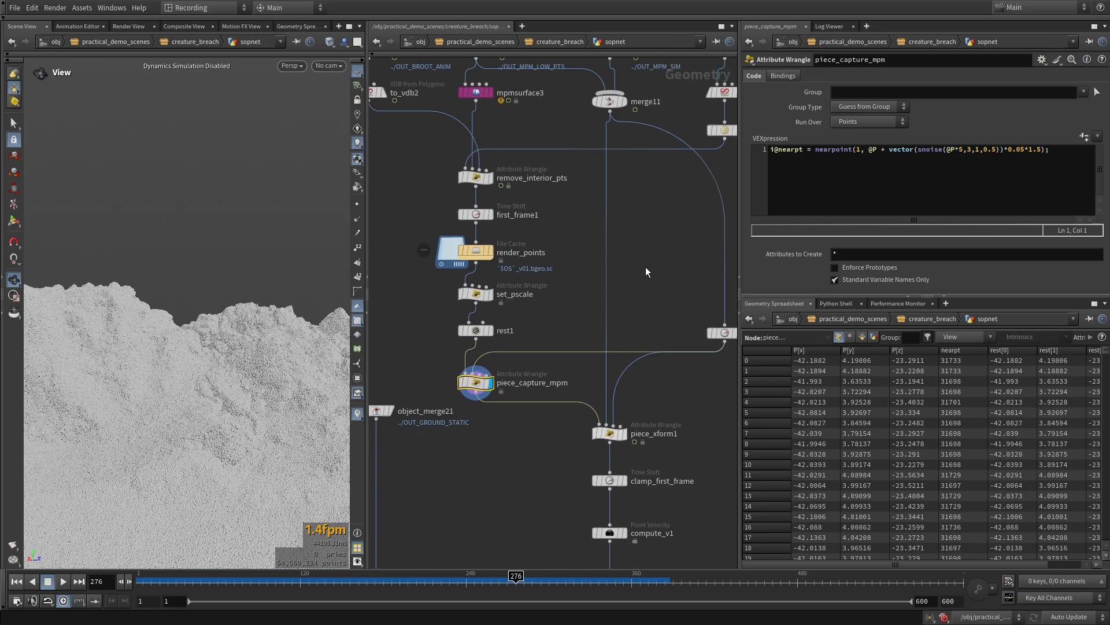
{"action": "scroll", "coordinate": [646, 271], "scroll_direction": "up", "scroll_amount": 2}
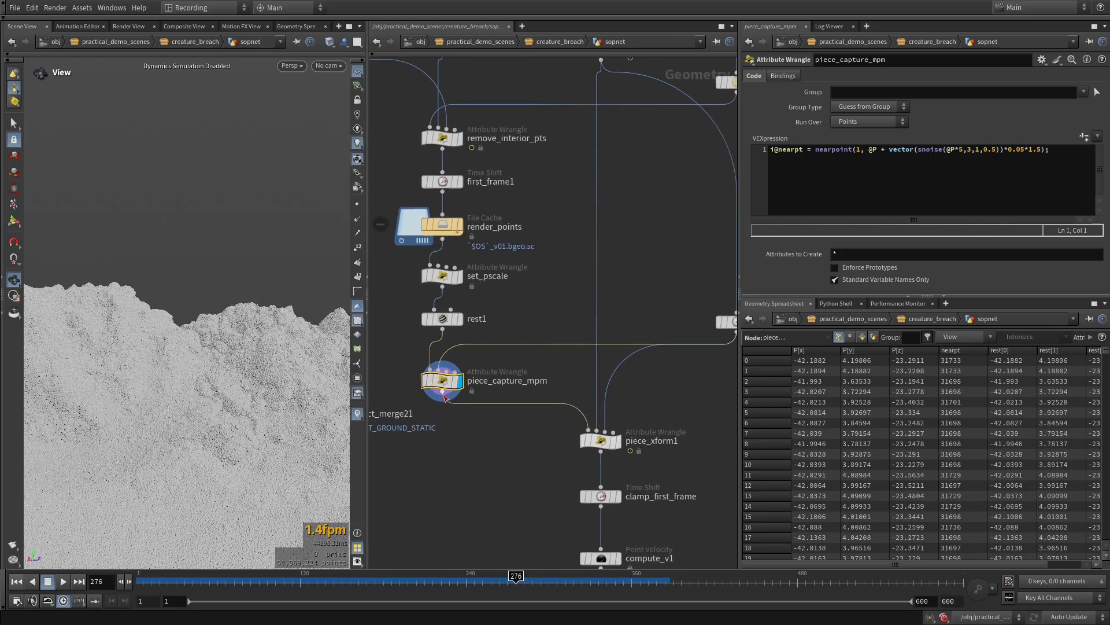
{"action": "key", "text": "ctrl+s"}
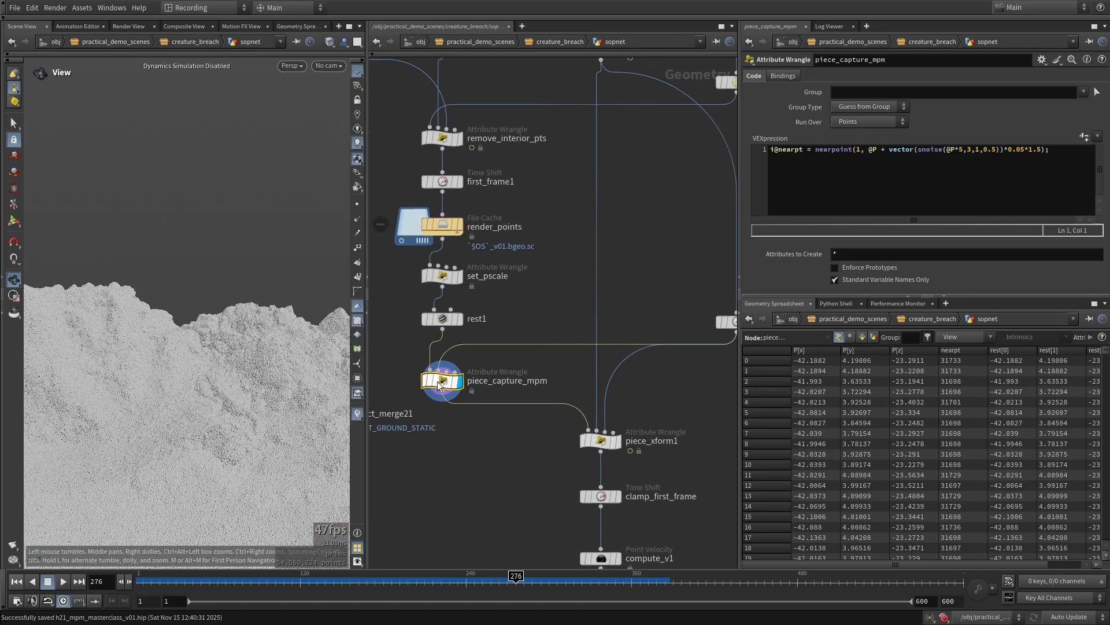
{"action": "left_click_drag", "start_coordinate": [772, 149], "coordinate": [1076, 149]}
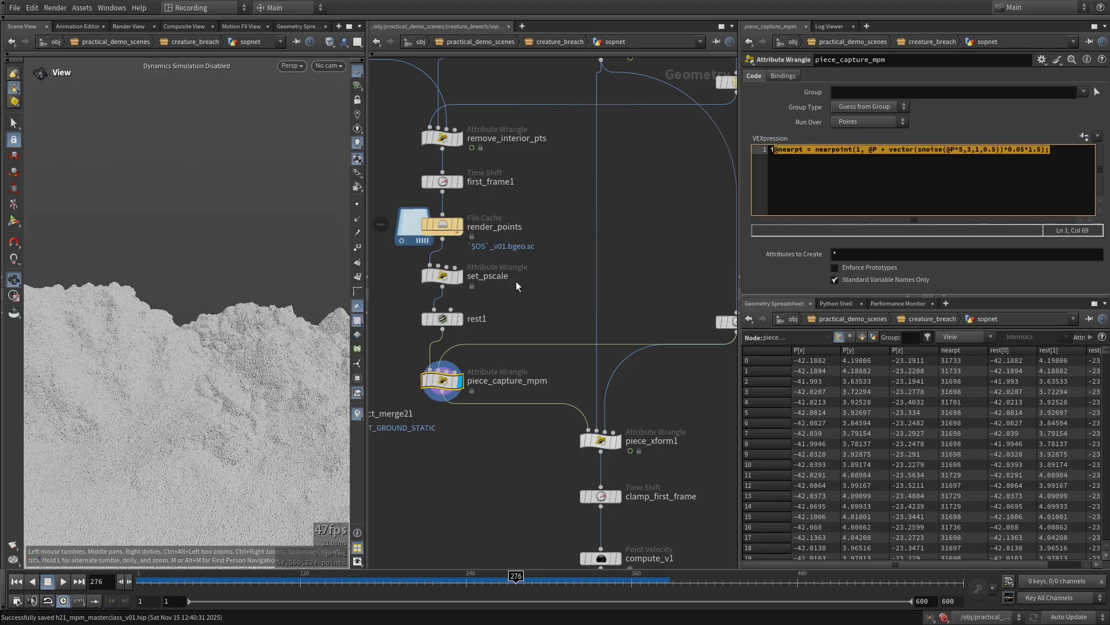
{"action": "left_click", "coordinate": [939, 149]}
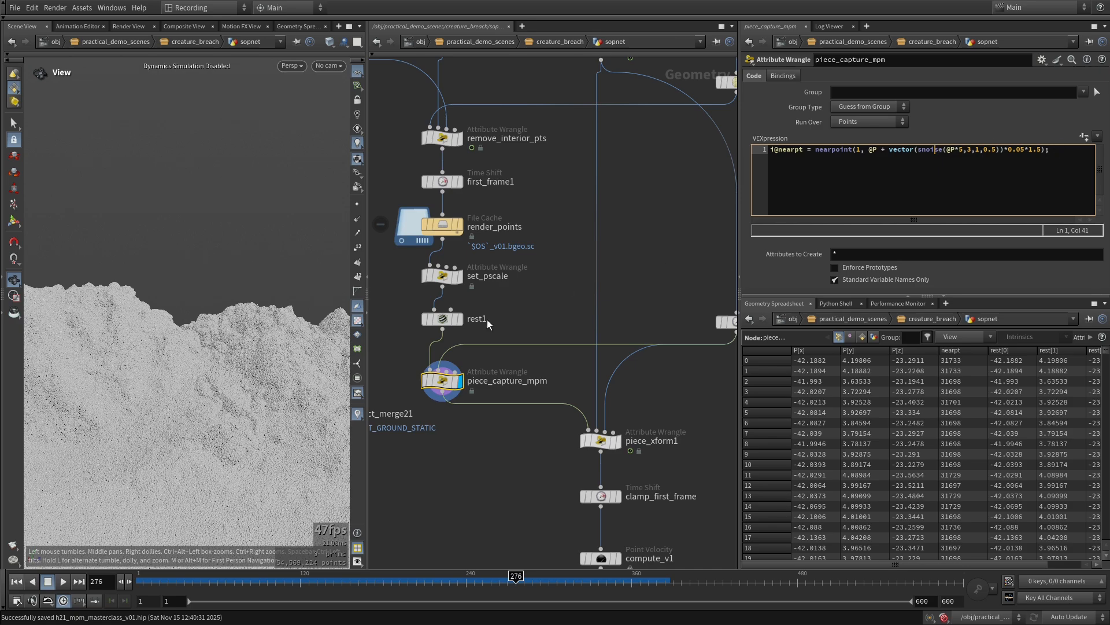
{"action": "middle_click_drag", "start_coordinate": [565, 392], "coordinate": [556, 380]}
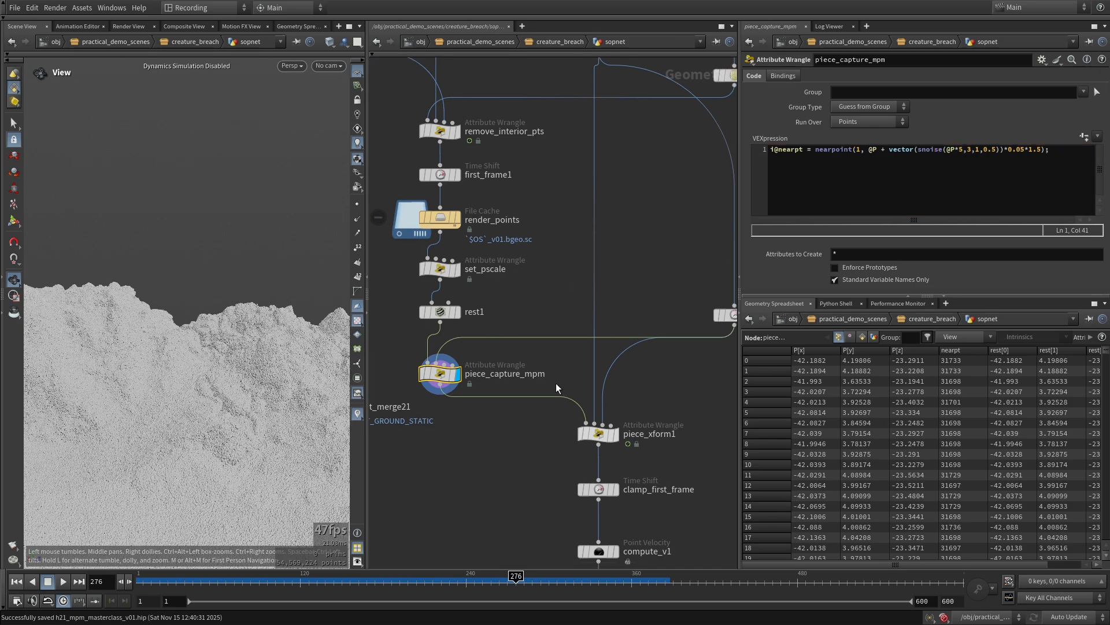
{"action": "scroll", "coordinate": [660, 397], "scroll_direction": "up", "scroll_amount": 3}
{"action": "scroll", "coordinate": [608, 426], "scroll_direction": "up", "scroll_amount": 2}
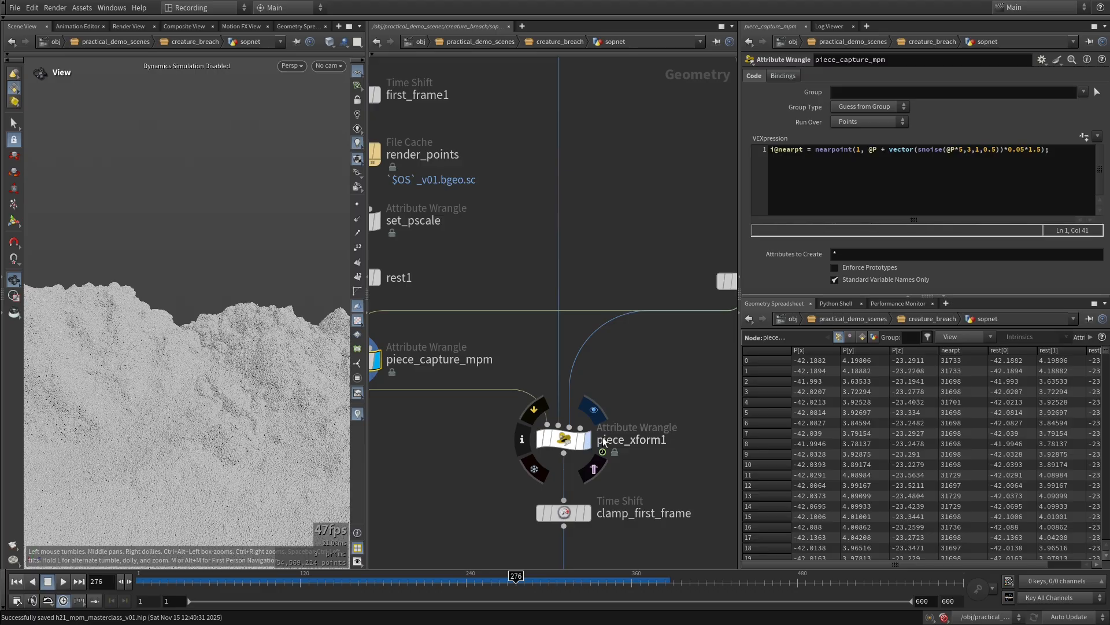
Step: Select piece_xform1 and highlight pos_rest on line 5 of its retargeting code
{"action": "left_click", "coordinate": [563, 452]}
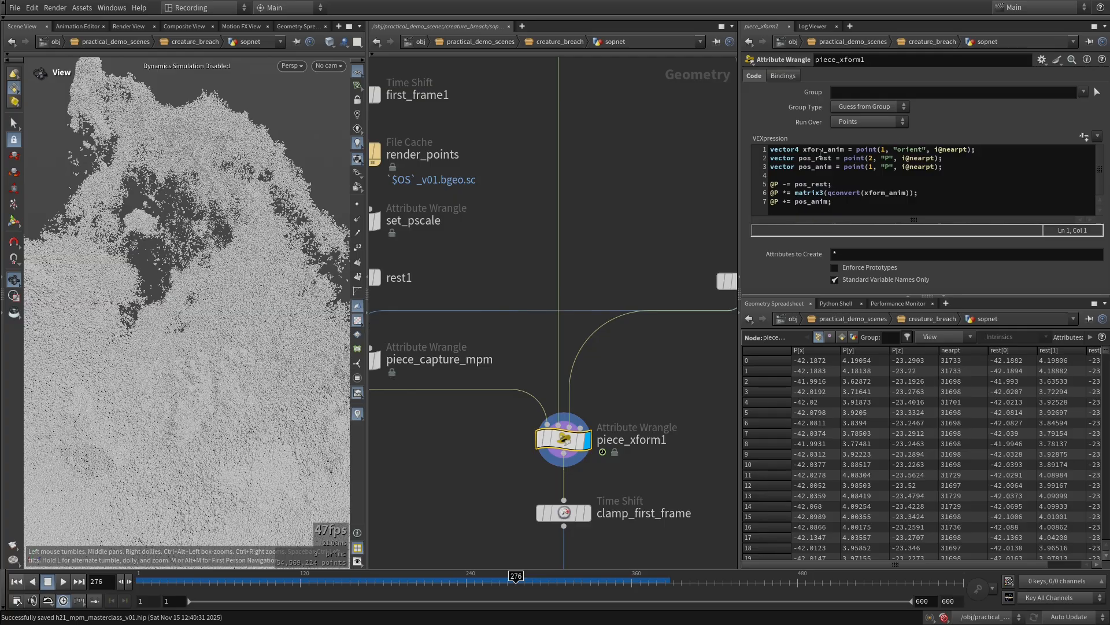
{"action": "middle_click_drag", "start_coordinate": [663, 380], "coordinate": [599, 407]}
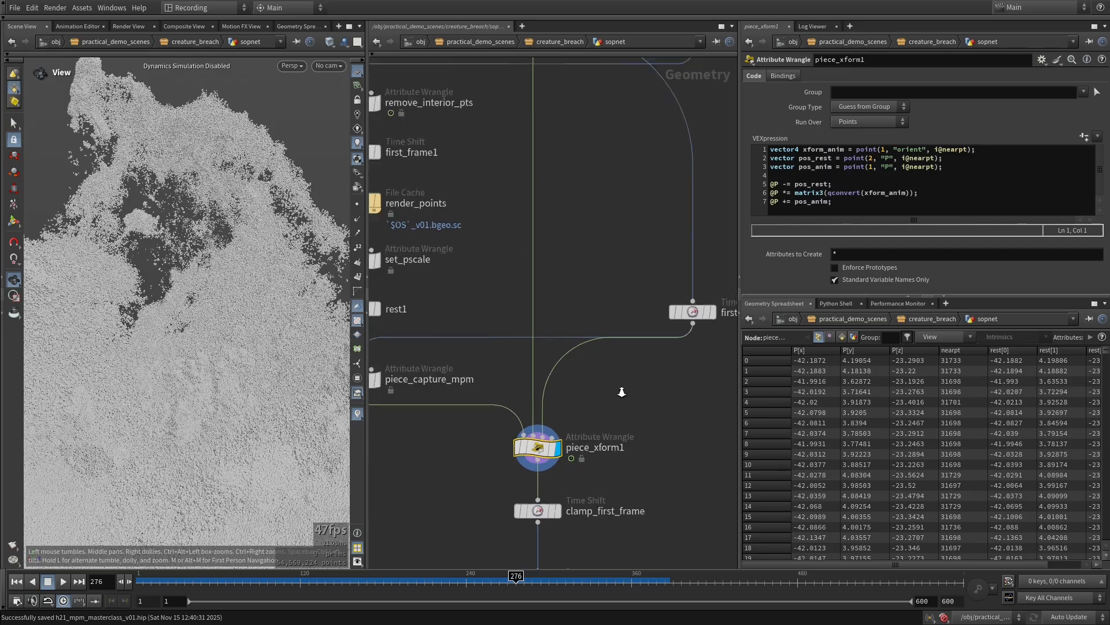
{"action": "left_click", "coordinate": [811, 184]}
{"action": "double_click", "coordinate": [810, 184]}
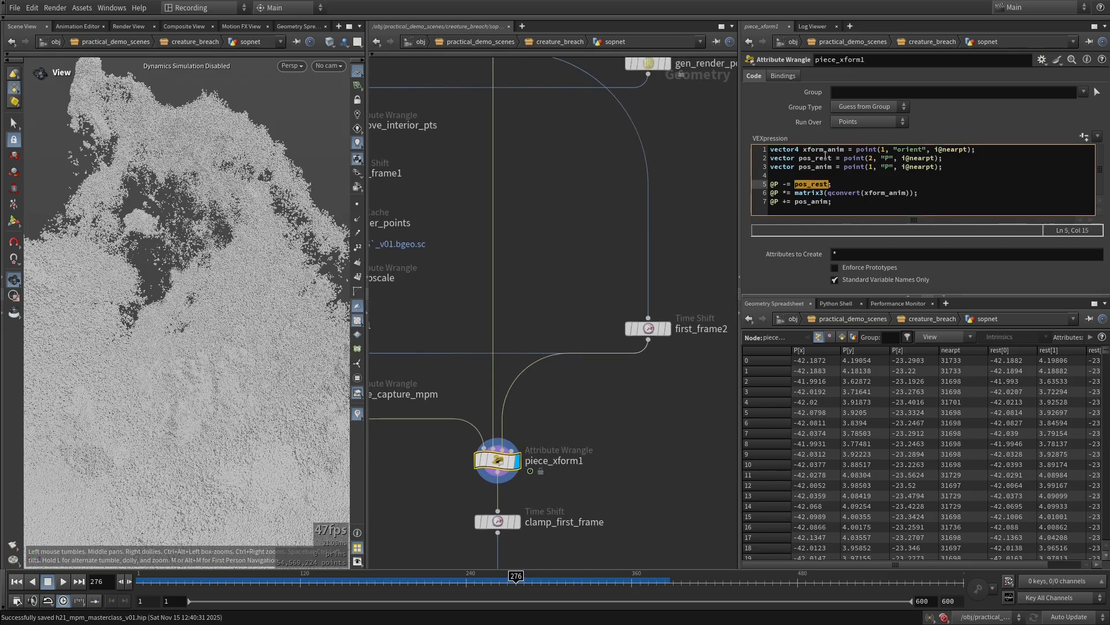
{"action": "middle_click_drag", "start_coordinate": [660, 311], "coordinate": [683, 321]}
{"action": "scroll", "coordinate": [682, 321], "scroll_direction": "down", "scroll_amount": 3}
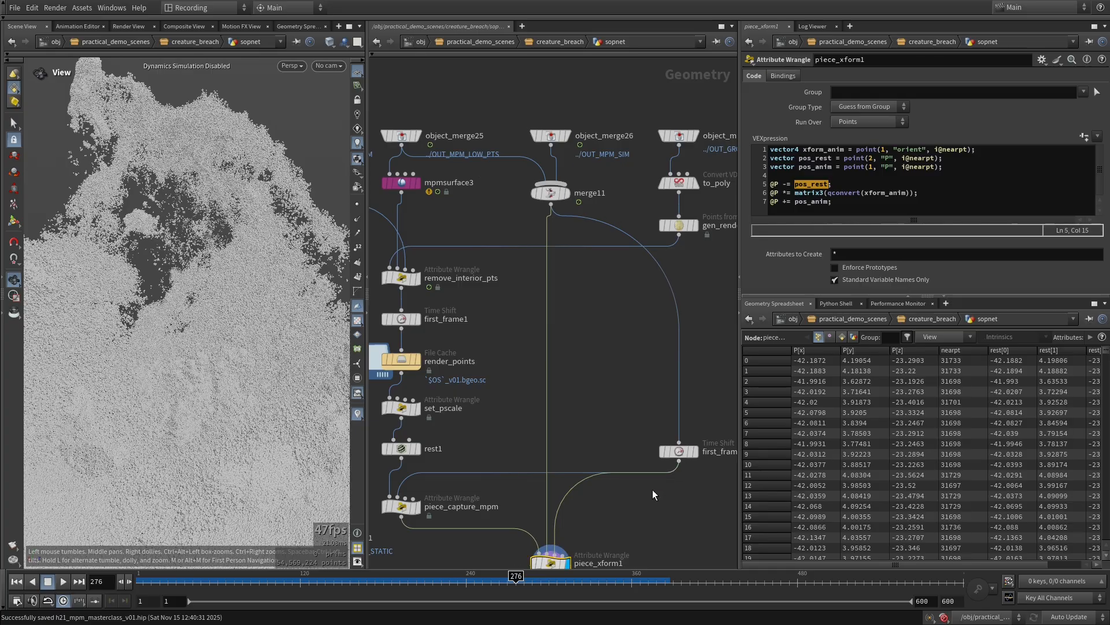
{"action": "middle_click_drag", "start_coordinate": [653, 489], "coordinate": [676, 387]}
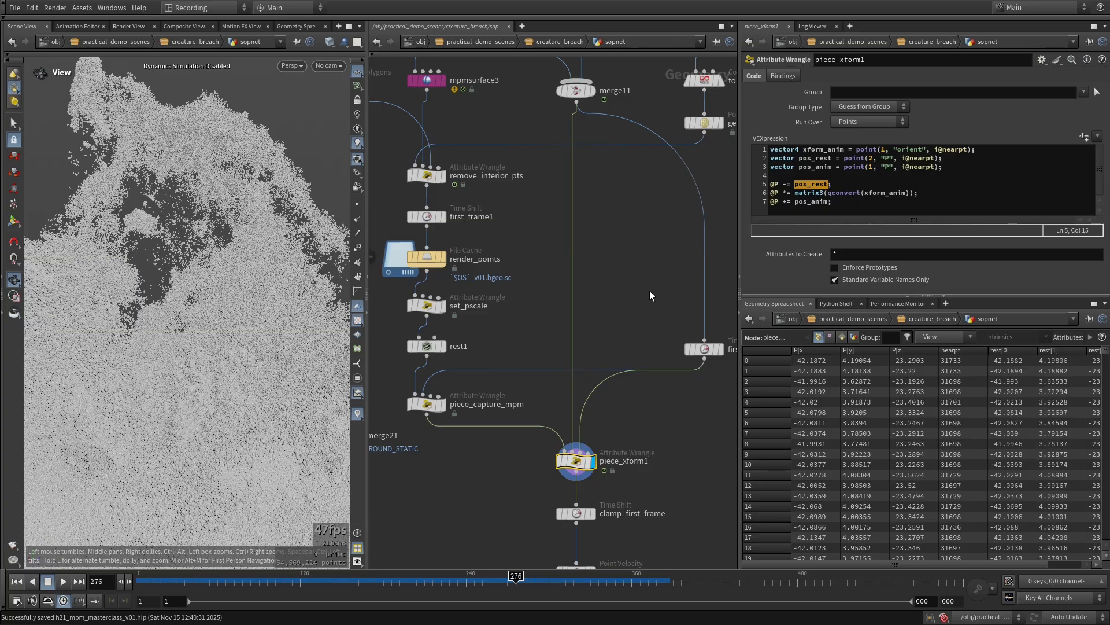
Step: Highlight xform_anim on line 6 and pos_anim on line 7 of the piece_xform1 code
{"action": "left_click", "coordinate": [889, 193]}
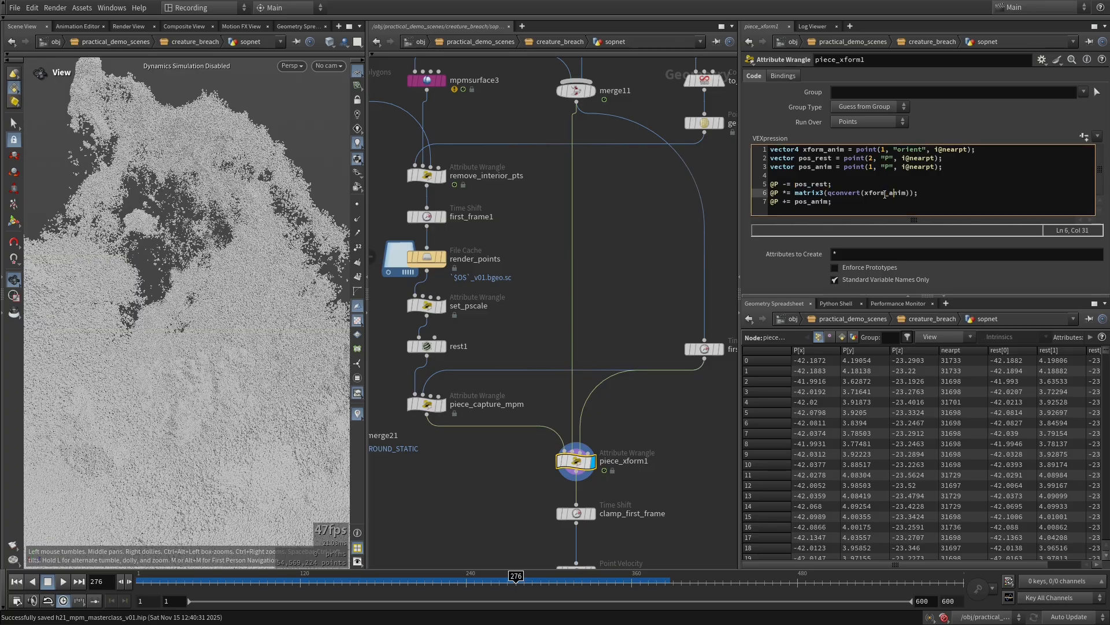
{"action": "double_click", "coordinate": [889, 194]}
{"action": "left_click", "coordinate": [843, 202]}
{"action": "double_click", "coordinate": [811, 202]}
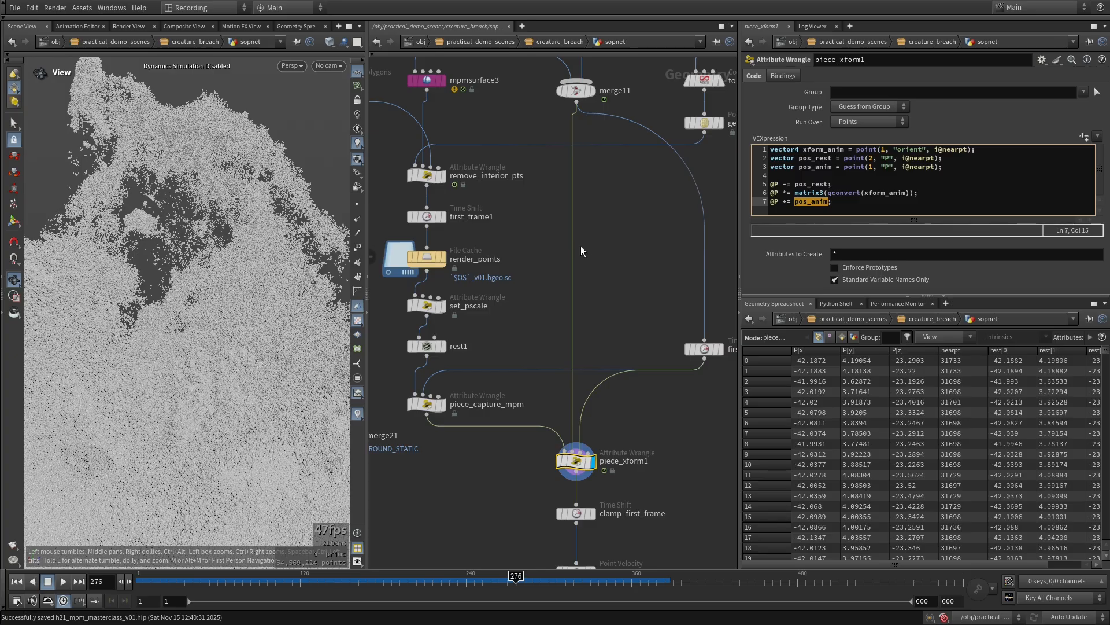
{"action": "mouse_move", "coordinate": [627, 443]}
{"action": "left_mouse_down"}
{"action": "mouse_move", "coordinate": [635, 368]}
{"action": "mouse_move", "coordinate": [651, 345]}
{"action": "left_mouse_up"}
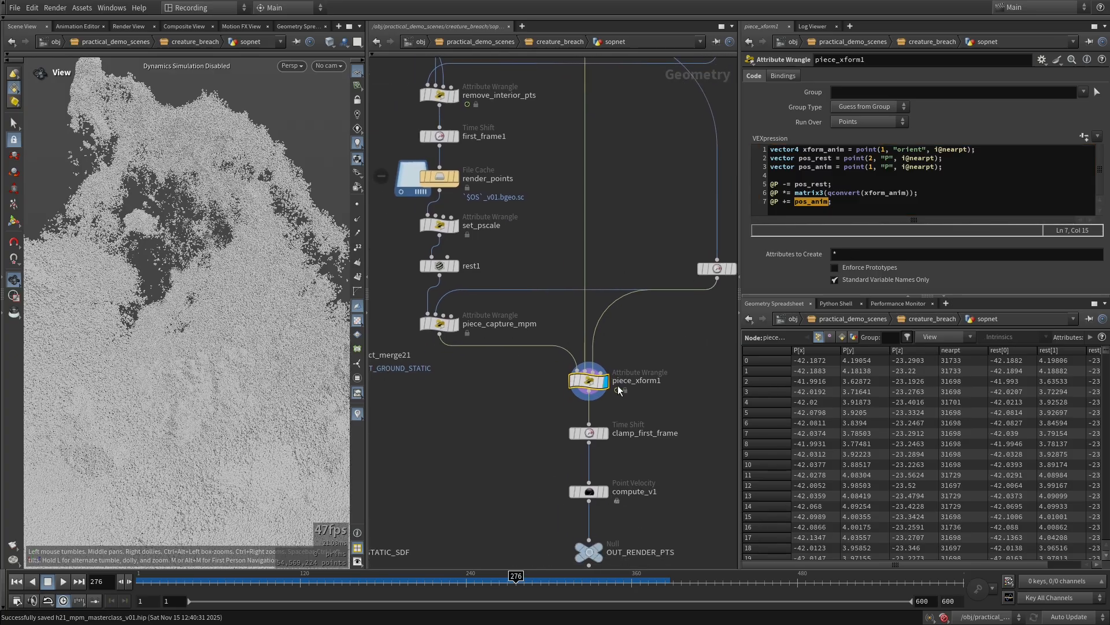
{"action": "scroll", "coordinate": [235, 371], "scroll_direction": "down", "scroll_amount": 4}
{"action": "scroll", "coordinate": [236, 371], "scroll_direction": "down", "scroll_amount": 3}
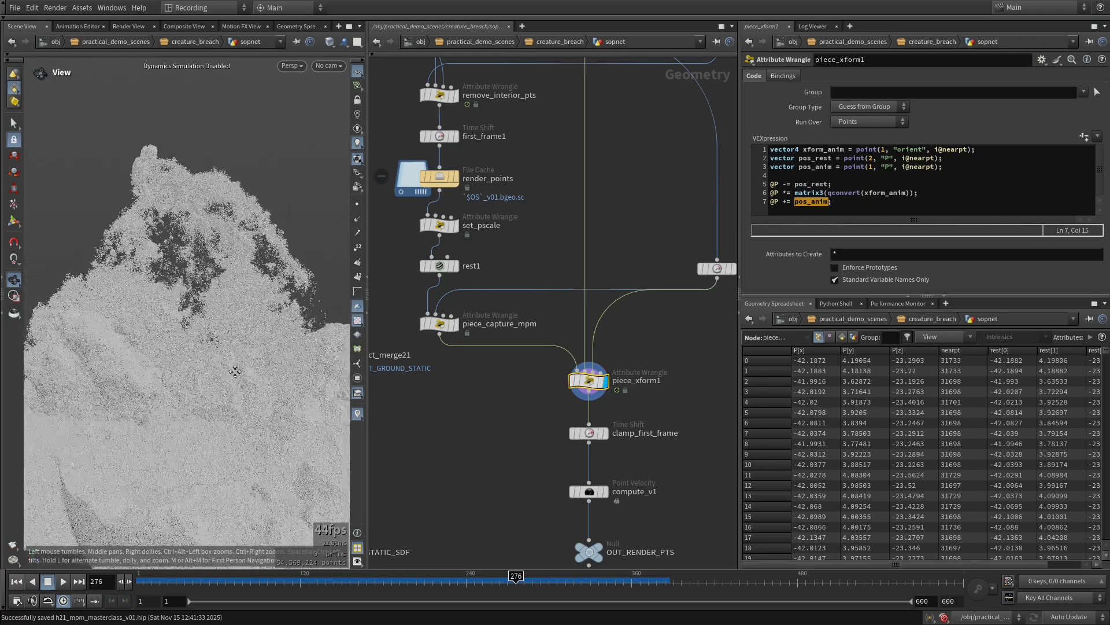
{"action": "scroll", "coordinate": [235, 372], "scroll_direction": "down", "scroll_amount": 3}
{"action": "mouse_move", "coordinate": [236, 371]}
{"action": "left_mouse_down"}
{"action": "mouse_move", "coordinate": [265, 359]}
{"action": "mouse_move", "coordinate": [287, 380]}
{"action": "mouse_move", "coordinate": [224, 397]}
{"action": "left_mouse_up"}
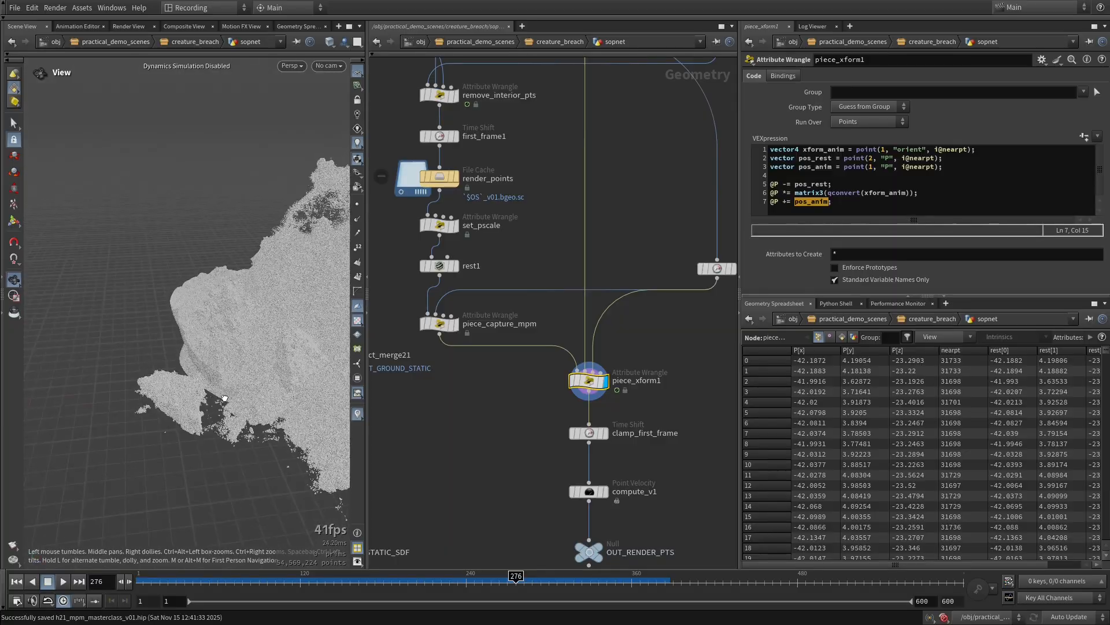
{"action": "scroll", "coordinate": [224, 398], "scroll_direction": "up", "scroll_amount": 2}
{"action": "scroll", "coordinate": [174, 393], "scroll_direction": "up", "scroll_amount": 4}
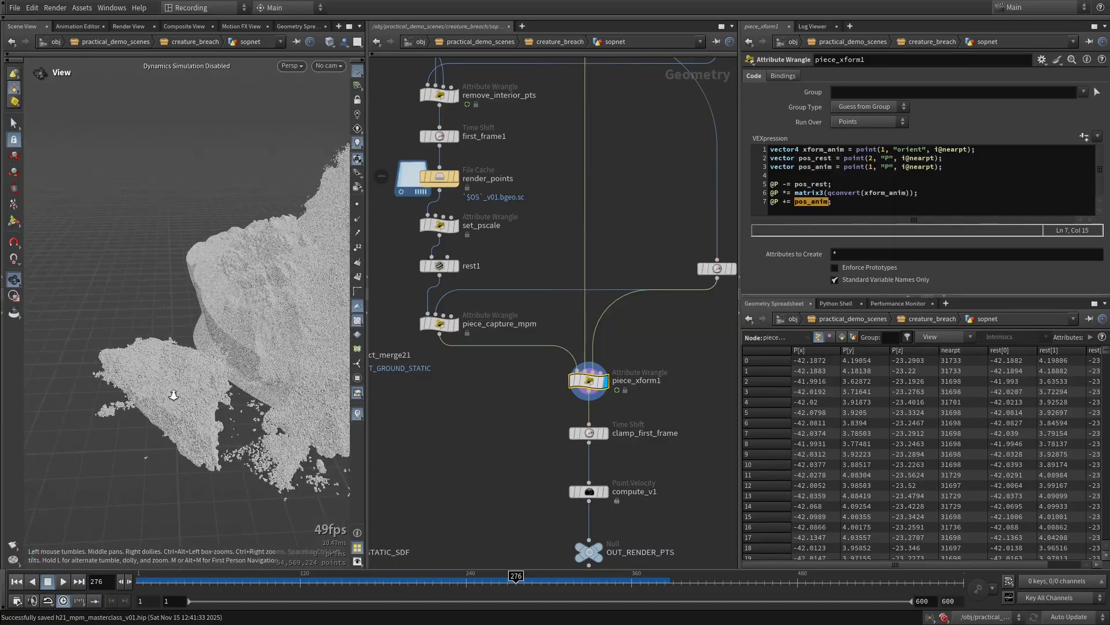
{"action": "scroll", "coordinate": [172, 395], "scroll_direction": "up", "scroll_amount": 3}
{"action": "scroll", "coordinate": [138, 348], "scroll_direction": "up", "scroll_amount": 2}
{"action": "scroll", "coordinate": [258, 367], "scroll_direction": "up", "scroll_amount": 4}
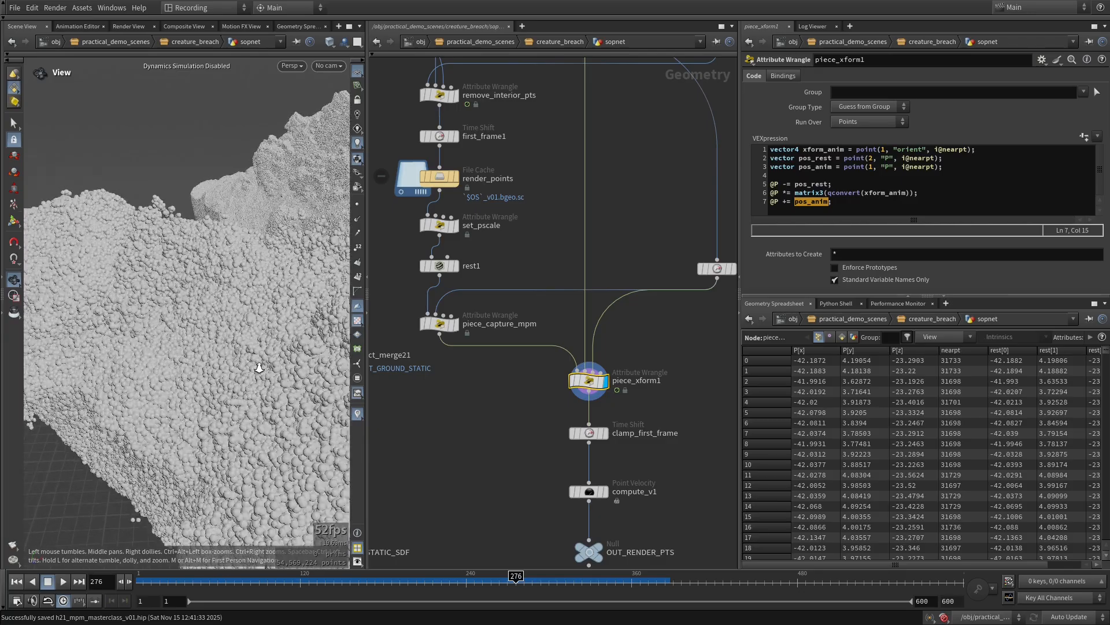
{"action": "scroll", "coordinate": [259, 368], "scroll_direction": "up", "scroll_amount": 3}
{"action": "mouse_move", "coordinate": [259, 368]}
{"action": "left_mouse_down"}
{"action": "mouse_move", "coordinate": [173, 359]}
{"action": "mouse_move", "coordinate": [200, 351]}
{"action": "left_mouse_up"}
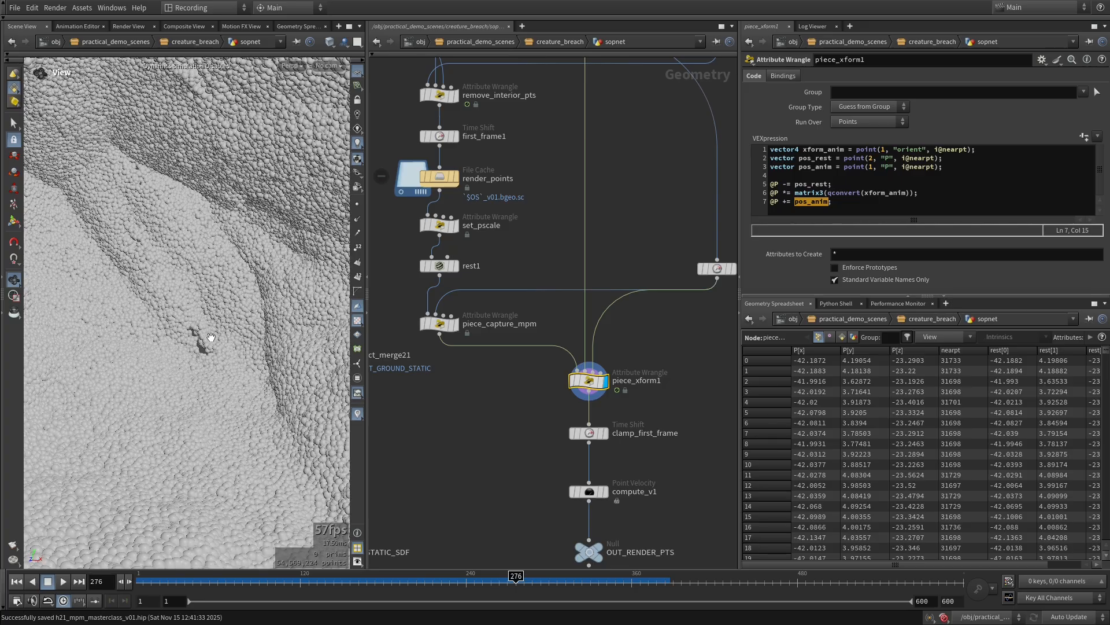
{"action": "middle_click_drag", "start_coordinate": [549, 480], "coordinate": [509, 397]}
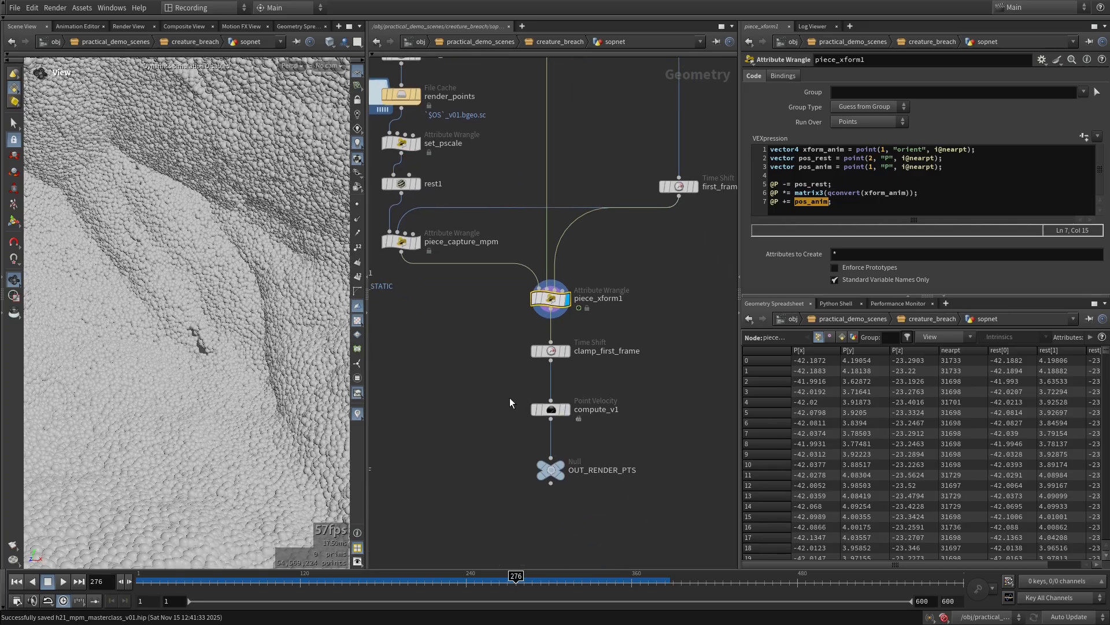
{"action": "scroll", "coordinate": [626, 407], "scroll_direction": "down", "scroll_amount": 3}
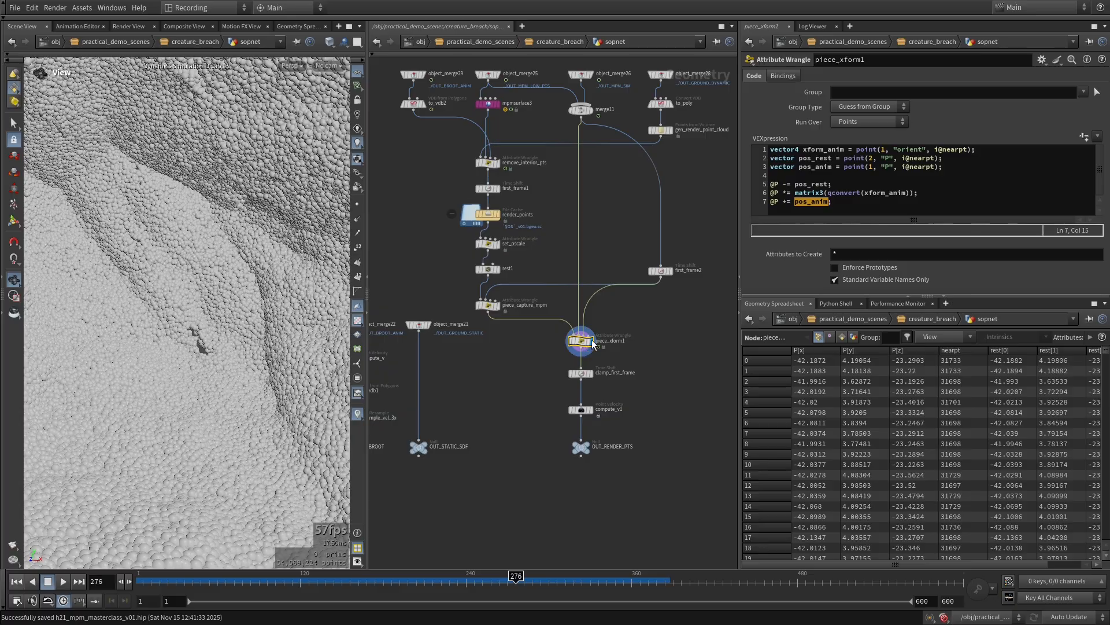
{"action": "scroll", "coordinate": [591, 377], "scroll_direction": "down", "scroll_amount": 3}
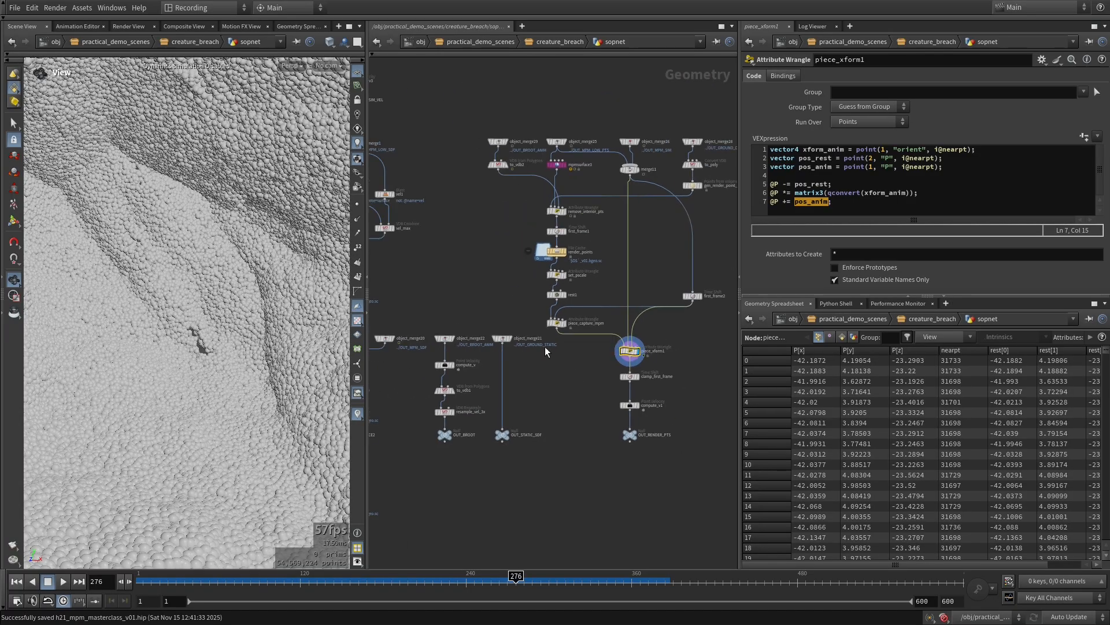
{"action": "scroll", "coordinate": [569, 314], "scroll_direction": "down", "scroll_amount": 3}
{"action": "middle_click_drag", "start_coordinate": [551, 318], "coordinate": [563, 321]}
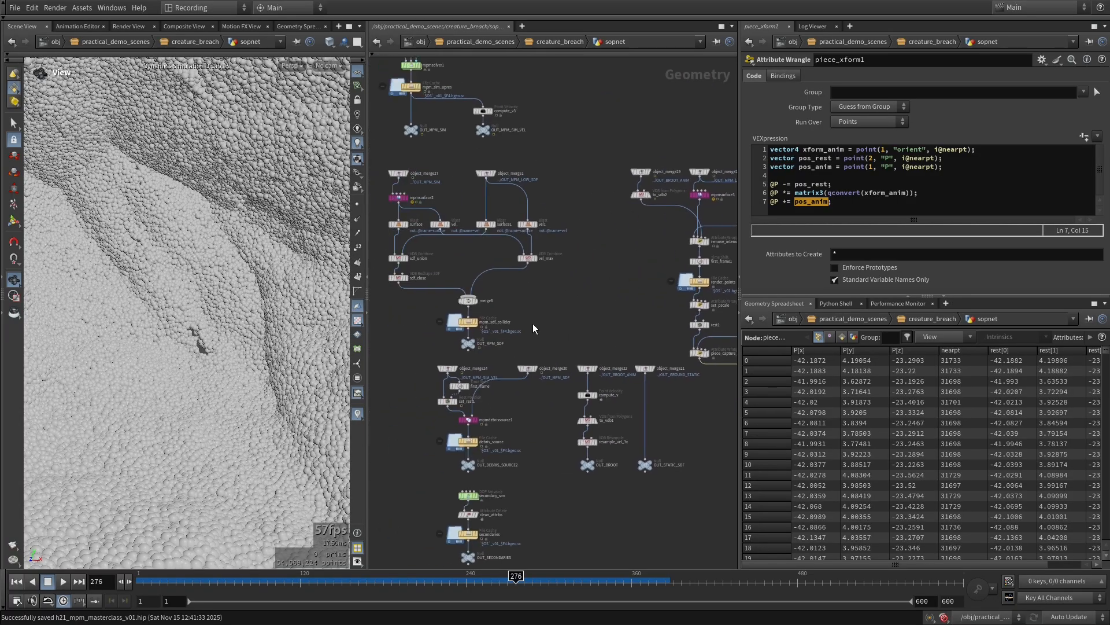
{"action": "scroll", "coordinate": [534, 328], "scroll_direction": "up", "scroll_amount": 3}
{"action": "scroll", "coordinate": [564, 326], "scroll_direction": "up", "scroll_amount": 3}
{"action": "scroll", "coordinate": [599, 321], "scroll_direction": "up", "scroll_amount": 3}
{"action": "scroll", "coordinate": [606, 320], "scroll_direction": "up", "scroll_amount": 2}
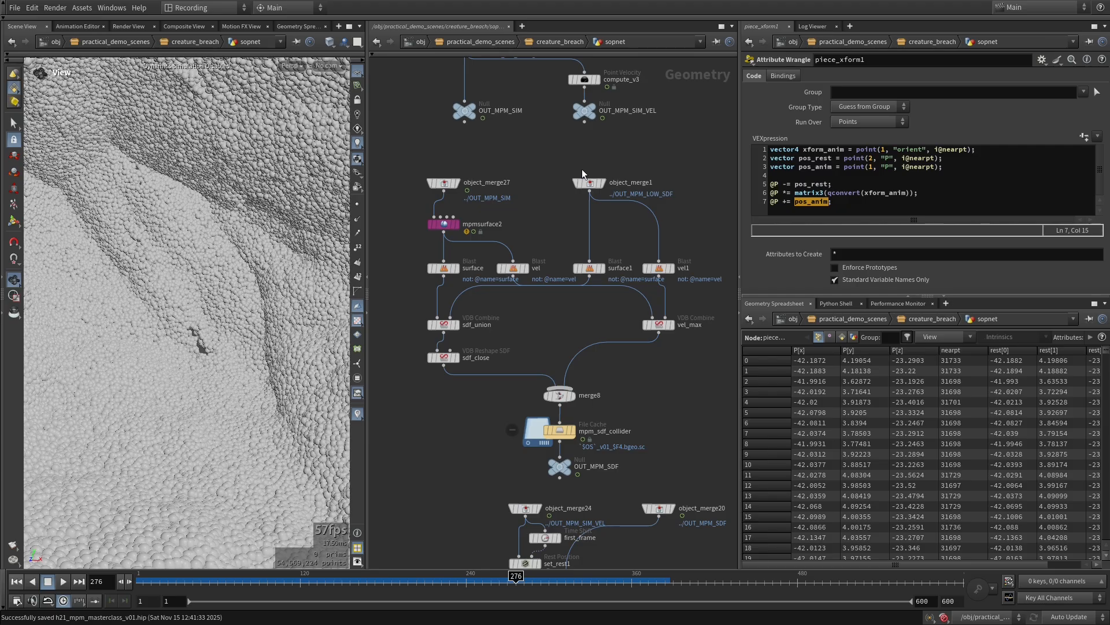
{"action": "mouse_move", "coordinate": [559, 430]}
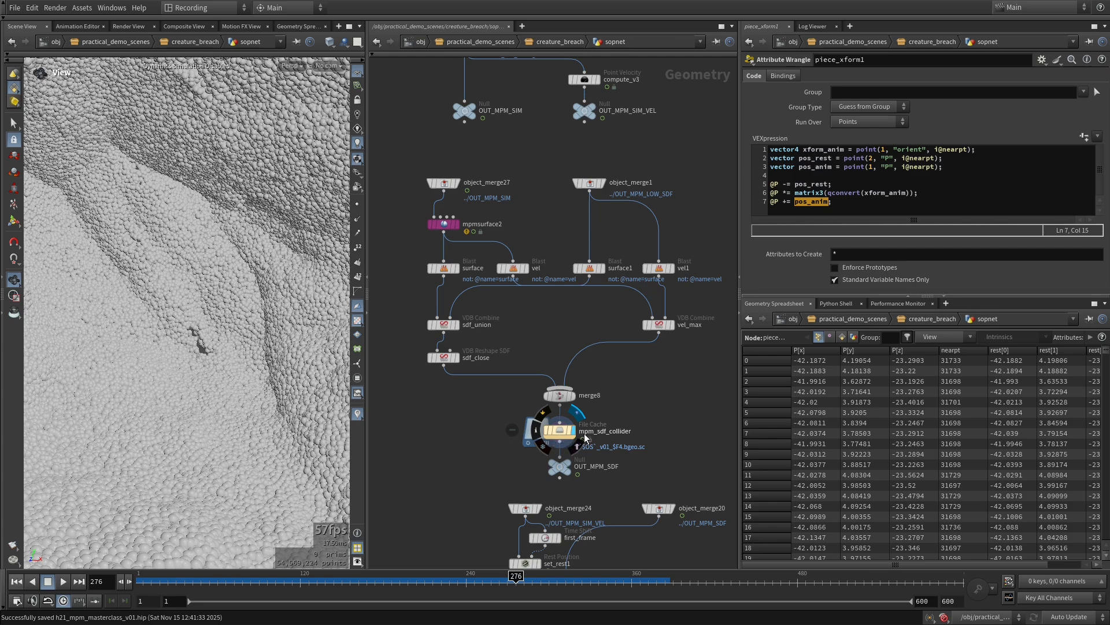
Step: Frame the mpm_sdf_collider cache output in the viewport and orbit around it
{"action": "left_click", "coordinate": [584, 440]}
{"action": "key", "text": "space+g"}
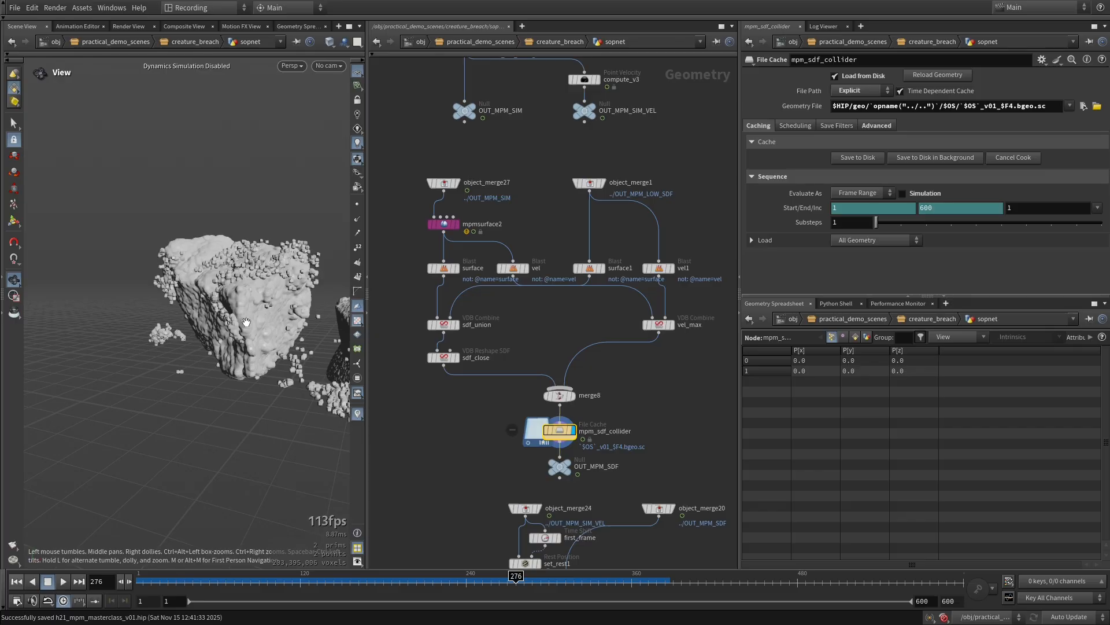
{"action": "mouse_move", "coordinate": [255, 334]}
{"action": "left_mouse_down"}
{"action": "mouse_move", "coordinate": [238, 406]}
{"action": "mouse_move", "coordinate": [218, 365]}
{"action": "left_mouse_up"}
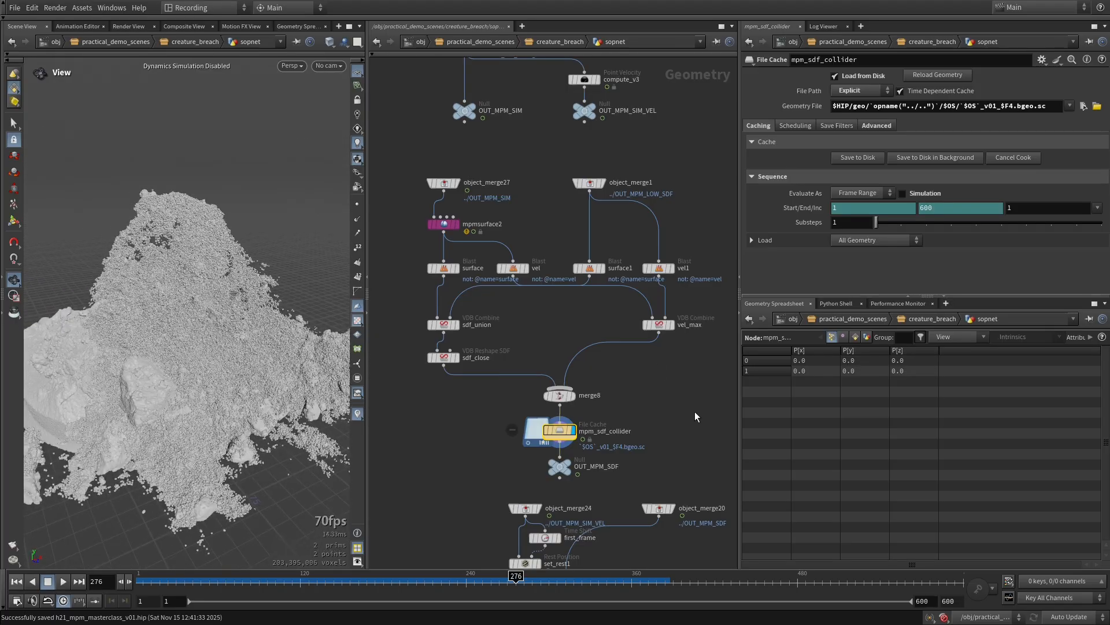
{"action": "middle_click_drag", "start_coordinate": [660, 556], "coordinate": [639, 353]}
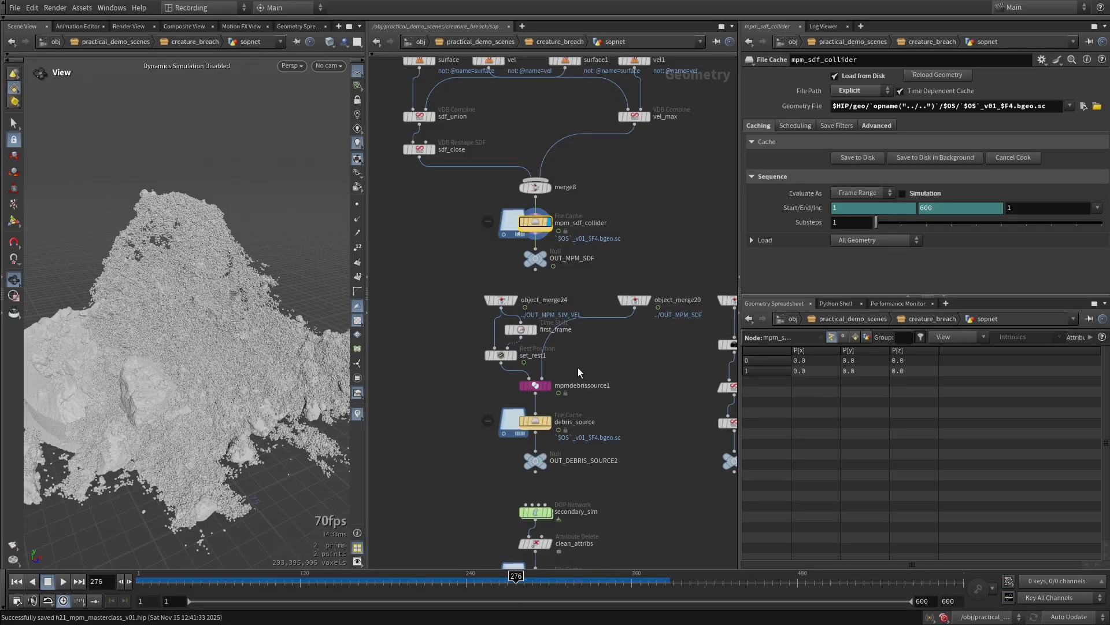
{"action": "scroll", "coordinate": [590, 365], "scroll_direction": "up", "scroll_amount": 3}
{"action": "scroll", "coordinate": [608, 343], "scroll_direction": "up", "scroll_amount": 2}
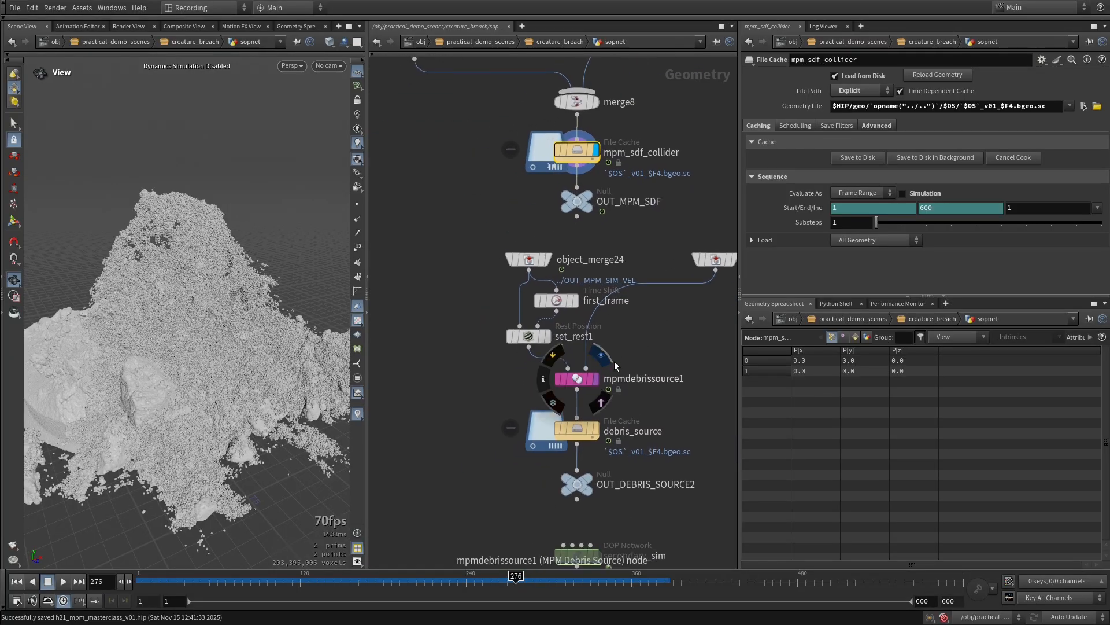
Step: Display the mpmdebrissource1 debris points and show its prune and replicate settings
{"action": "middle_click_drag", "start_coordinate": [597, 380], "coordinate": [556, 398]}
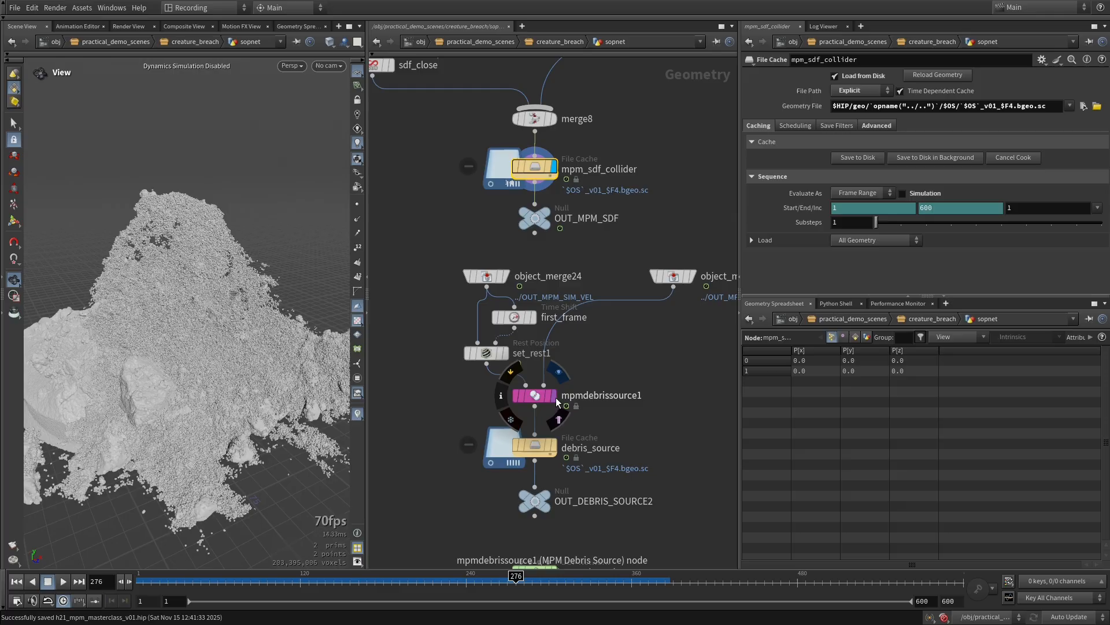
{"action": "left_click", "coordinate": [610, 405]}
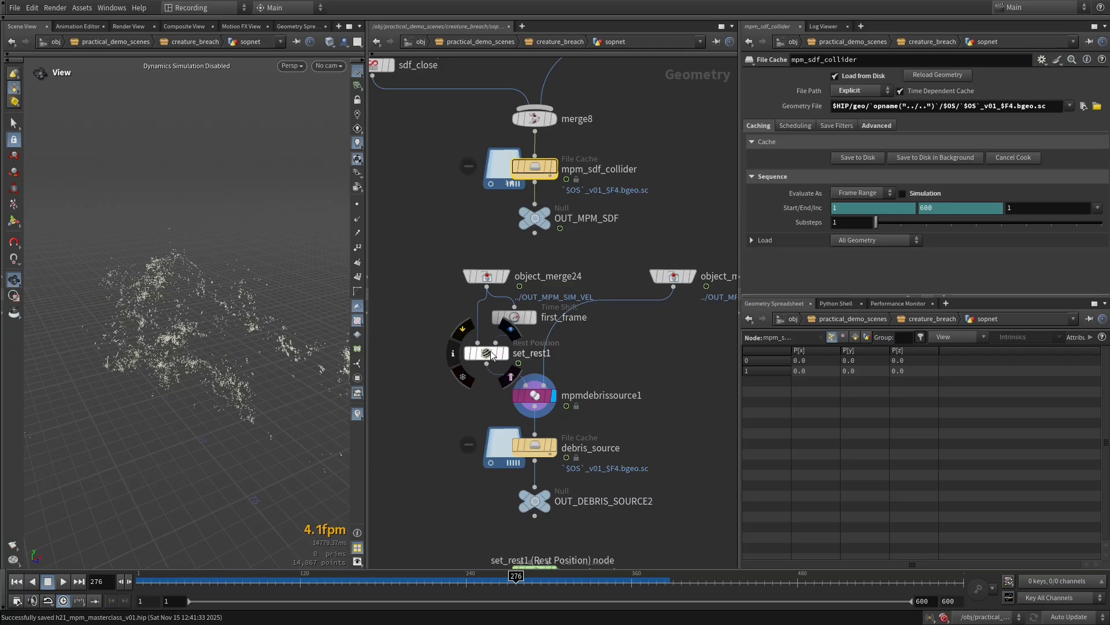
{"action": "left_click", "coordinate": [535, 396]}
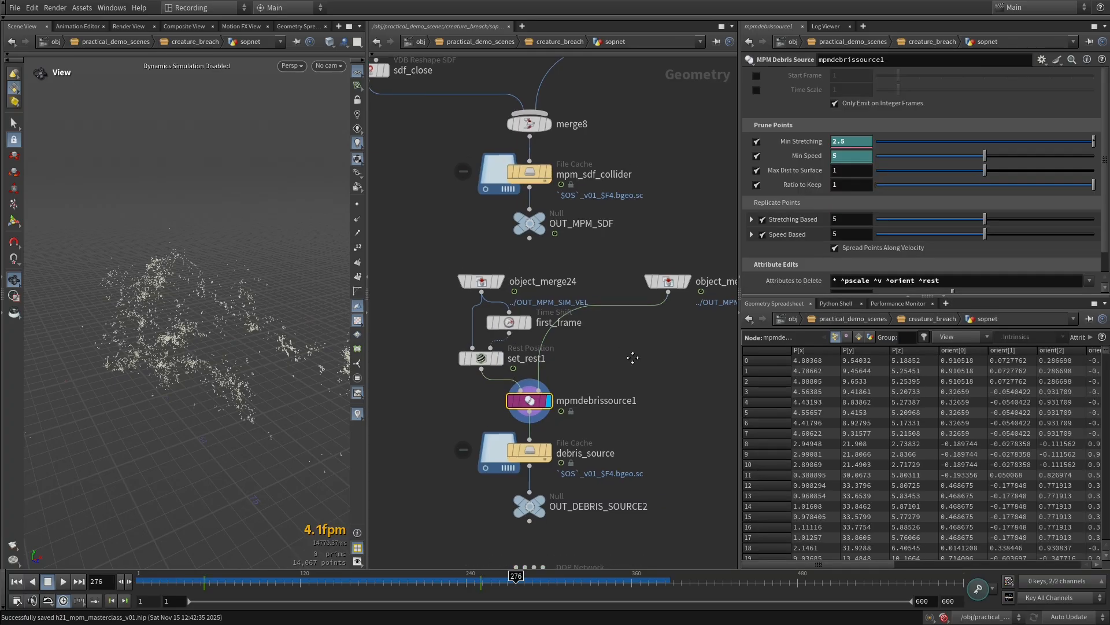
{"action": "middle_click_drag", "start_coordinate": [633, 359], "coordinate": [628, 359]}
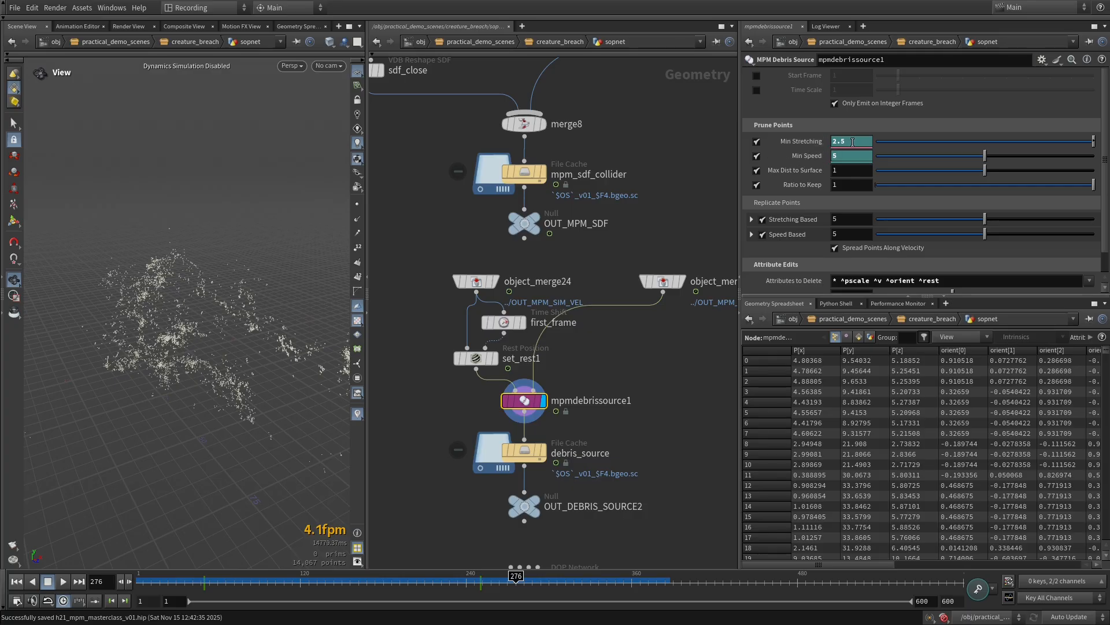
{"action": "left_click", "coordinate": [852, 142], "text": "shift"}
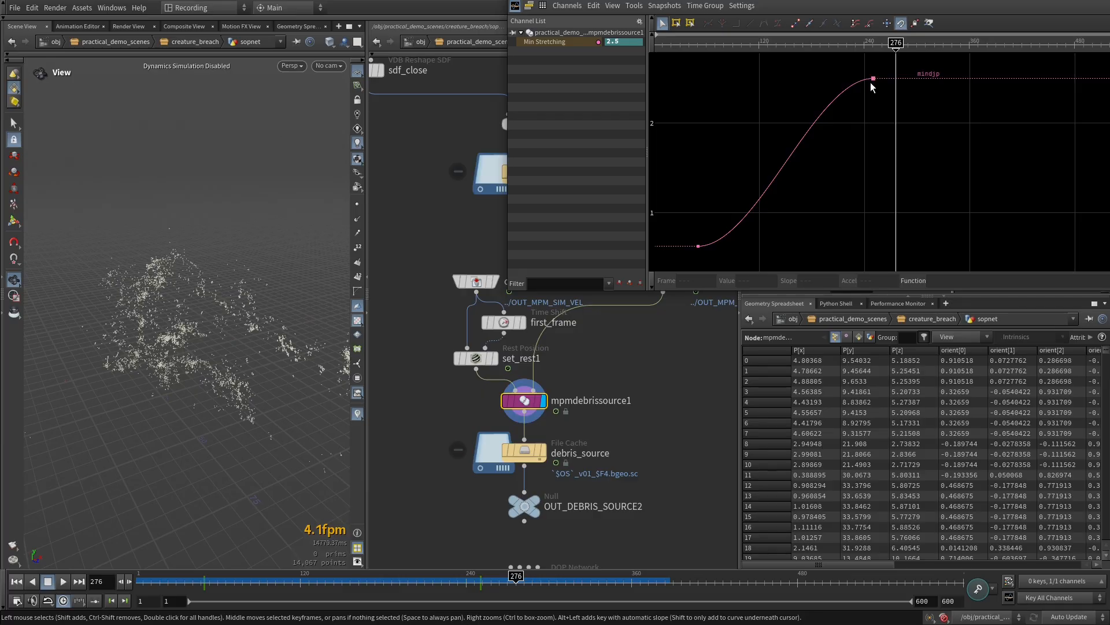
{"action": "key", "text": "Escape"}
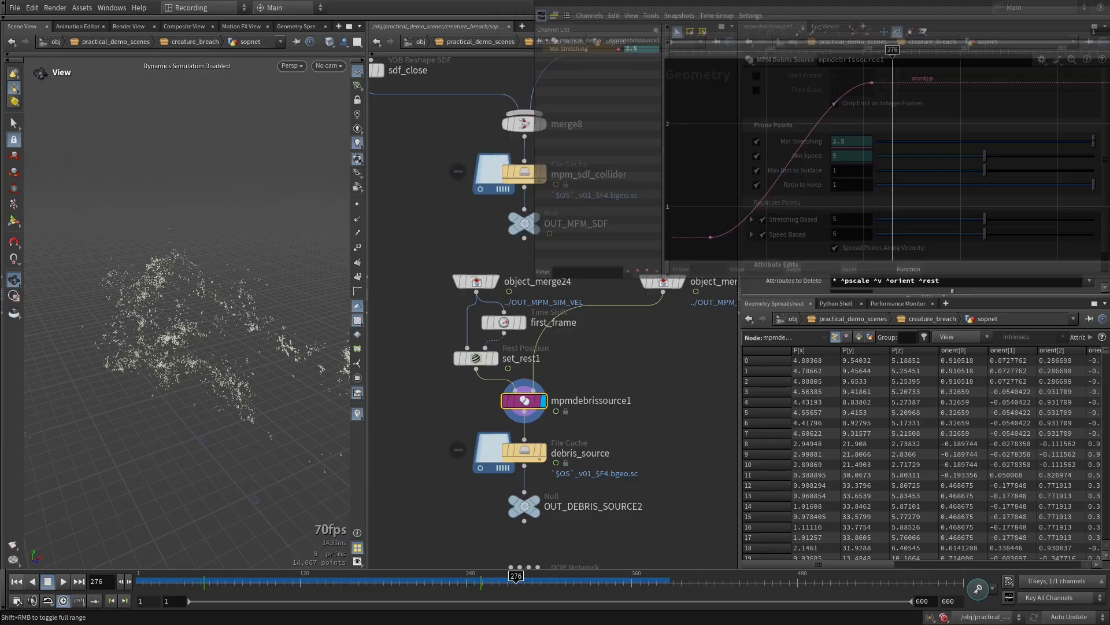
{"action": "key", "text": "alt+Tab"}
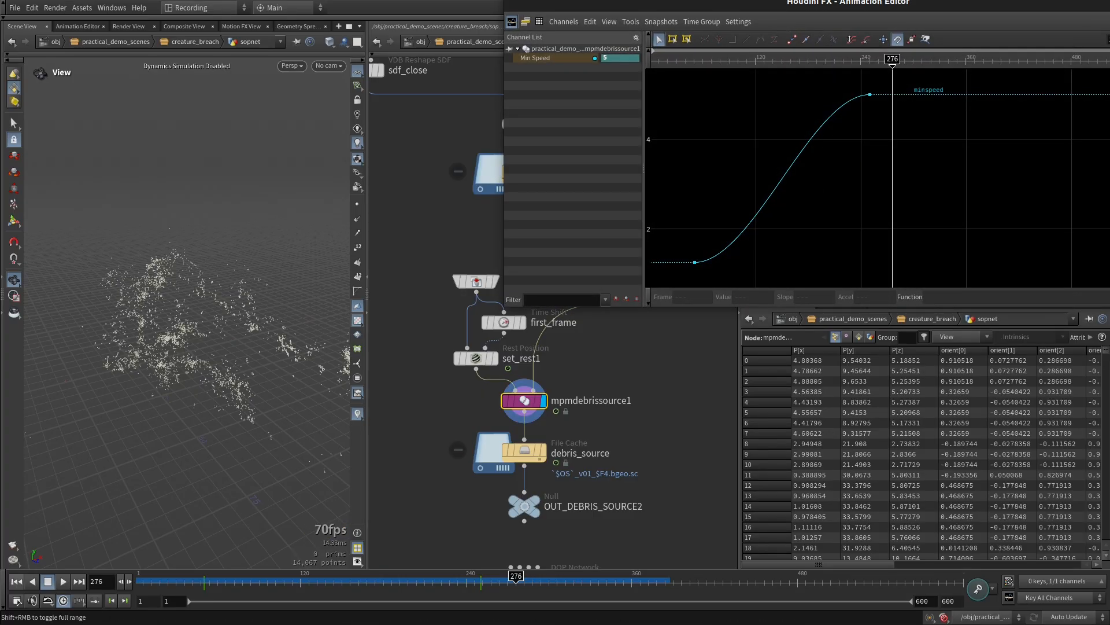
{"action": "key", "text": "alt+Tab"}
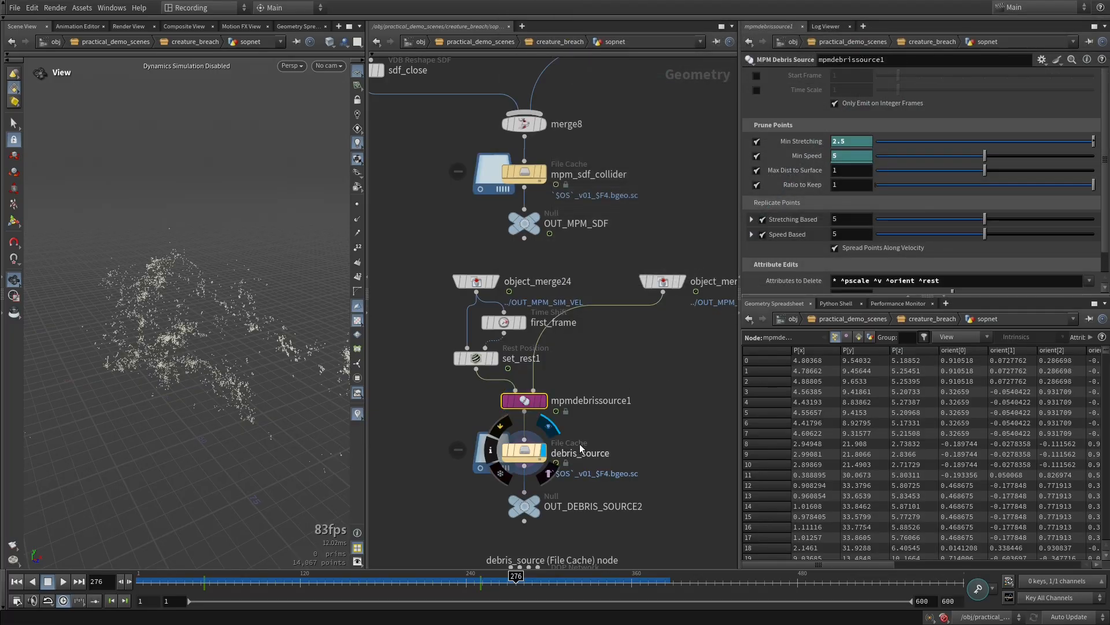
{"action": "left_click", "coordinate": [524, 452]}
Step: Scrub the debris cache to around frame 192 and dive inside the secondary_sim DOP network
{"action": "mouse_move", "coordinate": [266, 580]}
{"action": "left_mouse_down"}
{"action": "mouse_move", "coordinate": [705, 576]}
{"action": "mouse_move", "coordinate": [401, 576]}
{"action": "left_mouse_up"}
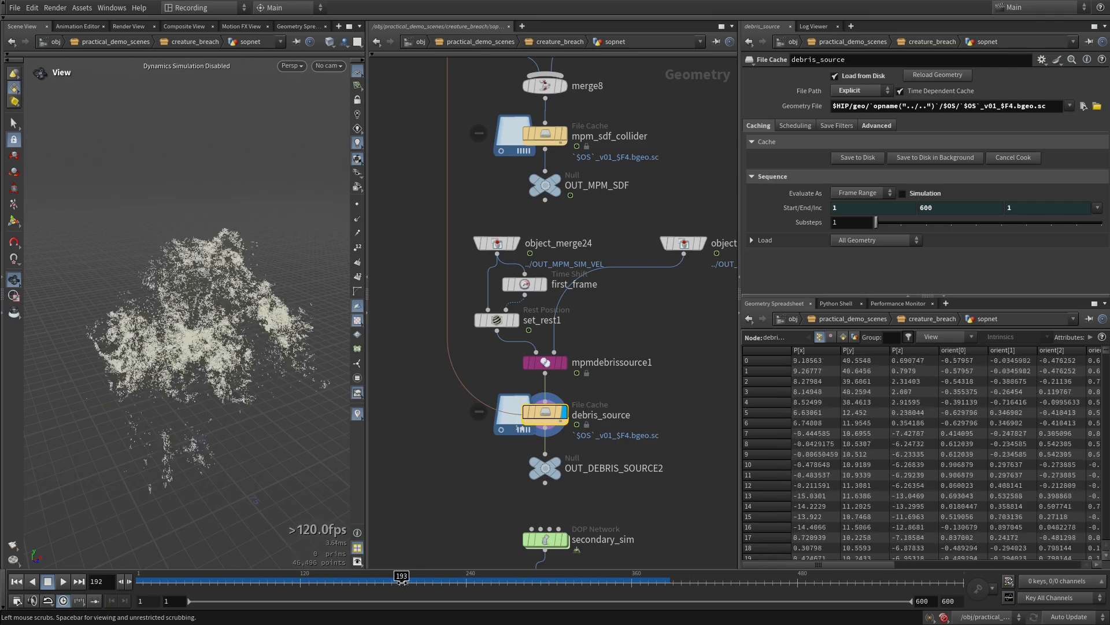
{"action": "left_click_drag", "start_coordinate": [632, 547], "coordinate": [652, 327]}
{"action": "scroll", "coordinate": [652, 327], "scroll_direction": "up", "scroll_amount": 3}
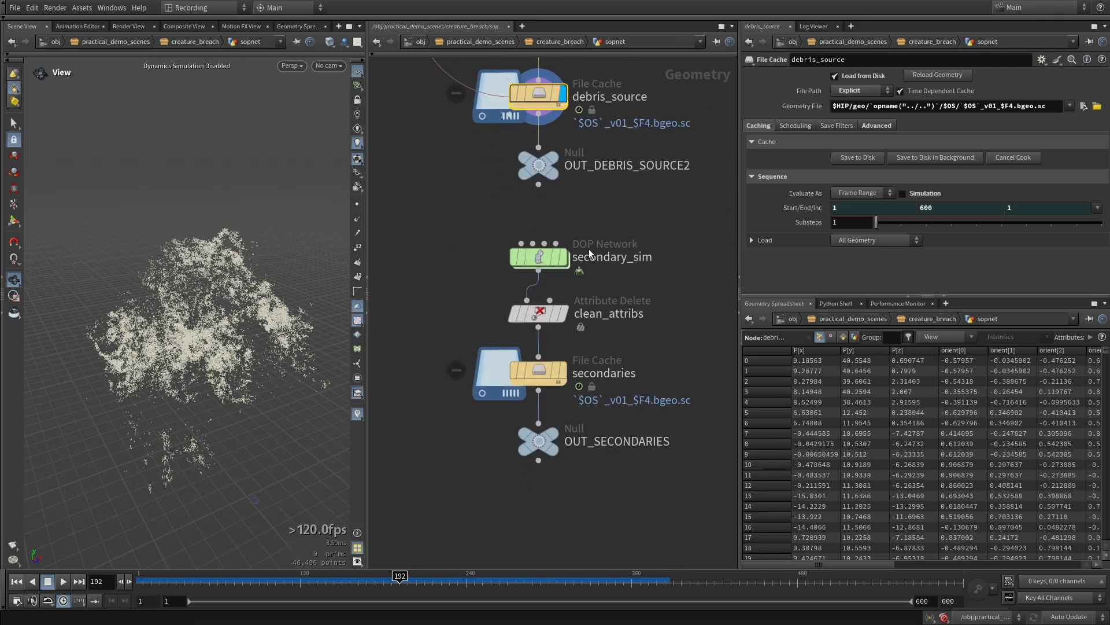
{"action": "scroll", "coordinate": [598, 229], "scroll_direction": "up", "scroll_amount": 2}
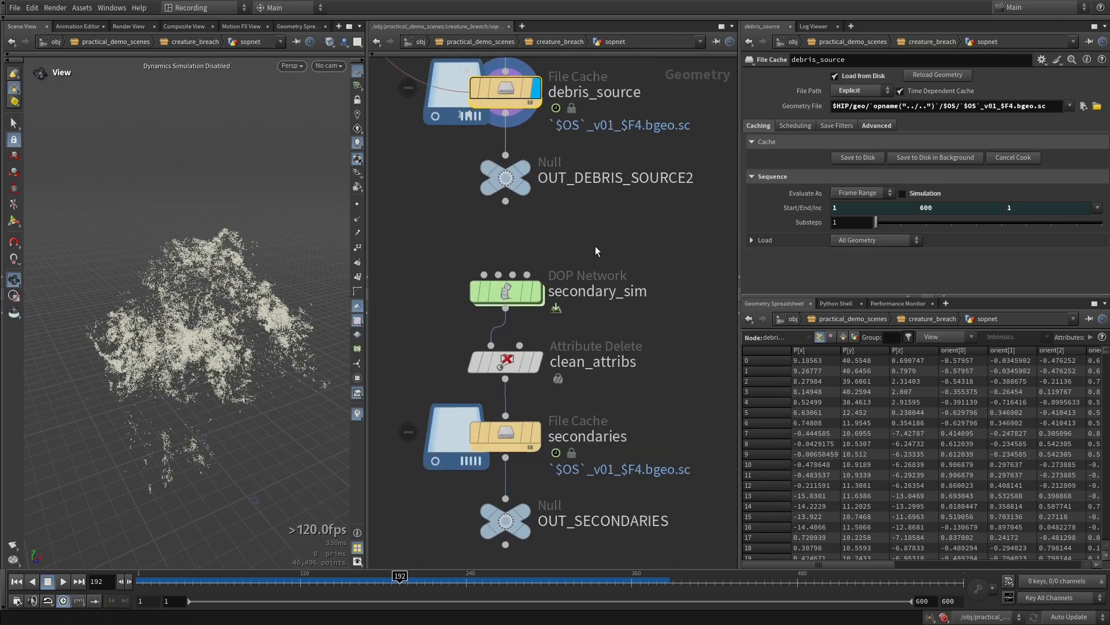
{"action": "mouse_move", "coordinate": [595, 251]}
{"action": "left_mouse_down"}
{"action": "mouse_move", "coordinate": [604, 263]}
{"action": "mouse_move", "coordinate": [624, 258]}
{"action": "mouse_move", "coordinate": [601, 363]}
{"action": "left_mouse_up"}
{"action": "double_click", "coordinate": [529, 286]}
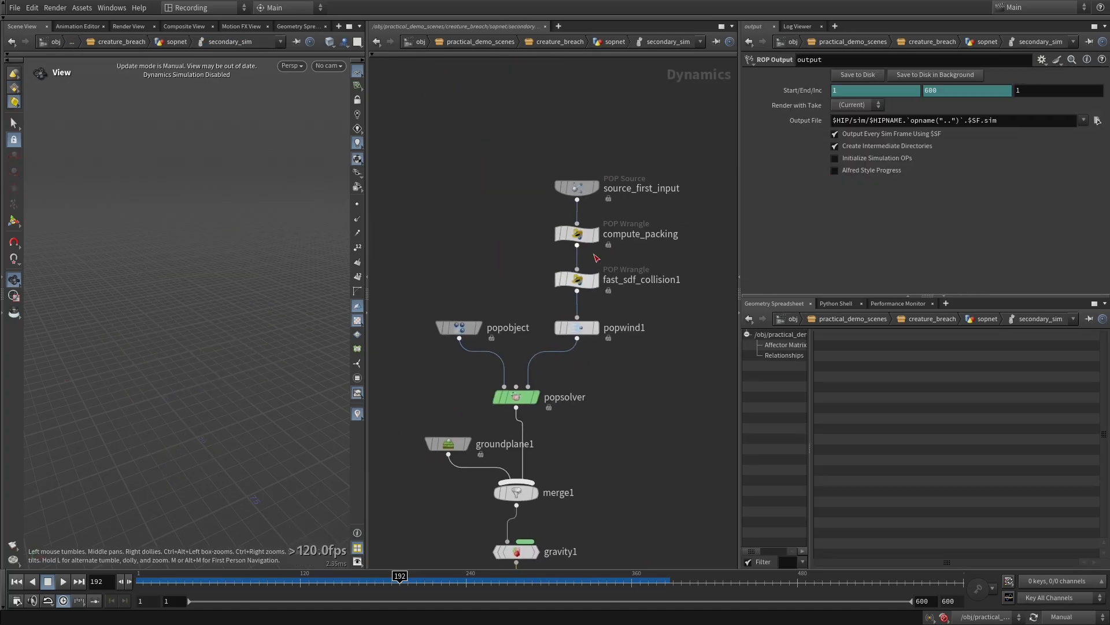
Step: Review compute_packing, popwind1 and fast_sdf_collision1 in the POP solver chain
{"action": "left_click", "coordinate": [577, 233]}
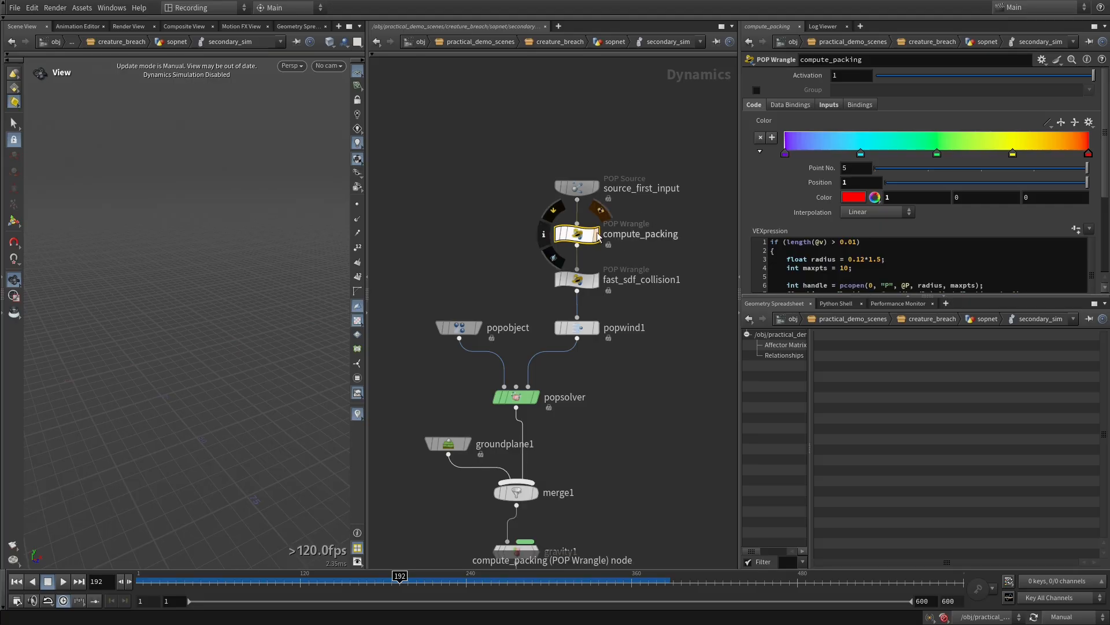
{"action": "left_click_drag", "start_coordinate": [637, 305], "coordinate": [644, 286]}
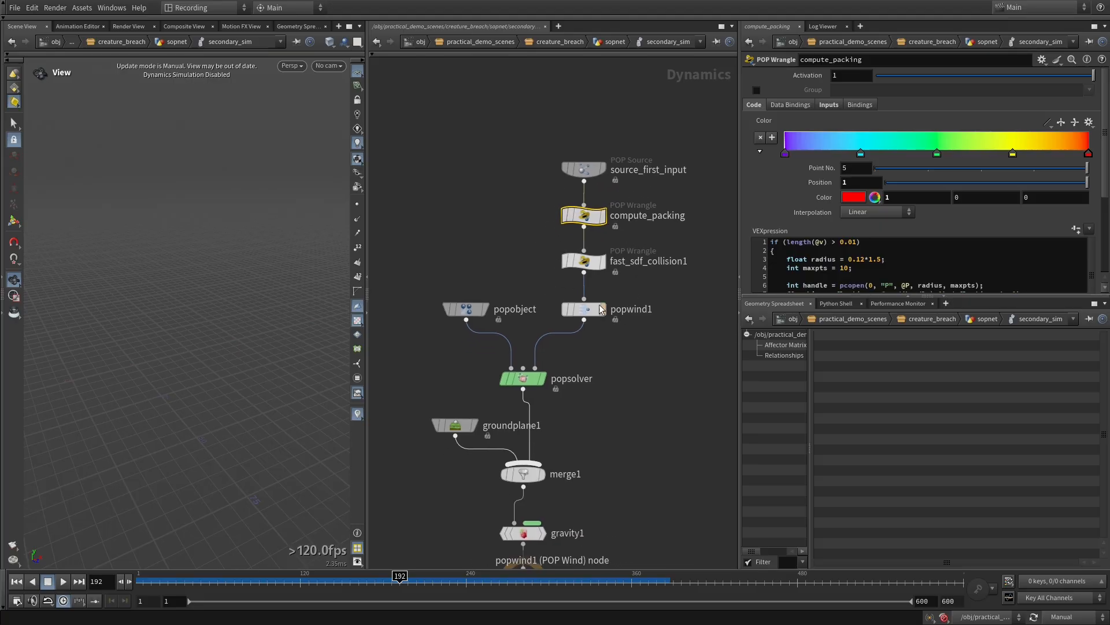
{"action": "left_click", "coordinate": [580, 312]}
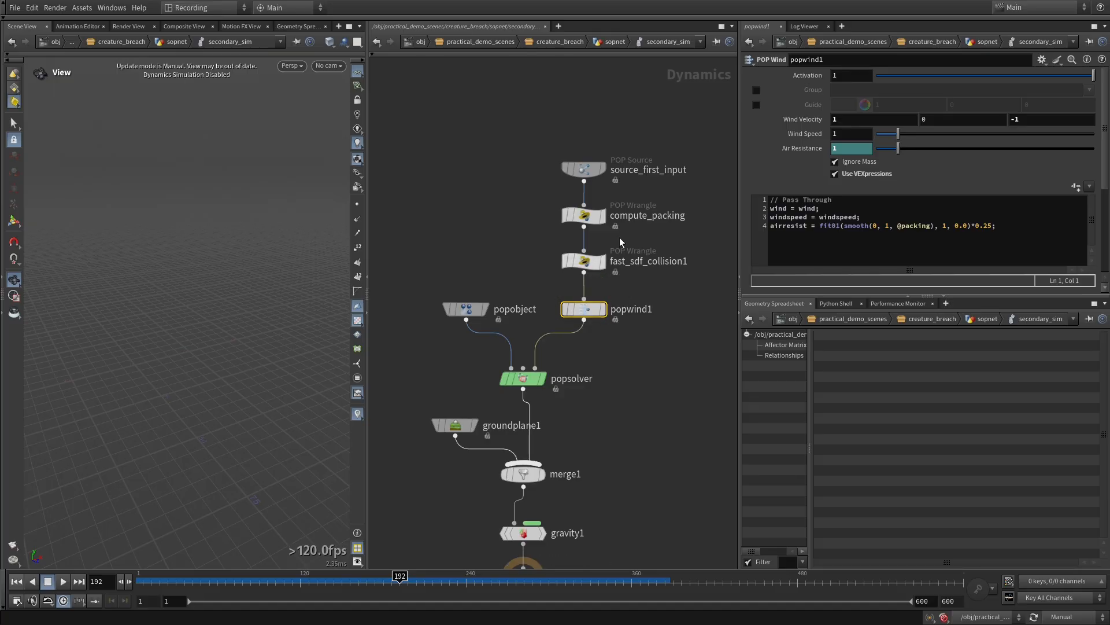
{"action": "left_click", "coordinate": [583, 265]}
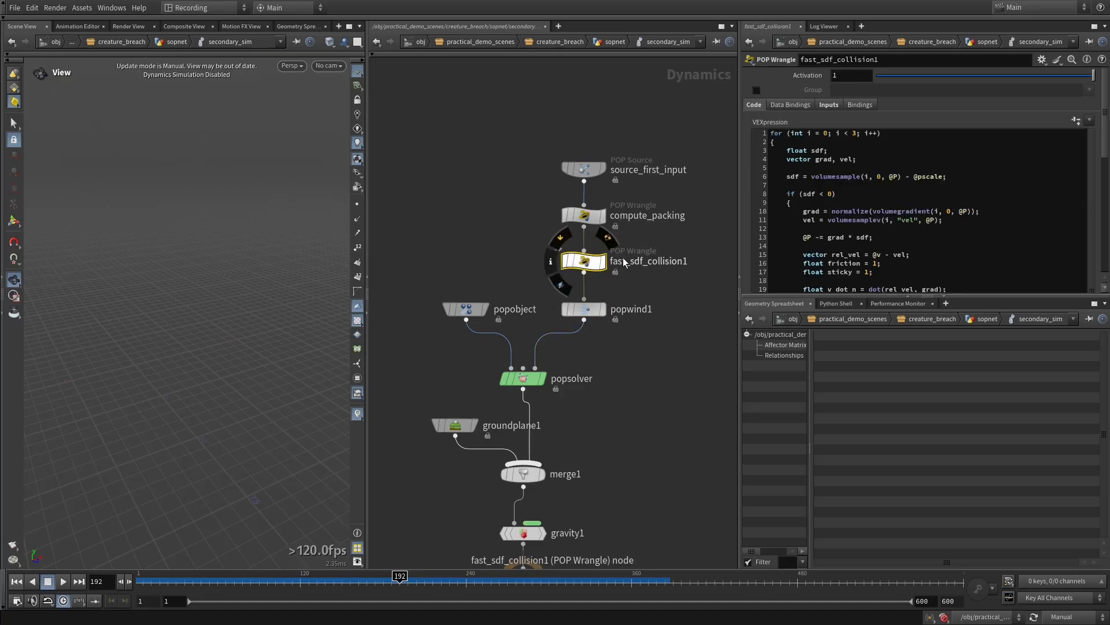
Step: Save the scene and go up to the parent geometry network, bringing the secondaries cache into view
{"action": "key", "text": "ctrl+s"}
{"action": "key", "text": "u"}
{"action": "mouse_move", "coordinate": [652, 413]}
{"action": "left_mouse_down"}
{"action": "mouse_move", "coordinate": [665, 361]}
{"action": "mouse_move", "coordinate": [617, 353]}
{"action": "left_mouse_up"}
Step: Display the secondaries file cache and scrub from around frame 137 forward to frame 335
{"action": "left_click", "coordinate": [544, 361]}
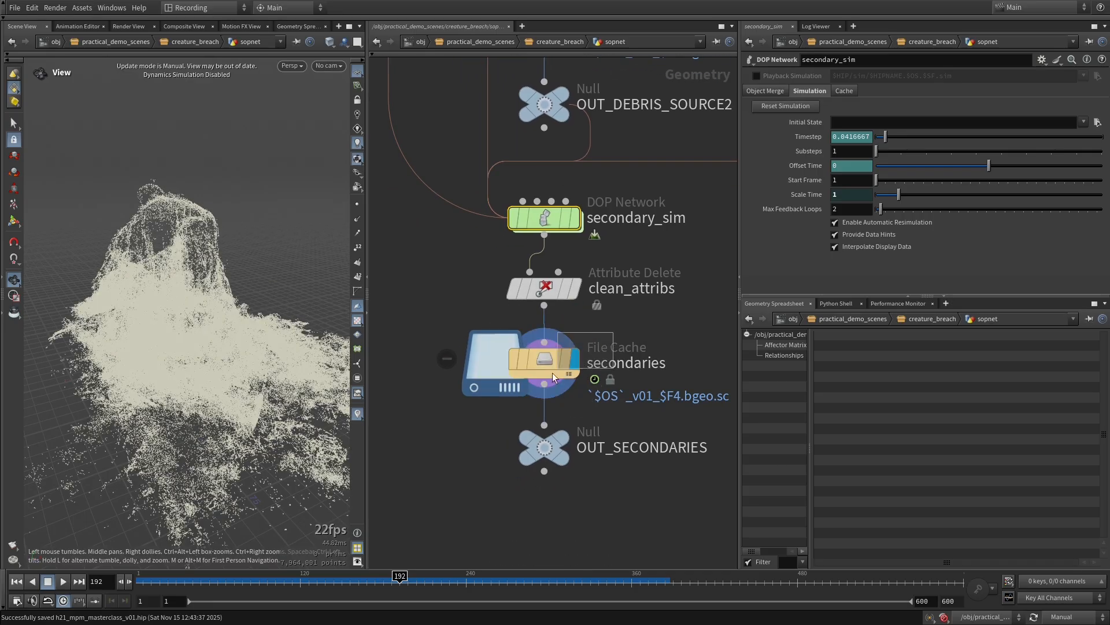
{"action": "left_click_drag", "start_coordinate": [399, 576], "coordinate": [323, 576]}
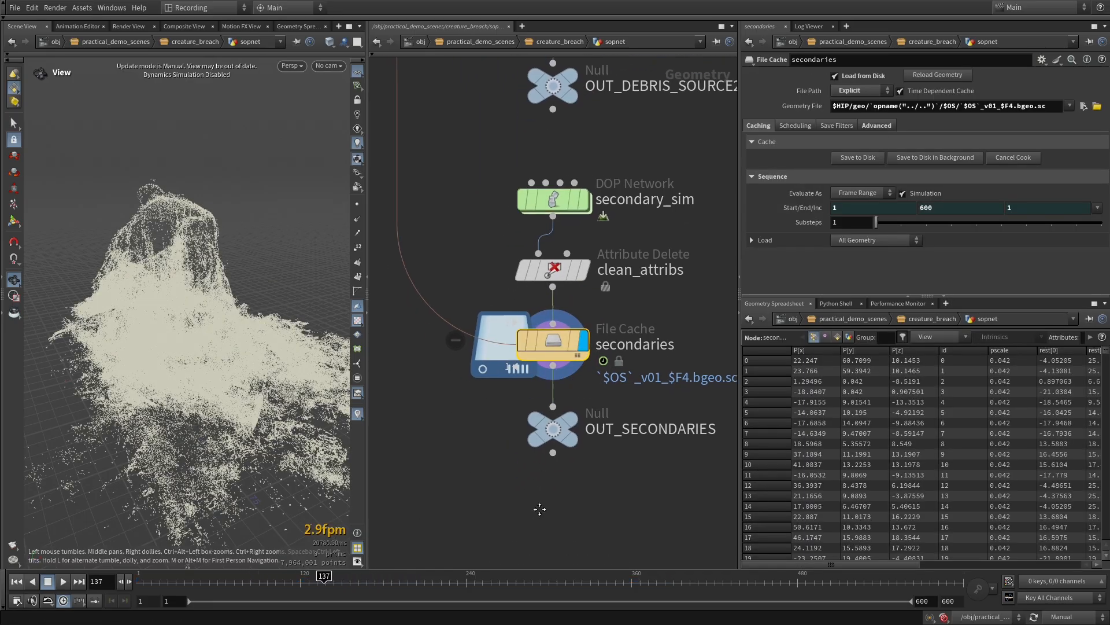
{"action": "left_click_drag", "start_coordinate": [529, 521], "coordinate": [566, 498]}
{"action": "left_click_drag", "start_coordinate": [324, 576], "coordinate": [597, 576]}
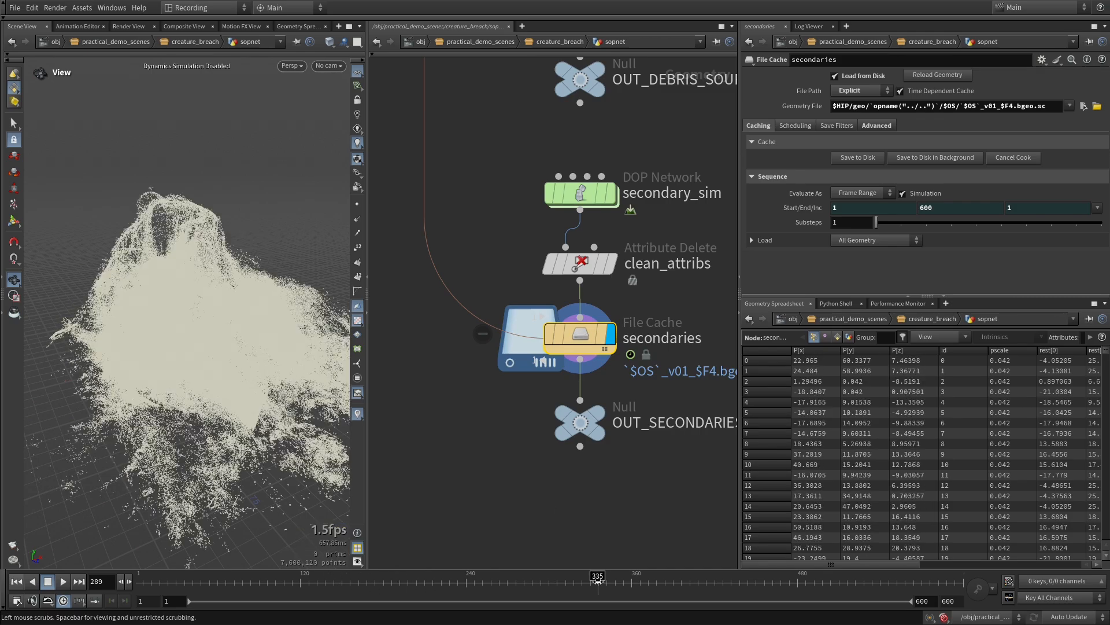
Step: Orbit around the debris splash and frame the whole node graph
{"action": "mouse_move", "coordinate": [252, 347]}
{"action": "left_mouse_down"}
{"action": "mouse_move", "coordinate": [209, 366]}
{"action": "mouse_move", "coordinate": [140, 216]}
{"action": "left_mouse_up"}
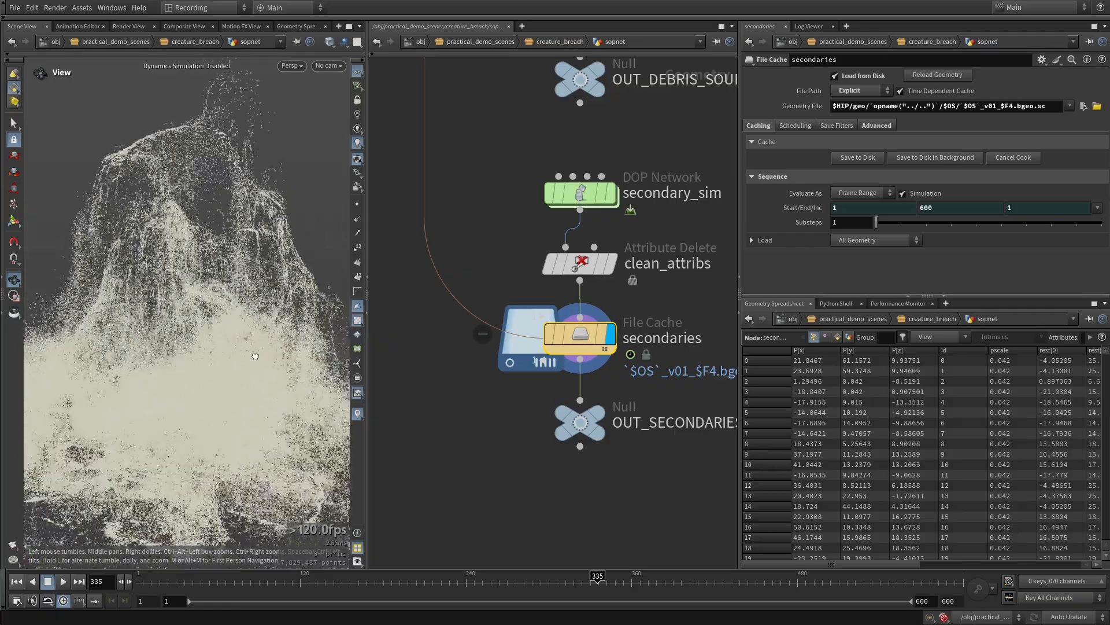
{"action": "mouse_move", "coordinate": [140, 216]}
{"action": "left_mouse_down"}
{"action": "mouse_move", "coordinate": [159, 335]}
{"action": "mouse_move", "coordinate": [219, 363]}
{"action": "left_mouse_up"}
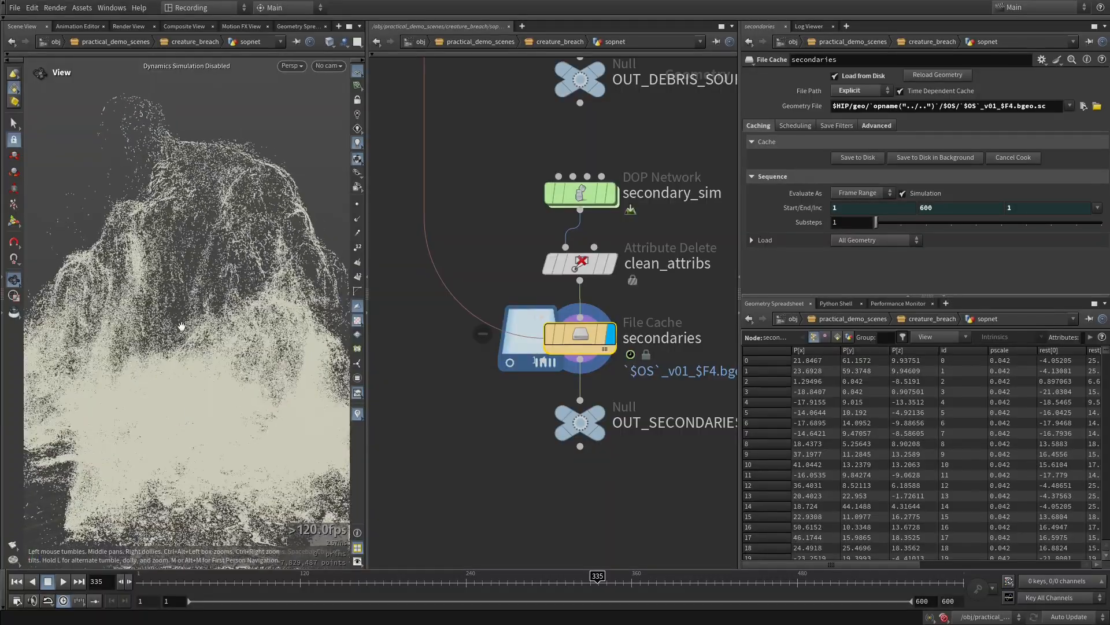
{"action": "scroll", "coordinate": [540, 470], "scroll_direction": "down", "scroll_amount": 4}
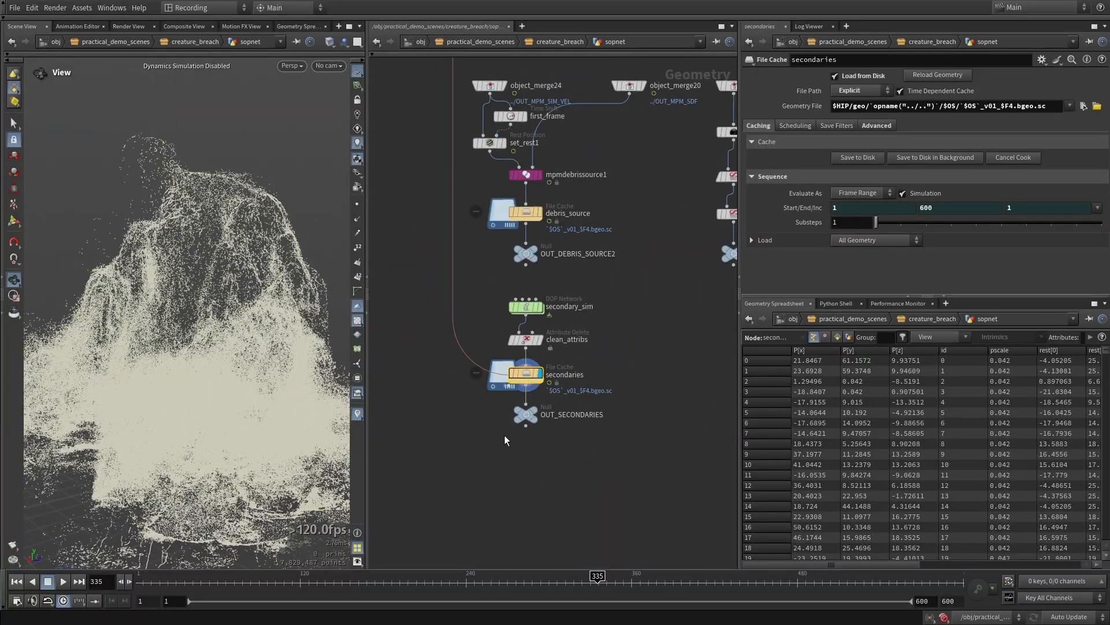
{"action": "scroll", "coordinate": [504, 440], "scroll_direction": "down", "scroll_amount": 3}
{"action": "scroll", "coordinate": [556, 417], "scroll_direction": "down", "scroll_amount": 3}
{"action": "scroll", "coordinate": [607, 413], "scroll_direction": "down", "scroll_amount": 3}
{"action": "scroll", "coordinate": [607, 425], "scroll_direction": "down", "scroll_amount": 2}
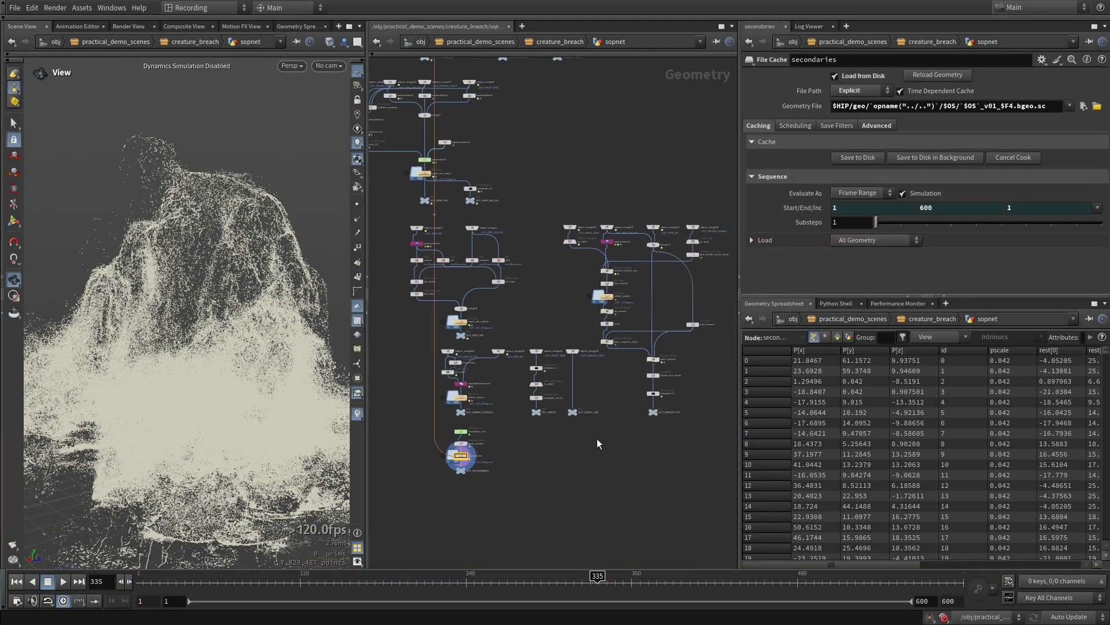
{"action": "scroll", "coordinate": [608, 260], "scroll_direction": "down", "scroll_amount": 2}
{"action": "left_click_drag", "start_coordinate": [615, 249], "coordinate": [614, 339]}
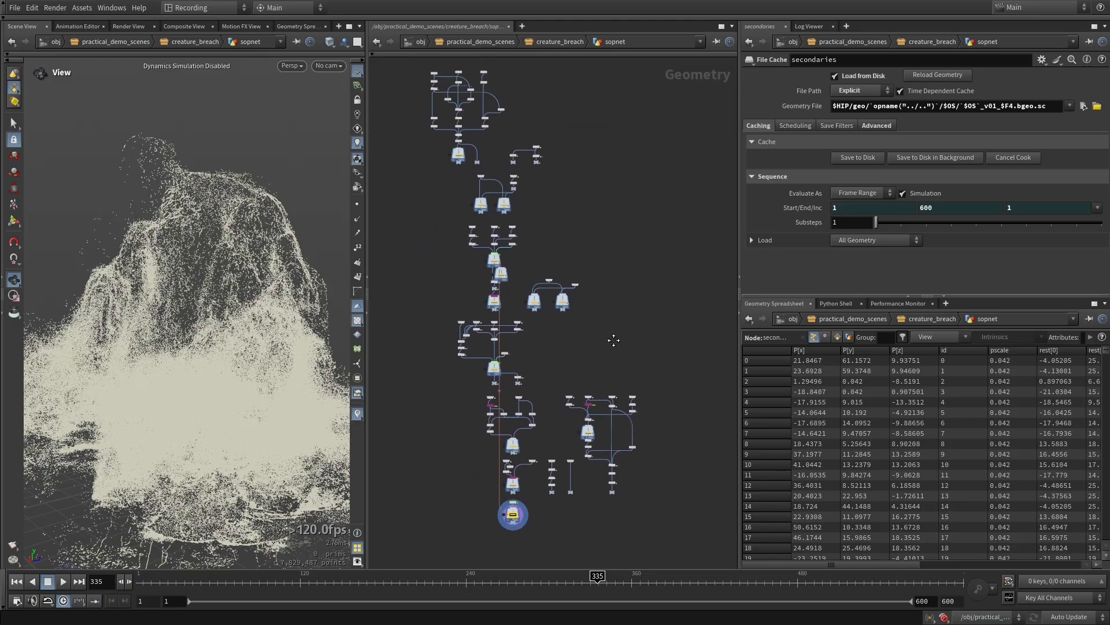